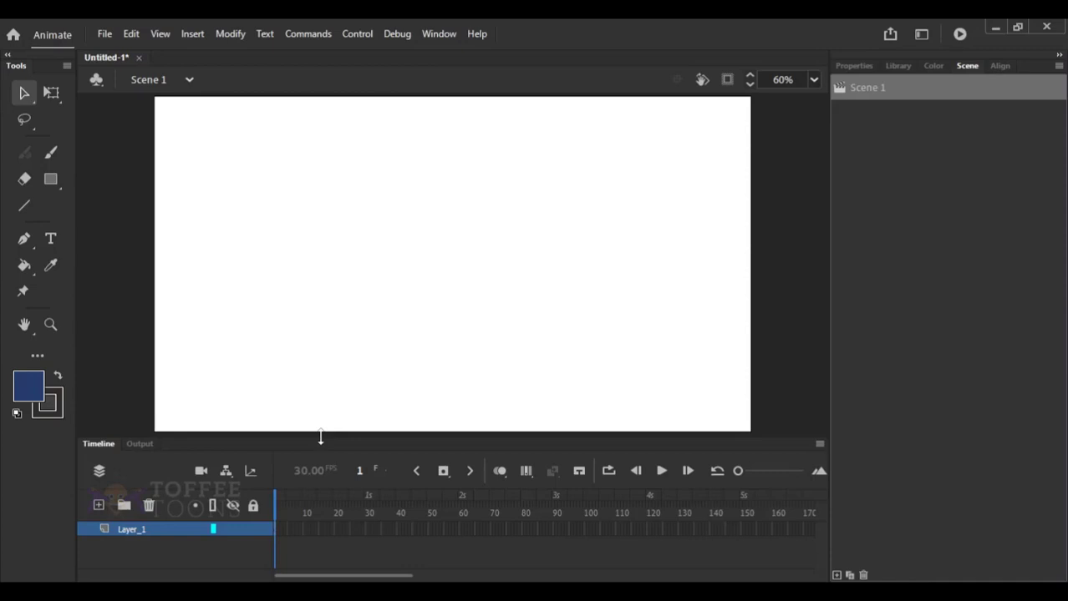
# Activate the Classic Brush tool and review the layer properties of Layer_1, accepting them as they are.
pyautogui.click(50, 155)
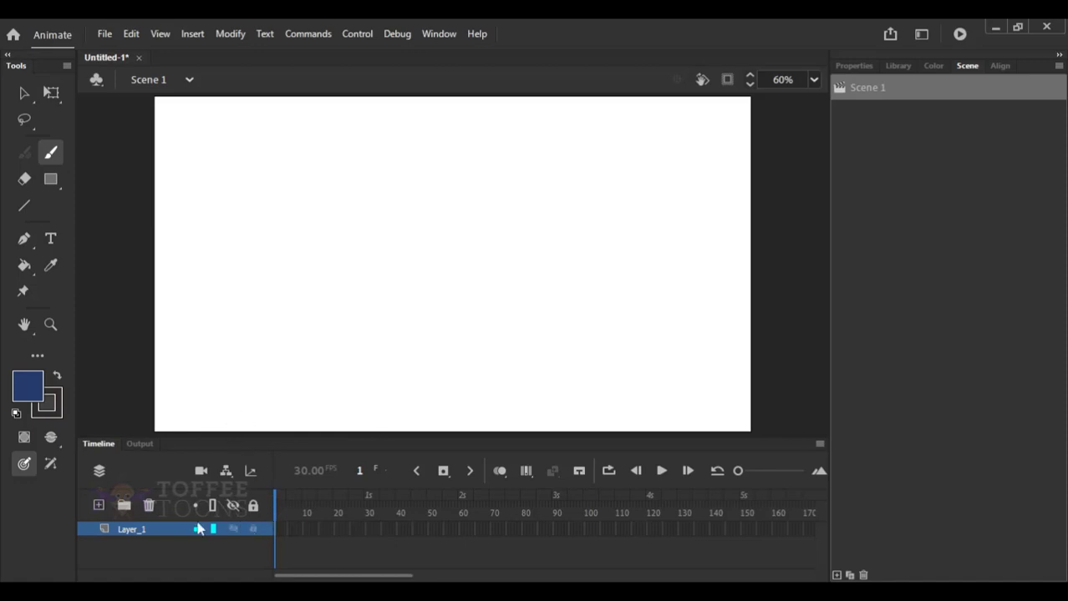
pyautogui.rightClick(152, 536)
pyautogui.click(201, 520)
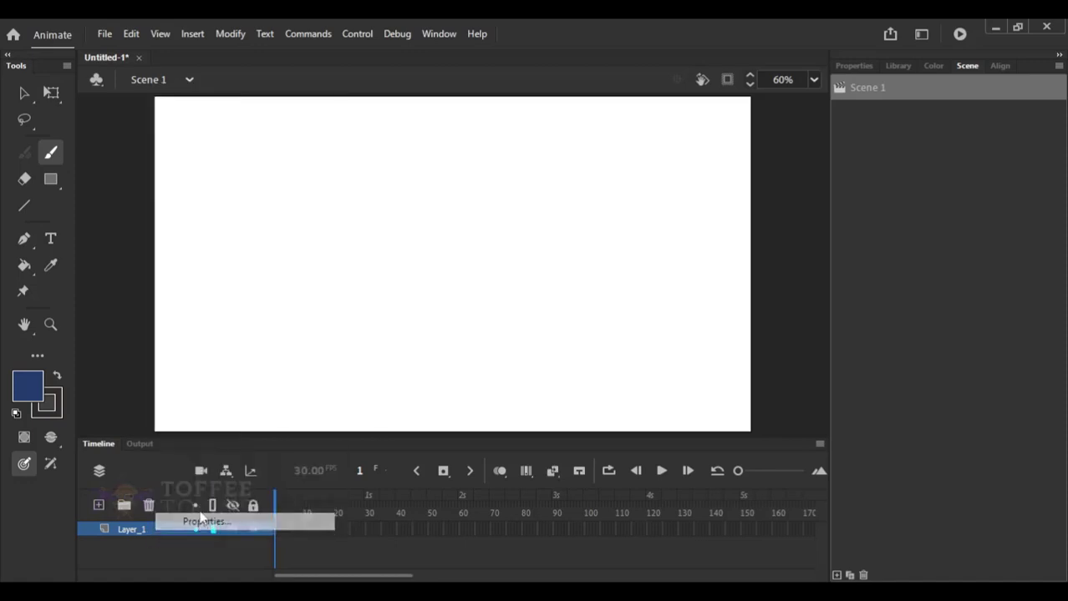
pyautogui.click(618, 164)
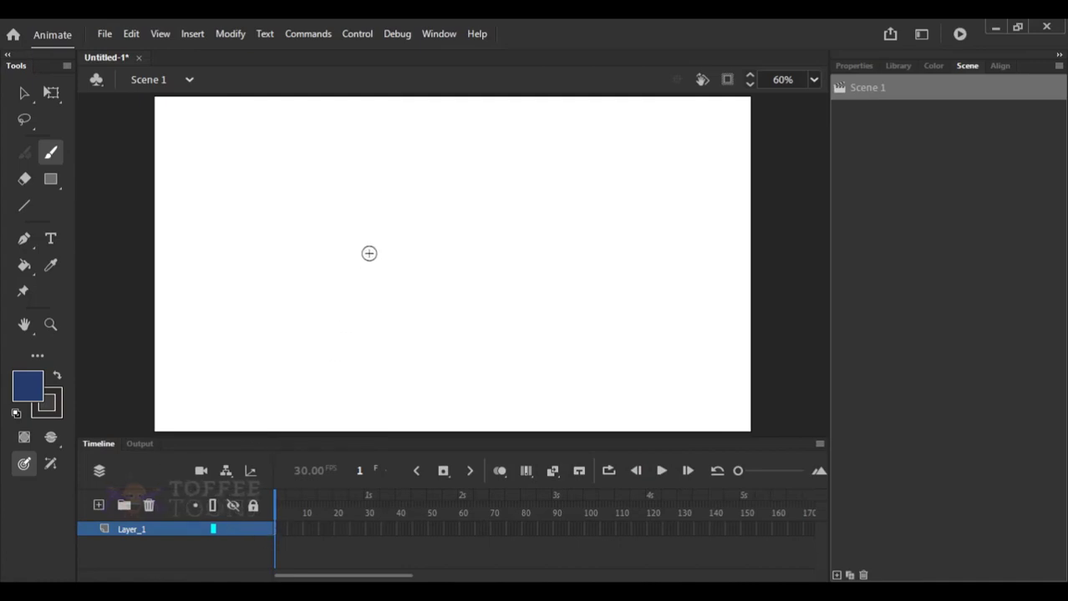
# Set the Classic Brush size to 3.
pyautogui.click(852, 66)
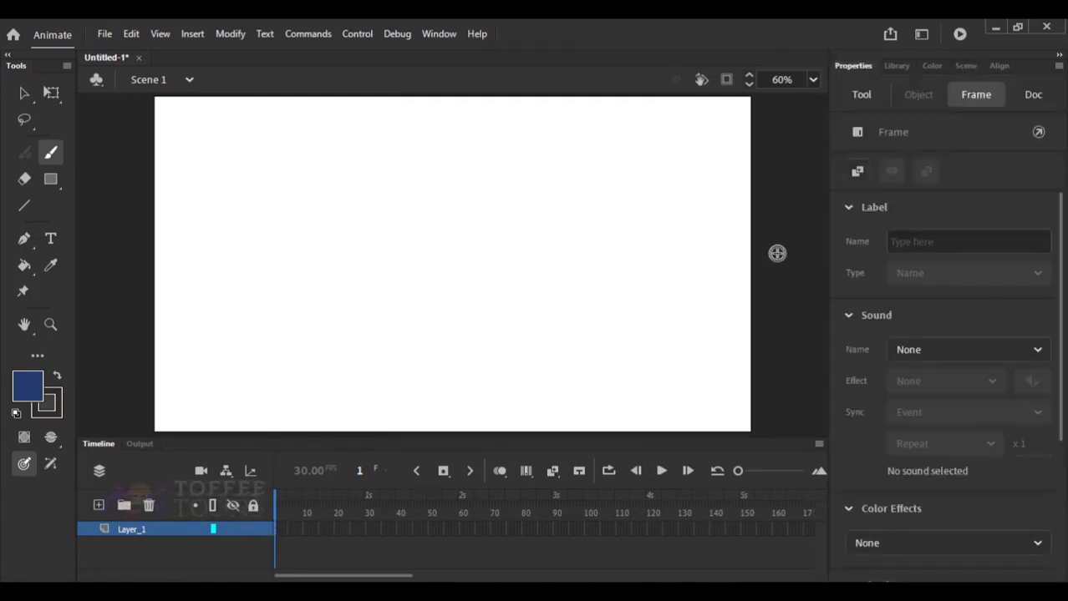
pyautogui.click(933, 66)
pyautogui.click(897, 66)
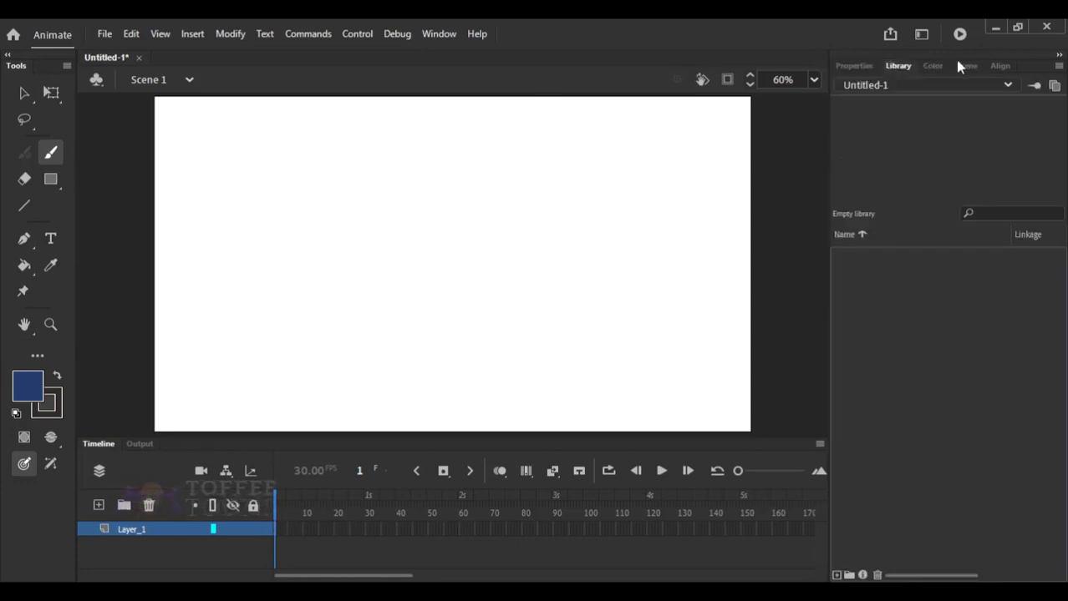
pyautogui.click(854, 66)
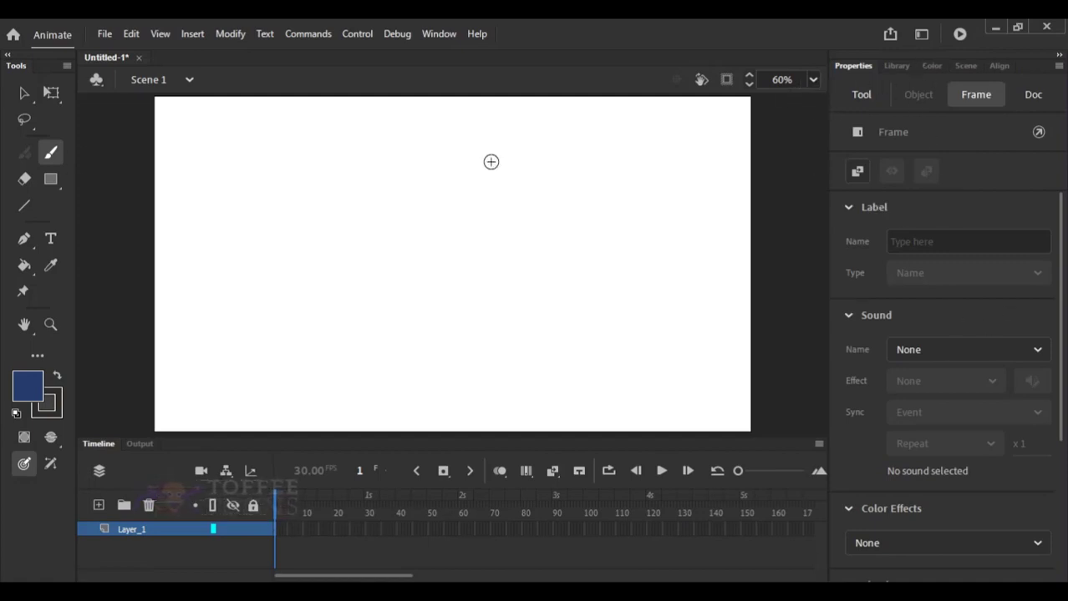
pyautogui.click(866, 91)
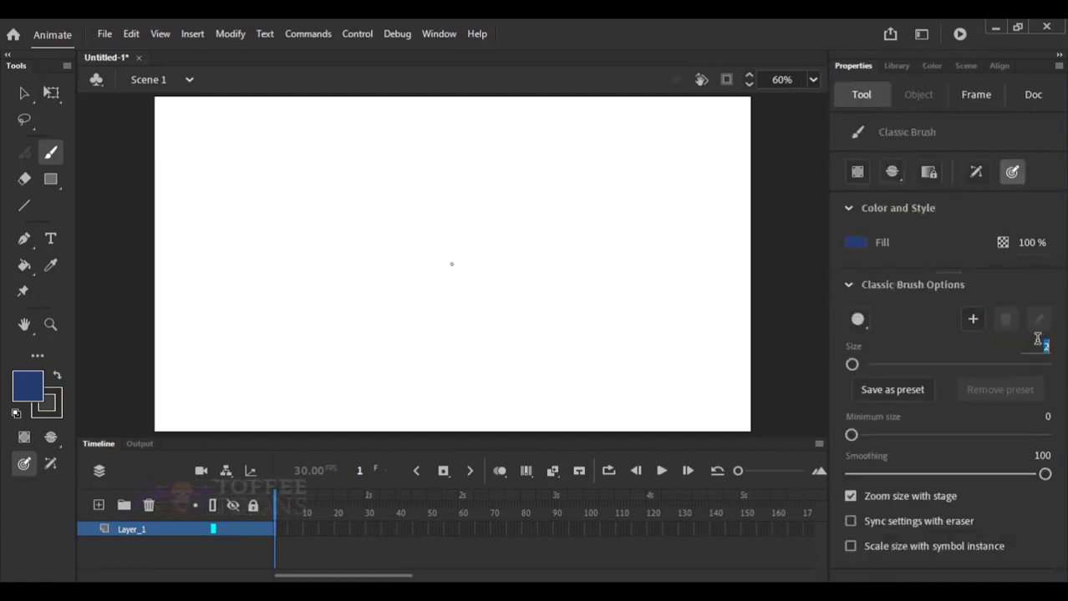
pyautogui.write('3')
# Sketch an almond-shaped eye outline in blue on Layer_1, with a pointed outer corner and a thickened upper lid.
pyautogui.moveTo(362, 247); pyautogui.dragTo(354, 258)
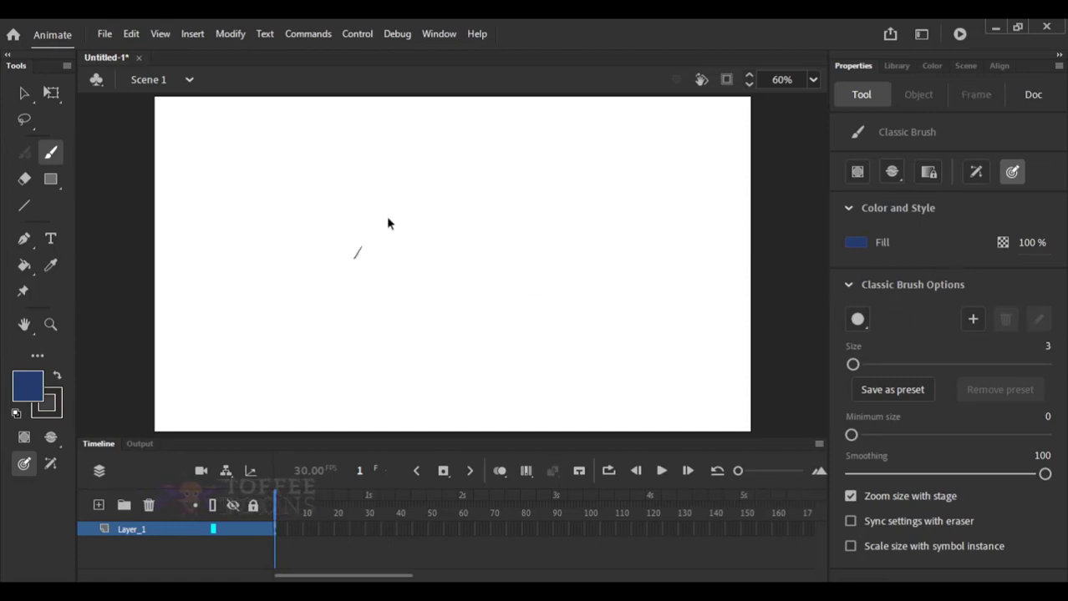
pyautogui.hotkey('ctrl', 'z')
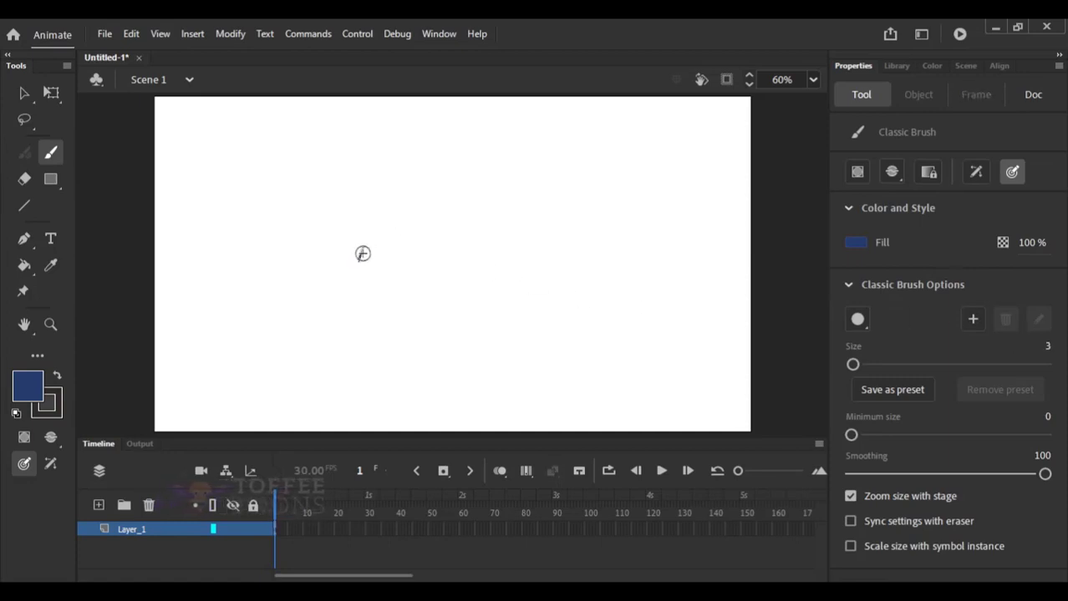
pyautogui.moveTo(362, 253); pyautogui.dragTo(379, 232)
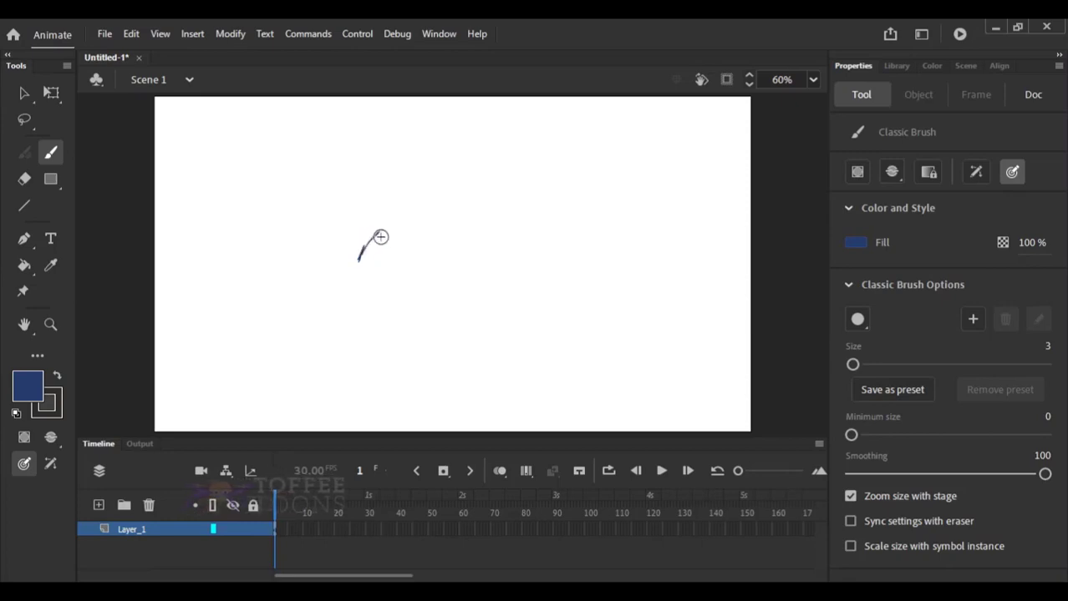
pyautogui.moveTo(378, 233); pyautogui.dragTo(433, 229)
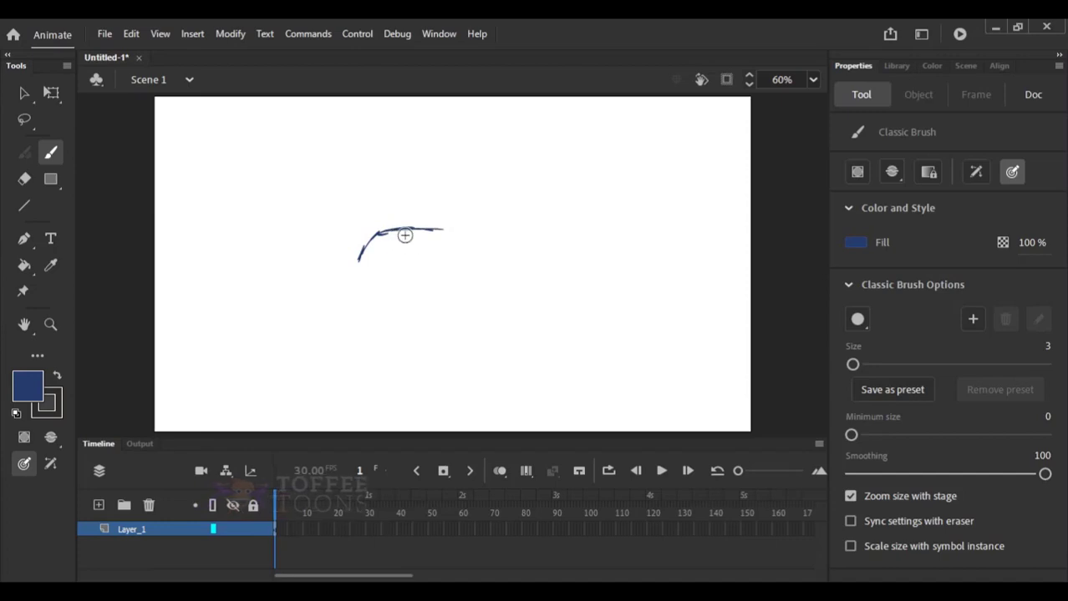
pyautogui.moveTo(390, 230)
pyautogui.mouseDown()
pyautogui.moveTo(433, 227)
pyautogui.moveTo(370, 241)
pyautogui.moveTo(414, 222)
pyautogui.moveTo(441, 231)
pyautogui.moveTo(428, 255)
pyautogui.mouseUp()
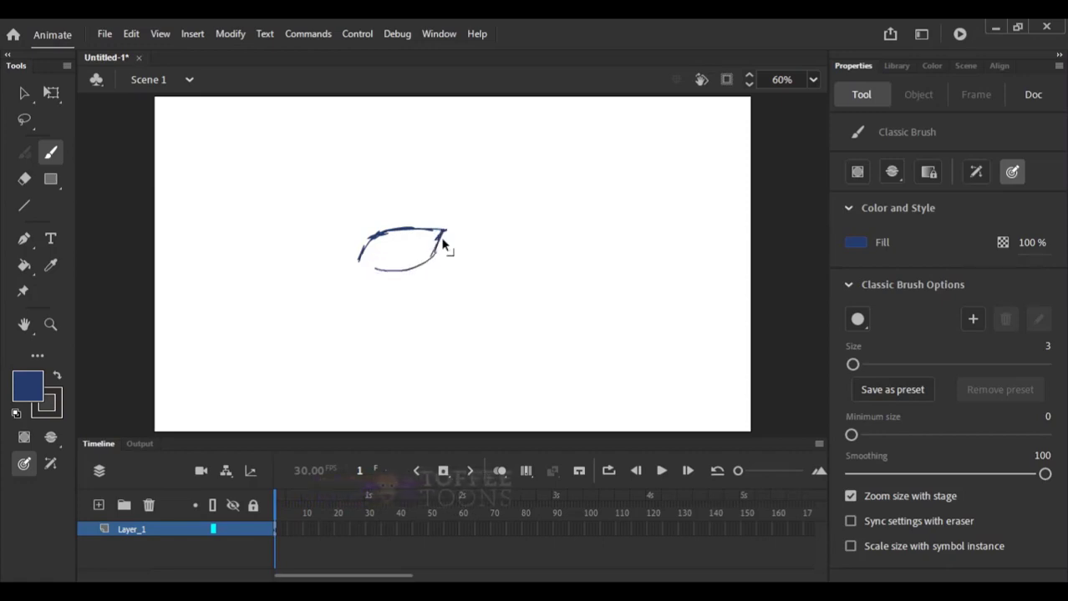
pyautogui.hotkey('ctrl', 'z')
pyautogui.moveTo(441, 241)
pyautogui.mouseDown()
pyautogui.moveTo(372, 272)
pyautogui.moveTo(415, 268)
pyautogui.moveTo(440, 239)
pyautogui.moveTo(398, 270)
pyautogui.mouseUp()
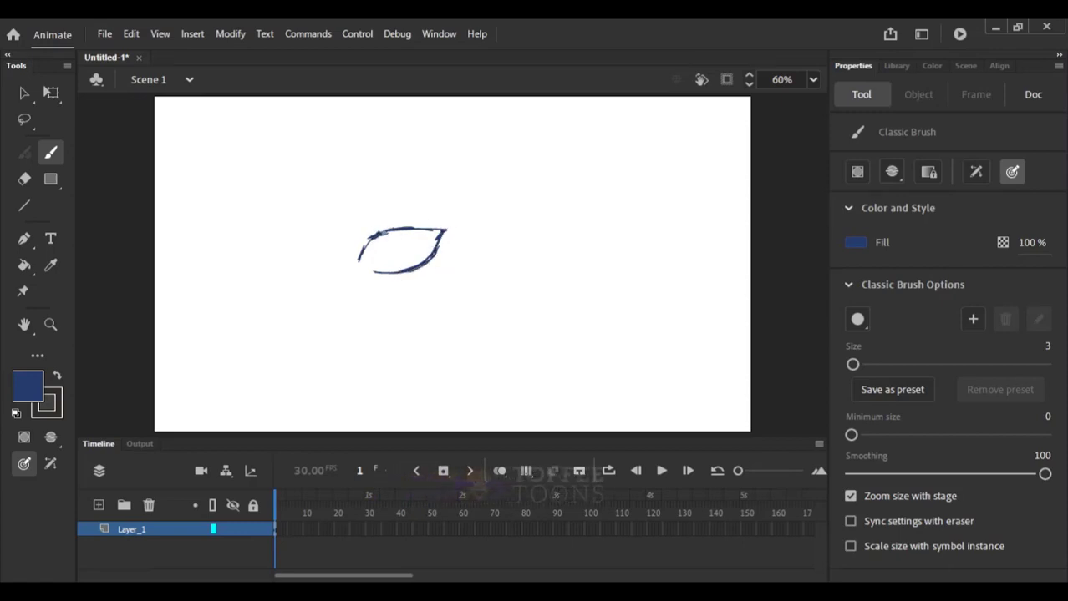
pyautogui.moveTo(389, 227); pyautogui.dragTo(436, 226)
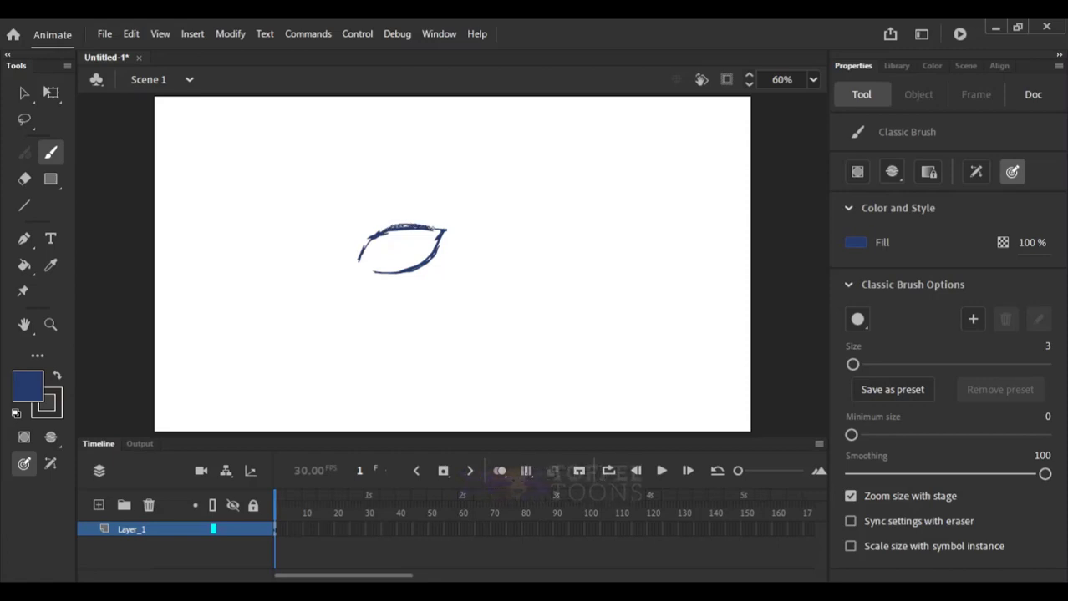
pyautogui.moveTo(517, 247); pyautogui.dragTo(568, 216)
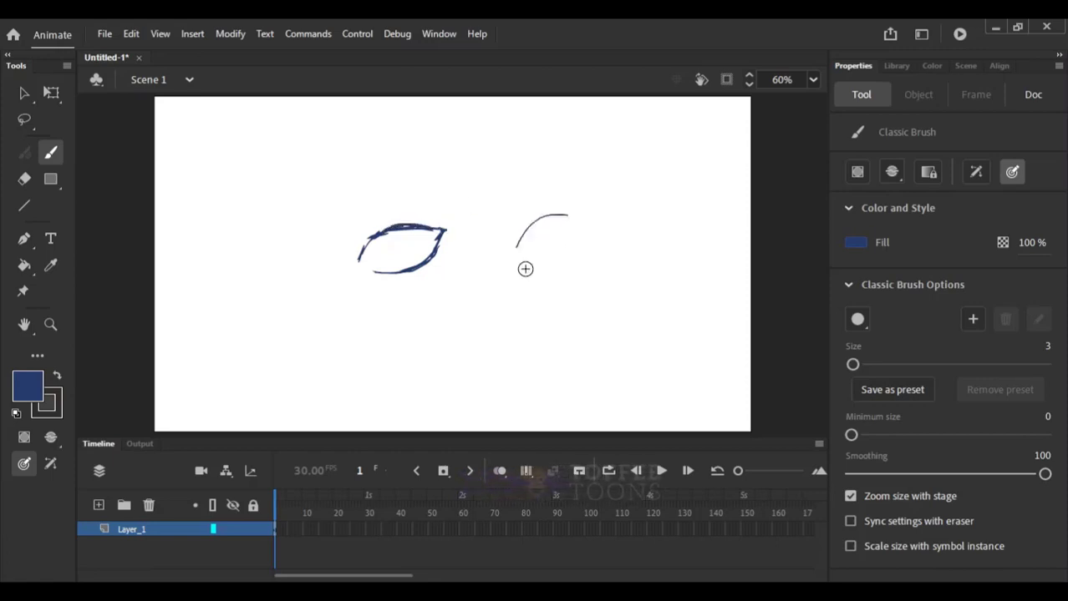
pyautogui.moveTo(525, 269); pyautogui.dragTo(559, 268)
pyautogui.moveTo(545, 231); pyautogui.dragTo(544, 243)
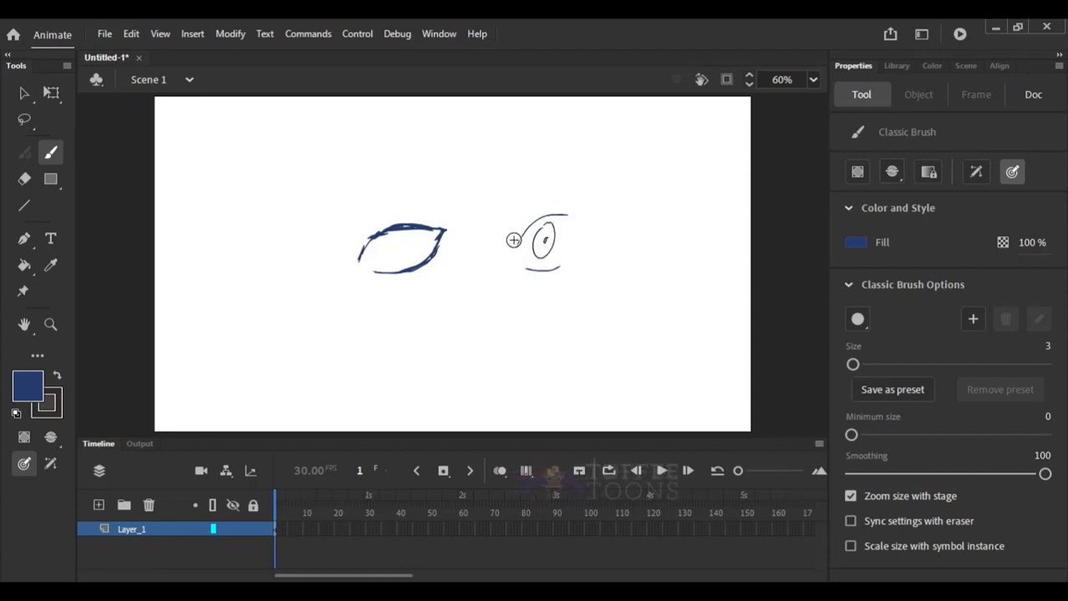
pyautogui.hotkey('ctrl', 'z')
pyautogui.hotkey('ctrl', 'z')
pyautogui.hotkey('ctrl', 'z')
pyautogui.hotkey('ctrl', 'z')
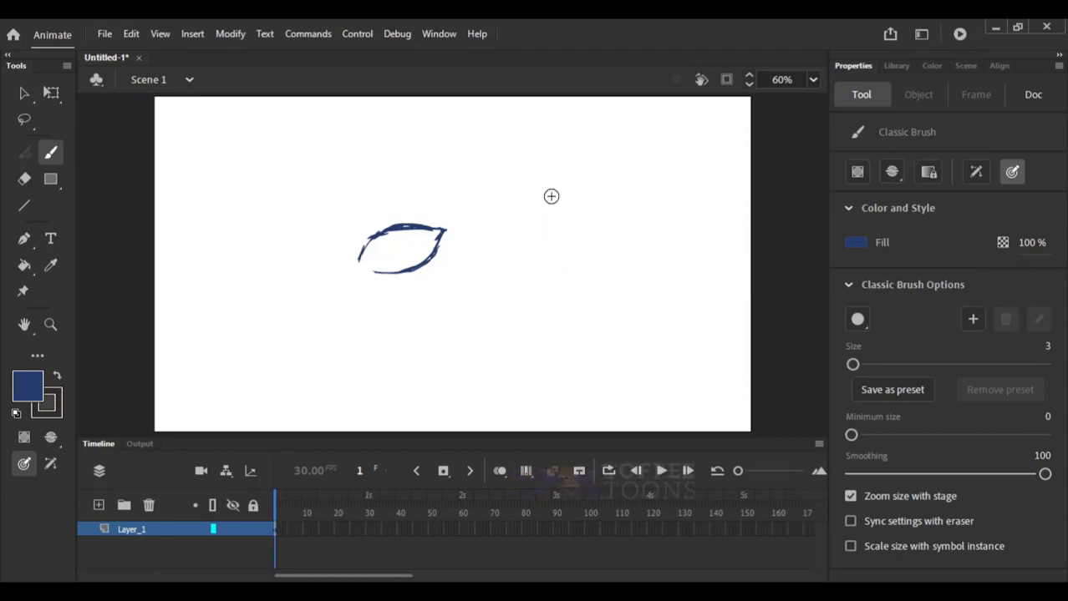
# Refine the eye outline by thickening the upper lid line and sharpening the outer corner with extra brush strokes.
pyautogui.moveTo(328, 195); pyautogui.dragTo(553, 385)
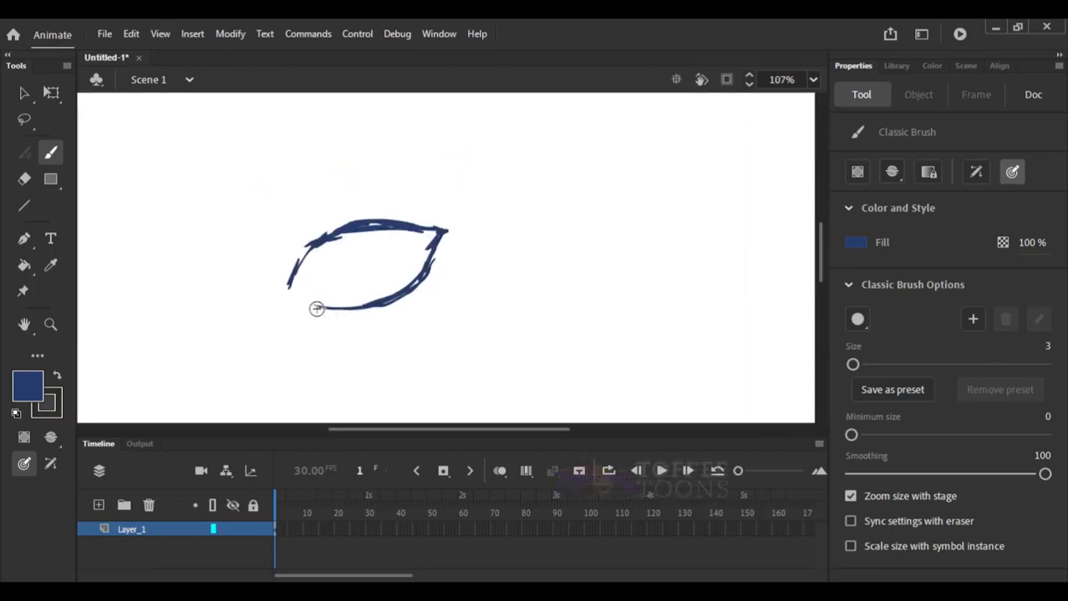
pyautogui.moveTo(337, 186)
pyautogui.mouseDown()
pyautogui.moveTo(481, 362)
pyautogui.moveTo(355, 233)
pyautogui.mouseUp()
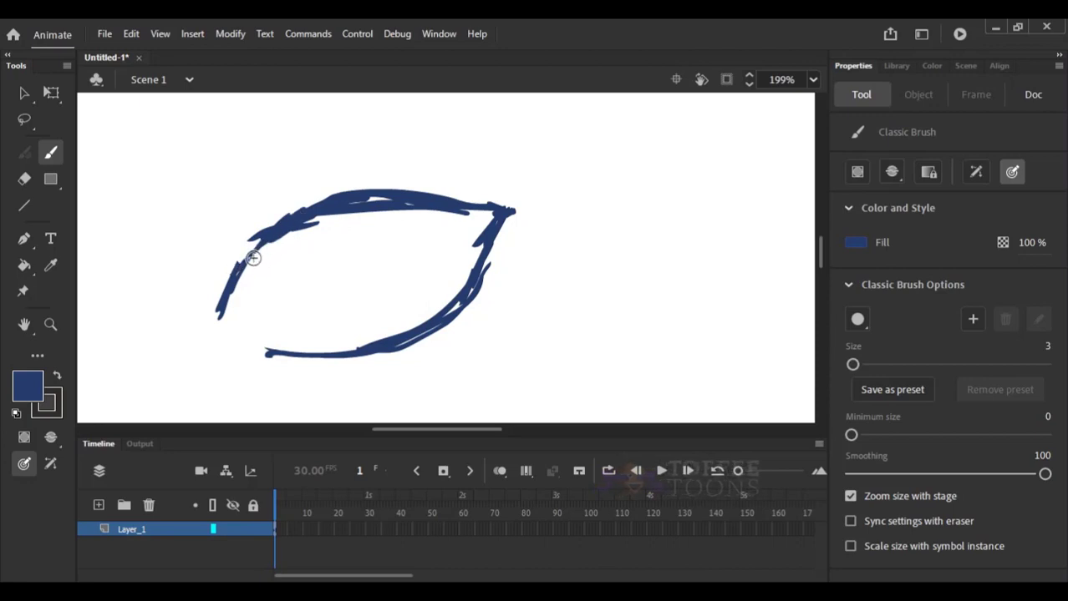
pyautogui.moveTo(359, 202)
pyautogui.mouseDown()
pyautogui.moveTo(395, 194)
pyautogui.moveTo(523, 204)
pyautogui.moveTo(499, 228)
pyautogui.moveTo(470, 309)
pyautogui.mouseUp()
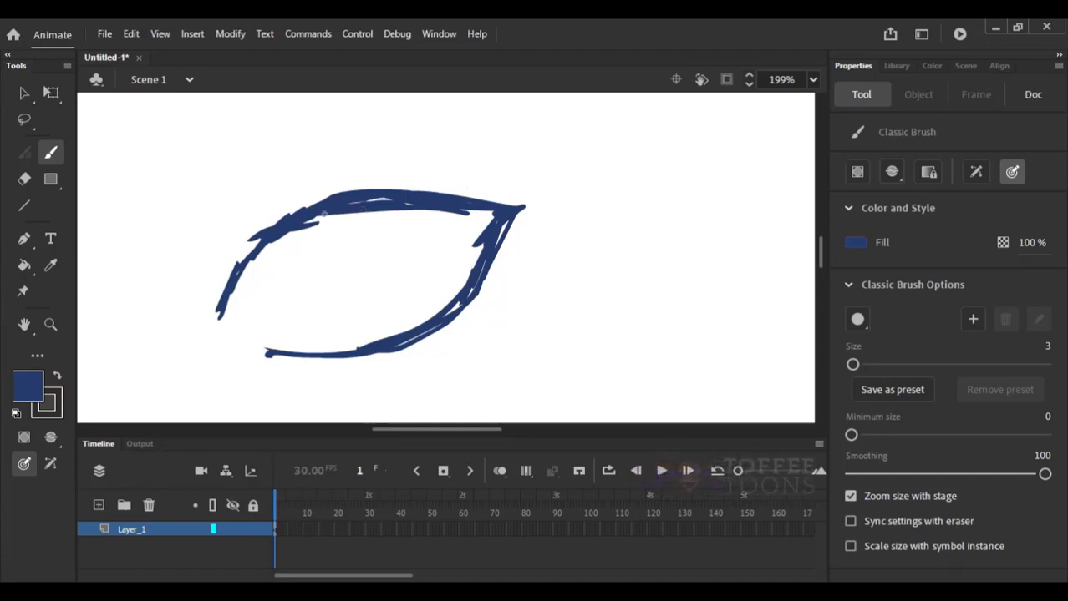
# Draw a round iris under the upper lid with a filled oval pupil and short shading strokes near the lid.
pyautogui.moveTo(313, 219)
pyautogui.mouseDown()
pyautogui.moveTo(307, 294)
pyautogui.moveTo(349, 279)
pyautogui.mouseUp()
pyautogui.hotkey('ctrl', 'z')
pyautogui.moveTo(310, 214)
pyautogui.mouseDown()
pyautogui.moveTo(299, 295)
pyautogui.moveTo(350, 317)
pyautogui.moveTo(400, 267)
pyautogui.moveTo(292, 301)
pyautogui.moveTo(334, 329)
pyautogui.moveTo(381, 311)
pyautogui.moveTo(399, 243)
pyautogui.moveTo(348, 213)
pyautogui.moveTo(294, 230)
pyautogui.moveTo(287, 275)
pyautogui.moveTo(311, 325)
pyautogui.mouseUp()
pyautogui.hotkey('ctrl', 'z')
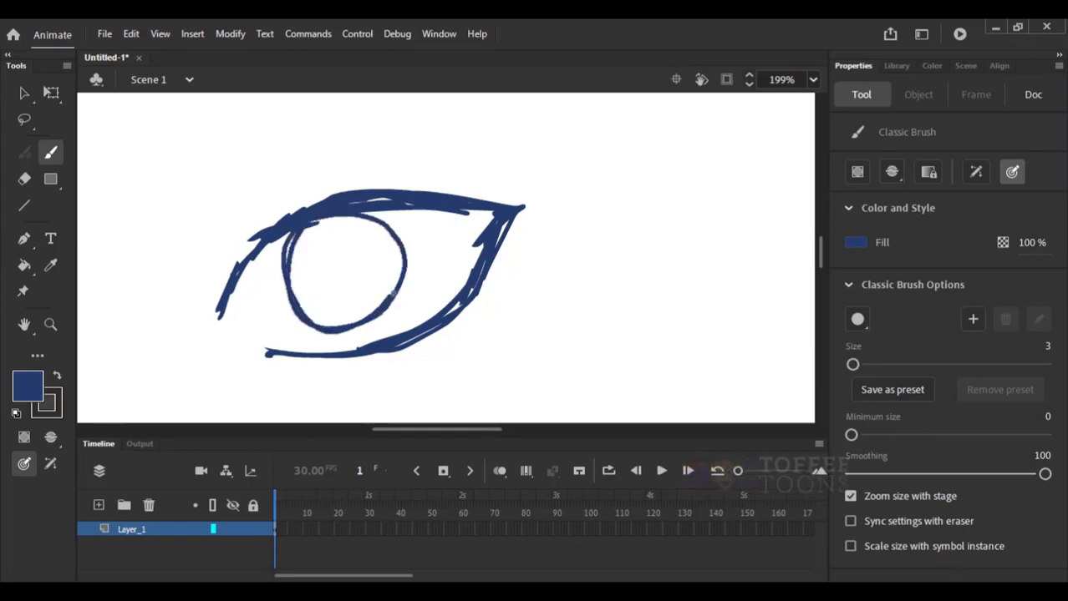
pyautogui.moveTo(393, 292)
pyautogui.mouseDown()
pyautogui.moveTo(403, 245)
pyautogui.moveTo(363, 212)
pyautogui.moveTo(295, 264)
pyautogui.moveTo(355, 272)
pyautogui.mouseUp()
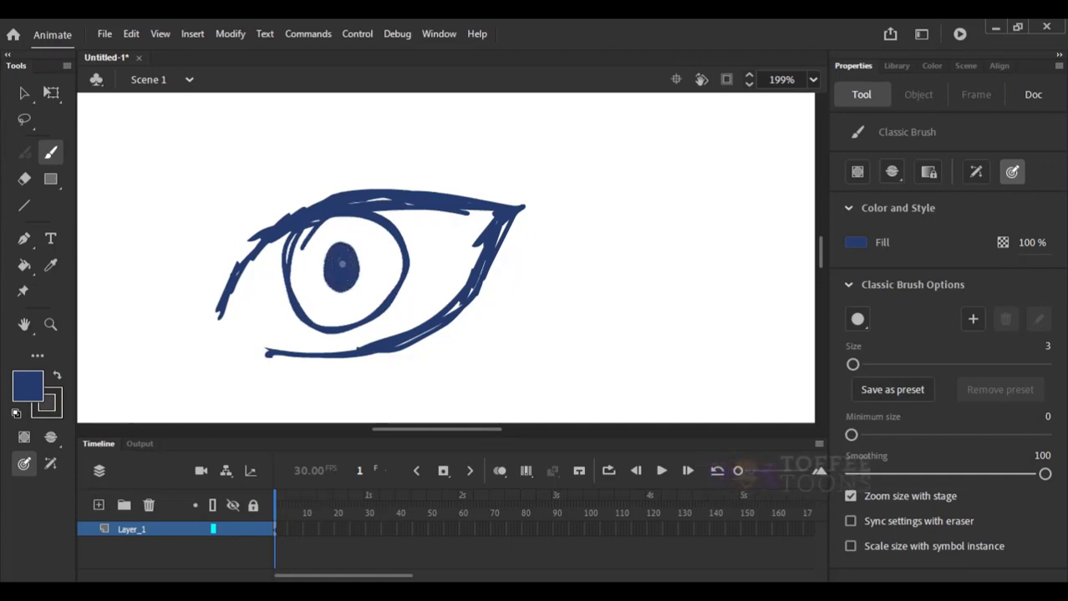
pyautogui.moveTo(317, 230)
pyautogui.mouseDown()
pyautogui.moveTo(296, 253)
pyautogui.moveTo(329, 222)
pyautogui.mouseUp()
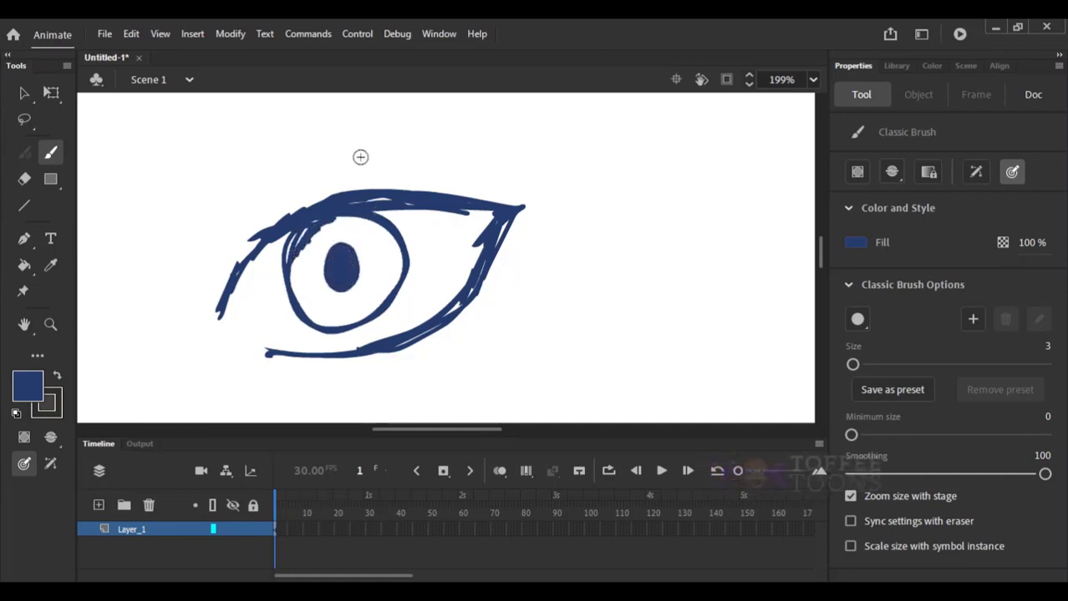
# Sketch an arched eyebrow outline above the eye, rising toward the outer corner and tapering to a point.
pyautogui.hotkey('ctrl', '1')
pyautogui.moveTo(338, 163); pyautogui.dragTo(333, 193)
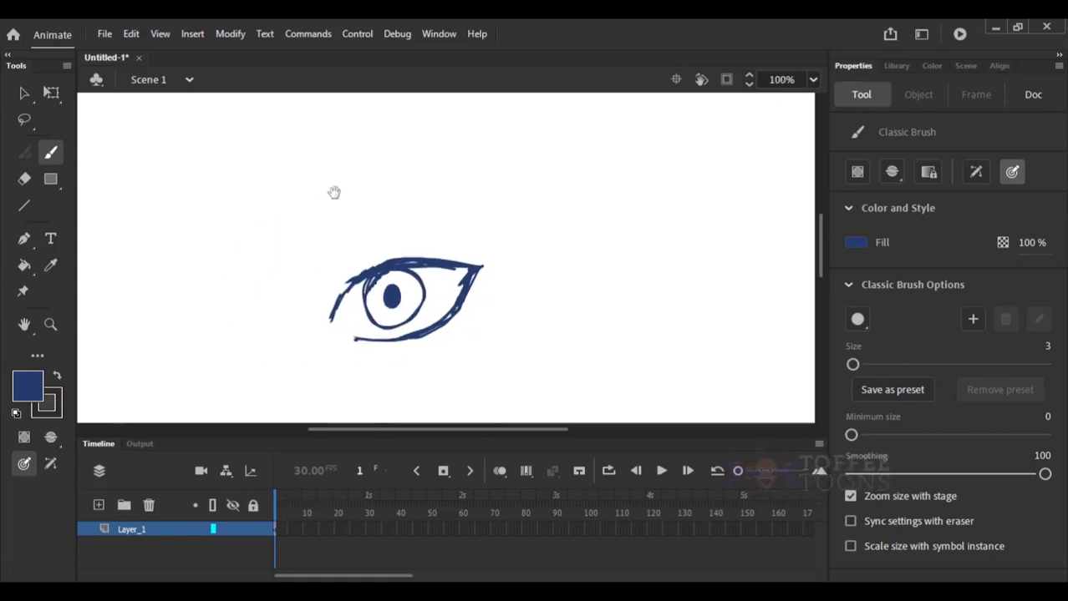
pyautogui.moveTo(318, 254)
pyautogui.mouseDown()
pyautogui.moveTo(346, 235)
pyautogui.moveTo(464, 202)
pyautogui.mouseUp()
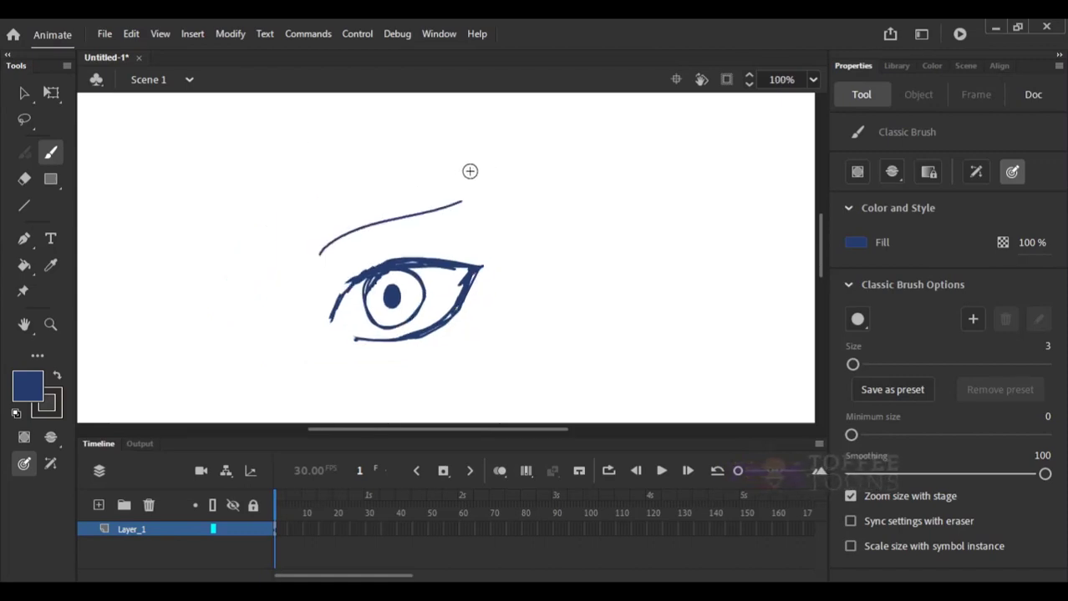
pyautogui.hotkey('ctrl', 'z')
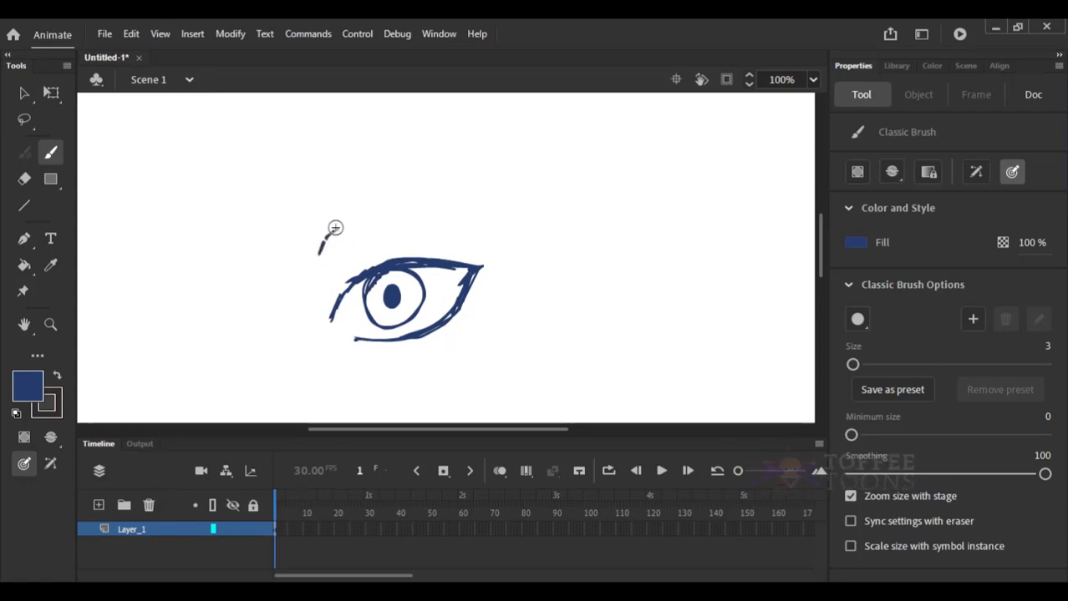
pyautogui.moveTo(332, 227); pyautogui.dragTo(465, 198)
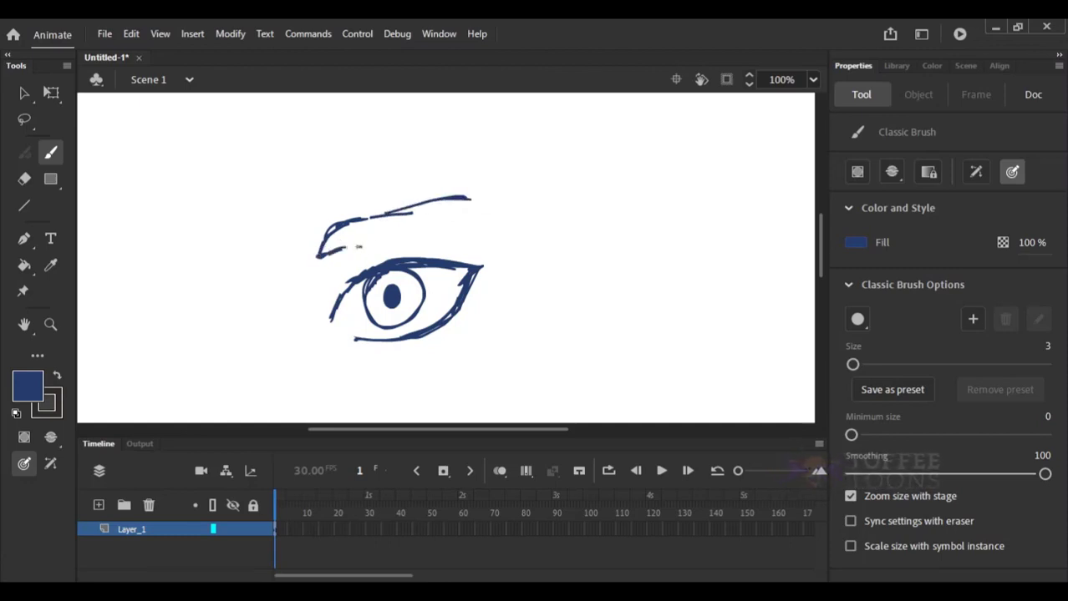
pyautogui.moveTo(383, 243); pyautogui.dragTo(490, 206)
# Duplicate the eye and eyebrow, flip the copy horizontally and place it left of the original as the matching second eye.
pyautogui.hotkey('ctrl', '2')
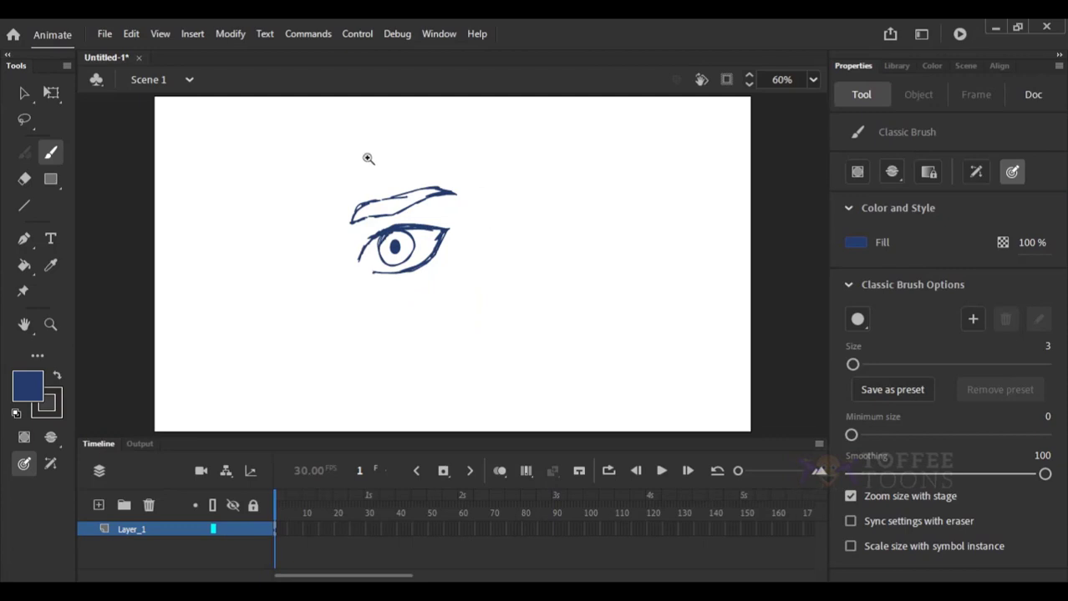
pyautogui.moveTo(324, 144); pyautogui.dragTo(496, 360)
pyautogui.press('v')
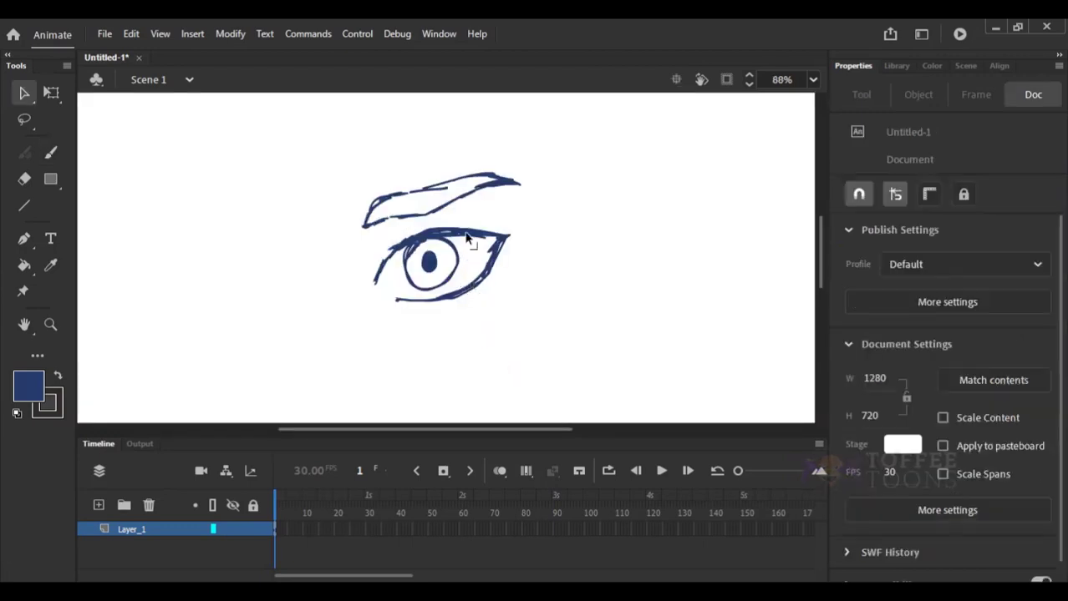
pyautogui.moveTo(342, 150); pyautogui.dragTo(593, 365)
pyautogui.moveTo(461, 199); pyautogui.dragTo(257, 198)
pyautogui.hotkey('shift', 'h')
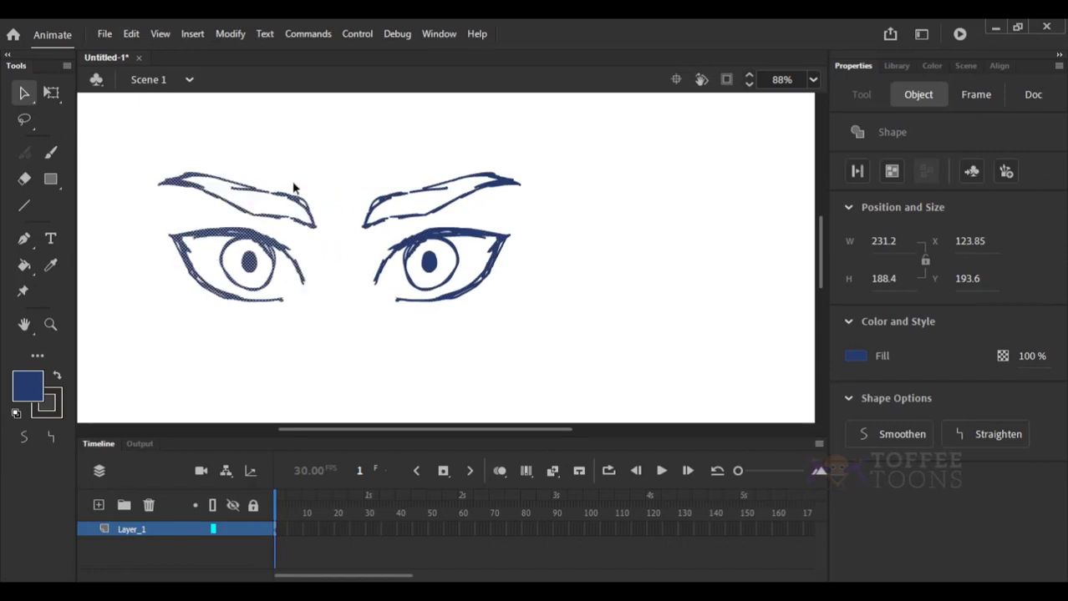
pyautogui.hotkey('shift', 'Left')
pyautogui.hotkey('shift', 'Left')
pyautogui.click(335, 201)
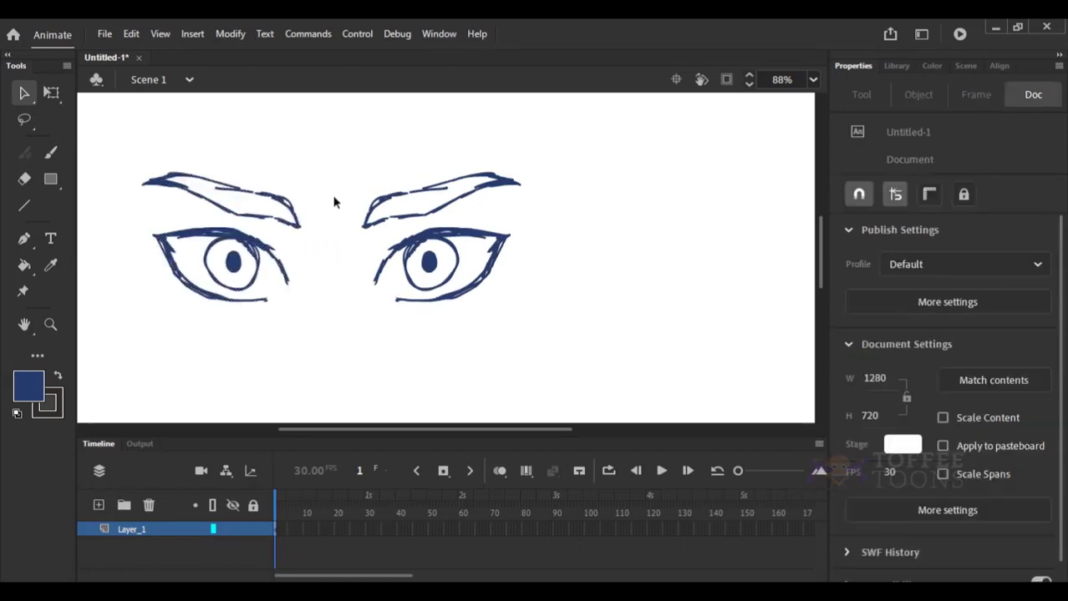
pyautogui.hotkey('ctrl', '2')
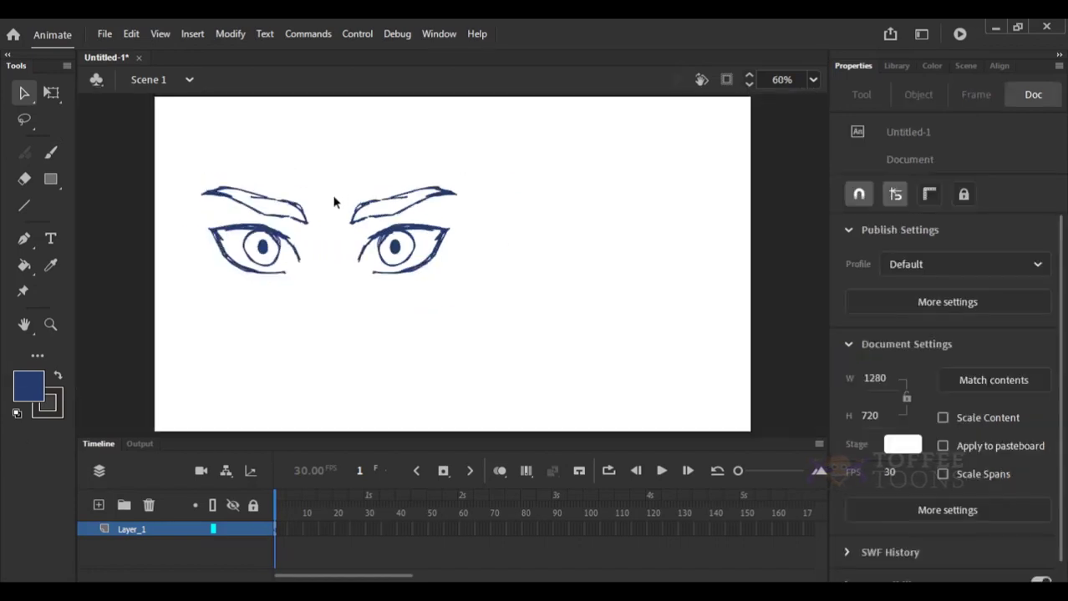
# Set the visibility of Layer_1 to 40% opacity in its layer properties.
pyautogui.rightClick(165, 531)
pyautogui.click(215, 517)
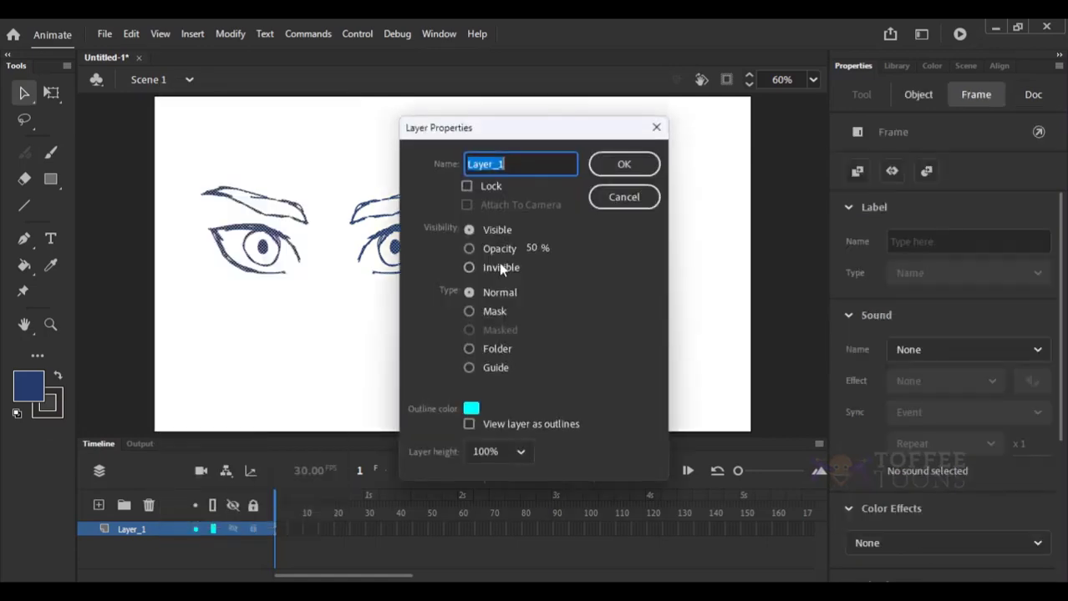
pyautogui.click(504, 250)
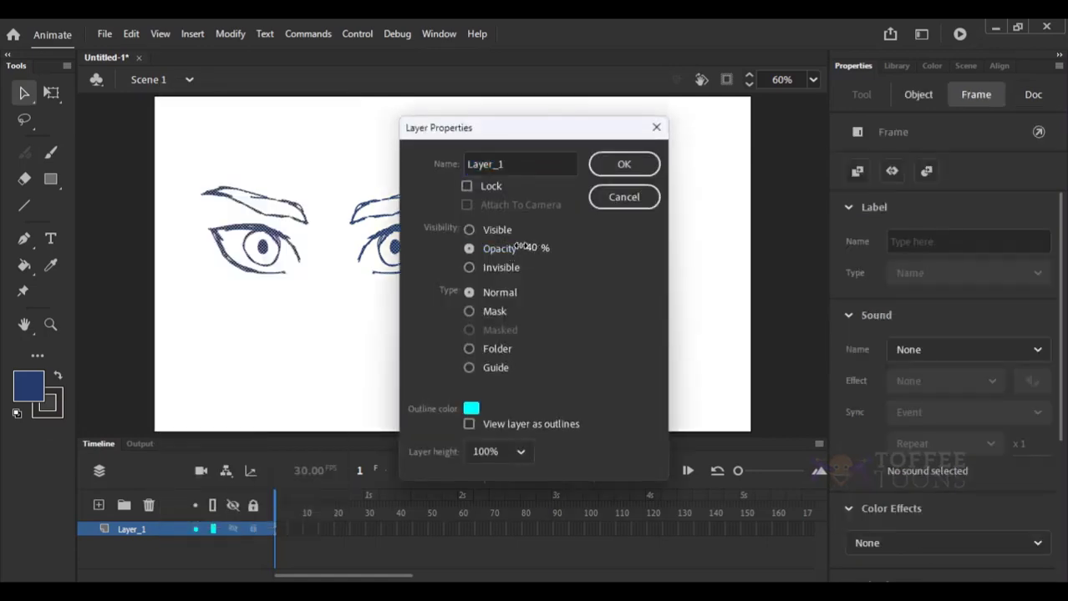
pyautogui.click(622, 165)
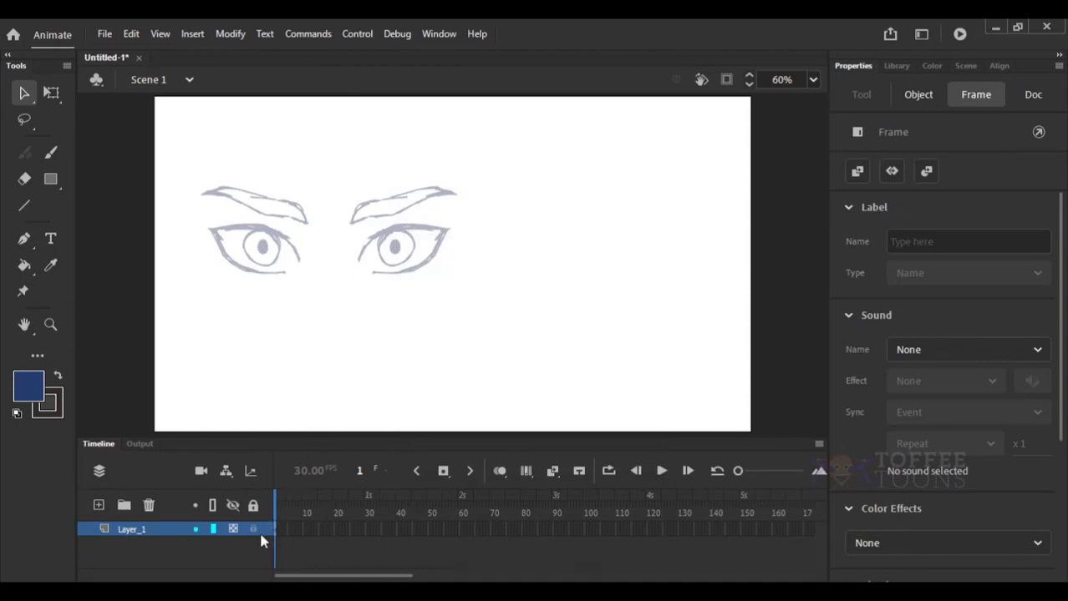
# Fade the Layer_1 sketch further by lowering its opacity in the layer properties.
pyautogui.rightClick(151, 538)
pyautogui.click(210, 517)
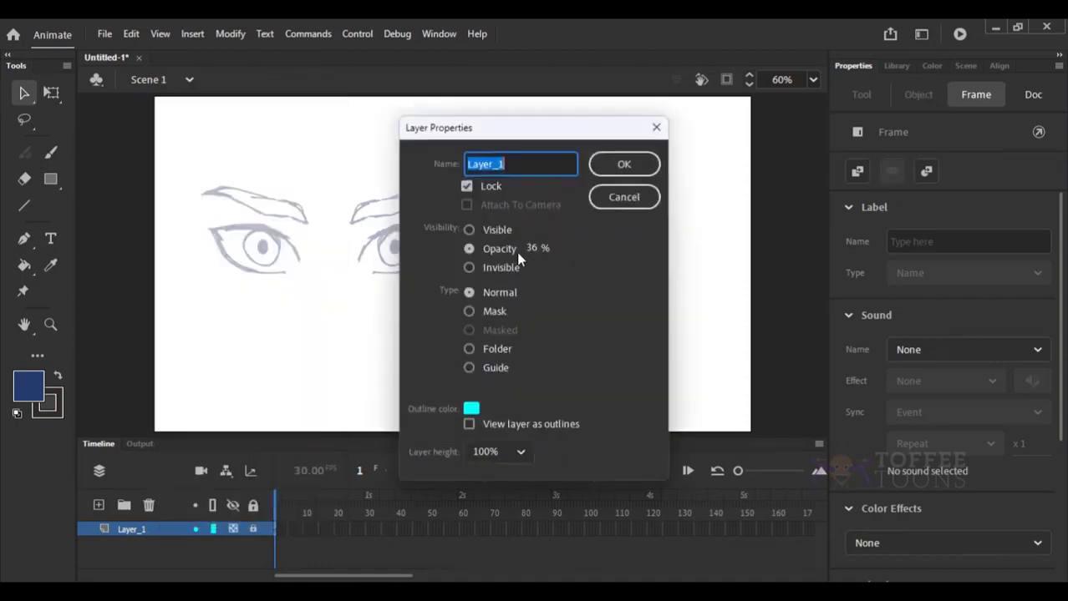
pyautogui.click(514, 249)
pyautogui.click(622, 165)
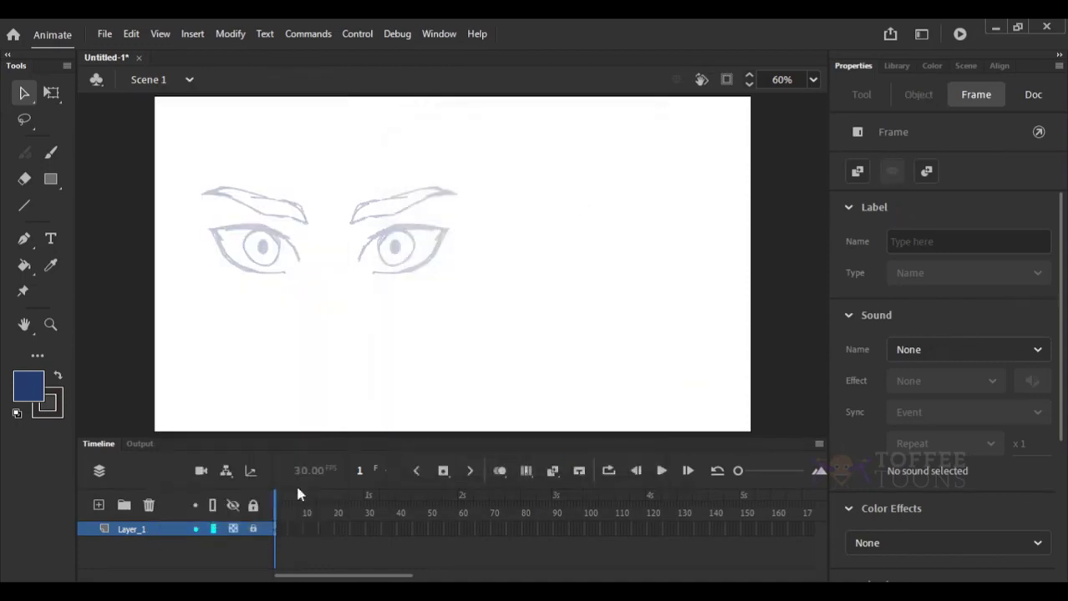
# Add a new layer above the sketch and switch to the Paint Brush for tracing the eye on the right.
pyautogui.click(99, 505)
pyautogui.moveTo(355, 140); pyautogui.dragTo(491, 298)
pyautogui.moveTo(267, 224)
pyautogui.mouseDown()
pyautogui.moveTo(248, 222)
pyautogui.moveTo(247, 166)
pyautogui.moveTo(493, 321)
pyautogui.mouseUp()
pyautogui.click(53, 155)
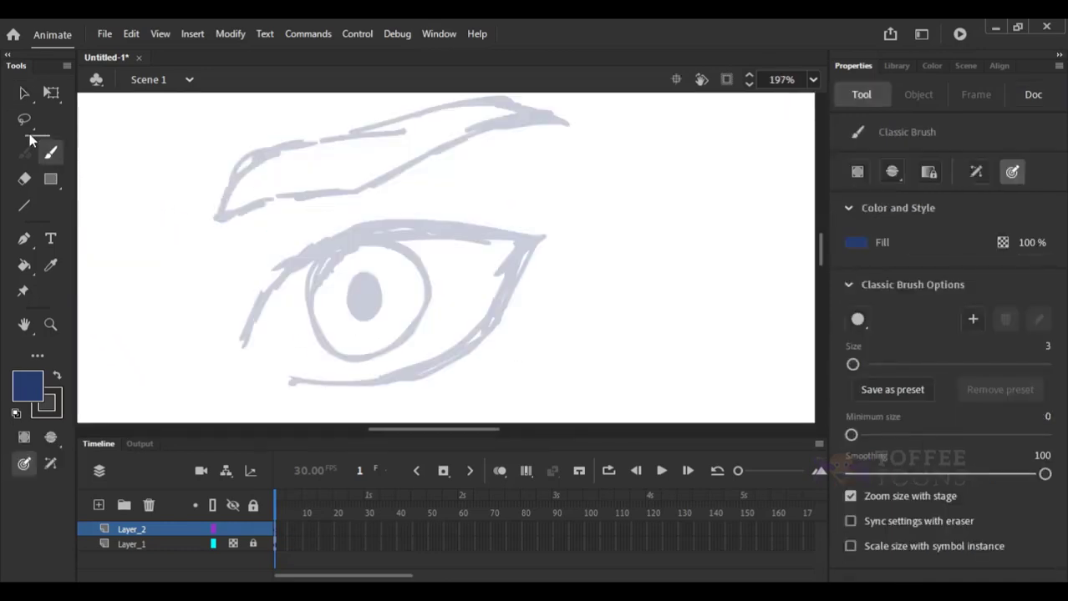
pyautogui.moveTo(304, 189); pyautogui.dragTo(321, 147)
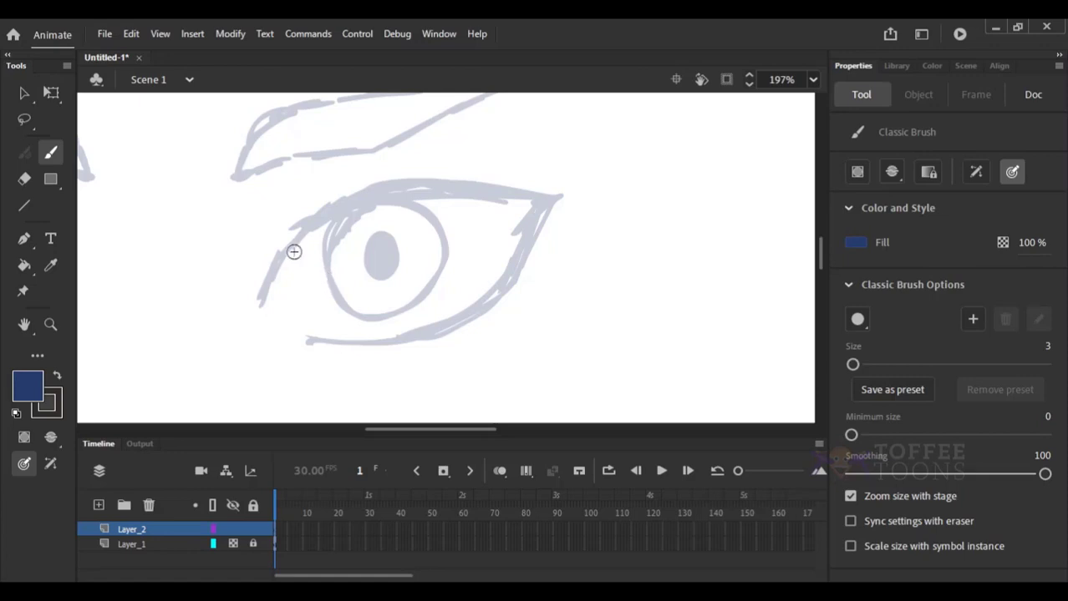
pyautogui.click(50, 155)
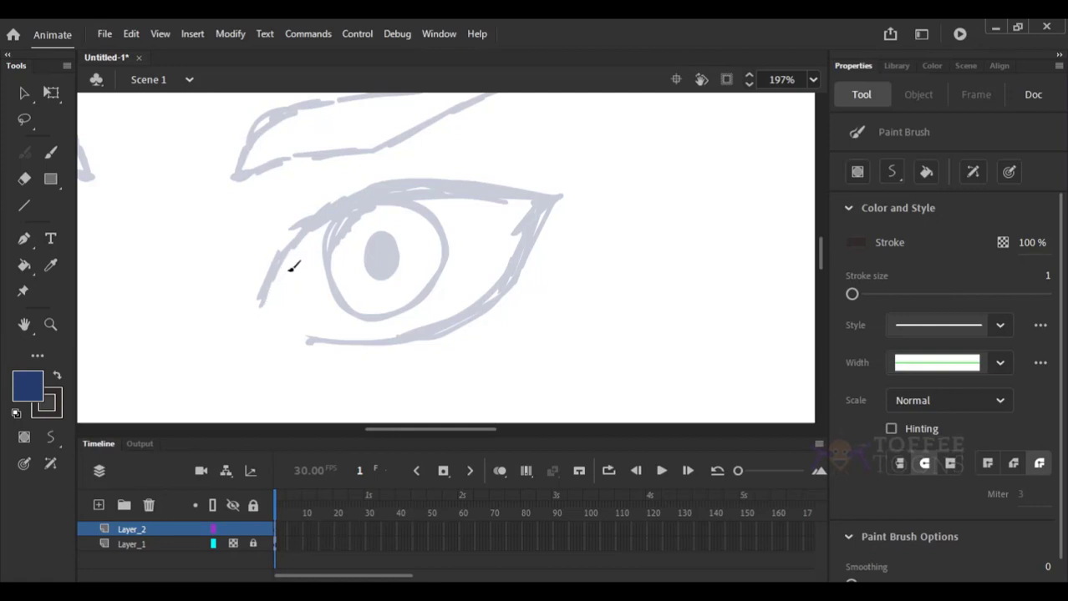
pyautogui.moveTo(262, 289)
pyautogui.mouseDown()
pyautogui.moveTo(277, 262)
pyautogui.moveTo(361, 208)
pyautogui.mouseUp()
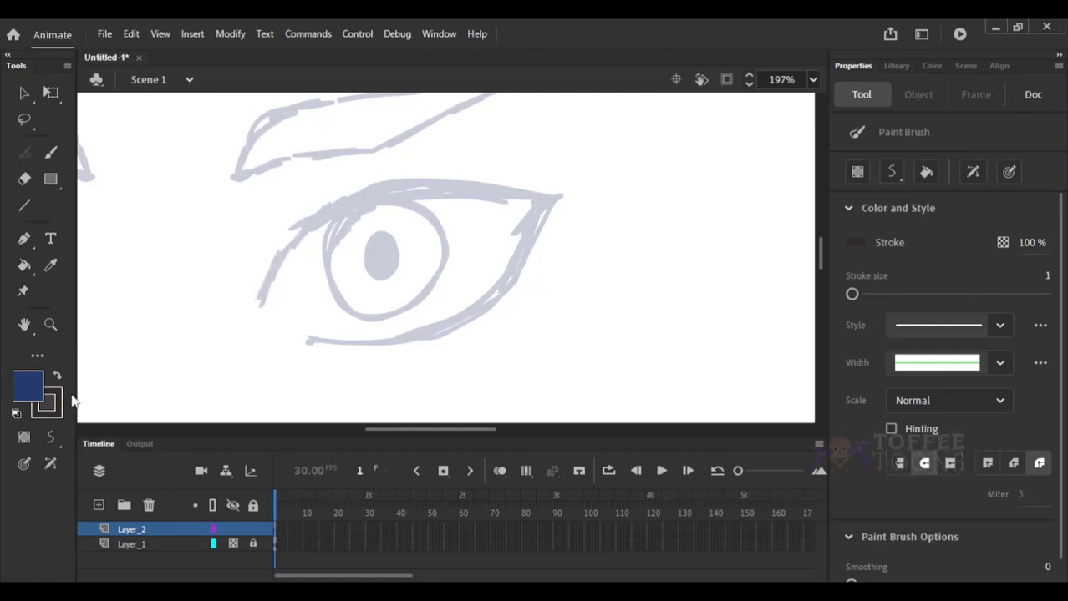
# Set the stroke colour to near-black #1F1F23.
pyautogui.click(932, 65)
pyautogui.moveTo(880, 248); pyautogui.dragTo(850, 269)
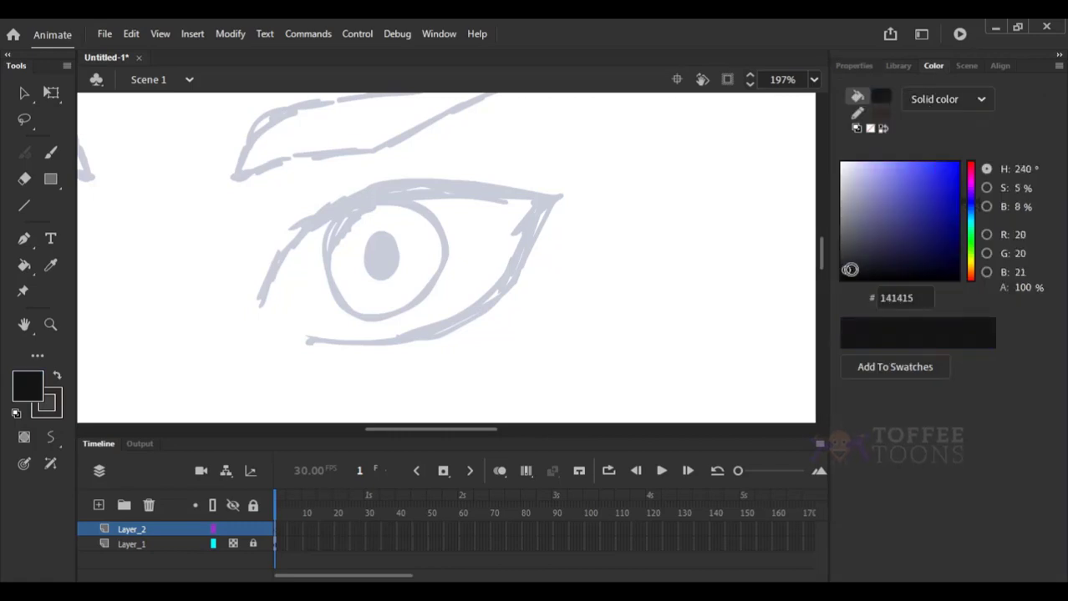
pyautogui.click(57, 376)
pyautogui.click(60, 407)
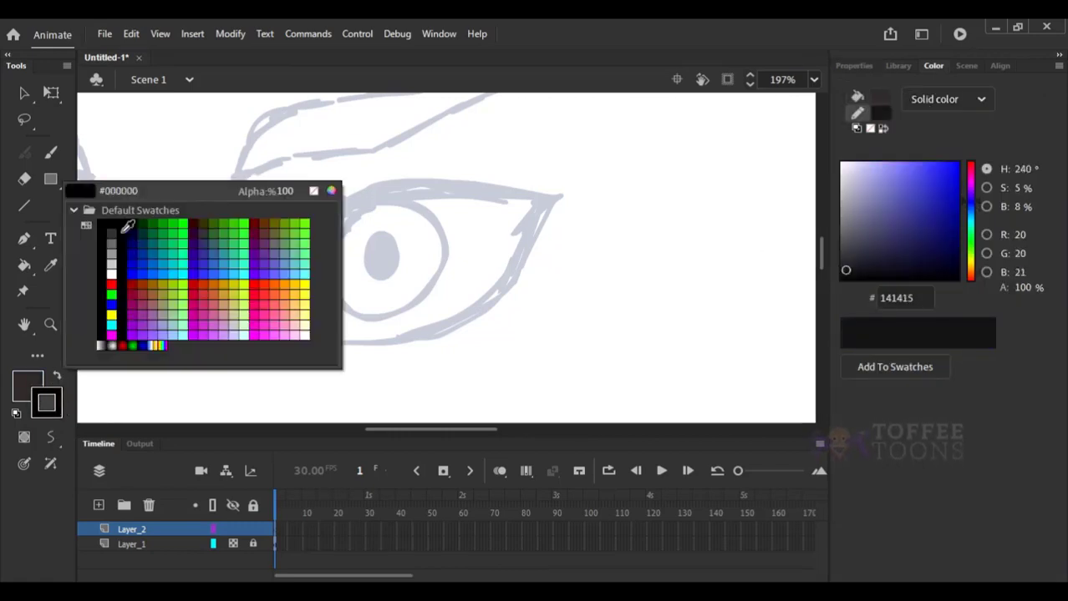
pyautogui.click(119, 221)
pyautogui.moveTo(848, 268); pyautogui.dragTo(850, 264)
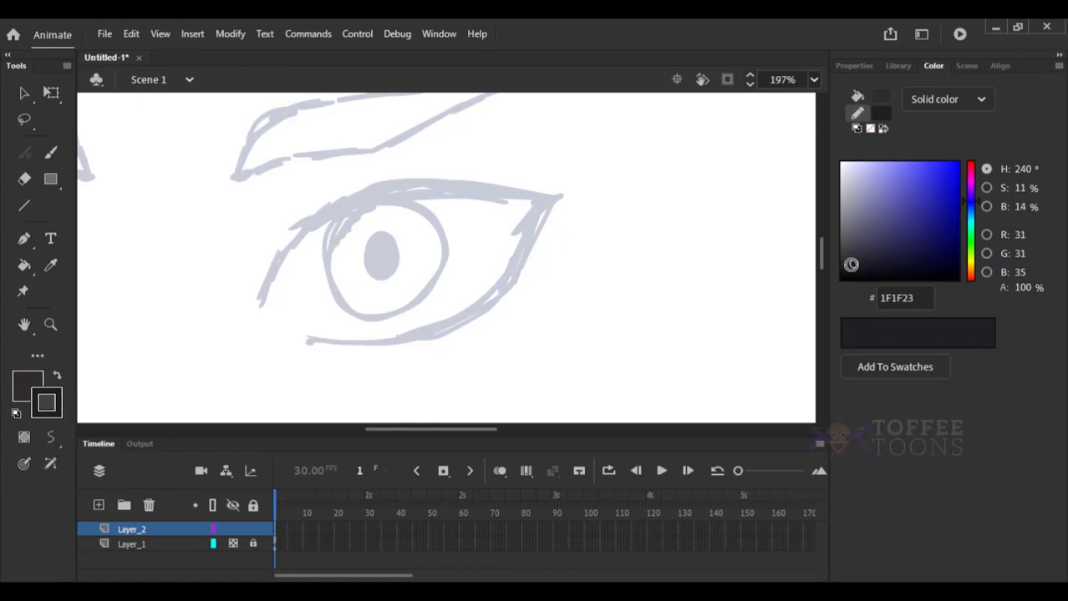
pyautogui.moveTo(301, 268); pyautogui.dragTo(402, 204)
pyautogui.hotkey('ctrl', 'z')
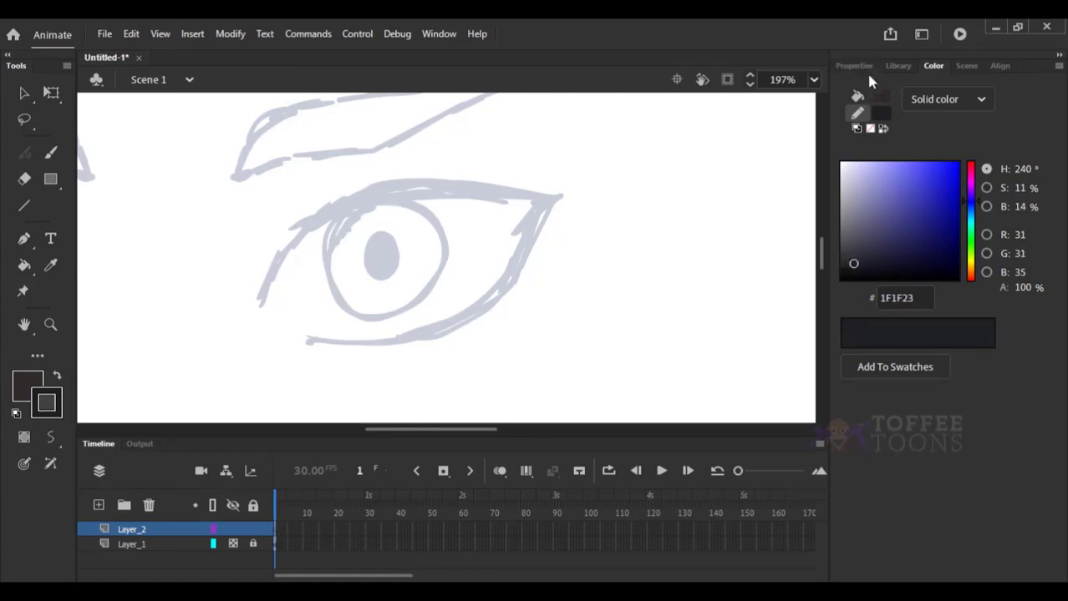
# Set the Paint Brush stroke size to 6.
pyautogui.click(854, 65)
pyautogui.click(1048, 277)
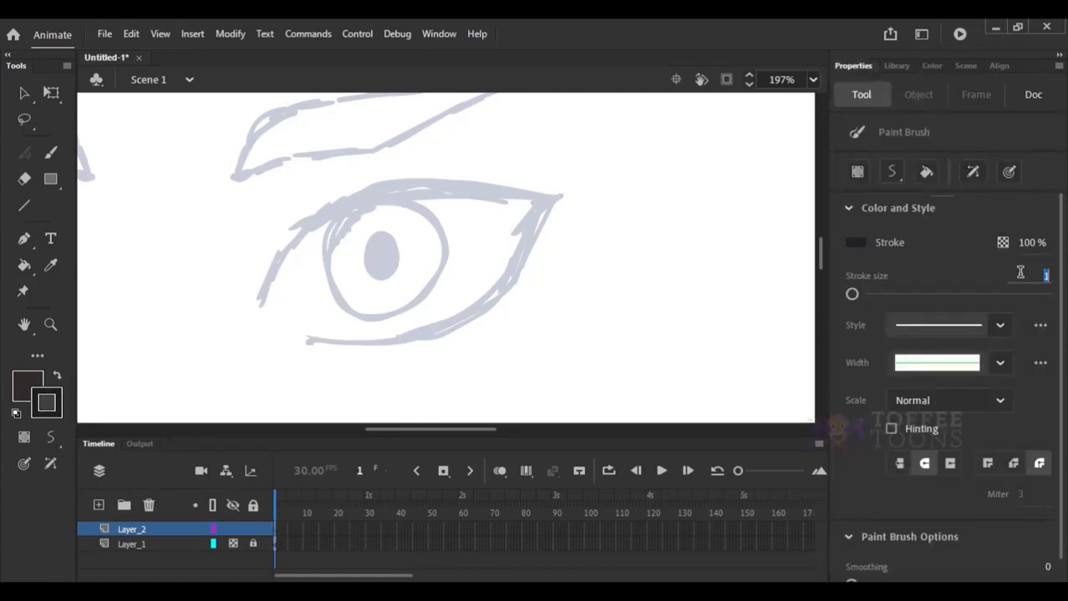
pyautogui.press('Up')
pyautogui.press('Up')
pyautogui.press('Up')
pyautogui.press('Up')
pyautogui.press('Return')
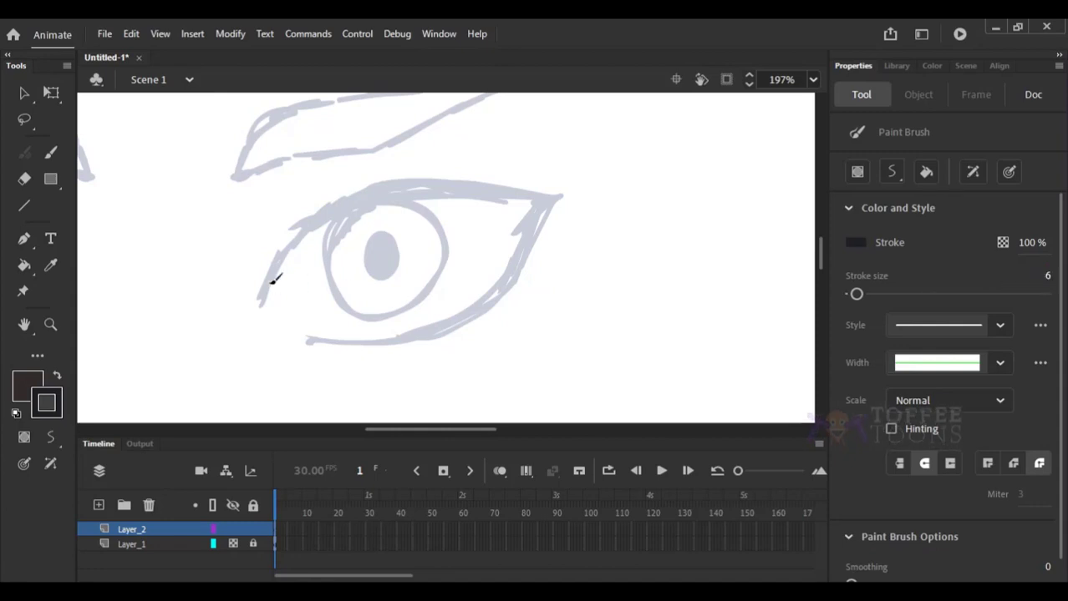
# Trace the upper lid with one smooth stroke about 190 px wide and 74 px high, from inner to outer corner, retrying until it fits.
pyautogui.moveTo(260, 300); pyautogui.dragTo(285, 254)
pyautogui.hotkey('ctrl', 'z')
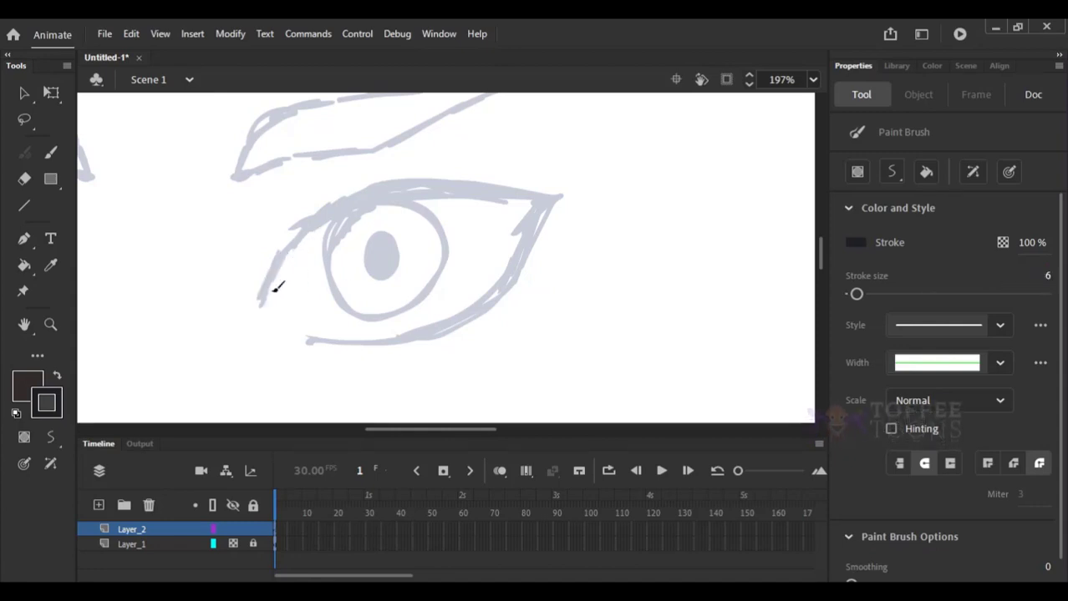
pyautogui.moveTo(274, 279)
pyautogui.mouseDown()
pyautogui.moveTo(298, 242)
pyautogui.moveTo(364, 202)
pyautogui.moveTo(553, 192)
pyautogui.mouseUp()
pyautogui.hotkey('ctrl', 'z')
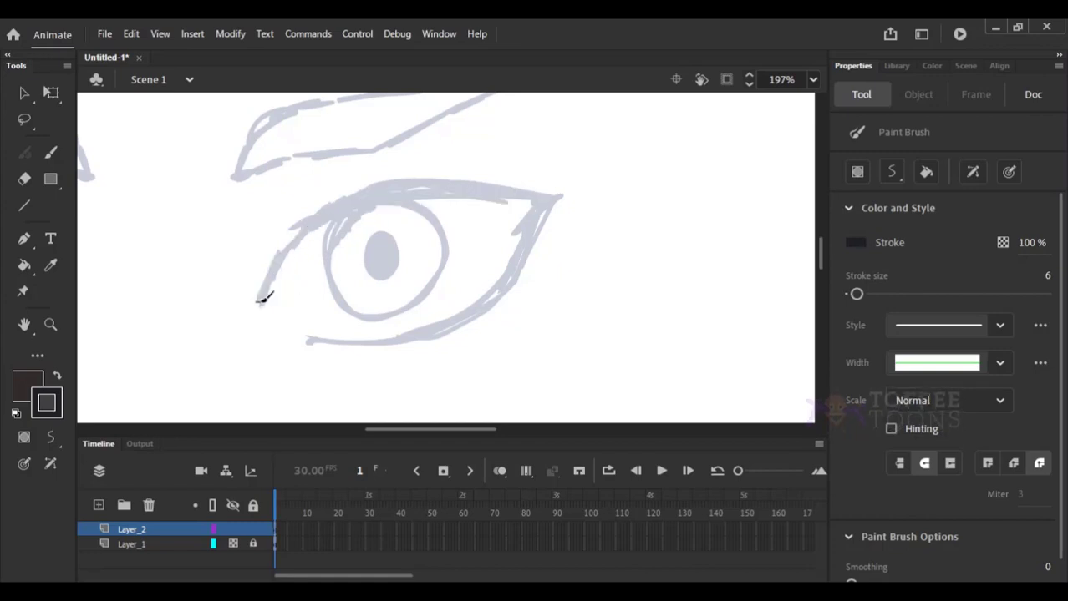
pyautogui.moveTo(260, 301); pyautogui.dragTo(350, 192)
pyautogui.hotkey('ctrl', 'z')
pyautogui.moveTo(261, 301)
pyautogui.mouseDown()
pyautogui.moveTo(330, 206)
pyautogui.moveTo(387, 188)
pyautogui.moveTo(571, 187)
pyautogui.mouseUp()
pyautogui.hotkey('ctrl', 'z')
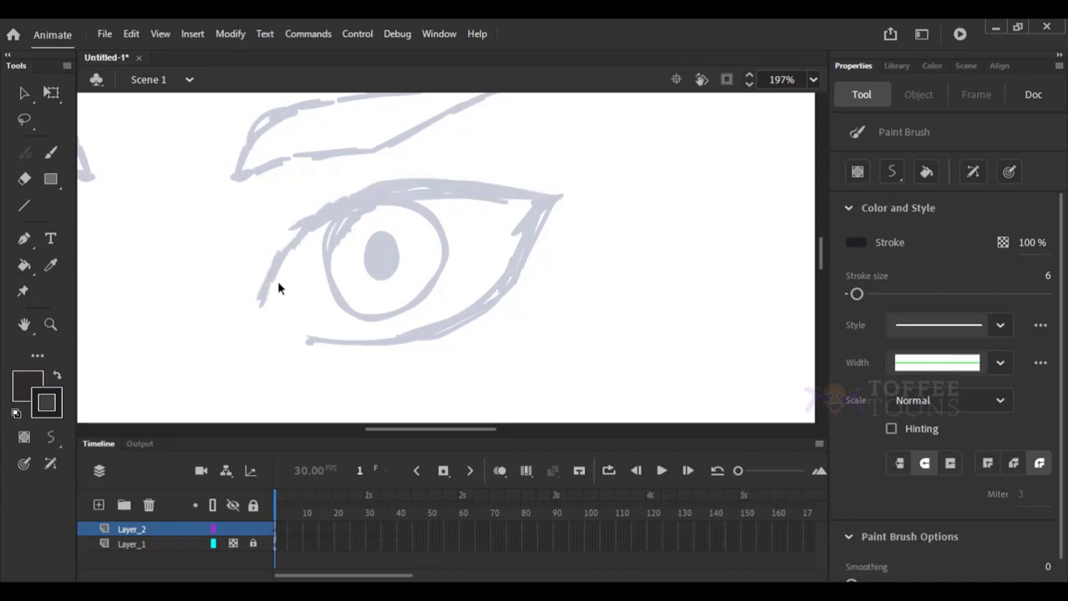
pyautogui.moveTo(262, 301)
pyautogui.mouseDown()
pyautogui.moveTo(301, 244)
pyautogui.moveTo(359, 197)
pyautogui.moveTo(535, 195)
pyautogui.moveTo(295, 233)
pyautogui.moveTo(339, 200)
pyautogui.moveTo(420, 182)
pyautogui.moveTo(557, 192)
pyautogui.mouseUp()
pyautogui.hotkey('ctrl', 'z')
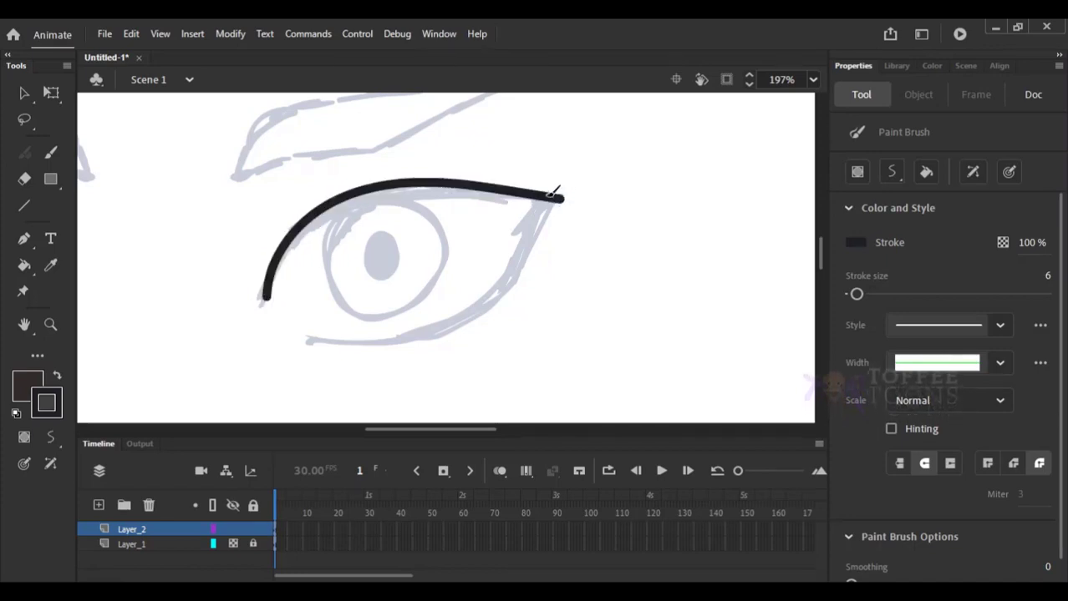
# Apply the lens-shaped width profile to the upper-lid stroke, tapering it at both ends.
pyautogui.press('v')
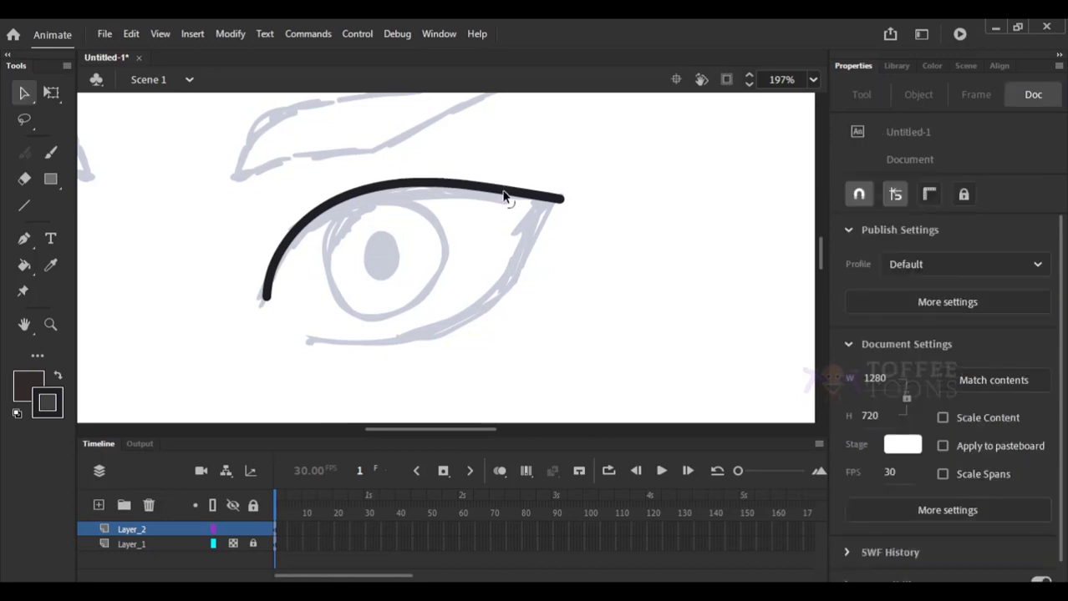
pyautogui.click(507, 192)
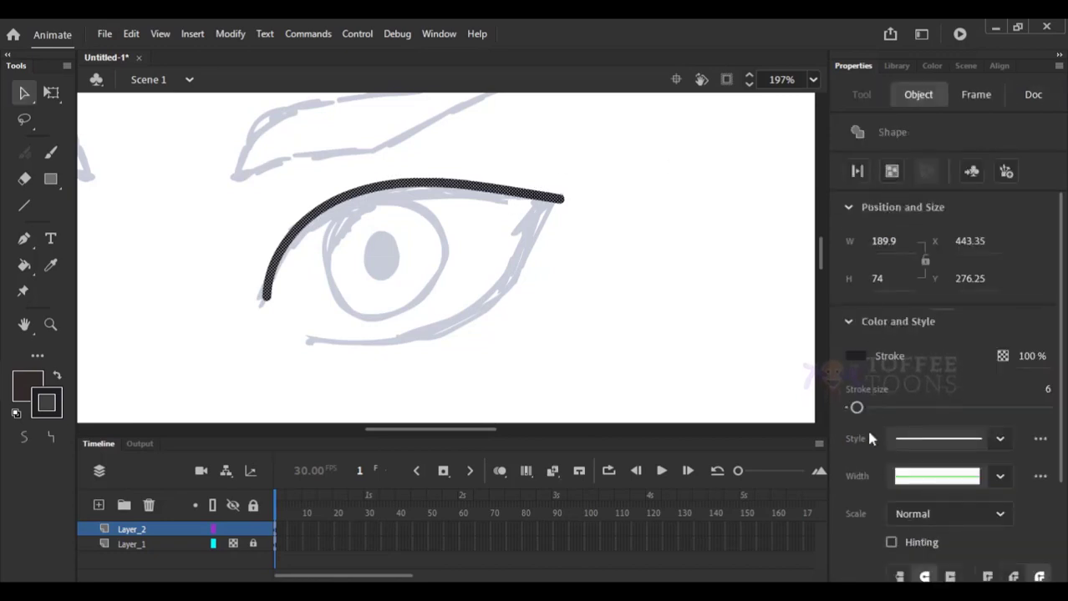
pyautogui.click(929, 481)
pyautogui.click(929, 441)
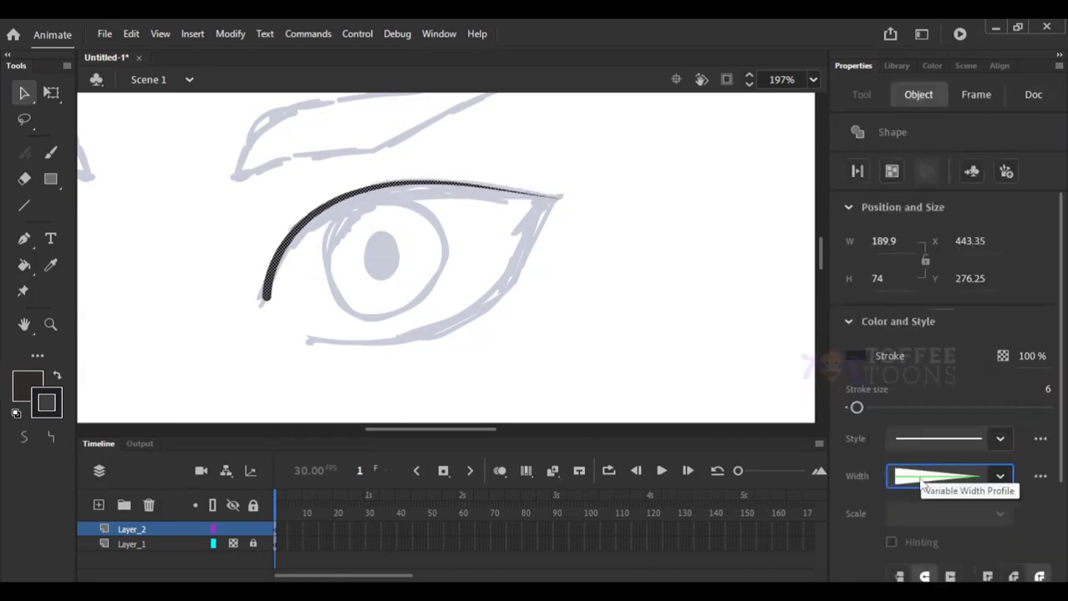
pyautogui.click(730, 306)
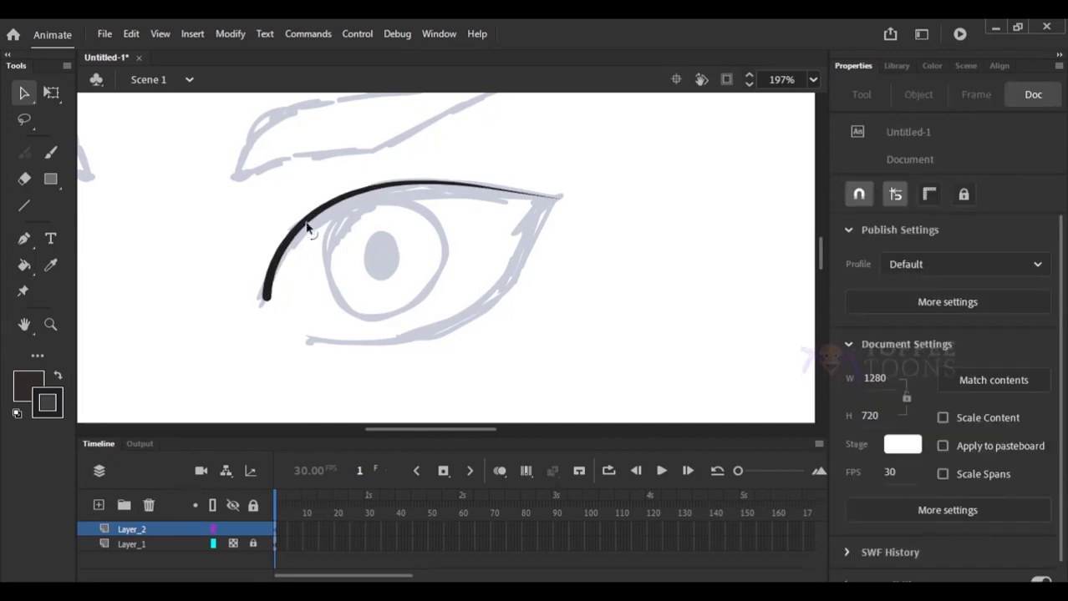
pyautogui.click(267, 282)
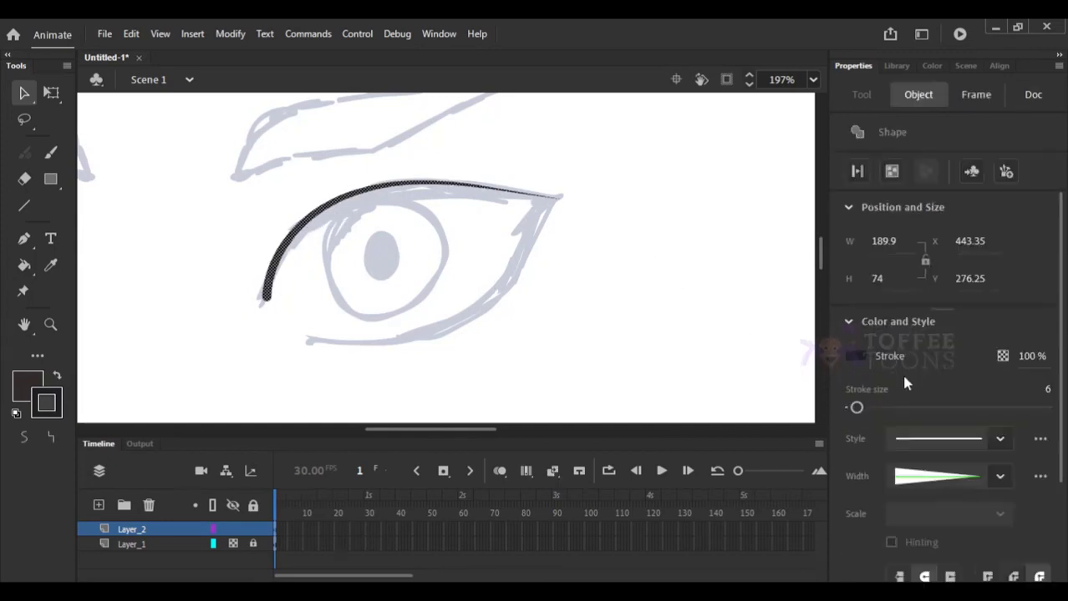
pyautogui.click(943, 476)
pyautogui.click(935, 365)
pyautogui.click(771, 342)
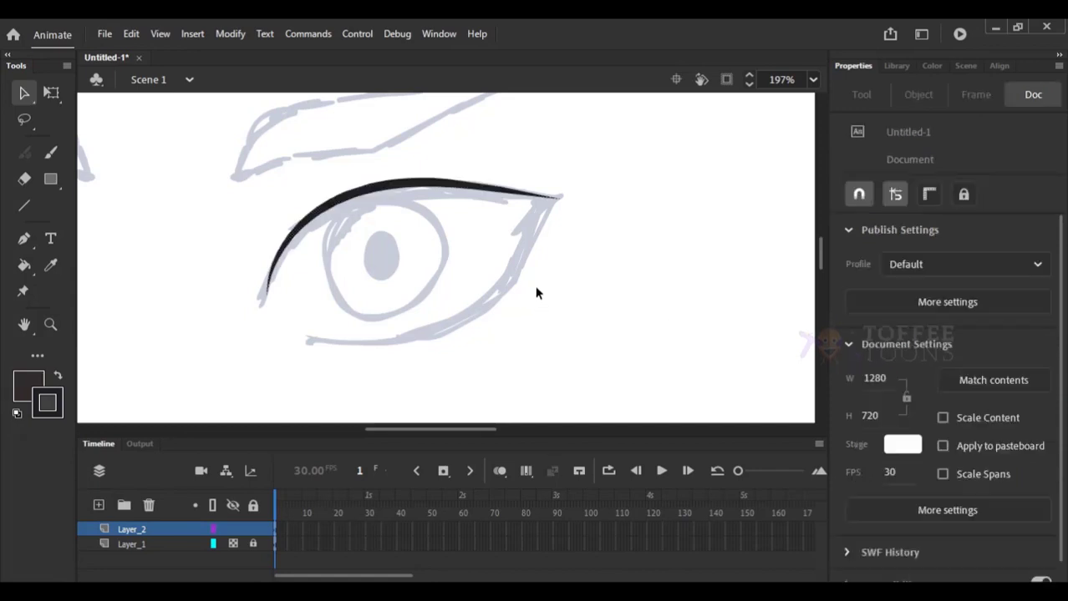
# Set the upper-lid stroke size to 7 and convert the stroke to a filled shape.
pyautogui.scroll(-2, 480, 188)
pyautogui.click(422, 192)
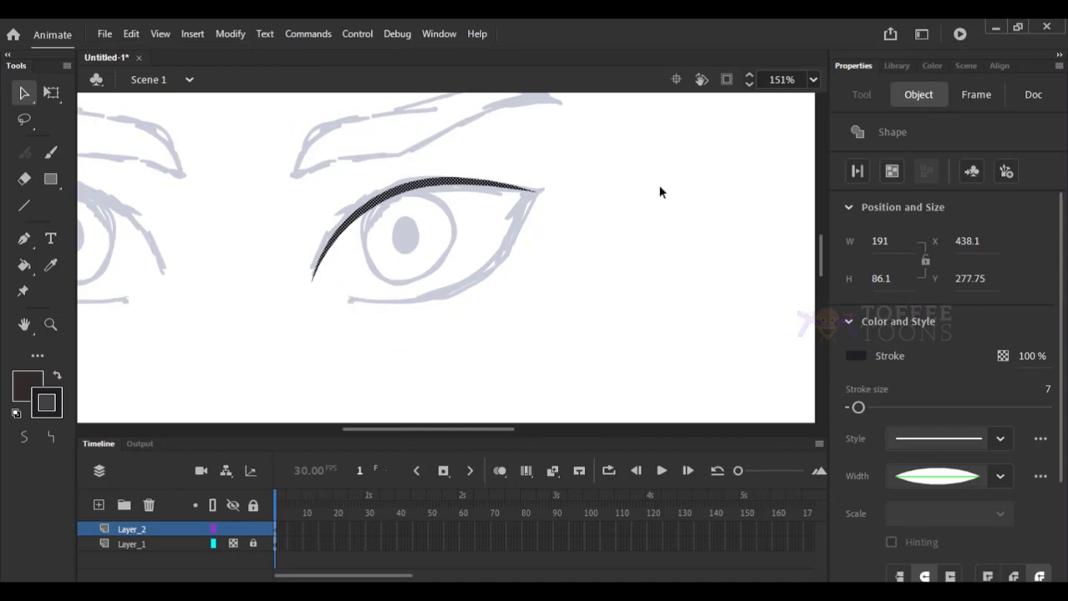
pyautogui.click(857, 171)
pyautogui.click(773, 224)
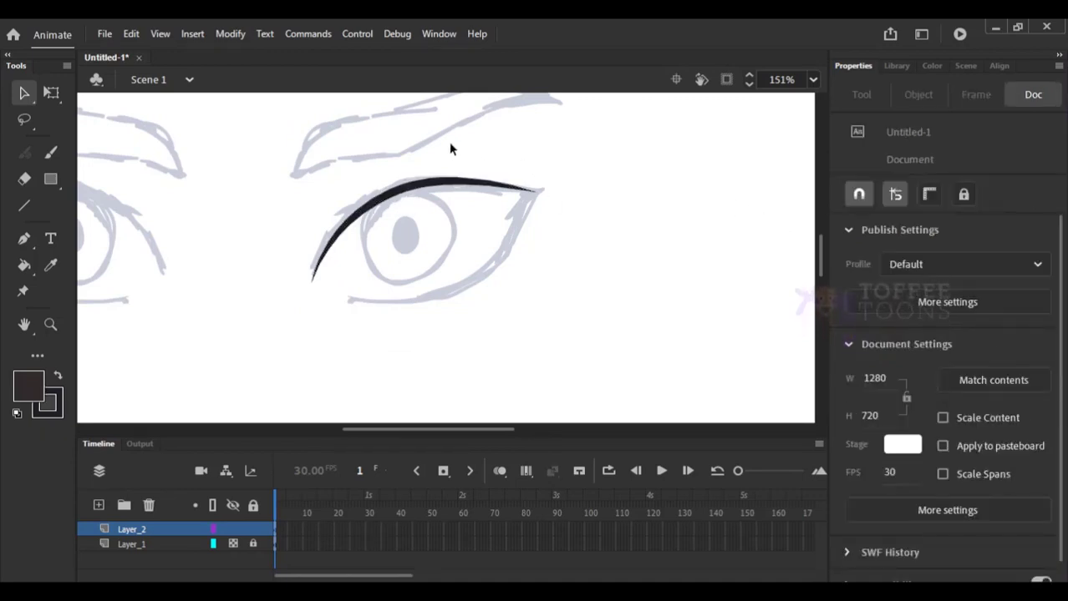
# Reshape the outer tip of the upper lid, pulling it out to the sketched eye corner.
pyautogui.hotkey('ctrl', 'space')
pyautogui.moveTo(436, 135); pyautogui.dragTo(542, 348)
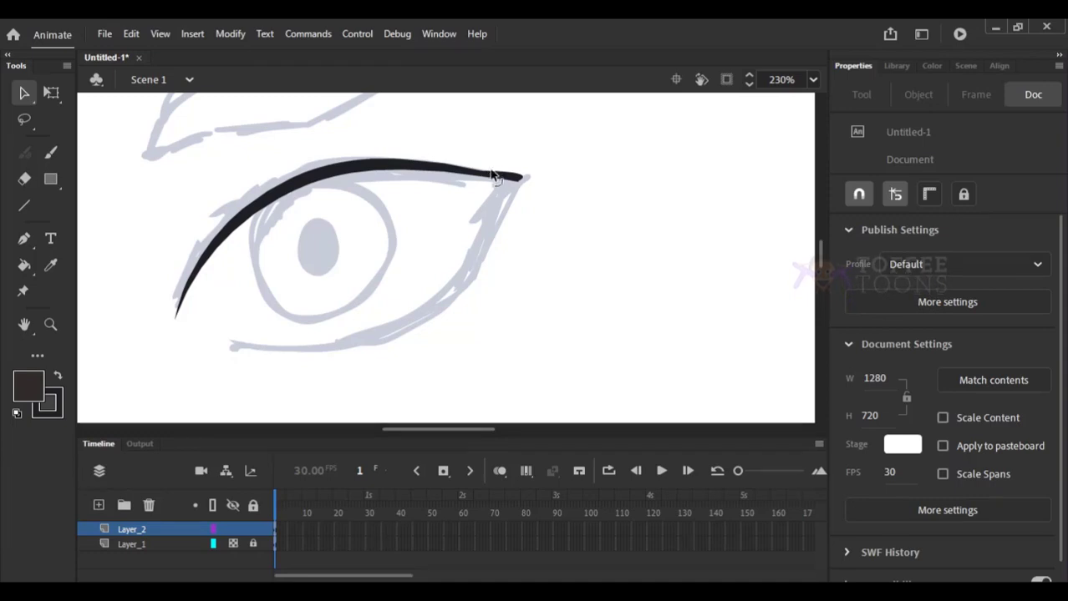
pyautogui.moveTo(491, 171); pyautogui.dragTo(530, 177)
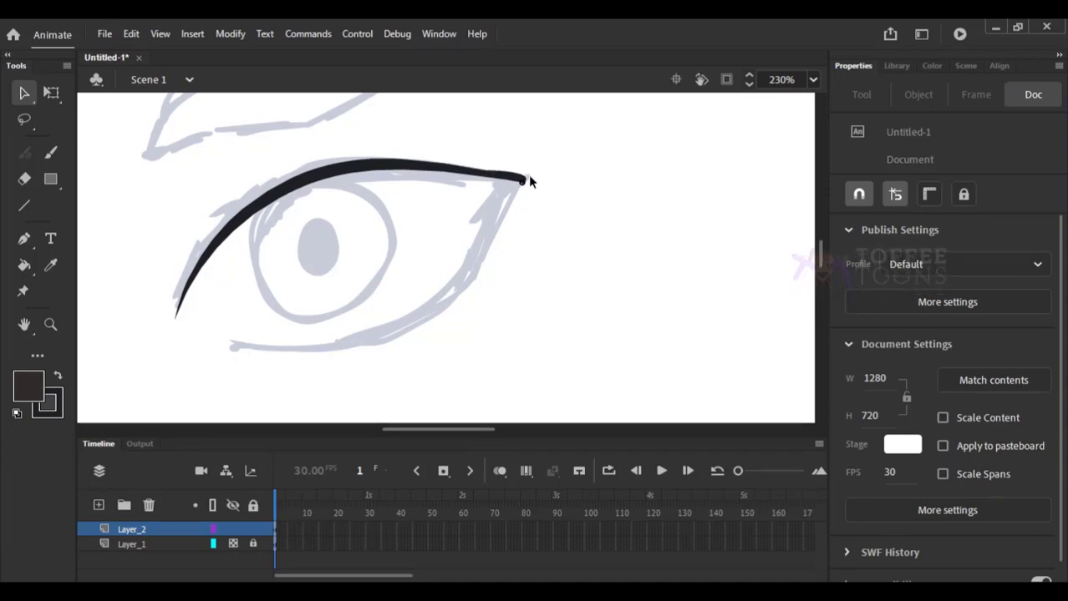
pyautogui.moveTo(465, 130); pyautogui.dragTo(540, 277)
pyautogui.moveTo(506, 201); pyautogui.dragTo(509, 212)
pyautogui.hotkey('ctrl', '-')
pyautogui.hotkey('ctrl', '-')
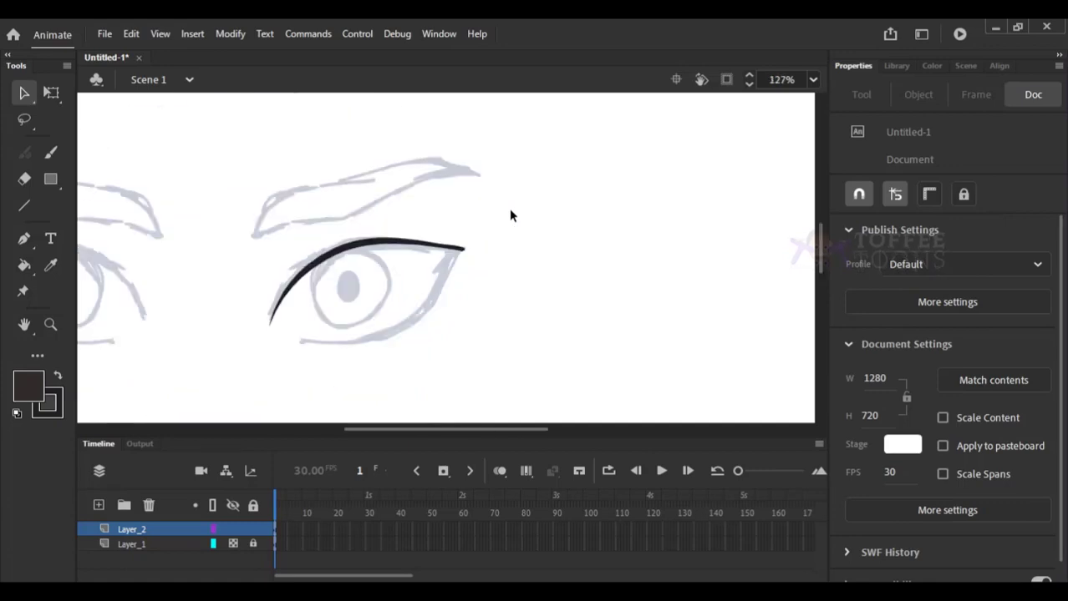
# Return to the Paint Brush and set its width profile to Uniform.
pyautogui.moveTo(403, 270); pyautogui.dragTo(445, 222)
pyautogui.moveTo(410, 134); pyautogui.dragTo(568, 330)
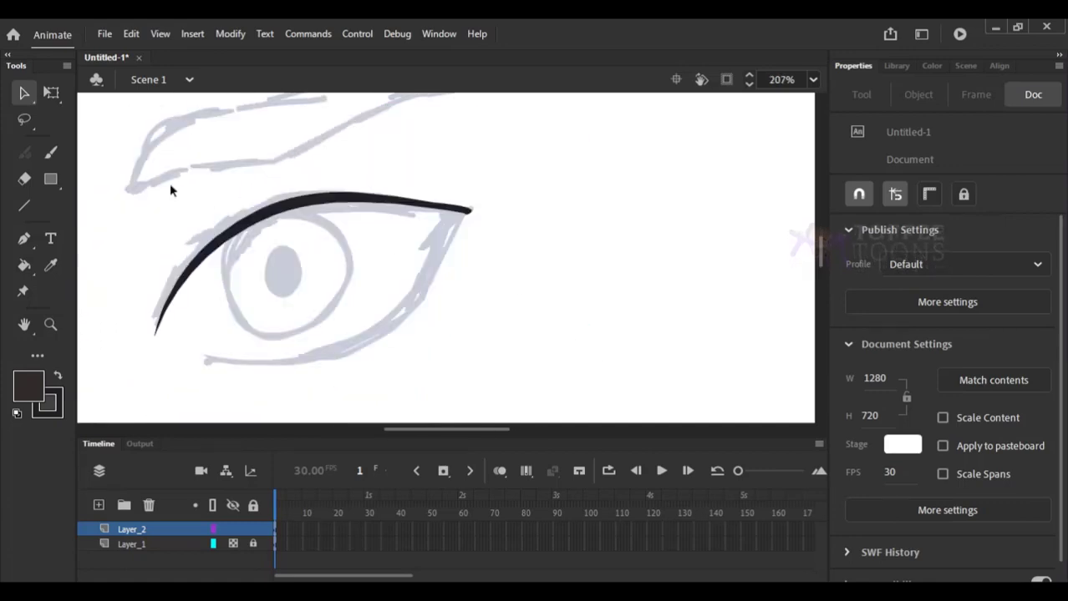
pyautogui.click(51, 152)
pyautogui.press('y')
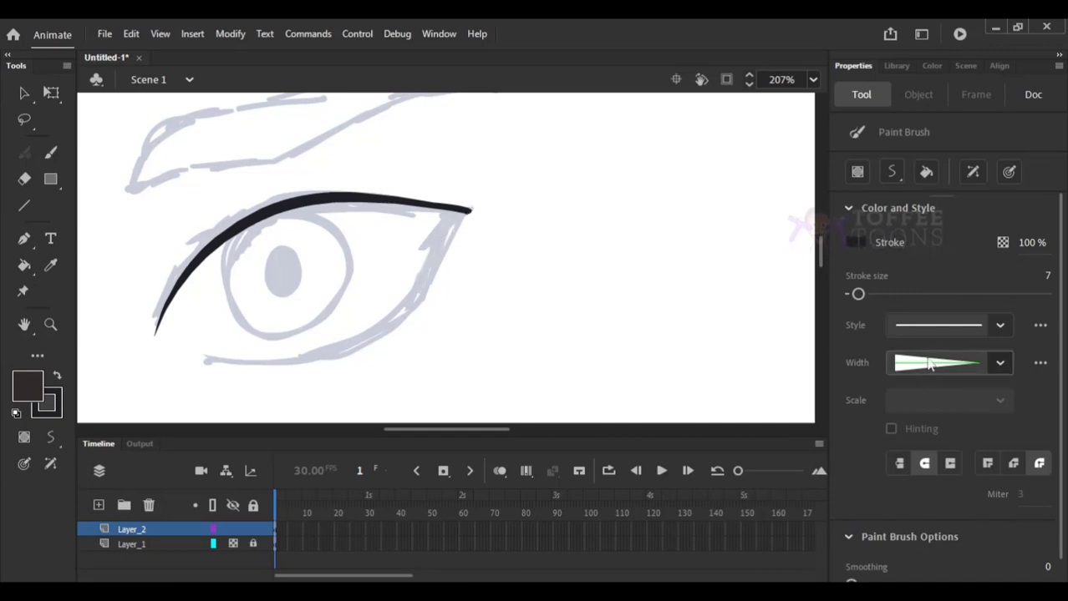
pyautogui.click(999, 362)
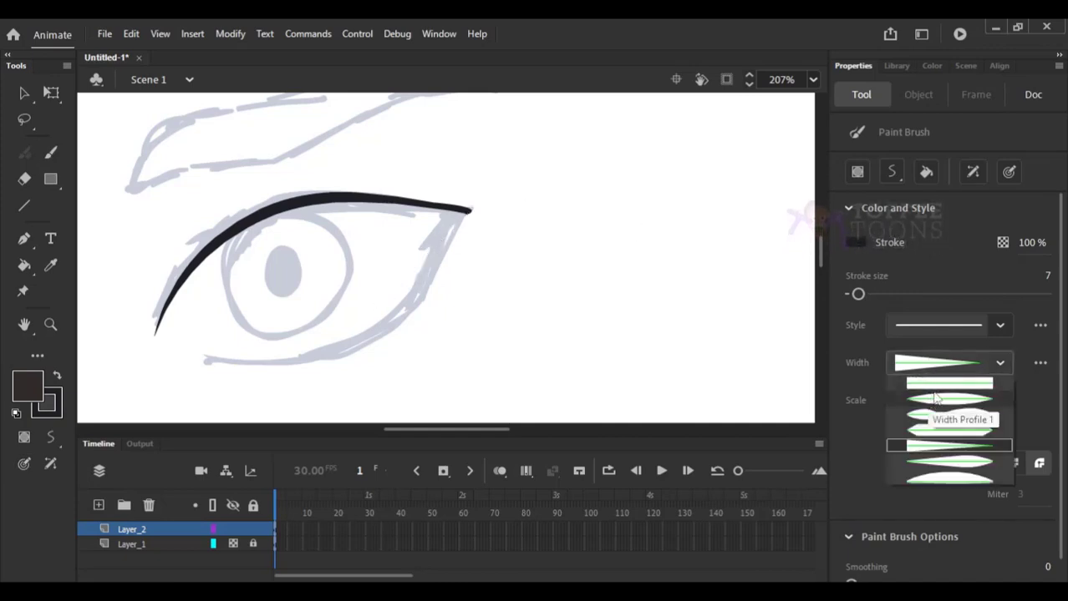
pyautogui.click(887, 445)
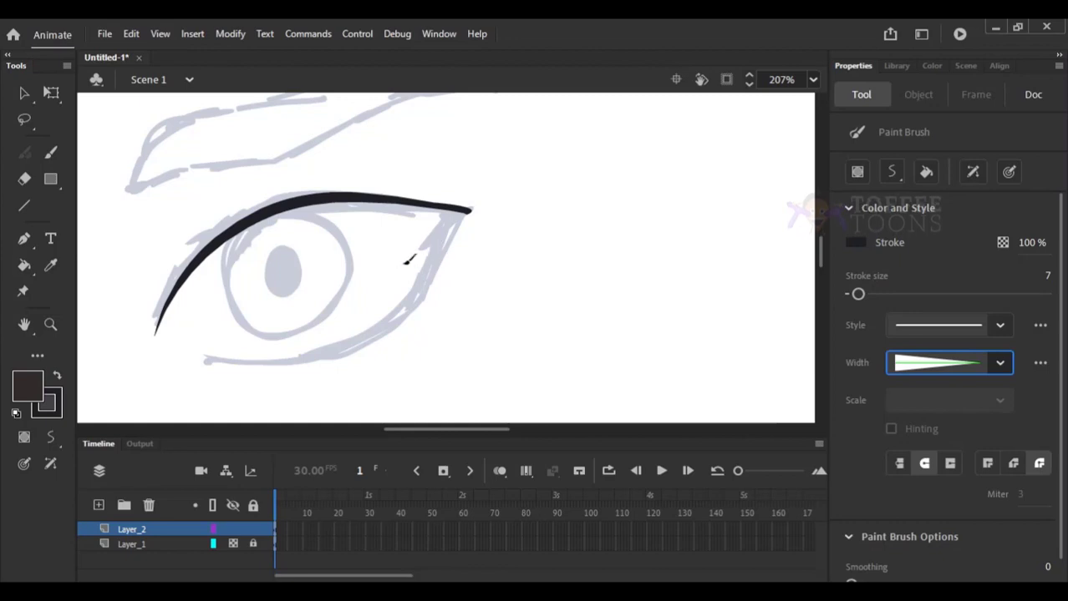
pyautogui.click(944, 368)
pyautogui.click(944, 383)
pyautogui.click(940, 366)
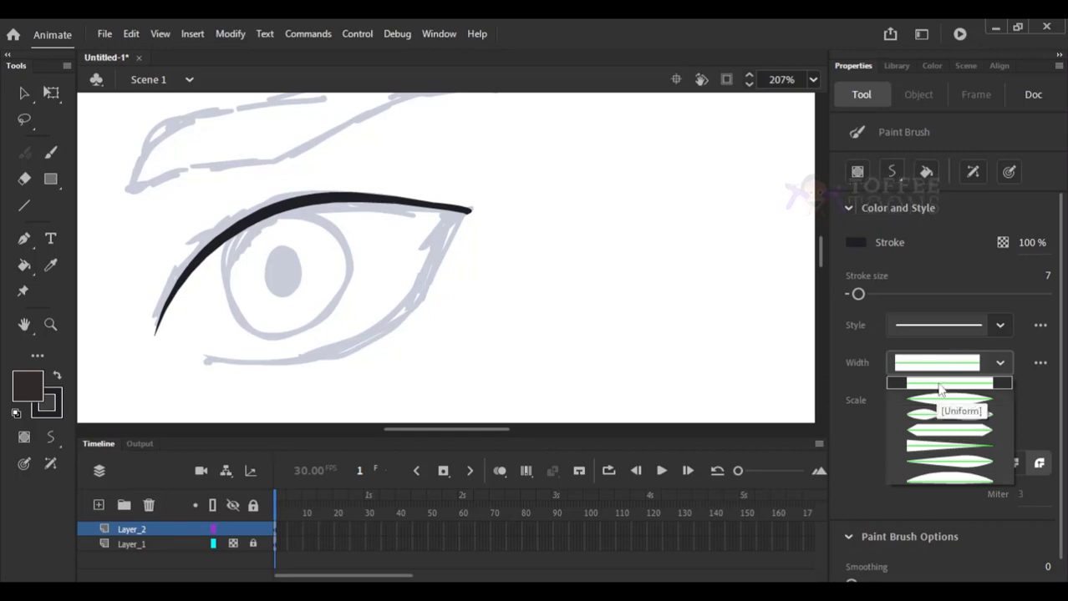
pyautogui.click(935, 385)
# Try a lower-lid stroke from the outer eye corner, undo it and set the stroke size to 3.
pyautogui.moveTo(466, 212); pyautogui.dragTo(365, 319)
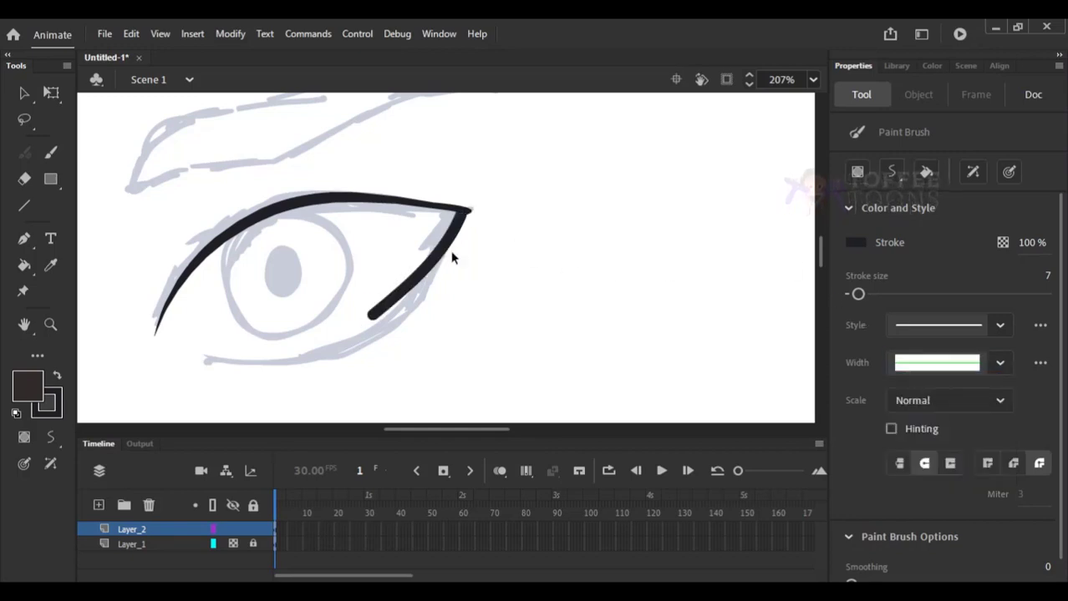
pyautogui.hotkey('ctrl', 'z')
pyautogui.click(1047, 276)
pyautogui.write('3')
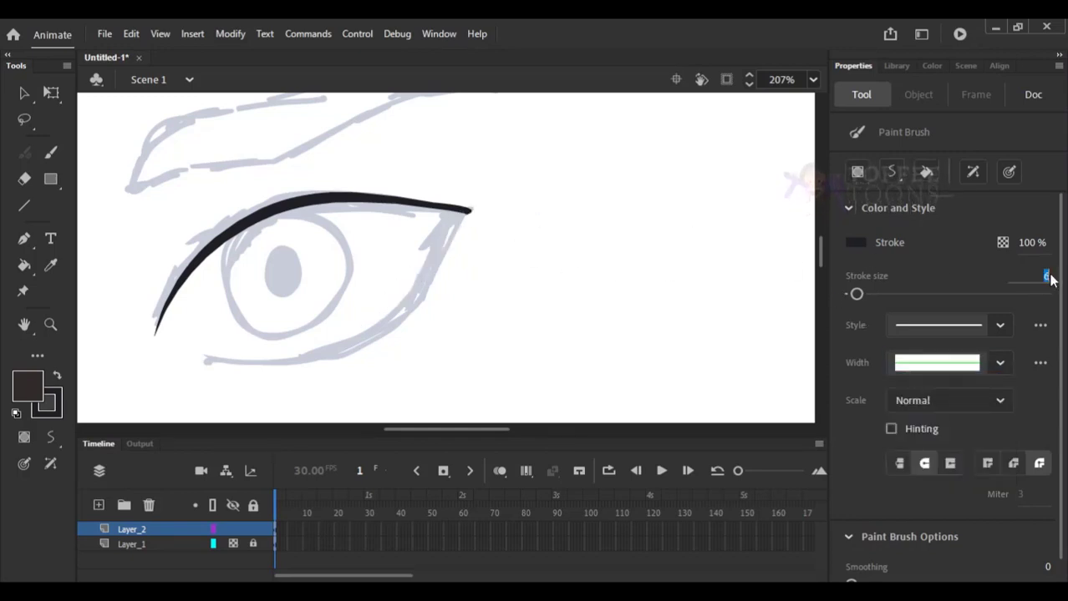
pyautogui.press('Return')
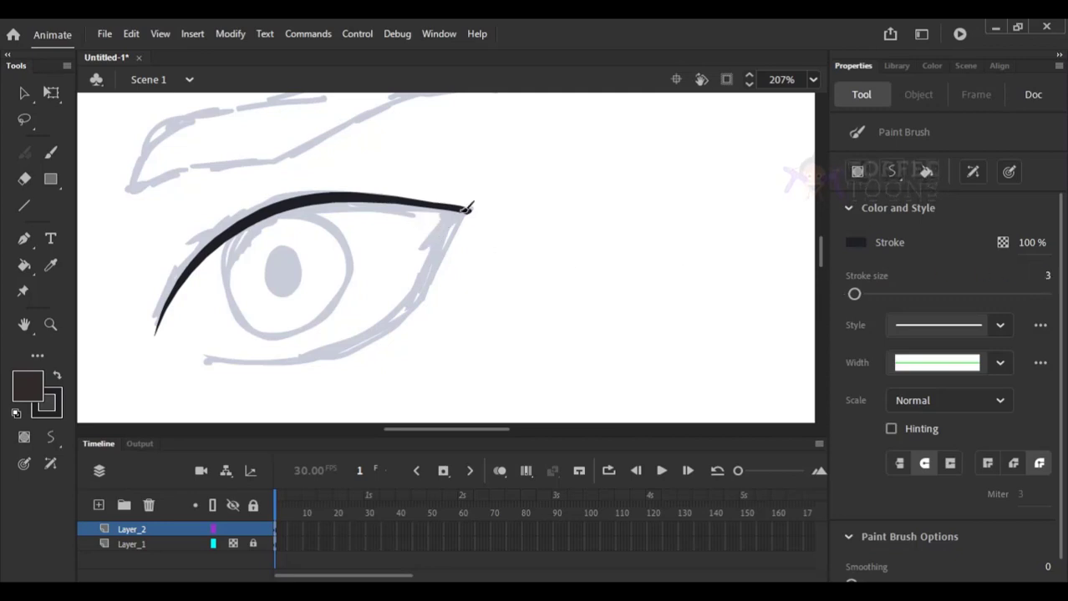
pyautogui.moveTo(453, 227)
pyautogui.mouseDown()
pyautogui.moveTo(400, 309)
pyautogui.moveTo(352, 343)
pyautogui.moveTo(314, 359)
pyautogui.moveTo(225, 357)
pyautogui.mouseUp()
pyautogui.press('b')
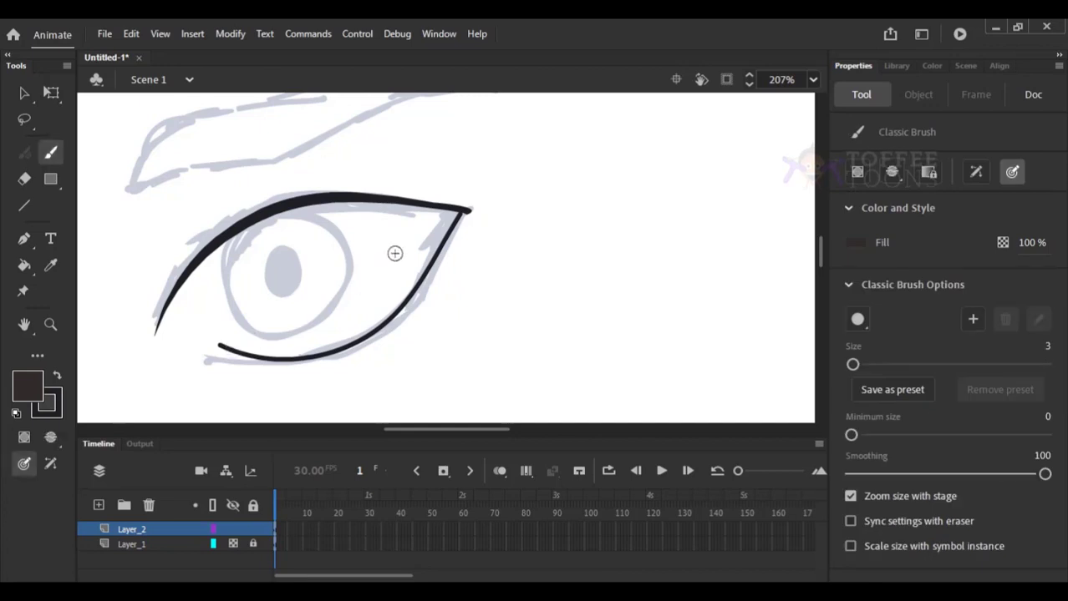
pyautogui.hotkey('ctrl', 'z')
pyautogui.press('y')
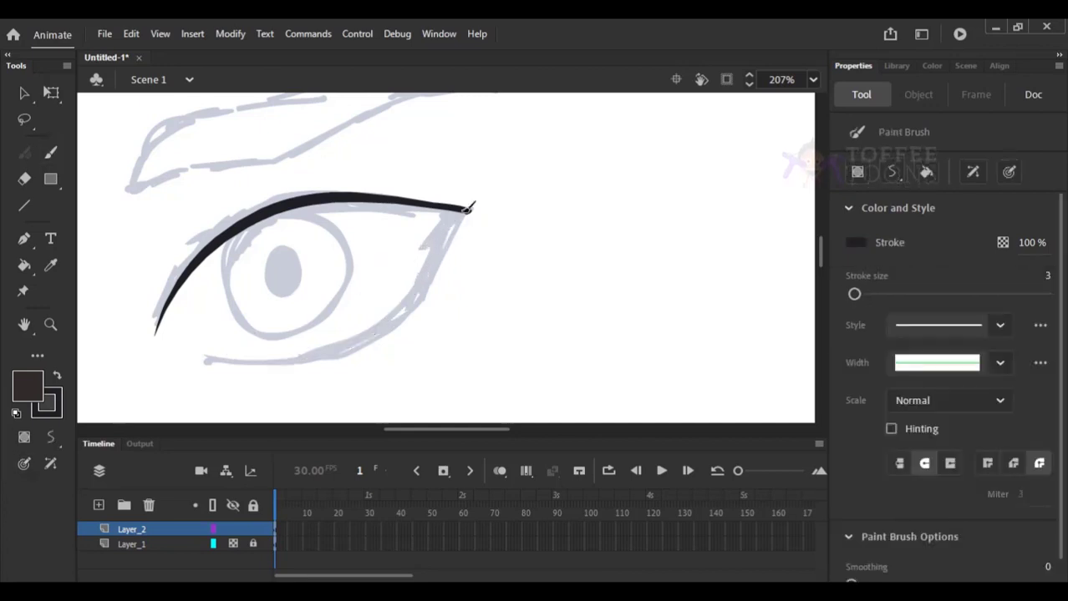
# Paint the lower-lid line from the outer eye corner towards the inner corner and bend it into a rounder curve along the sketch.
pyautogui.moveTo(468, 208)
pyautogui.mouseDown()
pyautogui.moveTo(399, 335)
pyautogui.moveTo(353, 362)
pyautogui.moveTo(264, 368)
pyautogui.moveTo(187, 354)
pyautogui.mouseUp()
pyautogui.press('v')
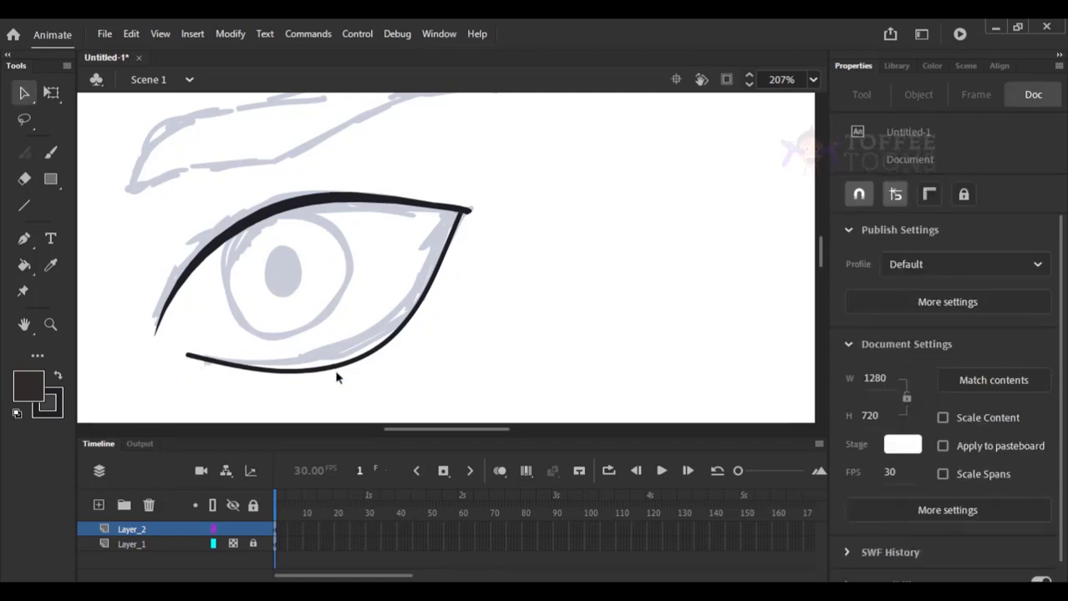
pyautogui.moveTo(326, 377)
pyautogui.mouseDown()
pyautogui.moveTo(400, 334)
pyautogui.moveTo(445, 280)
pyautogui.mouseUp()
pyautogui.moveTo(456, 227); pyautogui.dragTo(458, 227)
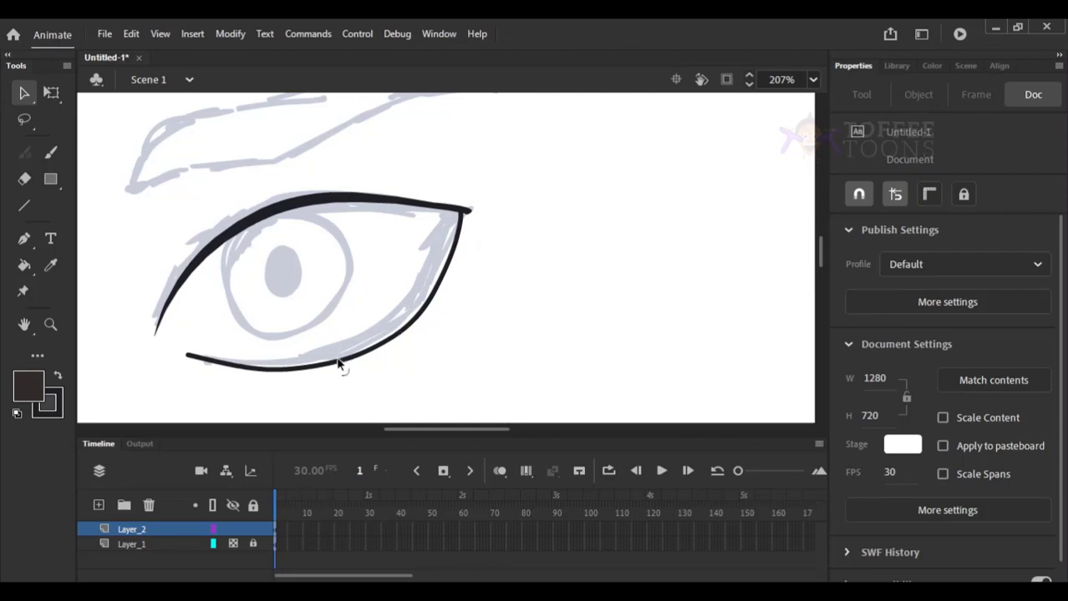
pyautogui.moveTo(395, 336); pyautogui.dragTo(395, 337)
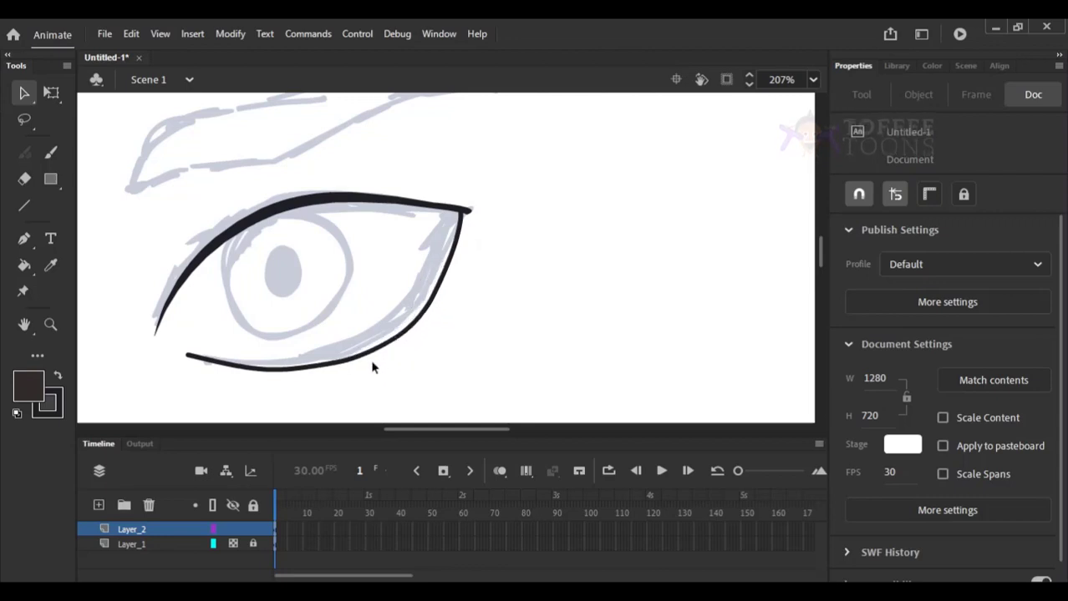
# Convert the lower-lid stroke to a filled shape.
pyautogui.hotkey('ctrl', '2')
pyautogui.moveTo(386, 196); pyautogui.dragTo(476, 308)
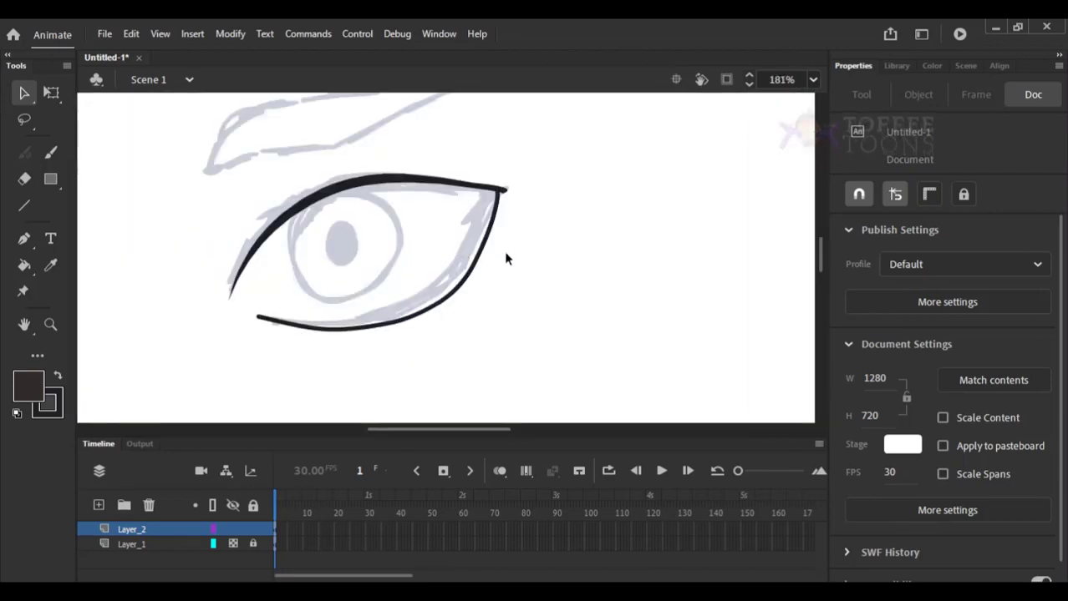
pyautogui.moveTo(510, 222); pyautogui.dragTo(482, 256)
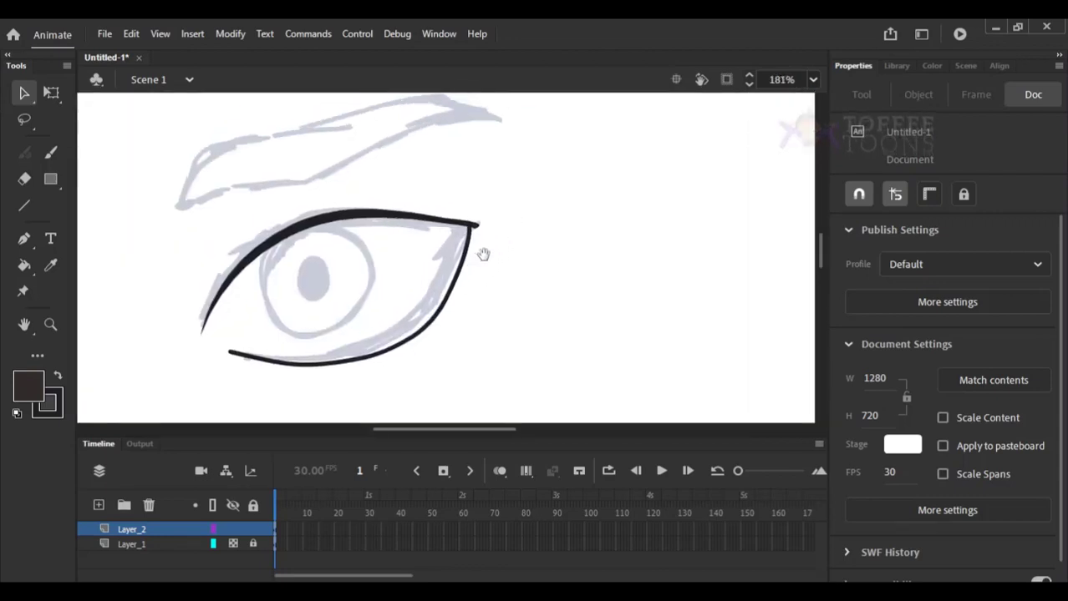
pyautogui.click(450, 305)
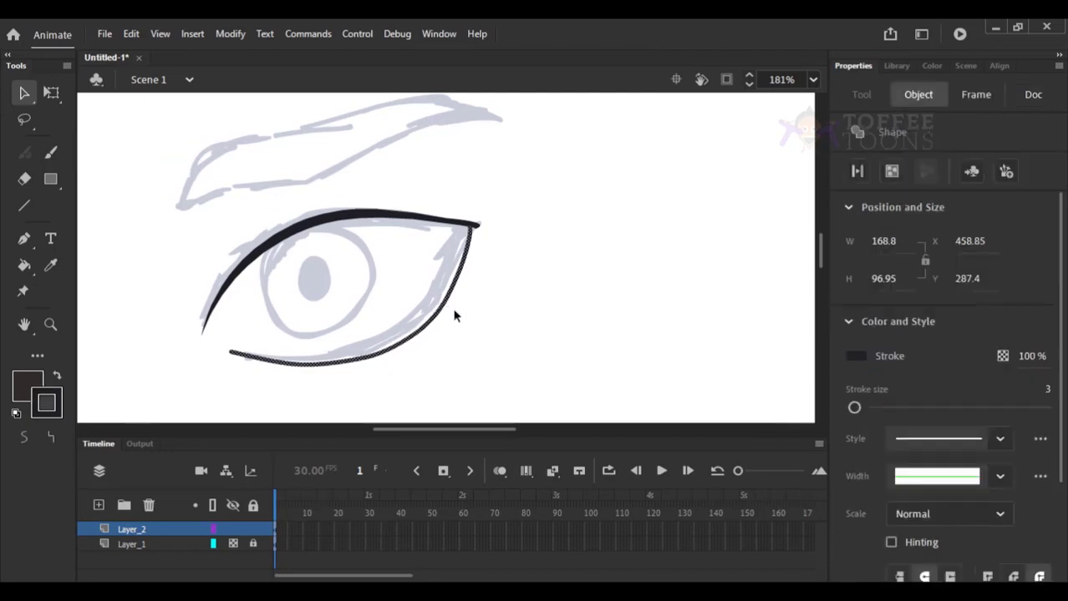
pyautogui.click(856, 172)
pyautogui.click(651, 239)
# Taper the inner end of the lower lid to a thin point.
pyautogui.moveTo(140, 279); pyautogui.dragTo(349, 408)
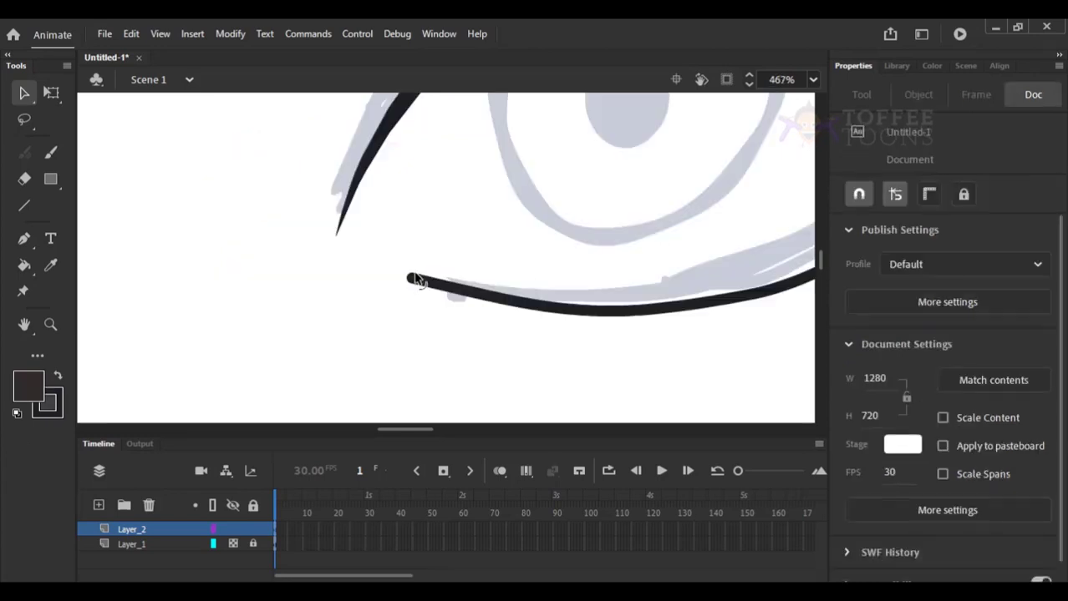
pyautogui.moveTo(418, 279); pyautogui.dragTo(410, 278)
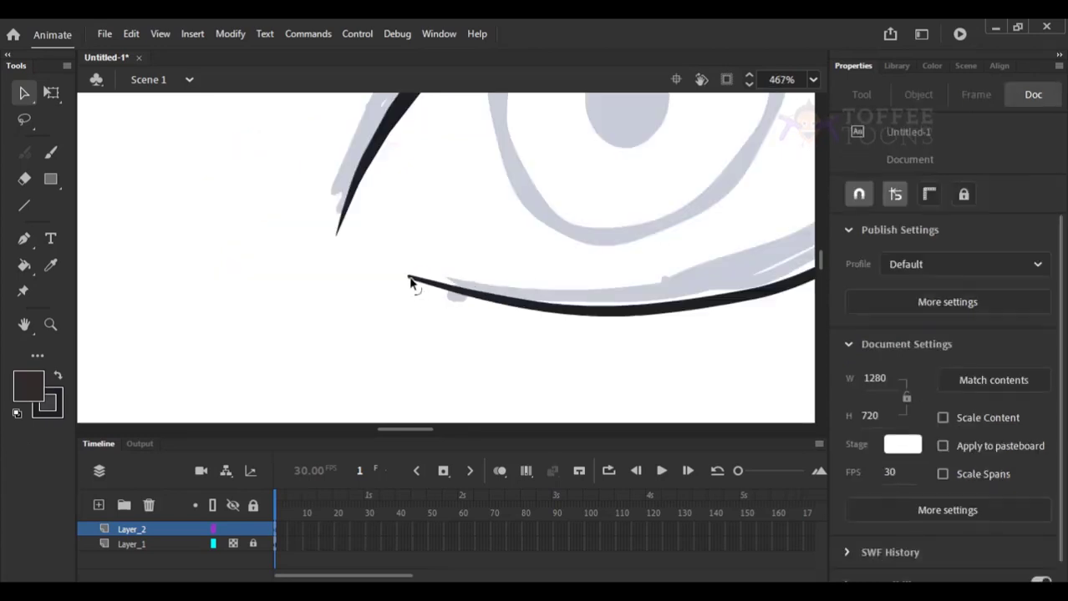
pyautogui.scroll(-6, 396, 229)
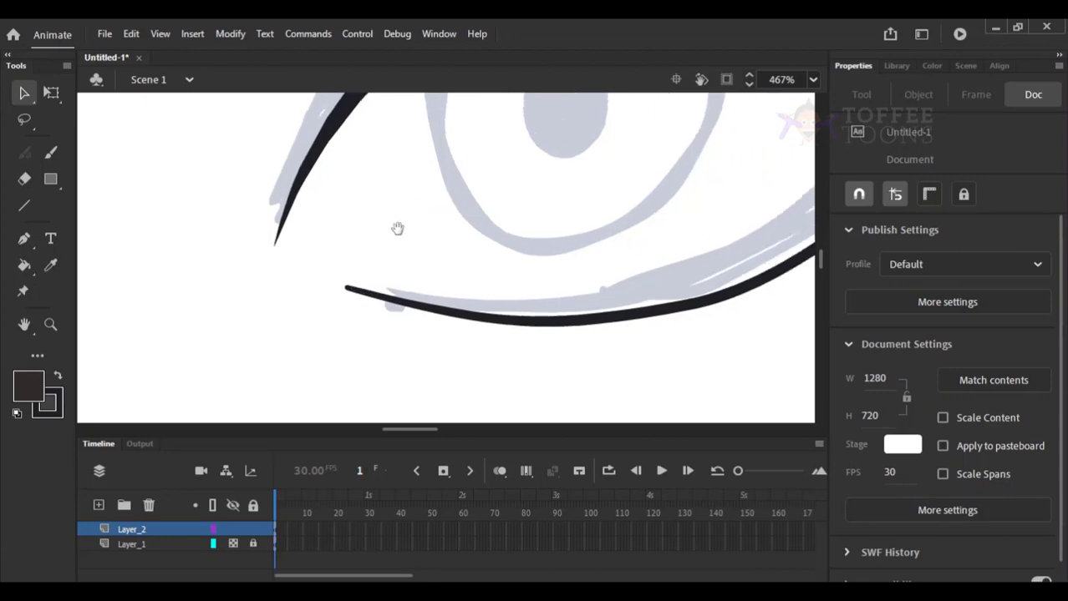
pyautogui.moveTo(525, 237); pyautogui.dragTo(433, 282)
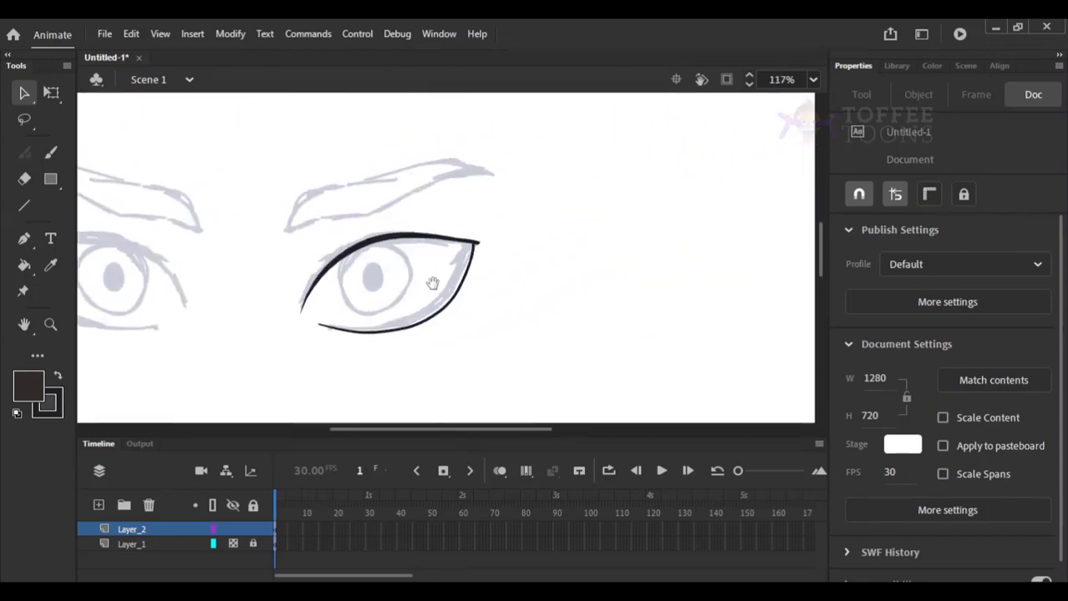
pyautogui.moveTo(353, 185); pyautogui.dragTo(481, 380)
pyautogui.moveTo(483, 323); pyautogui.dragTo(461, 336)
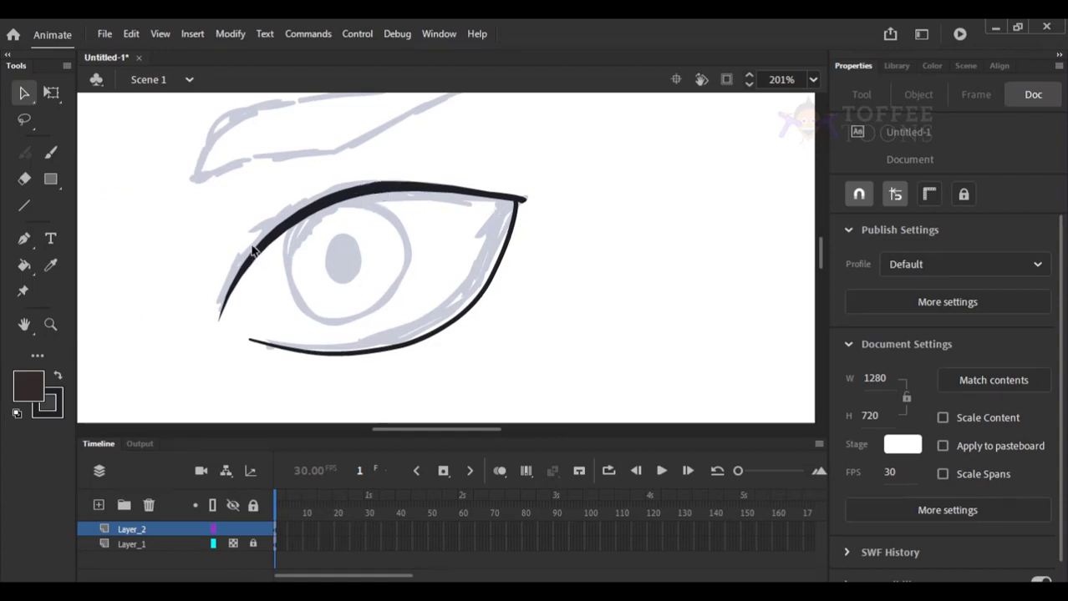
# Close the gap at the inner eye corner with a short red-brown Paint Brush stroke joining the upper and lower lids.
pyautogui.press('y')
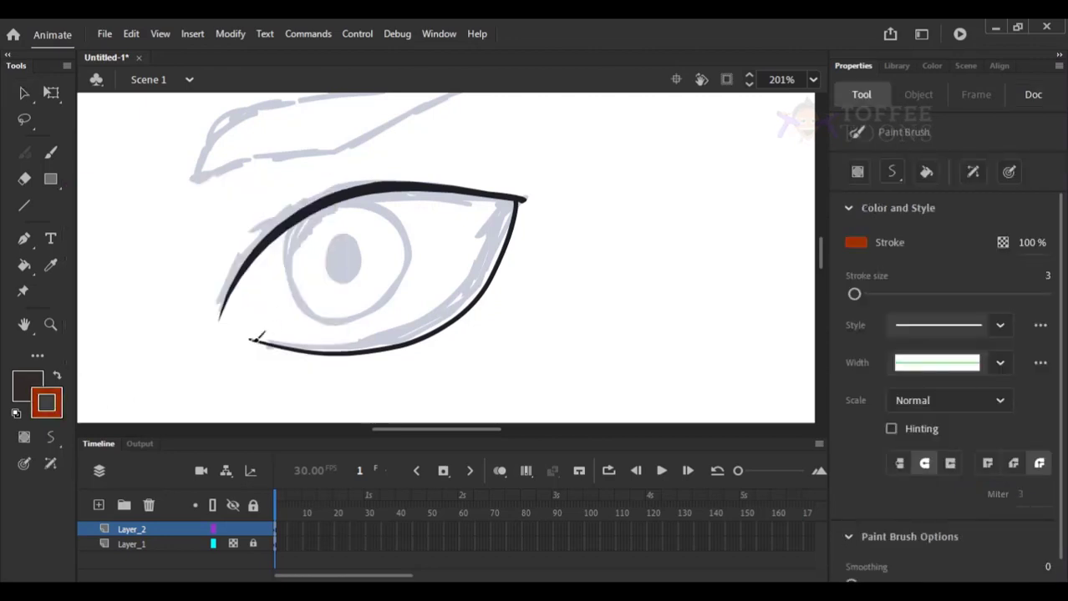
pyautogui.moveTo(246, 335); pyautogui.dragTo(203, 316)
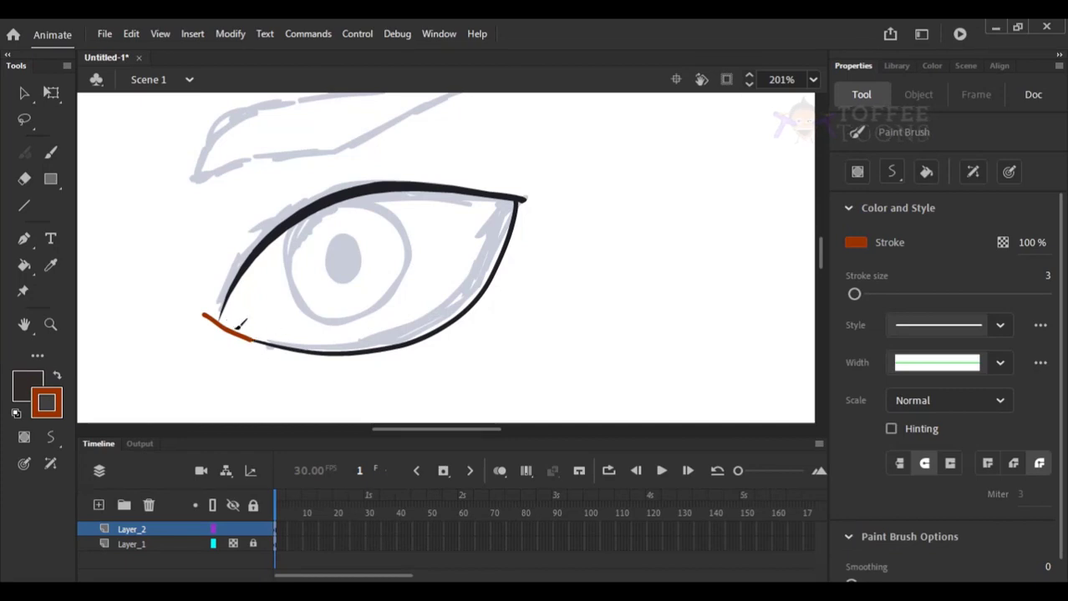
pyautogui.hotkey('ctrl', 'z')
pyautogui.moveTo(221, 326); pyautogui.dragTo(253, 339)
pyautogui.hotkey('ctrl', 'z')
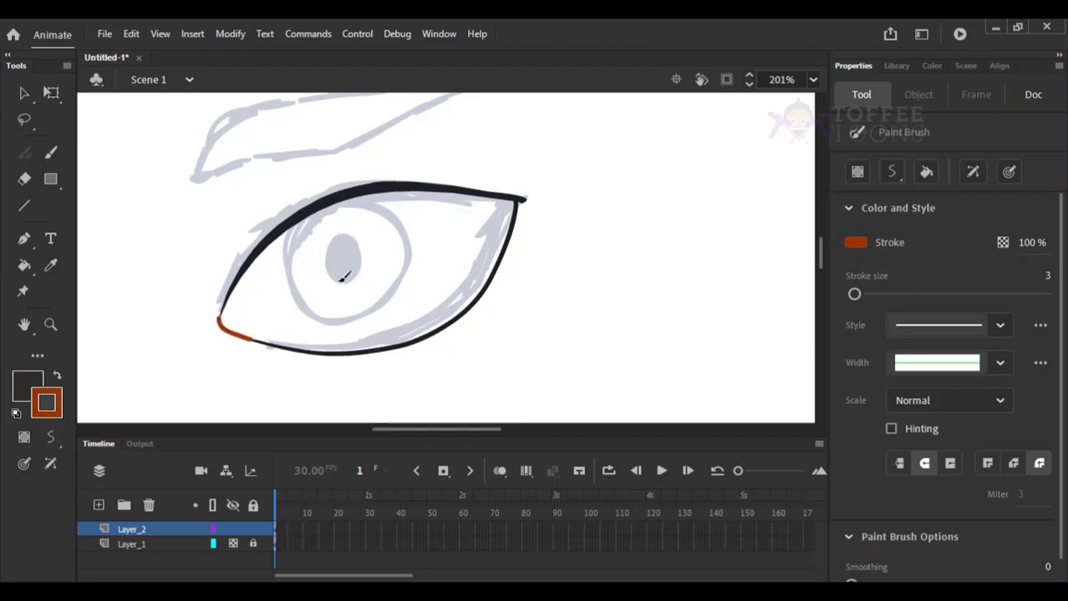
# Fill the eye interior with the off-white colour FDFBFA using the Paint Bucket.
pyautogui.press('k')
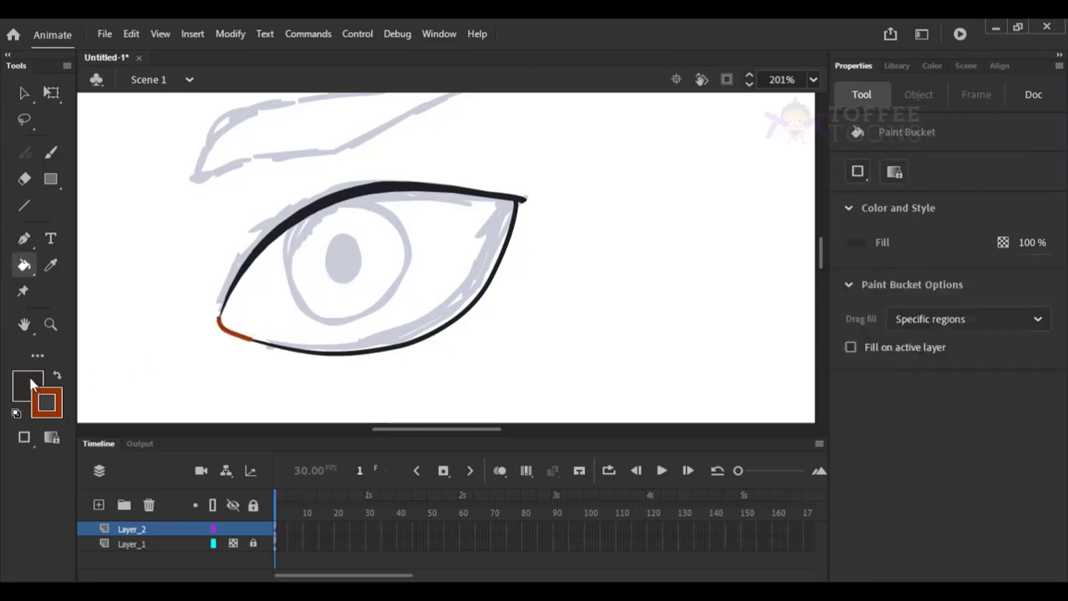
pyautogui.click(31, 385)
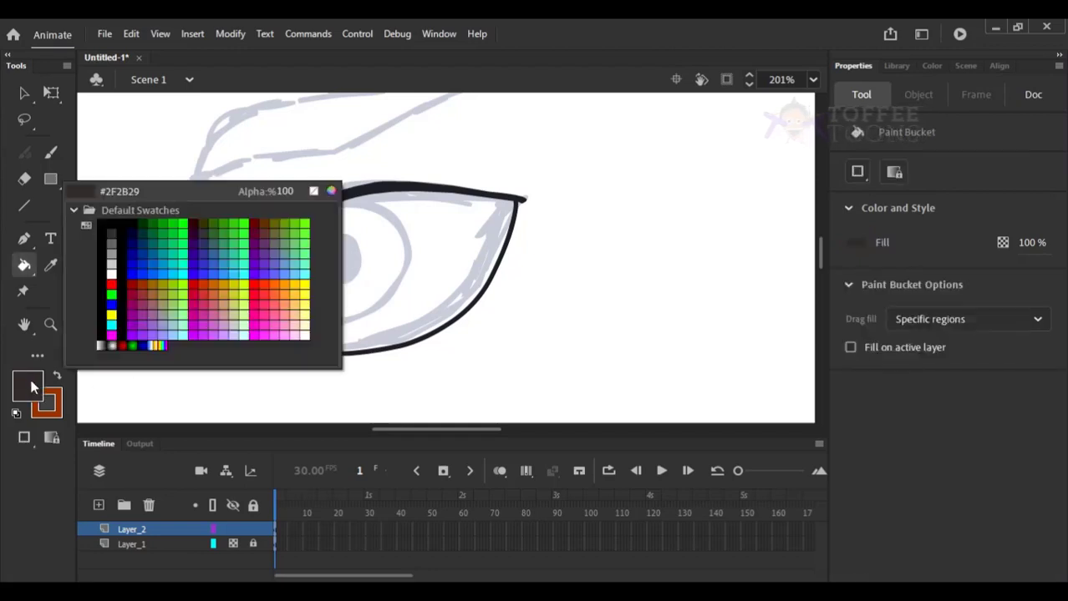
pyautogui.click(111, 273)
pyautogui.click(933, 65)
pyautogui.moveTo(856, 172); pyautogui.dragTo(843, 164)
pyautogui.click(357, 296)
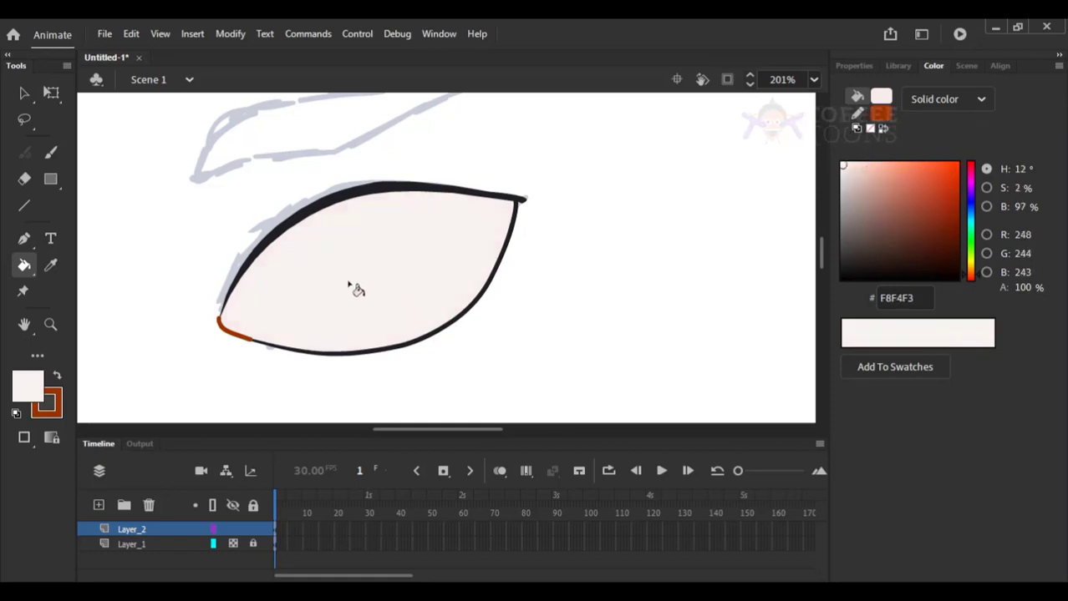
pyautogui.moveTo(842, 164); pyautogui.dragTo(840, 162)
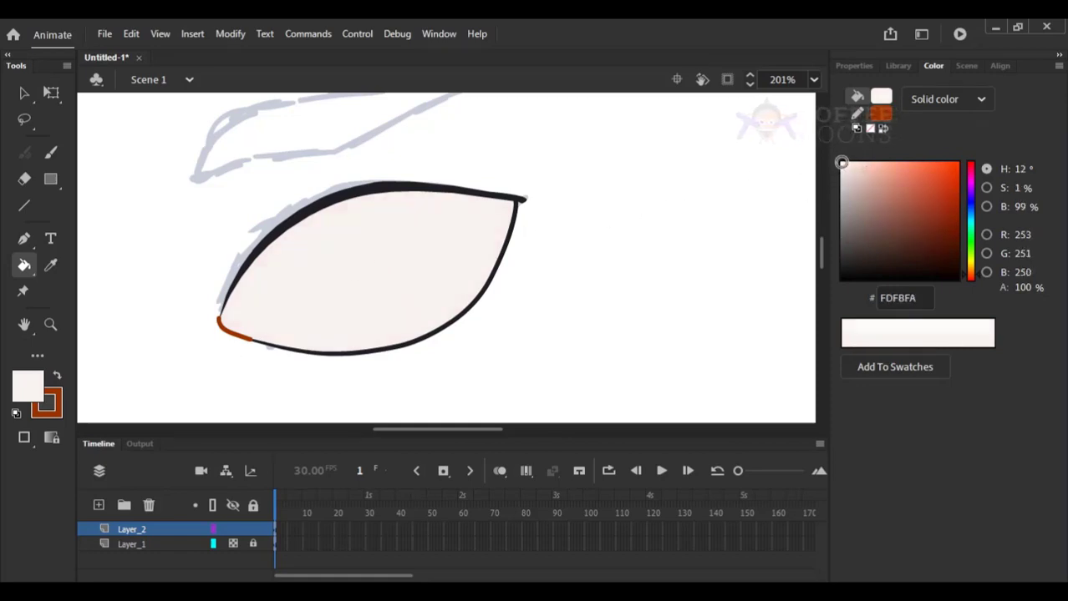
pyautogui.click(351, 310)
# Delete the red-brown closing stroke at the inner eye corner.
pyautogui.press('v')
pyautogui.click(229, 338)
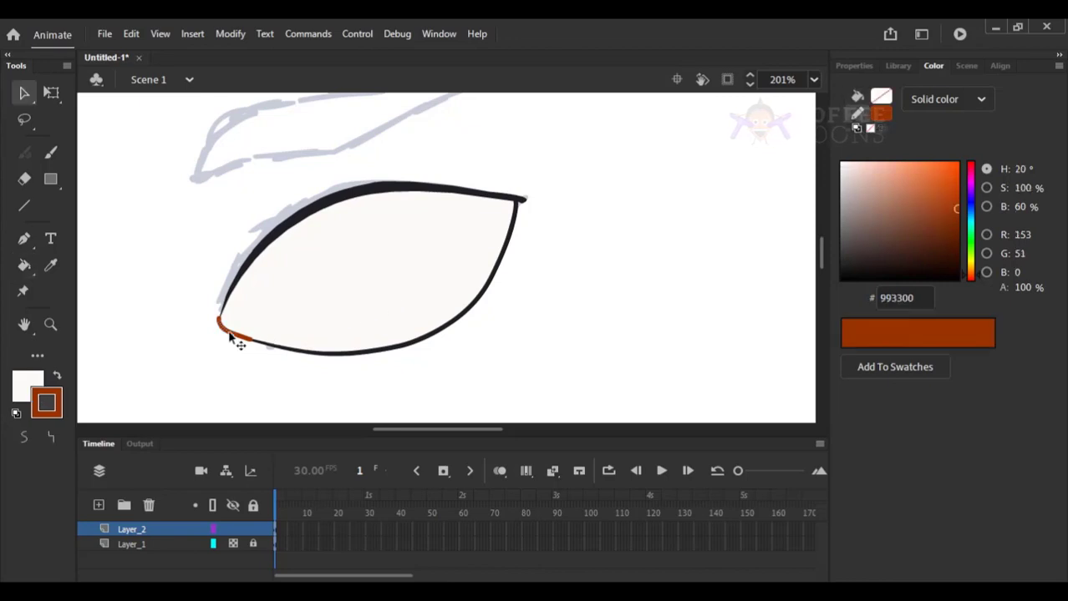
pyautogui.press('Delete')
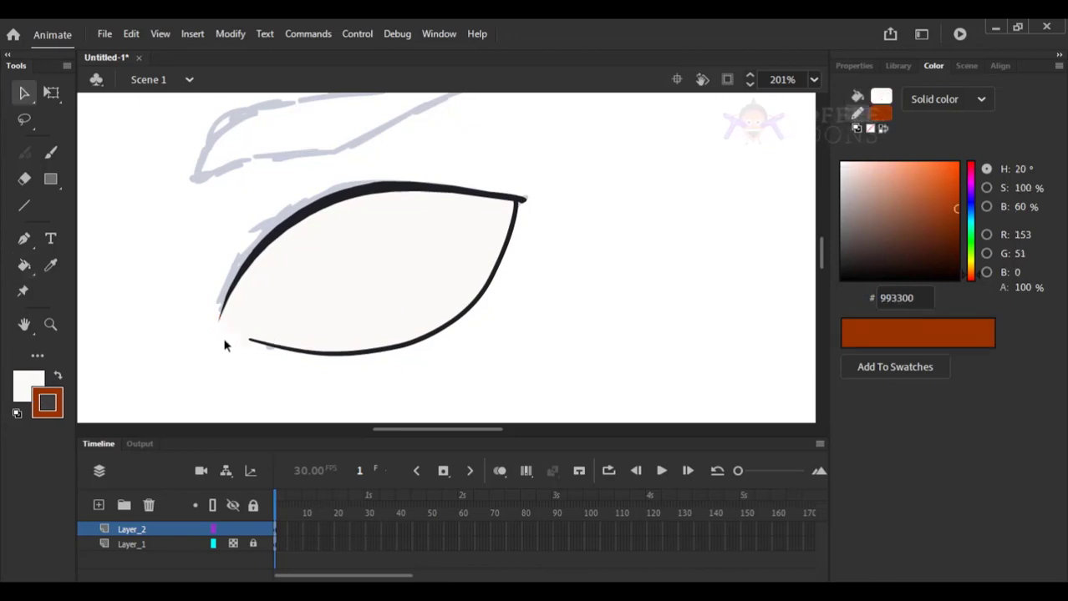
# Paint a curved red-brown boundary line below the upper lid, from the inner corner to the outer edge, redrawing it until it fits.
pyautogui.click(51, 155)
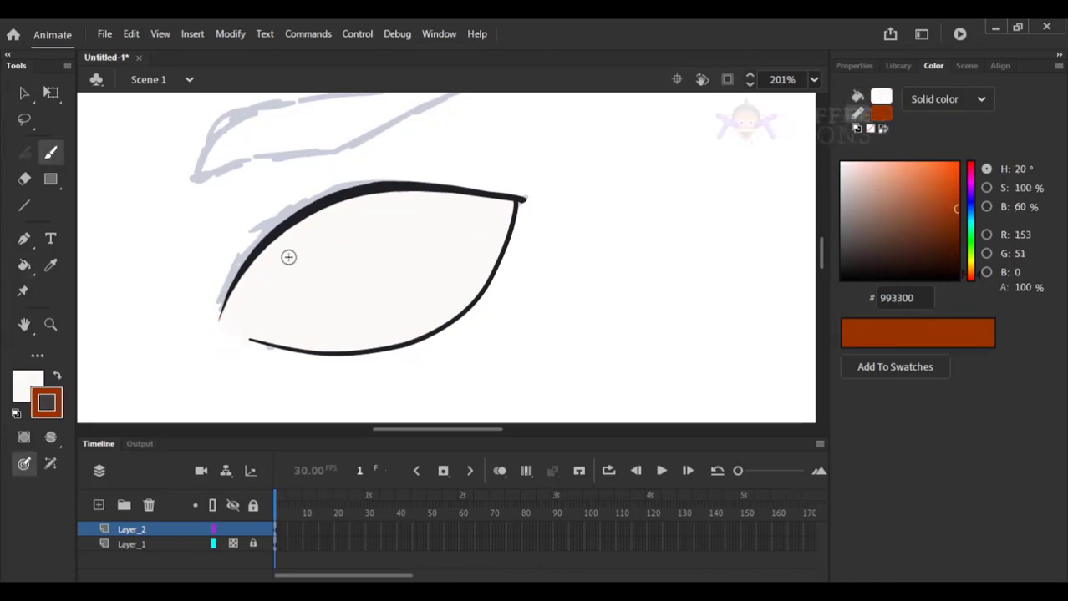
pyautogui.press('v')
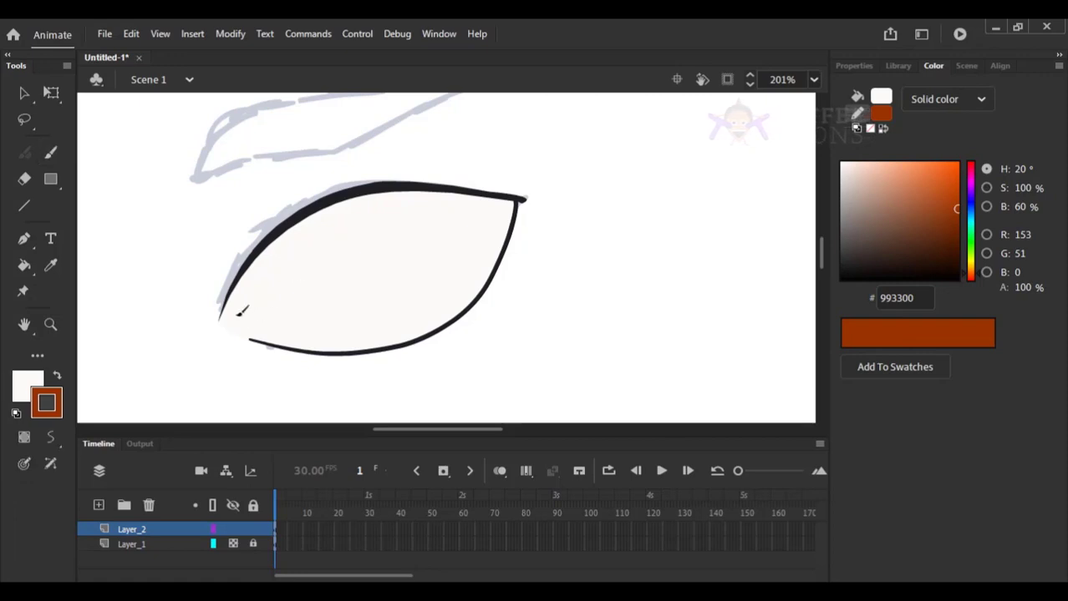
pyautogui.moveTo(224, 320)
pyautogui.mouseDown()
pyautogui.moveTo(289, 249)
pyautogui.moveTo(445, 199)
pyautogui.mouseUp()
pyautogui.hotkey('ctrl', 'z')
pyautogui.moveTo(224, 319)
pyautogui.mouseDown()
pyautogui.moveTo(288, 255)
pyautogui.moveTo(400, 227)
pyautogui.moveTo(464, 226)
pyautogui.moveTo(497, 246)
pyautogui.mouseUp()
pyautogui.hotkey('ctrl', 'z')
pyautogui.moveTo(224, 319)
pyautogui.mouseDown()
pyautogui.moveTo(287, 252)
pyautogui.moveTo(332, 226)
pyautogui.moveTo(310, 237)
pyautogui.moveTo(451, 212)
pyautogui.moveTo(504, 253)
pyautogui.moveTo(492, 230)
pyautogui.mouseUp()
pyautogui.hotkey('ctrl', 'z')
pyautogui.press('v')
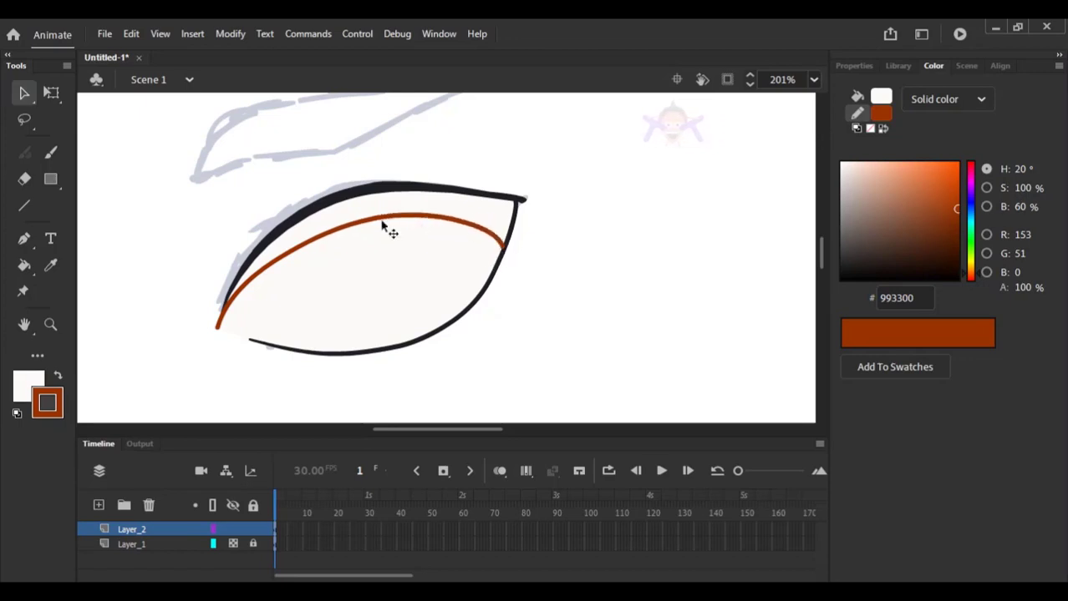
# Mix the light shade E2D2CD from the eye-white colour and fill the band between the upper lid and the boundary line.
pyautogui.press('i')
pyautogui.click(427, 243)
pyautogui.click(850, 178)
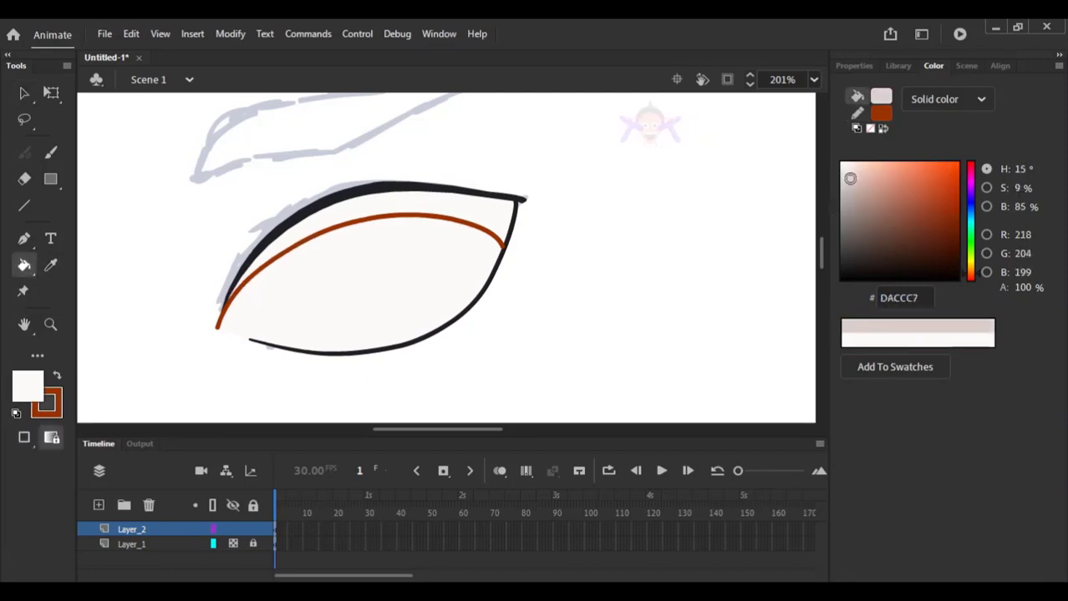
pyautogui.moveTo(850, 179); pyautogui.dragTo(850, 181)
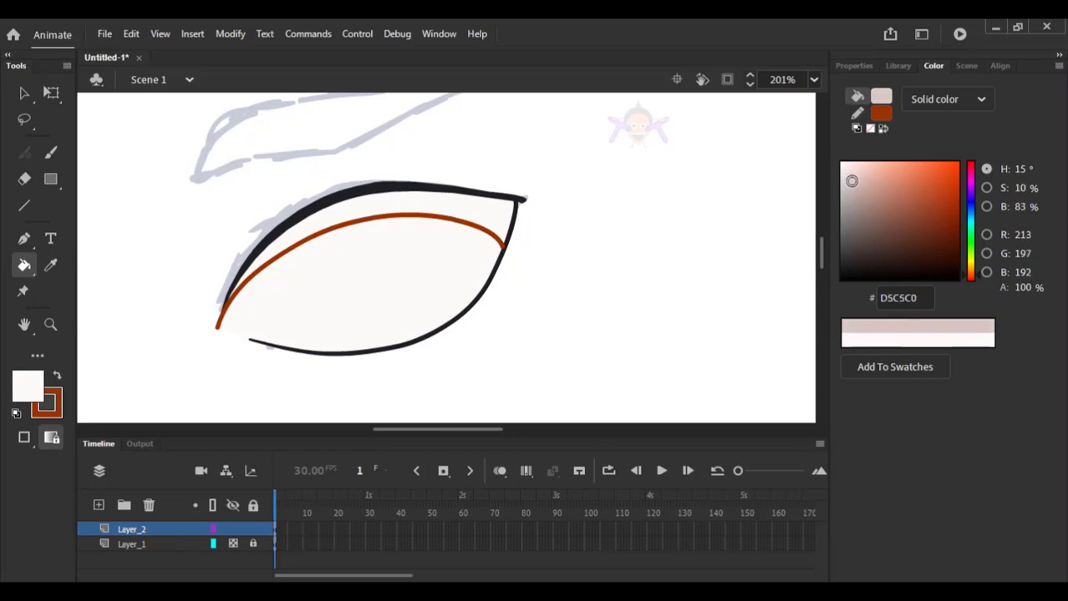
pyautogui.click(851, 175)
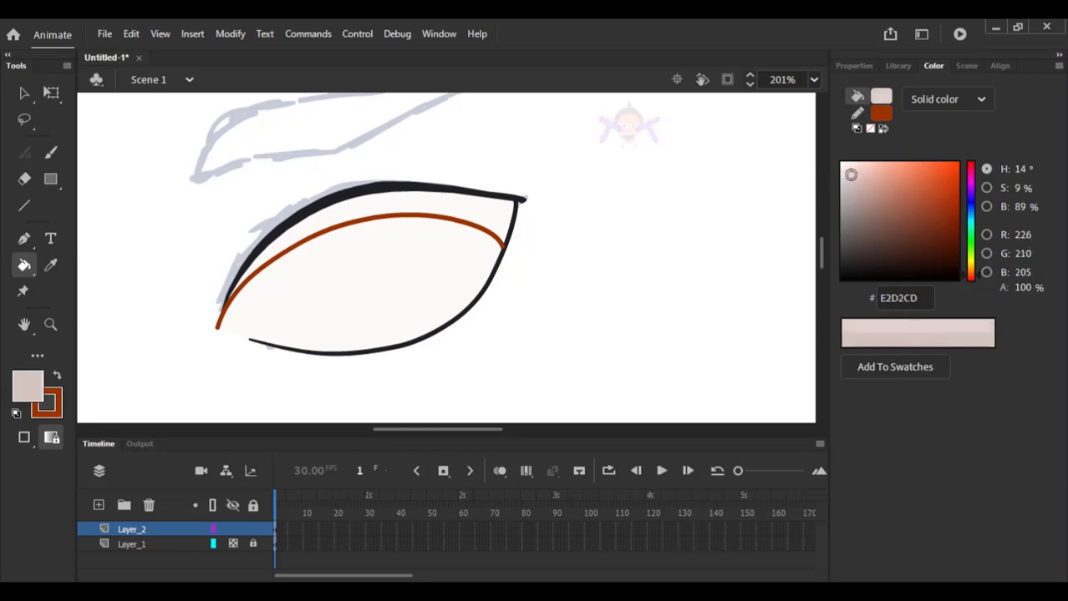
pyautogui.click(477, 205)
# Delete the red-brown boundary line below the shadow band.
pyautogui.press('v')
pyautogui.click(470, 223)
pyautogui.press('Delete')
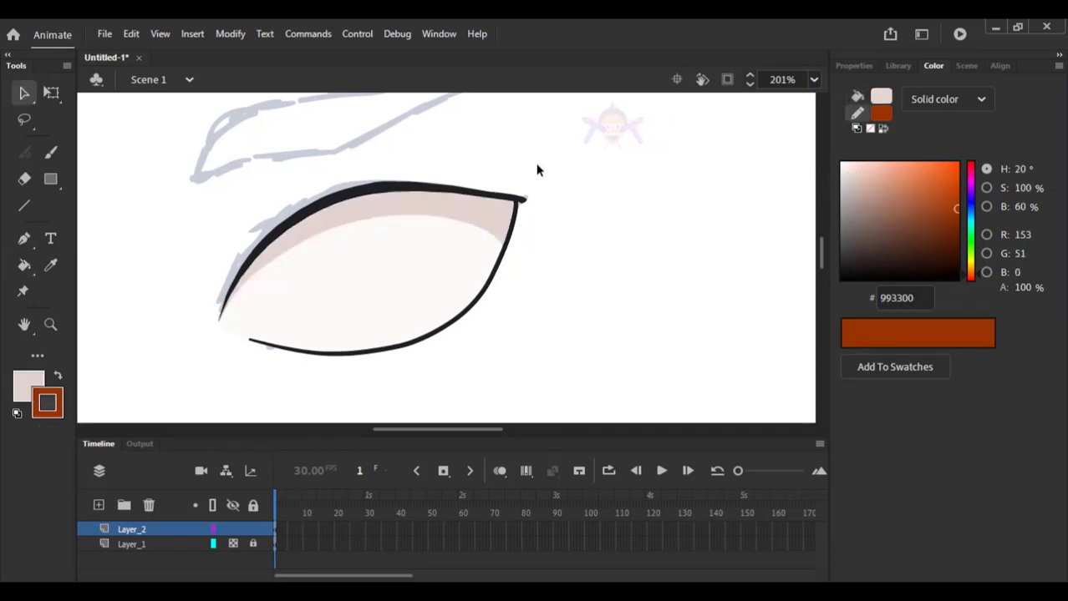
# Recolour the shadow band under the upper lid to the less saturated shade E3DBD9.
pyautogui.hotkey('ctrl', '1')
pyautogui.hotkey('ctrl', 'space')
pyautogui.moveTo(387, 146); pyautogui.dragTo(470, 299)
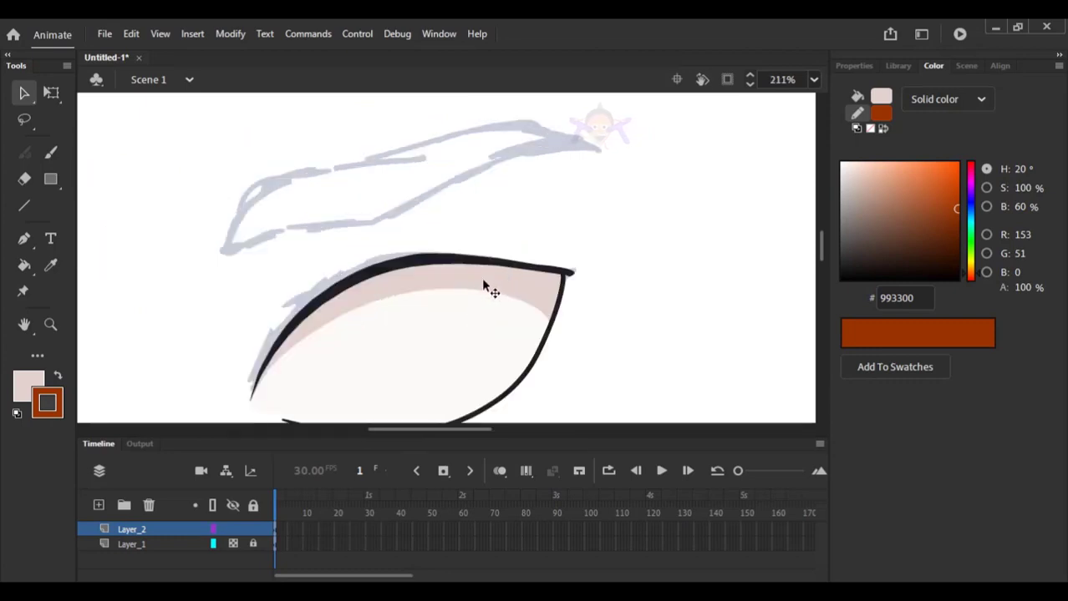
pyautogui.click(485, 281)
pyautogui.moveTo(852, 175); pyautogui.dragTo(845, 174)
pyautogui.click(662, 212)
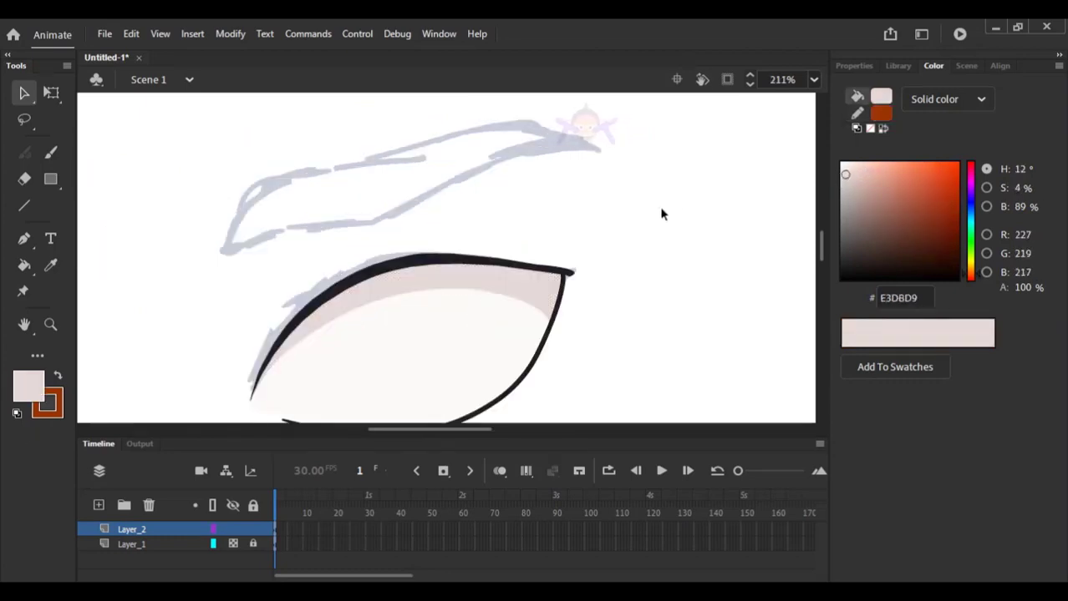
pyautogui.press('space')
pyautogui.moveTo(563, 214); pyautogui.dragTo(606, 145)
pyautogui.click(572, 226)
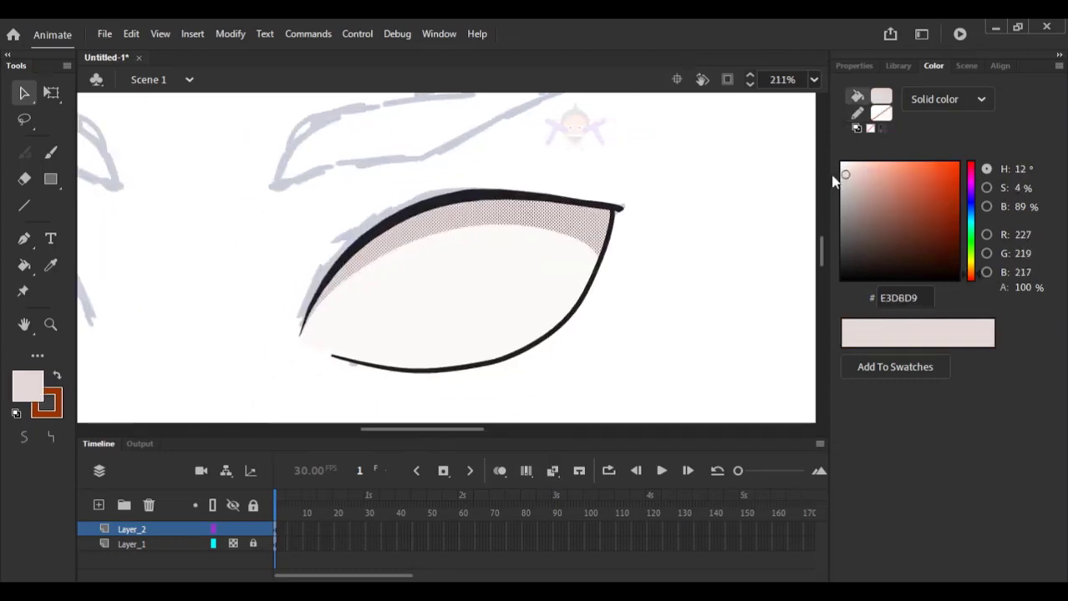
pyautogui.click(789, 175)
pyautogui.press('space')
pyautogui.moveTo(725, 156); pyautogui.dragTo(665, 168)
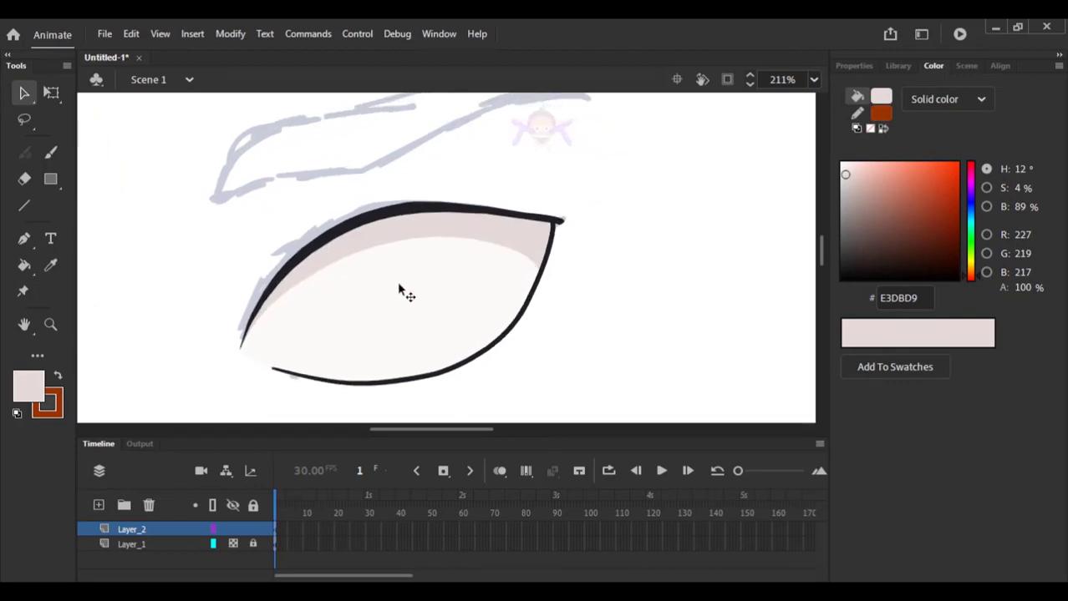
# Scribble a small zigzag mark on the eye white with the Classic Brush and return to the Selection tool.
pyautogui.click(50, 156)
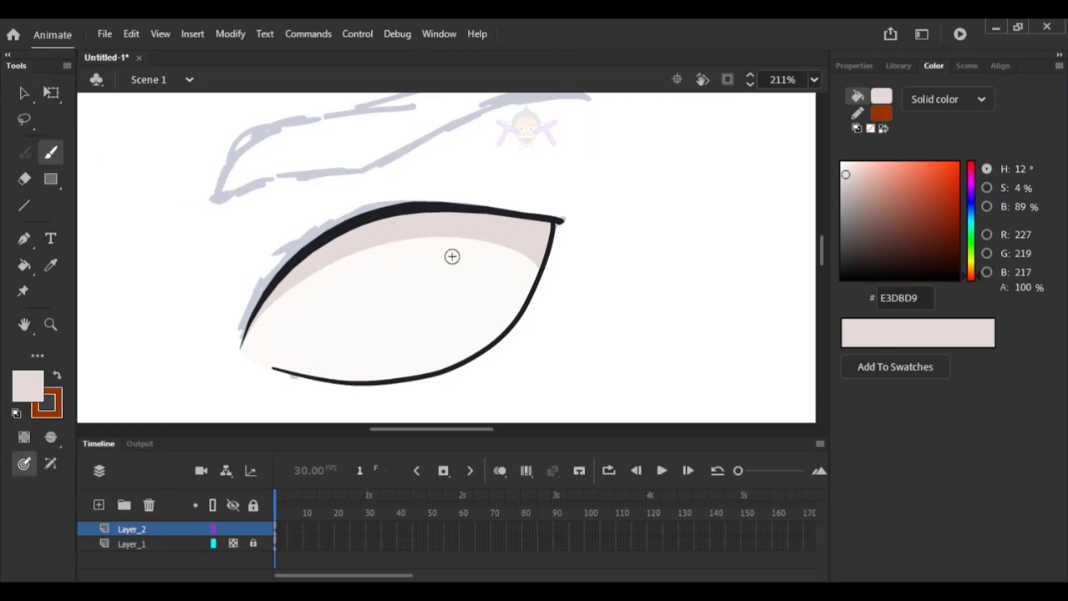
pyautogui.moveTo(381, 266); pyautogui.dragTo(409, 278)
pyautogui.click(24, 94)
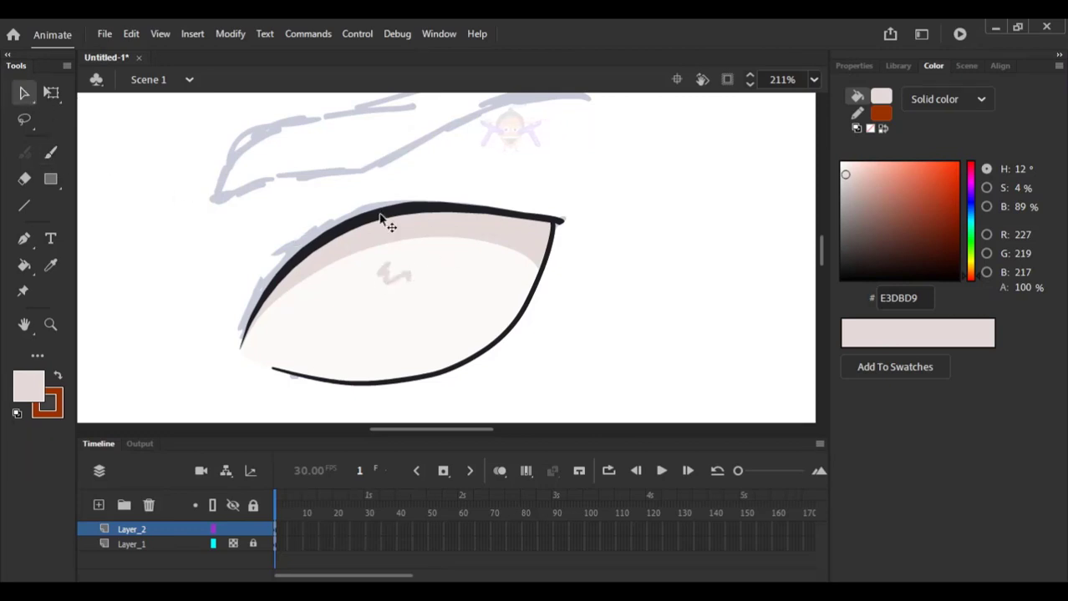
# Undo the pale zigzag on the eye white, brush a small red-brown 993300 zigzag in its place and convert it to a symbol.
pyautogui.hotkey('ctrl', 'z')
pyautogui.press('b')
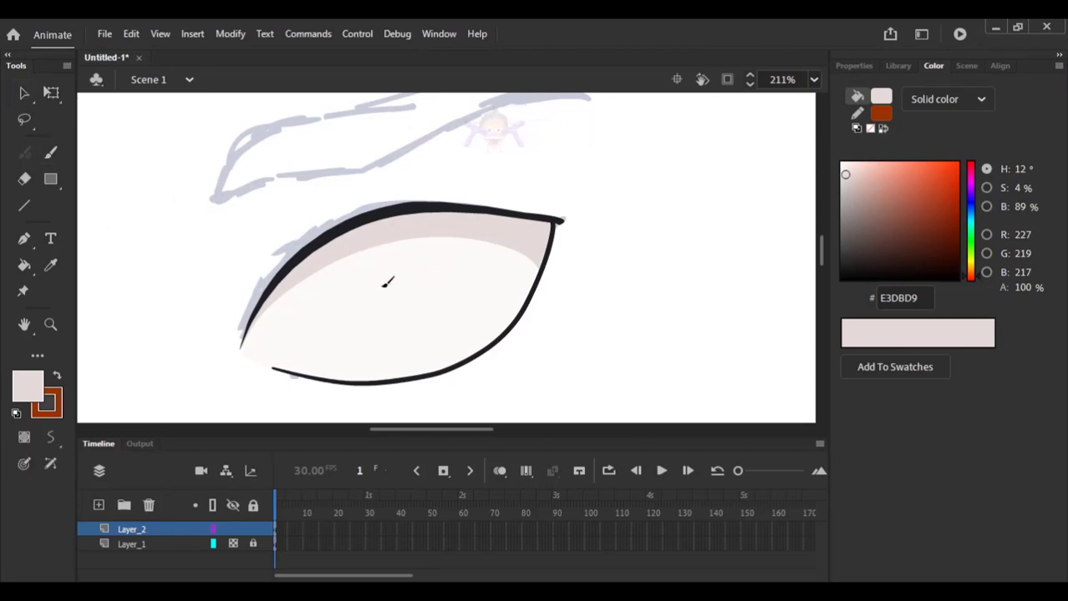
pyautogui.moveTo(375, 286); pyautogui.dragTo(409, 298)
pyautogui.click(24, 94)
pyautogui.click(390, 302)
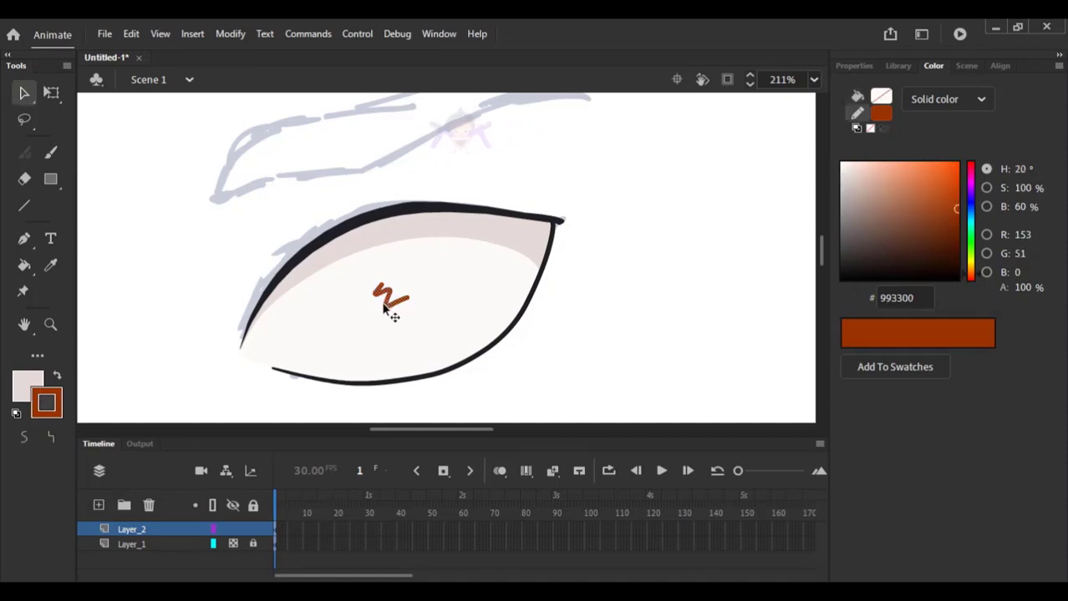
pyautogui.press('F8')
pyautogui.press('Return')
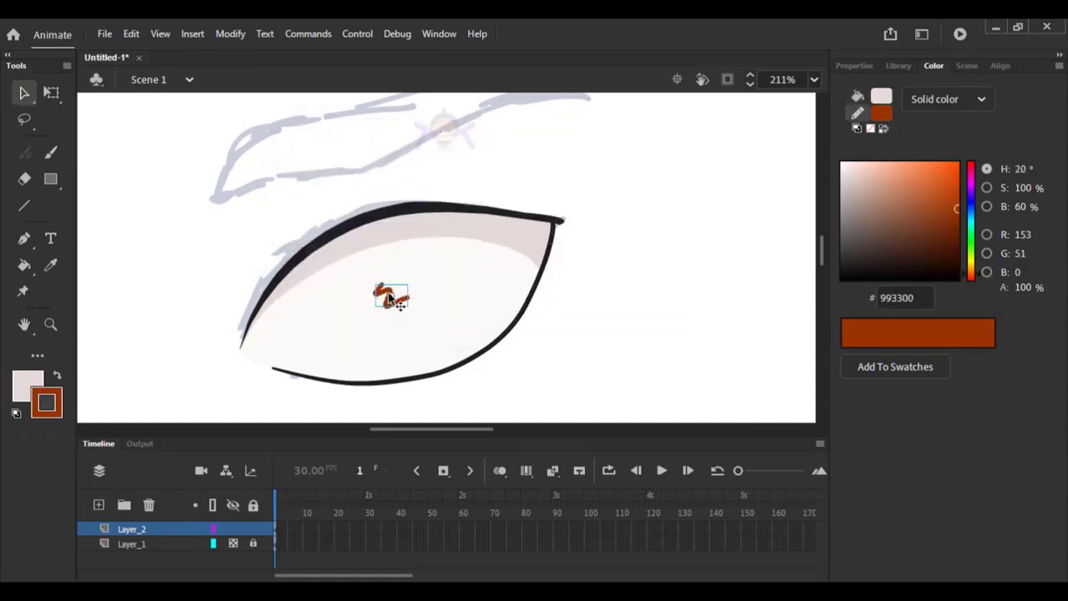
# Open the new zigzag symbol for editing in place and delete the zigzag stroke inside it.
pyautogui.doubleClick(389, 303)
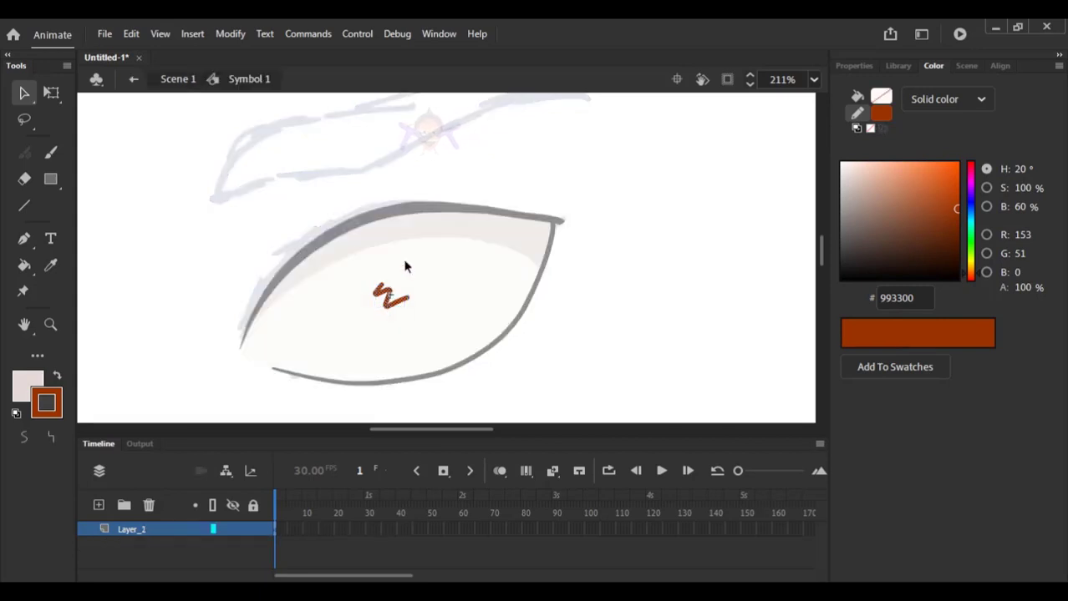
pyautogui.click(386, 284)
pyautogui.press('Delete')
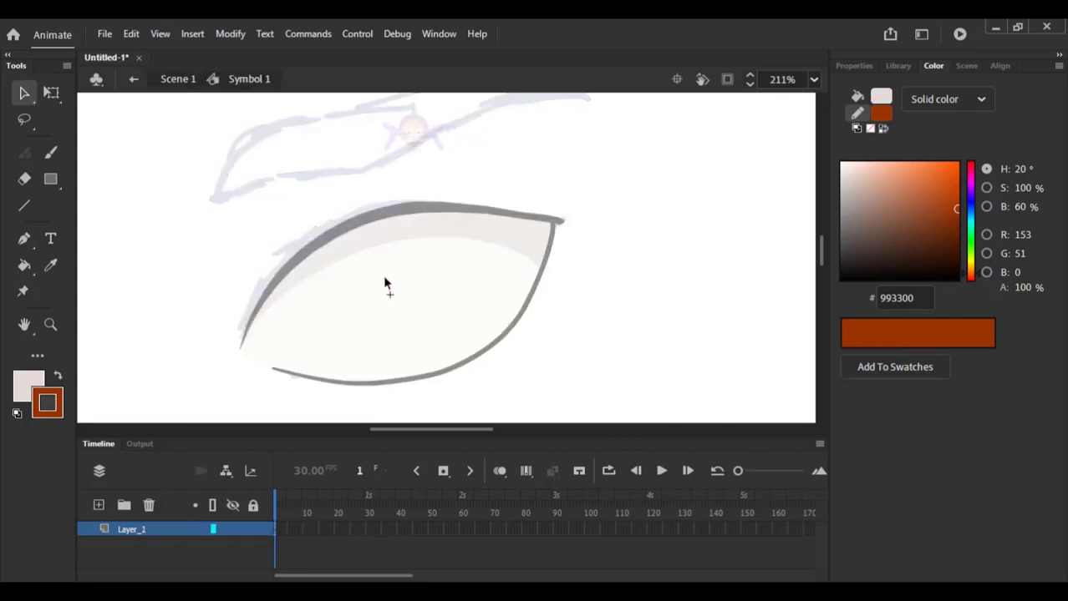
# Draw a near-circular iris with the Oval Tool over the eye white, filled E3DBD9 and outlined in 993300, redrawing it until it reaches into the lid shadow.
pyautogui.click(48, 155)
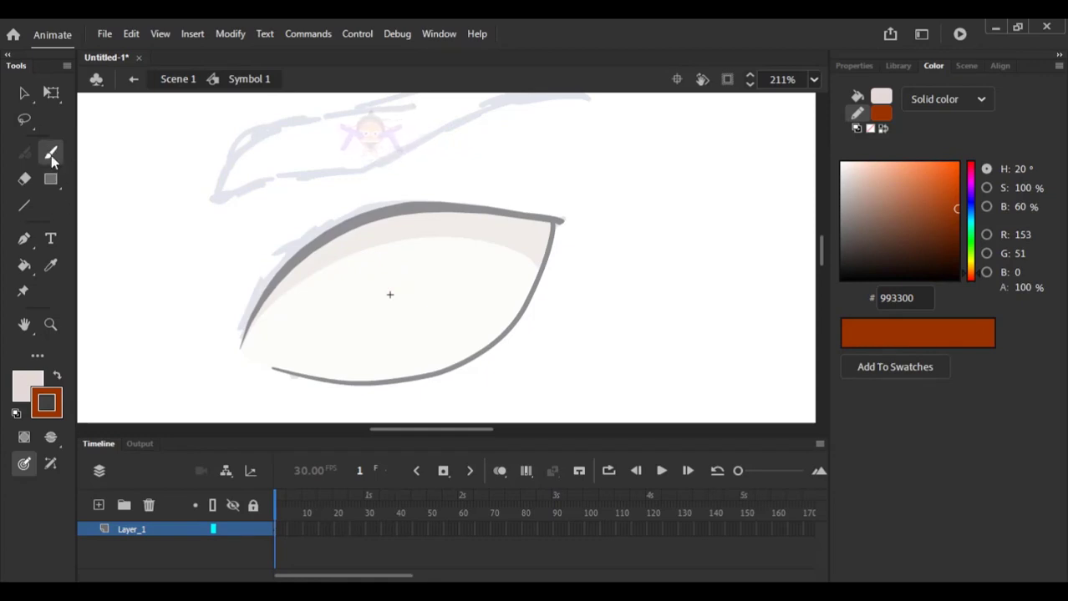
pyautogui.click(53, 180)
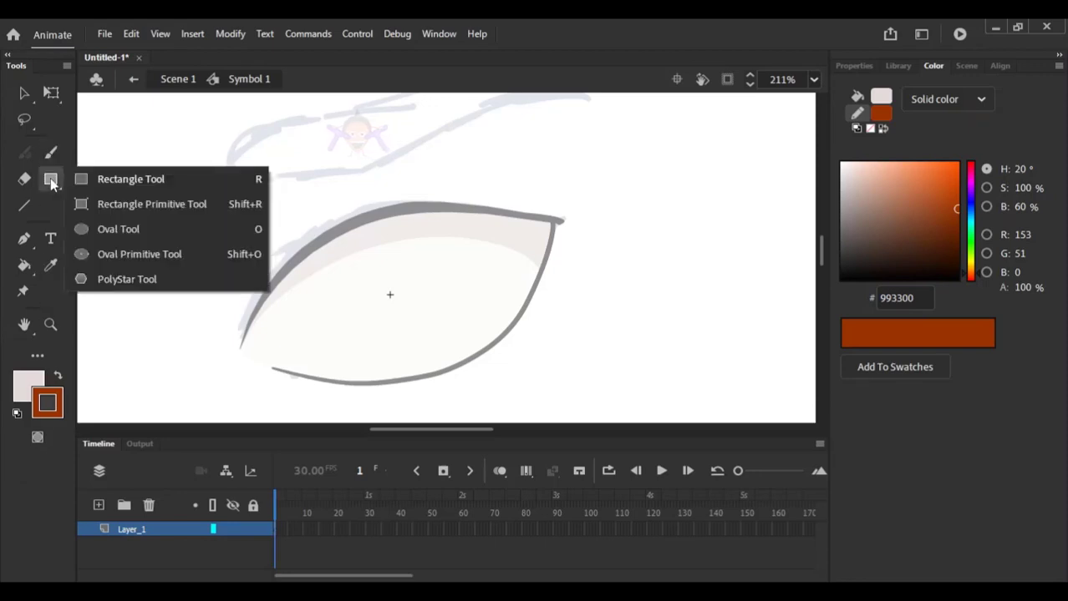
pyautogui.click(103, 229)
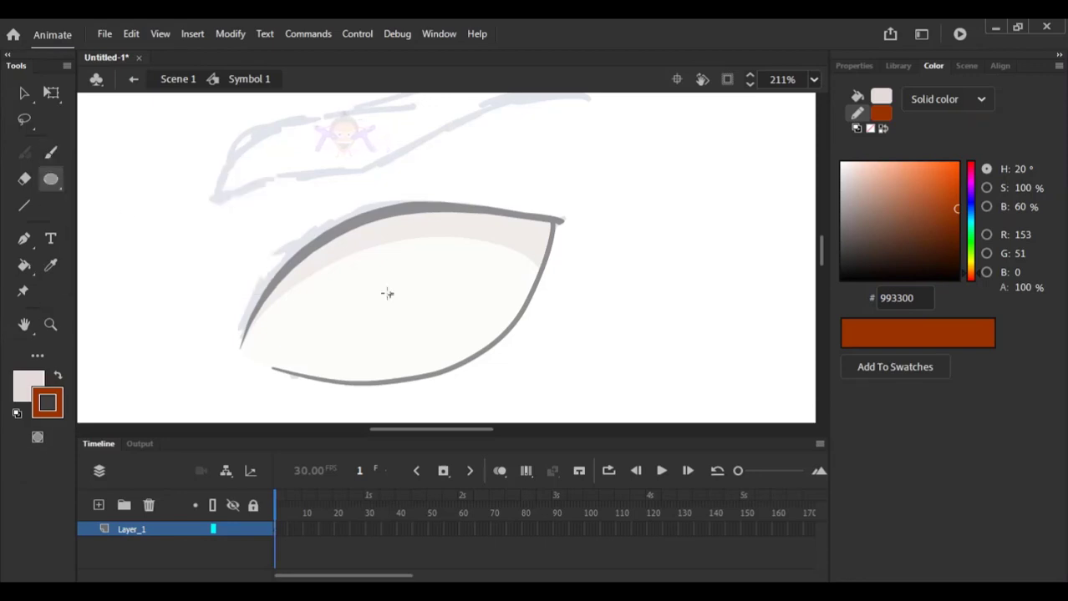
pyautogui.moveTo(350, 252); pyautogui.dragTo(473, 389)
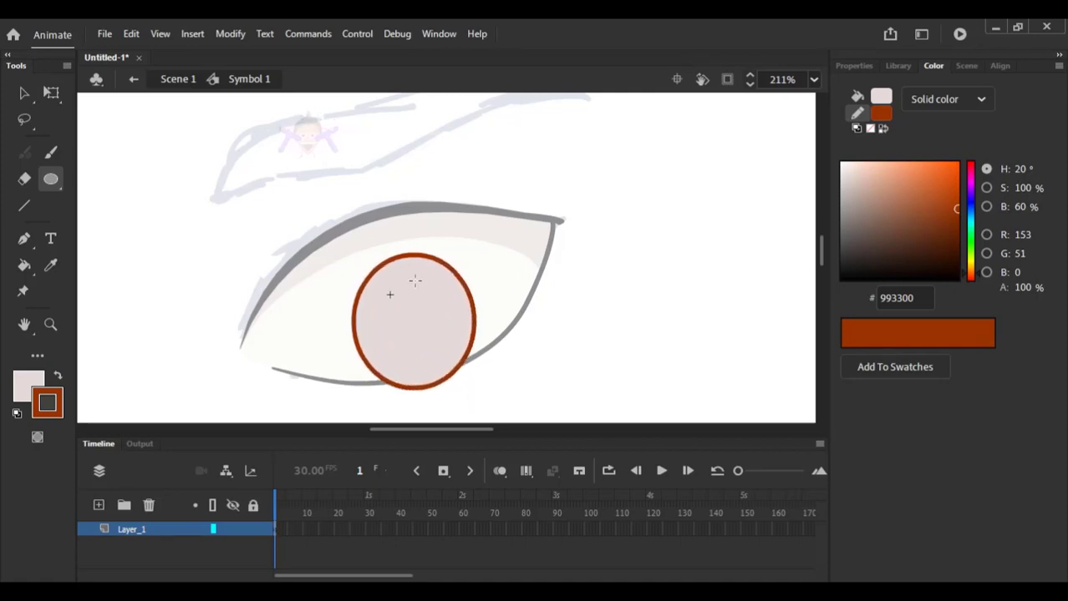
pyautogui.hotkey('ctrl', 'z')
pyautogui.moveTo(341, 234); pyautogui.dragTo(479, 386)
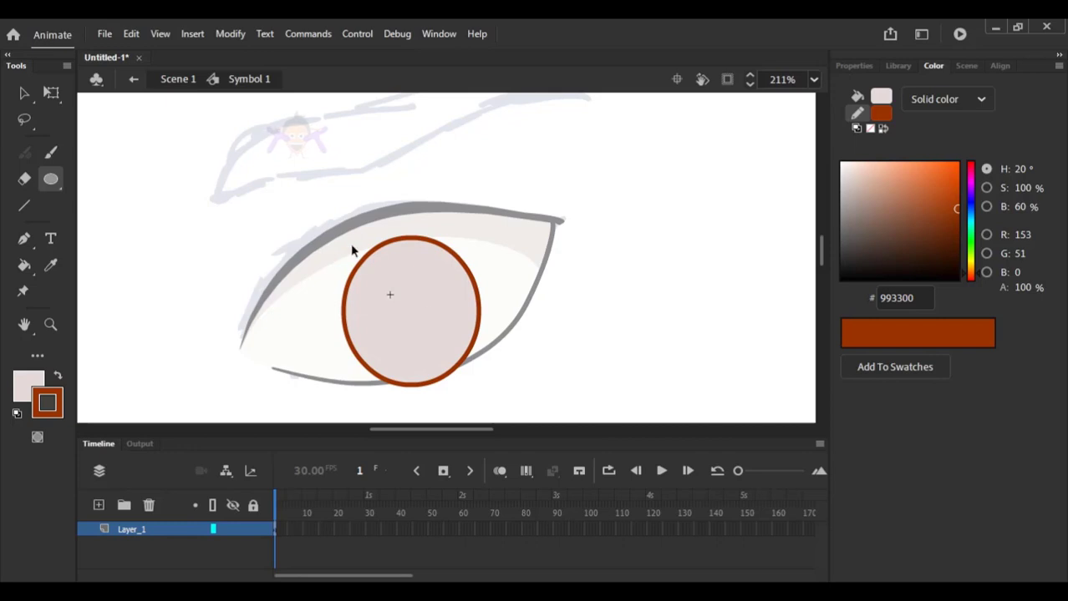
pyautogui.hotkey('ctrl', 'z')
pyautogui.moveTo(343, 237); pyautogui.dragTo(491, 387)
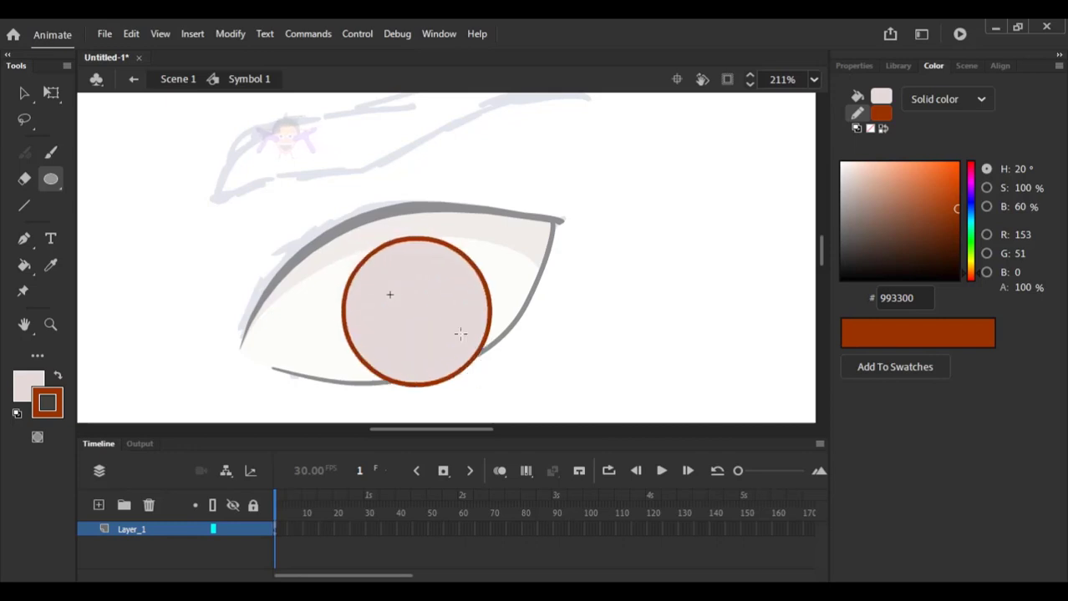
# Free-transform the iris circle to make it slightly narrower and move it up towards the inner corner, clear of the lower lid line.
pyautogui.press('q')
pyautogui.click(440, 309)
pyautogui.scroll(3, 436, 345)
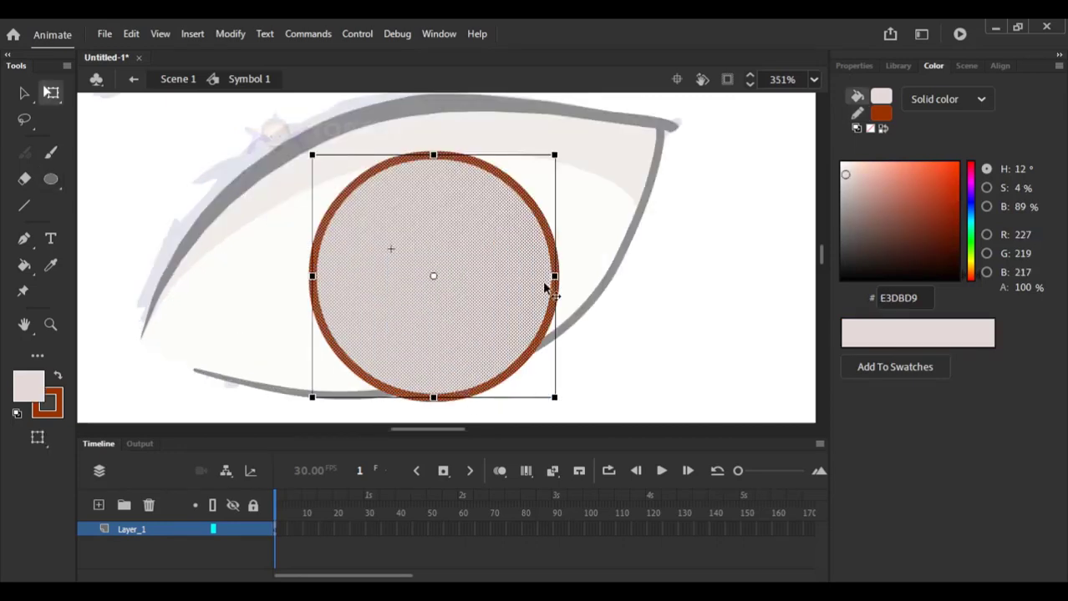
pyautogui.moveTo(552, 277); pyautogui.dragTo(460, 264)
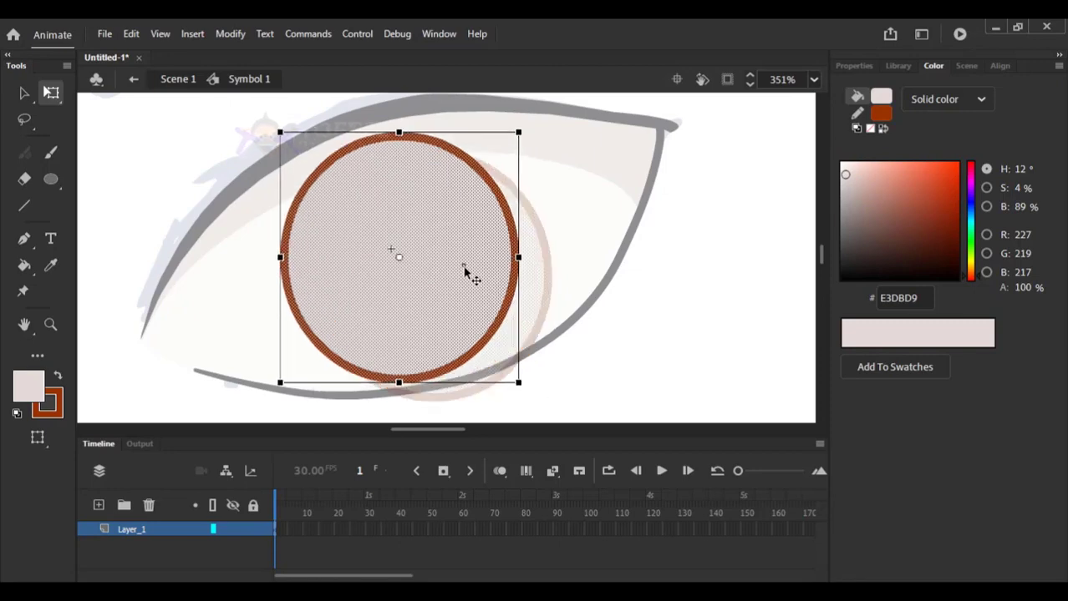
pyautogui.moveTo(518, 217); pyautogui.dragTo(465, 231)
pyautogui.click(526, 201)
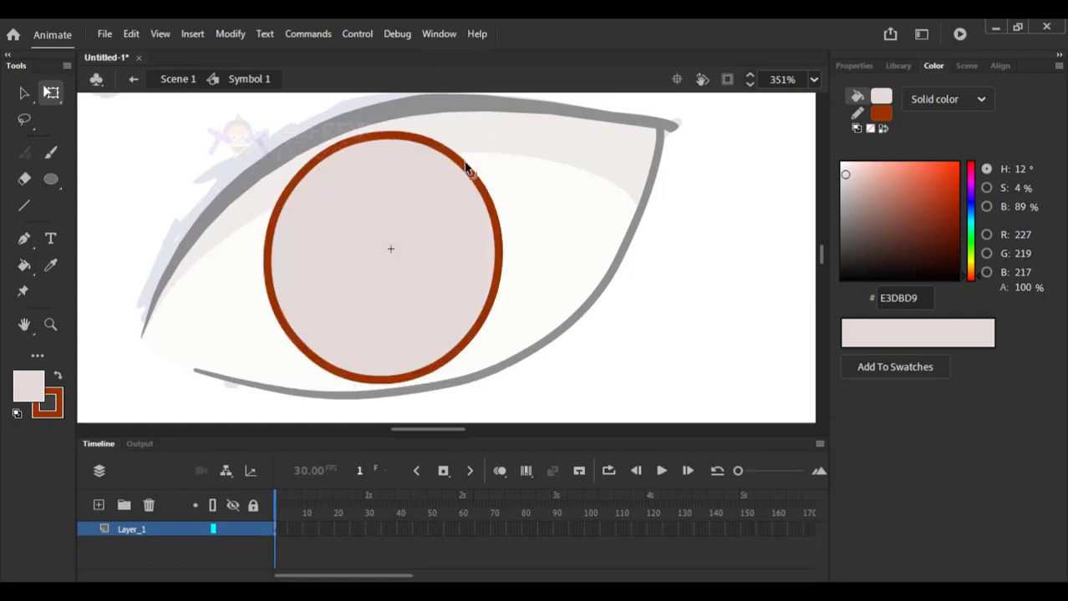
# Scale the iris down a little around its centre and move it up until its edge touches the upper lid line.
pyautogui.moveTo(291, 185)
pyautogui.mouseDown()
pyautogui.moveTo(283, 180)
pyautogui.moveTo(291, 184)
pyautogui.mouseUp()
pyautogui.click(456, 180)
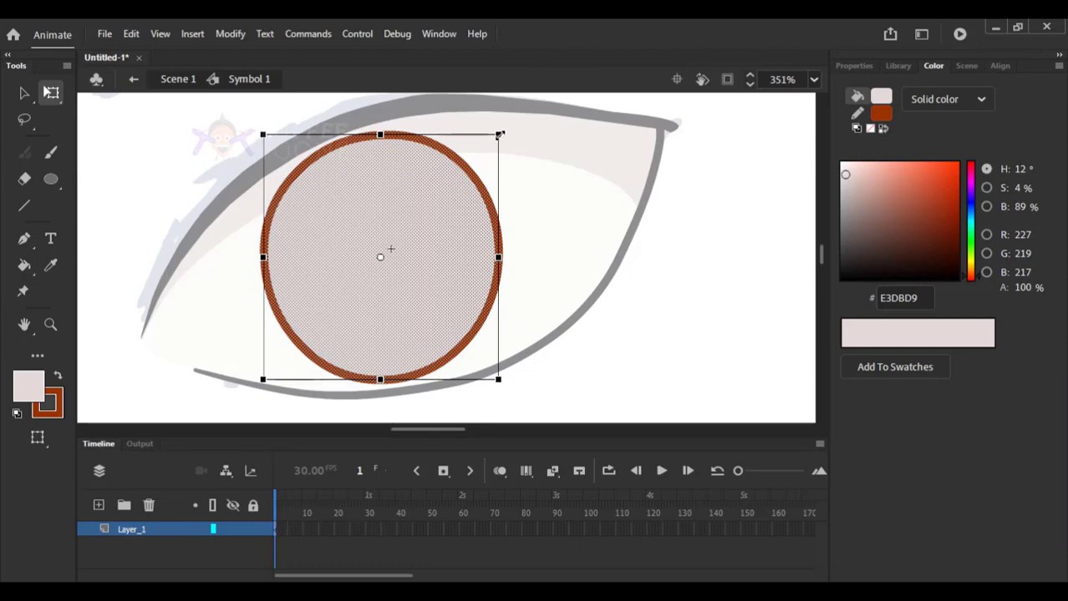
pyautogui.moveTo(499, 137); pyautogui.dragTo(492, 141)
pyautogui.moveTo(422, 200); pyautogui.dragTo(422, 193)
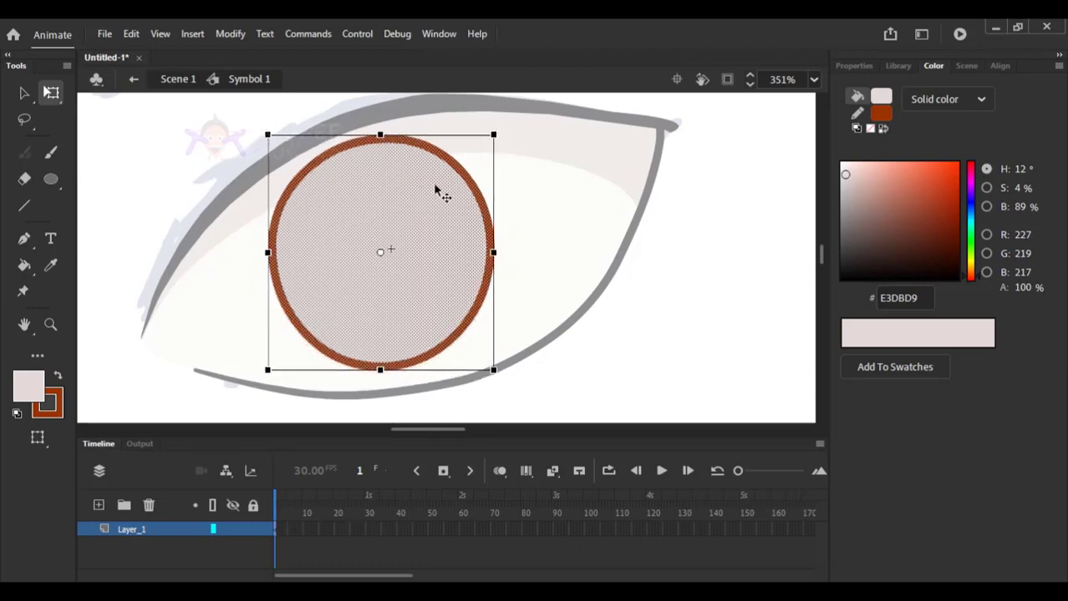
pyautogui.moveTo(493, 135); pyautogui.dragTo(491, 137)
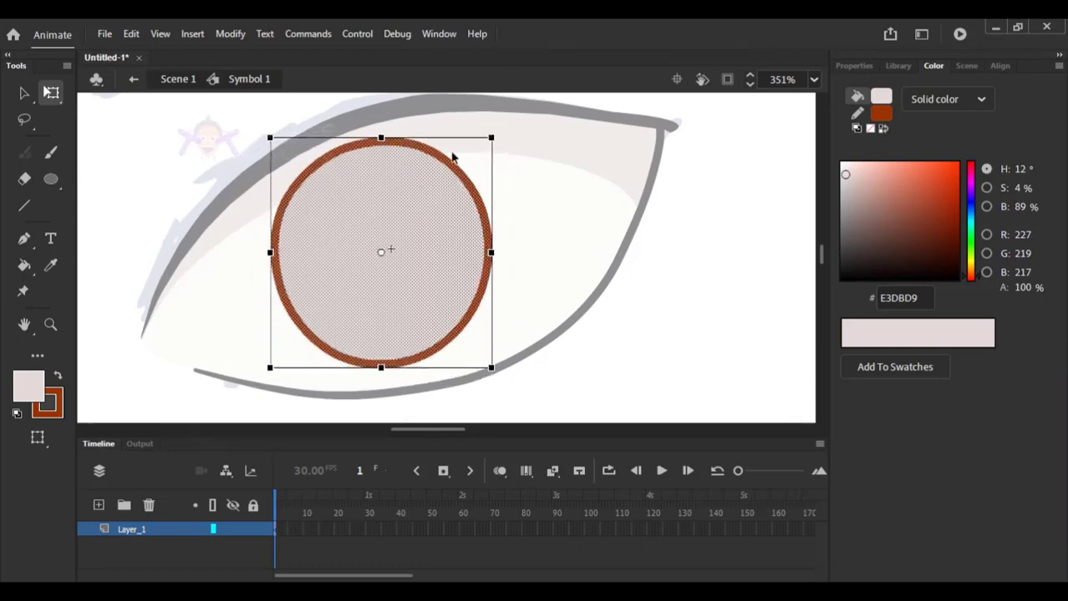
pyautogui.moveTo(421, 184)
pyautogui.mouseDown()
pyautogui.moveTo(410, 181)
pyautogui.moveTo(423, 173)
pyautogui.mouseUp()
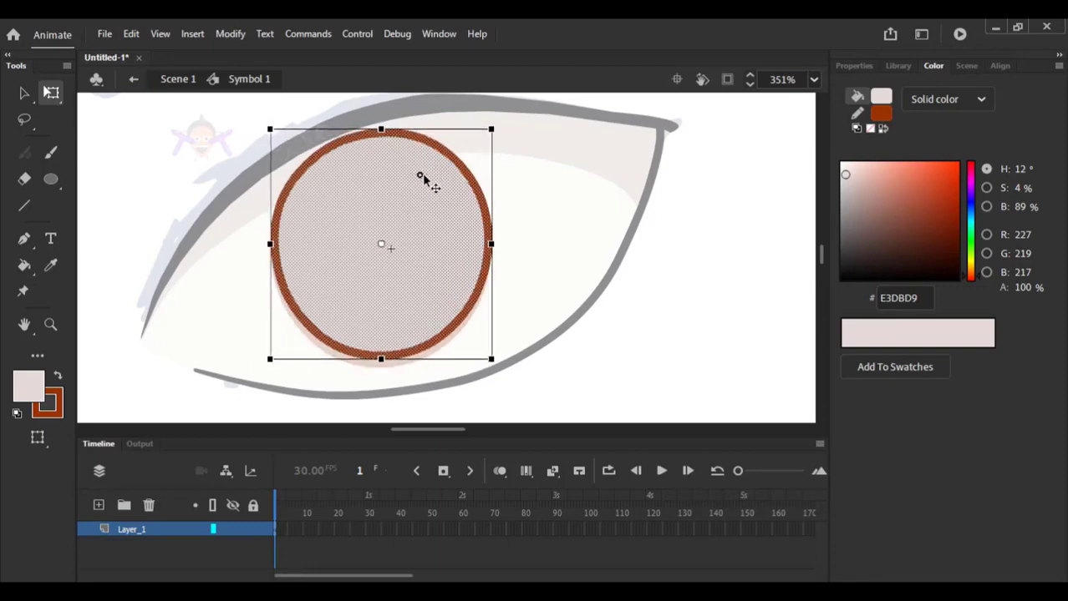
pyautogui.click(498, 168)
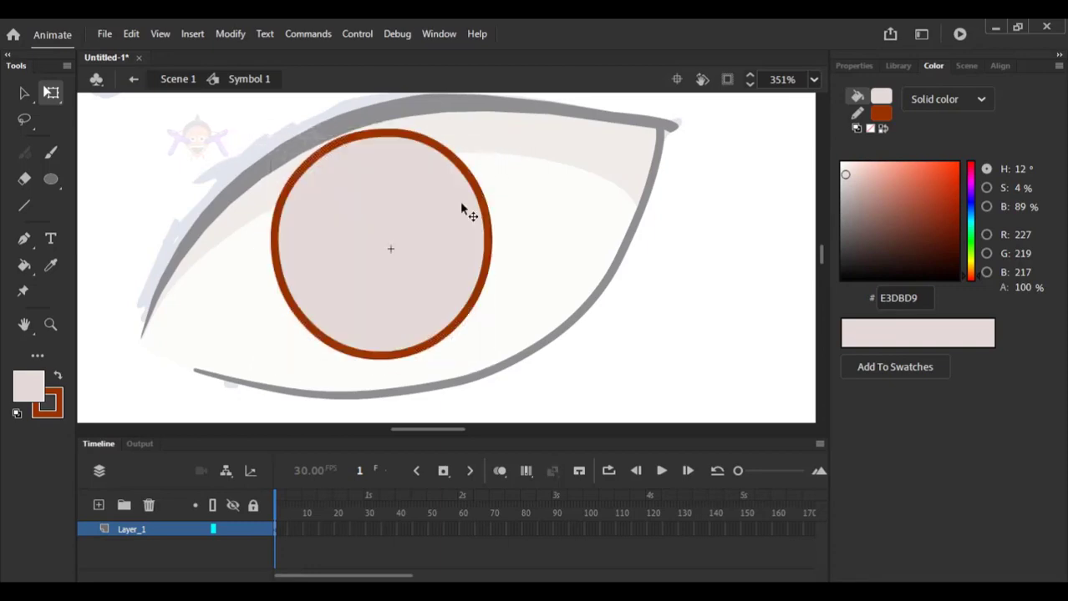
pyautogui.click(431, 235)
pyautogui.press('Down')
pyautogui.press('Down')
pyautogui.press('Down')
pyautogui.press('Up')
pyautogui.press('Up')
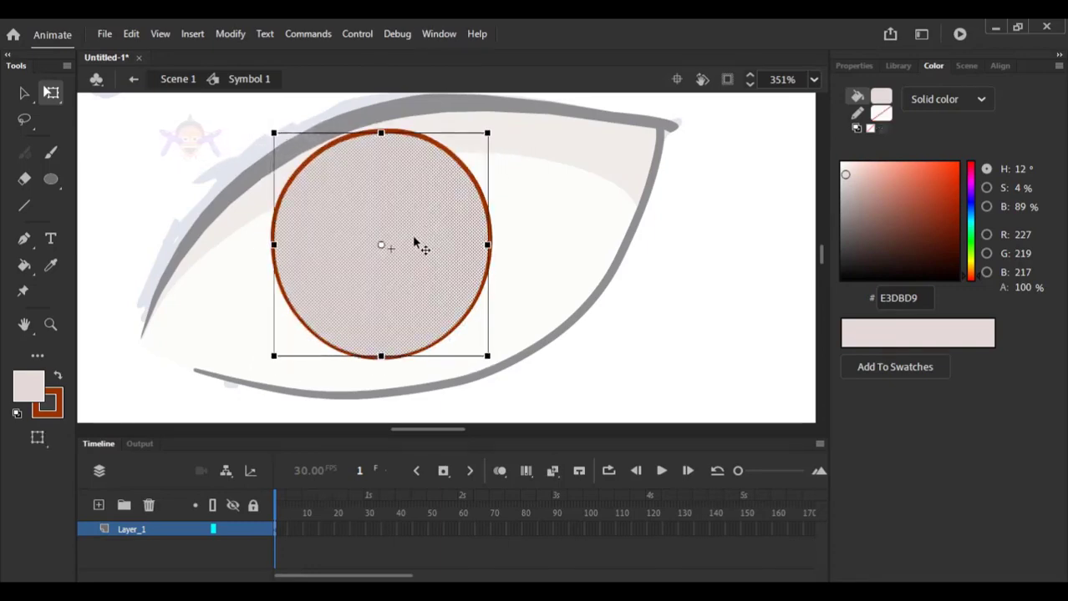
pyautogui.doubleClick(415, 238)
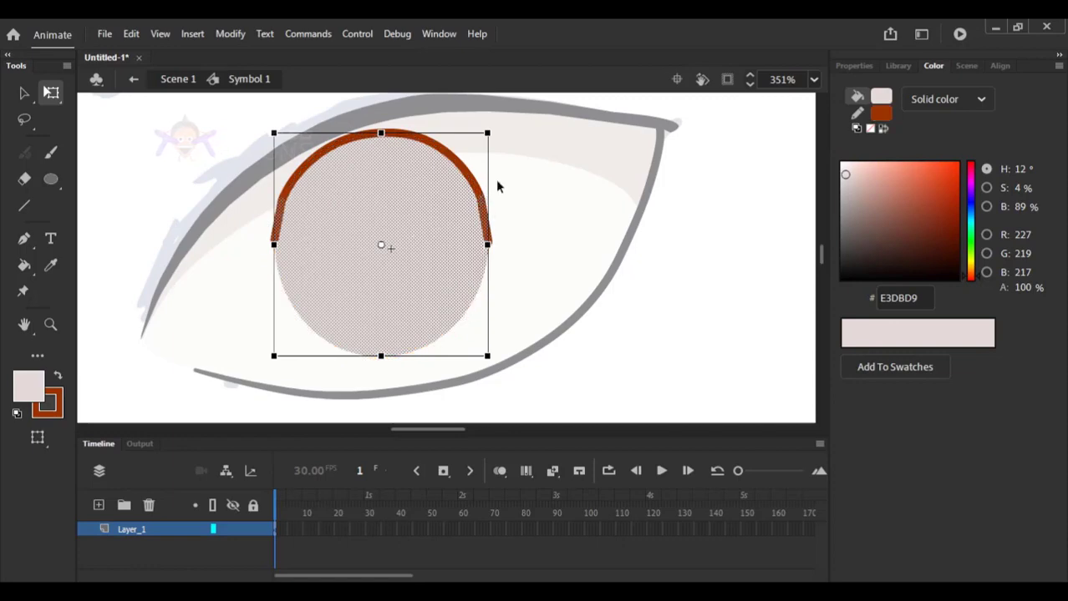
pyautogui.hotkey('ctrl', 'z')
# Nudge the whole iris, fill and outline together, slightly downward and deselect it.
pyautogui.hotkey('ctrl', 'a')
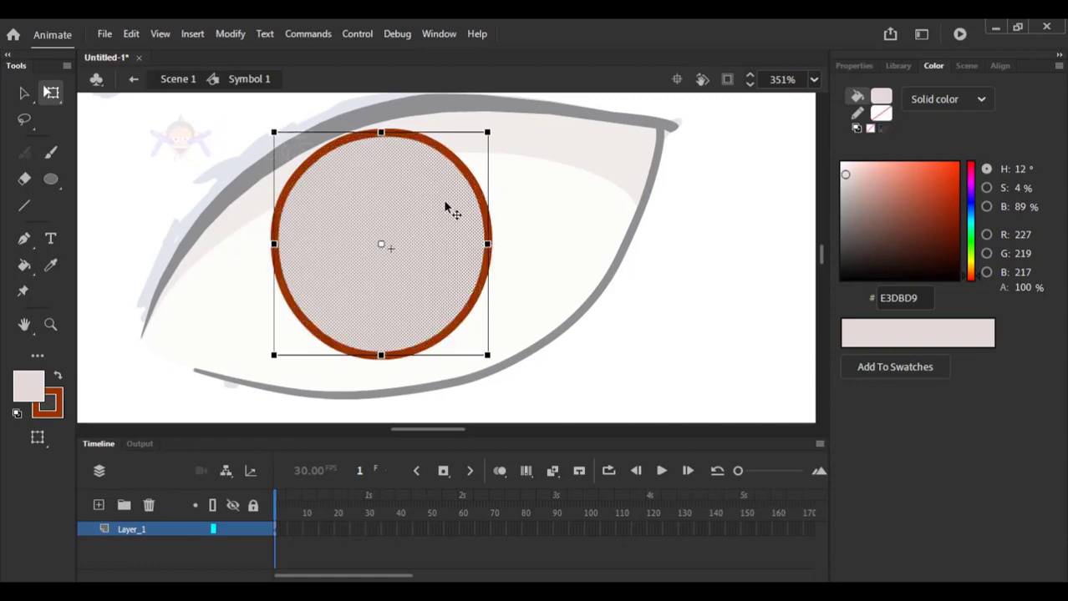
pyautogui.click(504, 186)
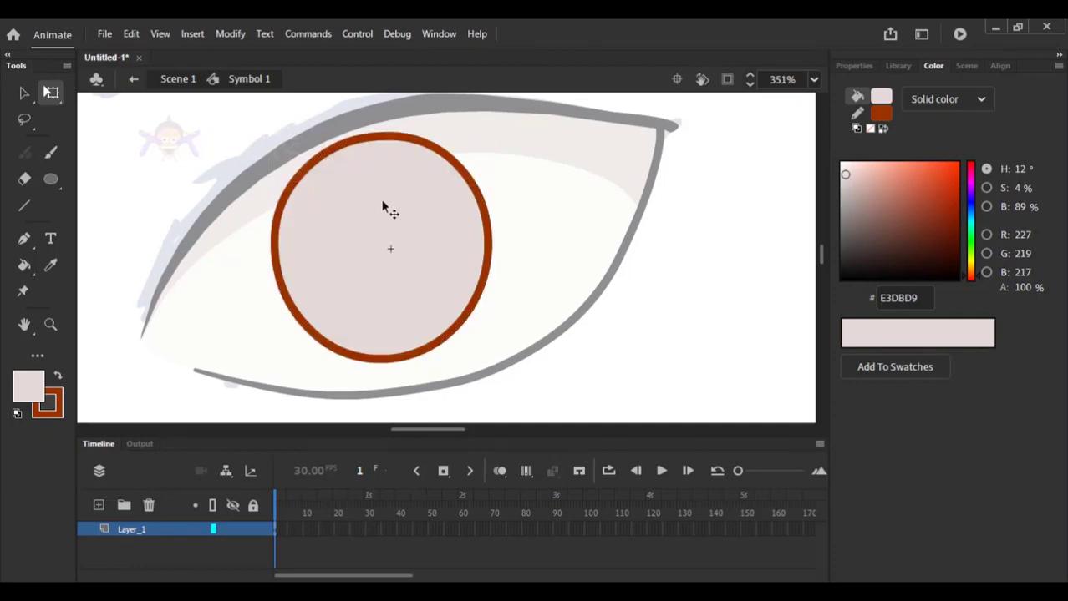
pyautogui.doubleClick(398, 265)
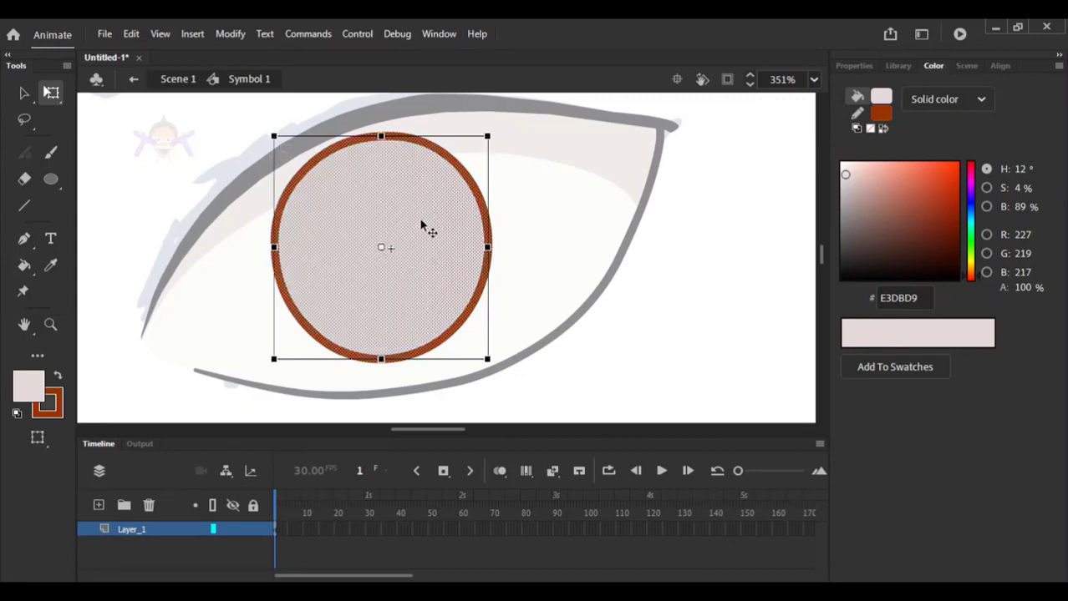
pyautogui.click(557, 168)
# Recolour the iris fill to bright cyan 46EDF1.
pyautogui.click(434, 218)
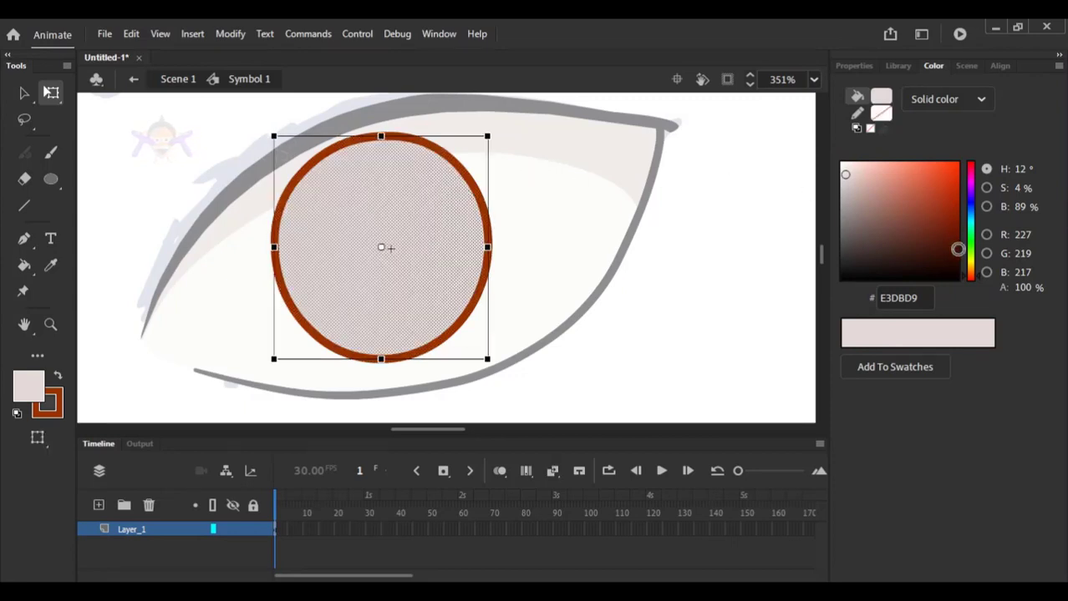
pyautogui.moveTo(971, 218)
pyautogui.mouseDown()
pyautogui.moveTo(940, 193)
pyautogui.moveTo(959, 177)
pyautogui.moveTo(971, 227)
pyautogui.mouseUp()
pyautogui.moveTo(919, 179)
pyautogui.mouseDown()
pyautogui.moveTo(905, 167)
pyautogui.moveTo(921, 170)
pyautogui.mouseUp()
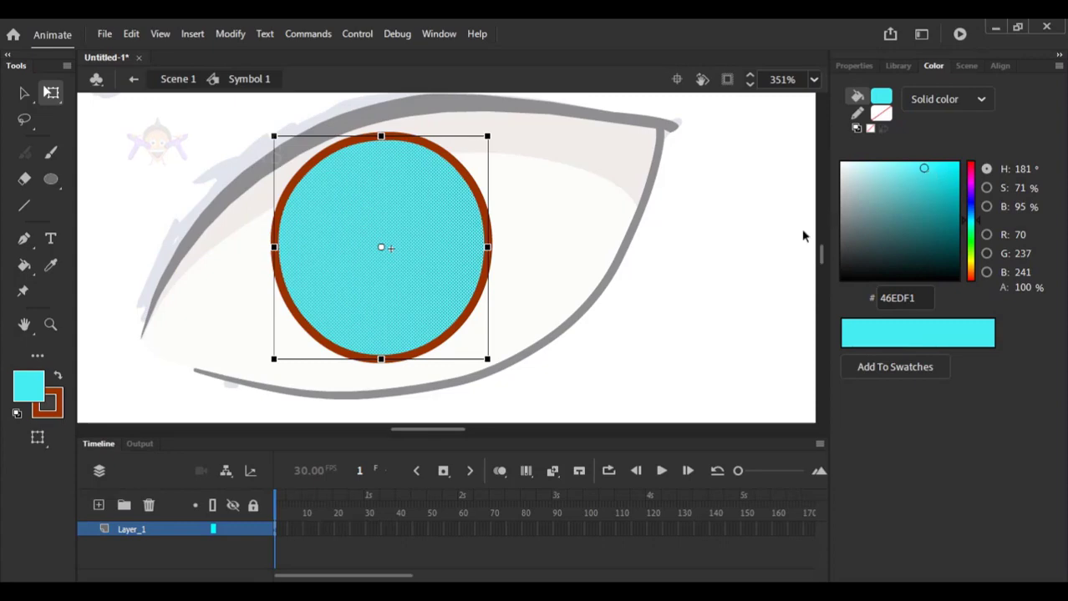
# Change the iris fill to a linear gradient and rotate it with the Gradient Transform Tool so it runs from dark above to light below.
pyautogui.click(947, 102)
pyautogui.click(934, 176)
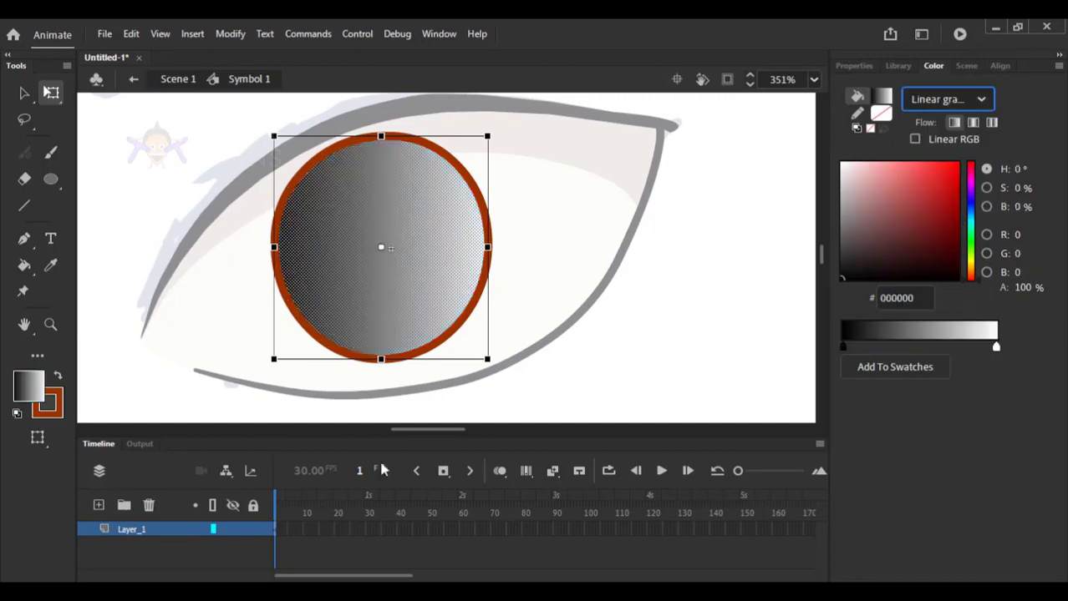
pyautogui.hotkey('ctrl', '-')
pyautogui.click(51, 92)
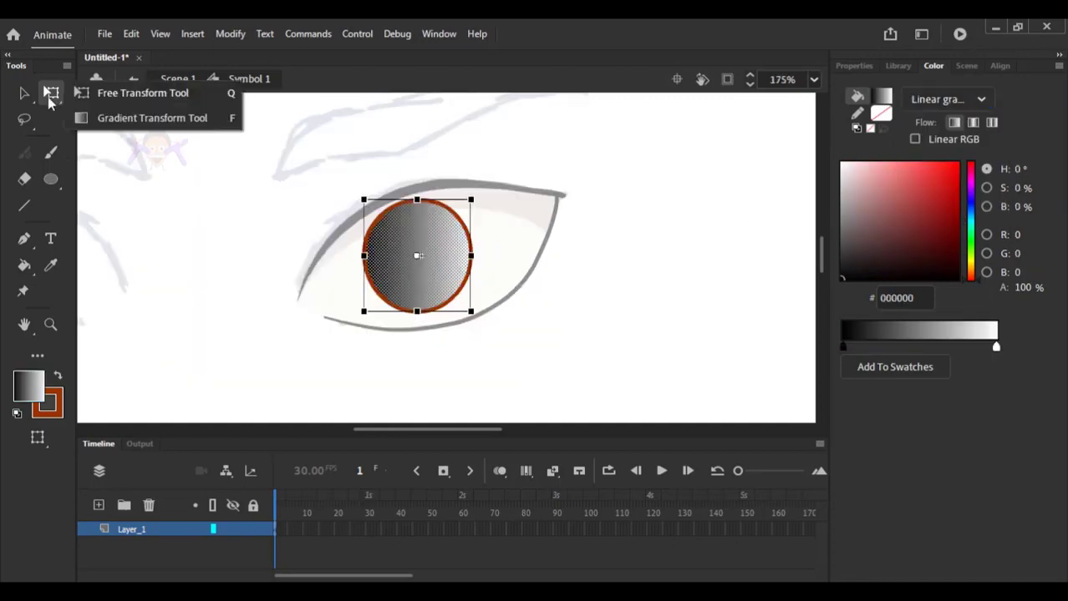
pyautogui.click(105, 115)
pyautogui.moveTo(471, 201); pyautogui.dragTo(421, 313)
pyautogui.scroll(3, 392, 244)
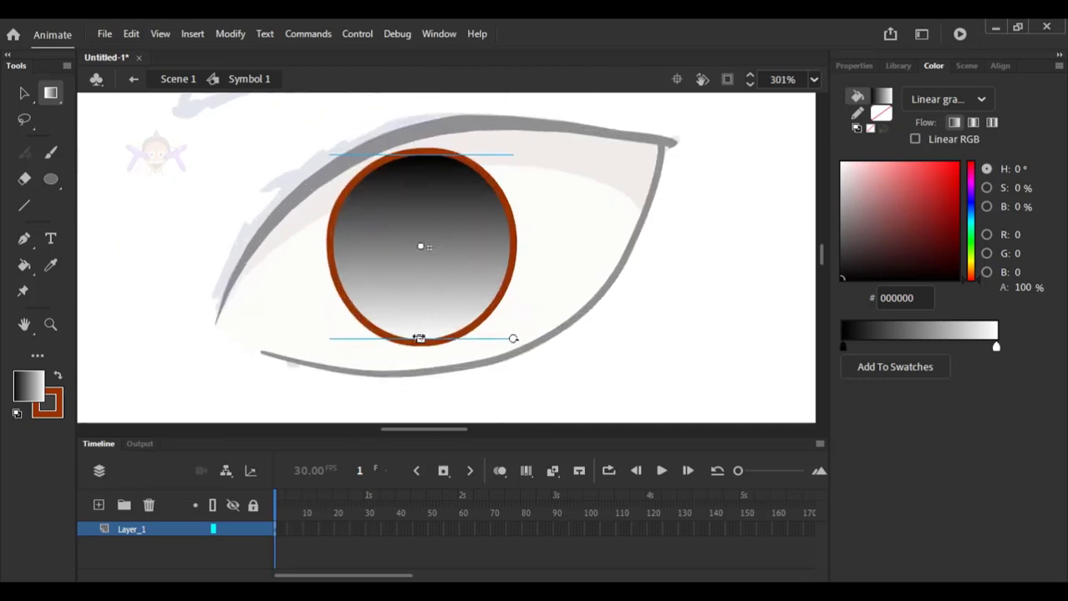
# Colour the iris gradient's dark stop deep blue 005276 and its light stop blue 0096D6.
pyautogui.press('v')
pyautogui.click(443, 230)
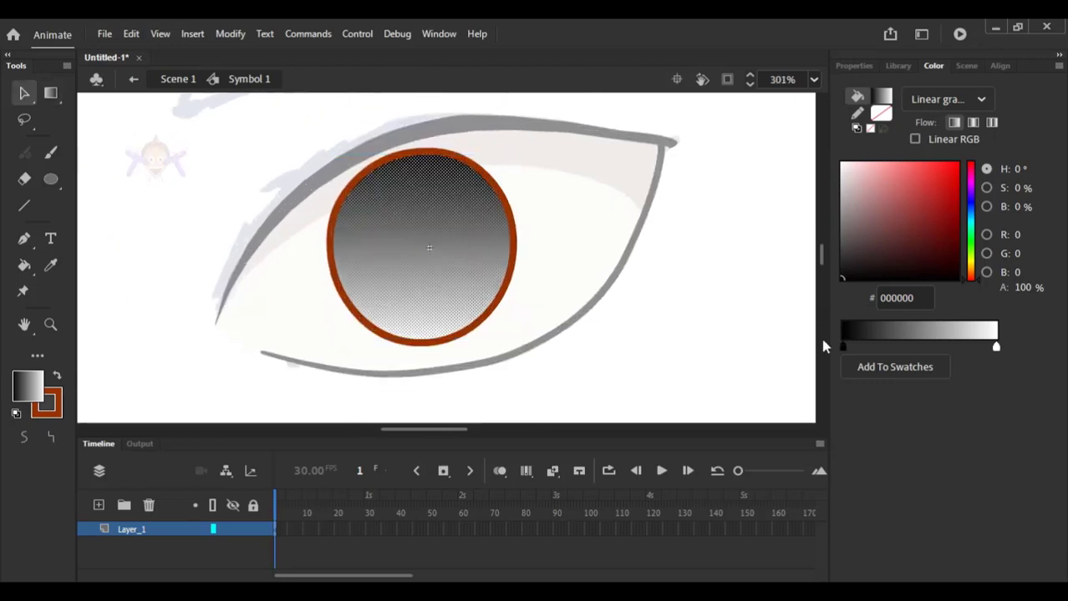
pyautogui.moveTo(965, 287); pyautogui.dragTo(973, 214)
pyautogui.click(971, 217)
pyautogui.moveTo(941, 216); pyautogui.dragTo(956, 180)
pyautogui.click(996, 348)
pyautogui.click(970, 219)
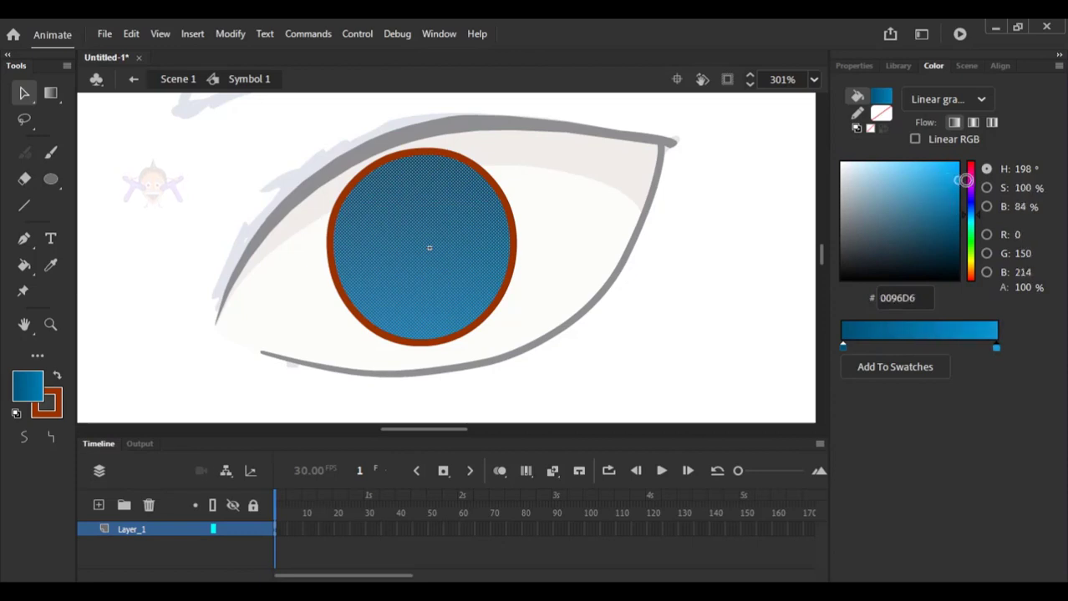
pyautogui.click(805, 256)
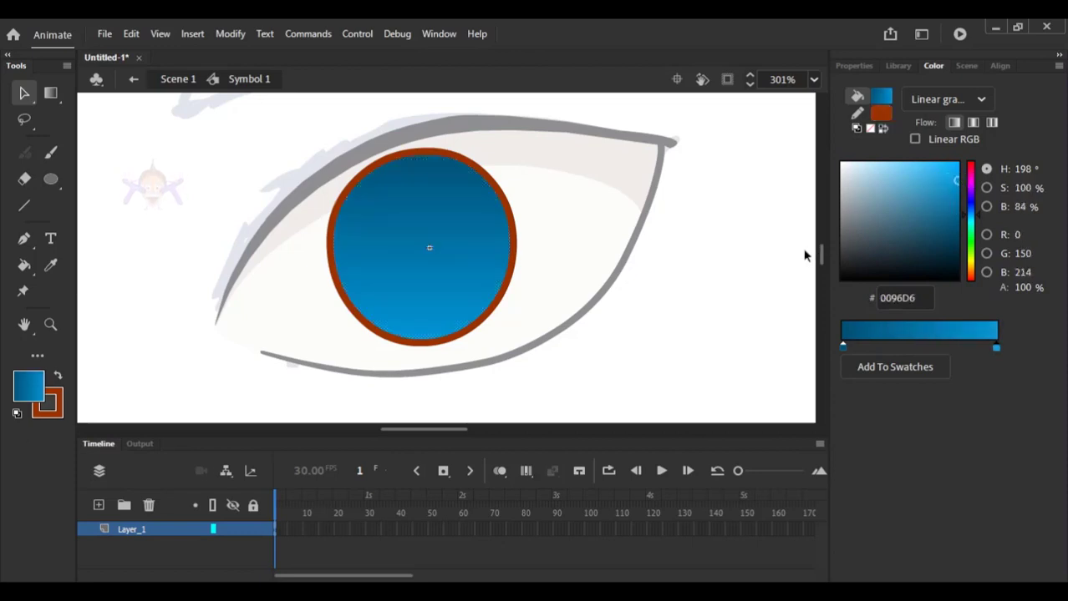
# Shift the iris gradient's light stop to a cyan hue and set its dark stop to navy 002E5C.
pyautogui.click(479, 297)
pyautogui.moveTo(974, 217); pyautogui.dragTo(973, 220)
pyautogui.click(843, 347)
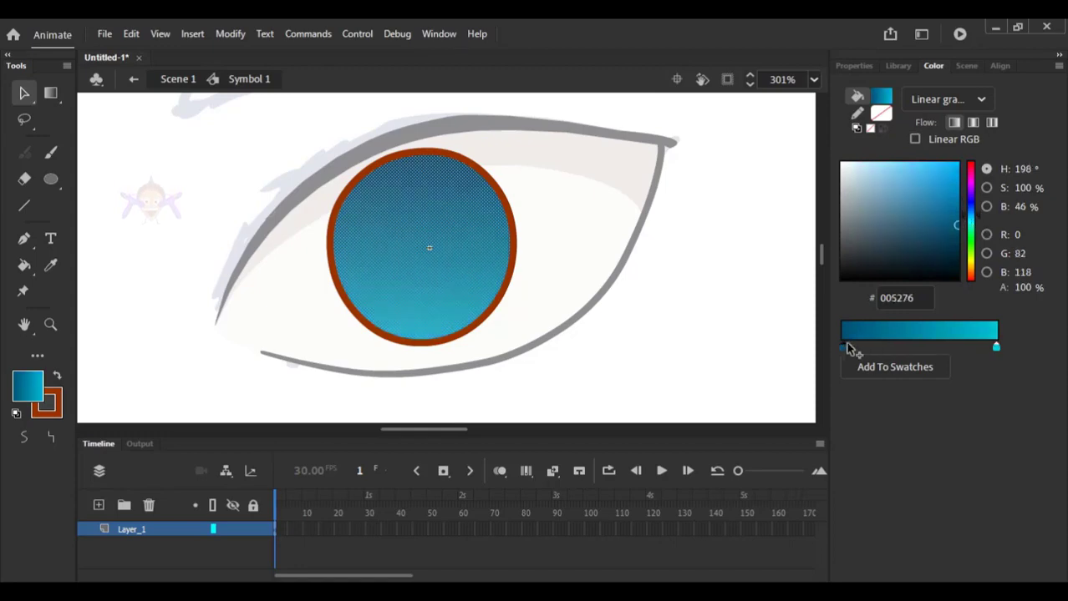
pyautogui.click(975, 214)
pyautogui.click(958, 237)
pyautogui.click(957, 237)
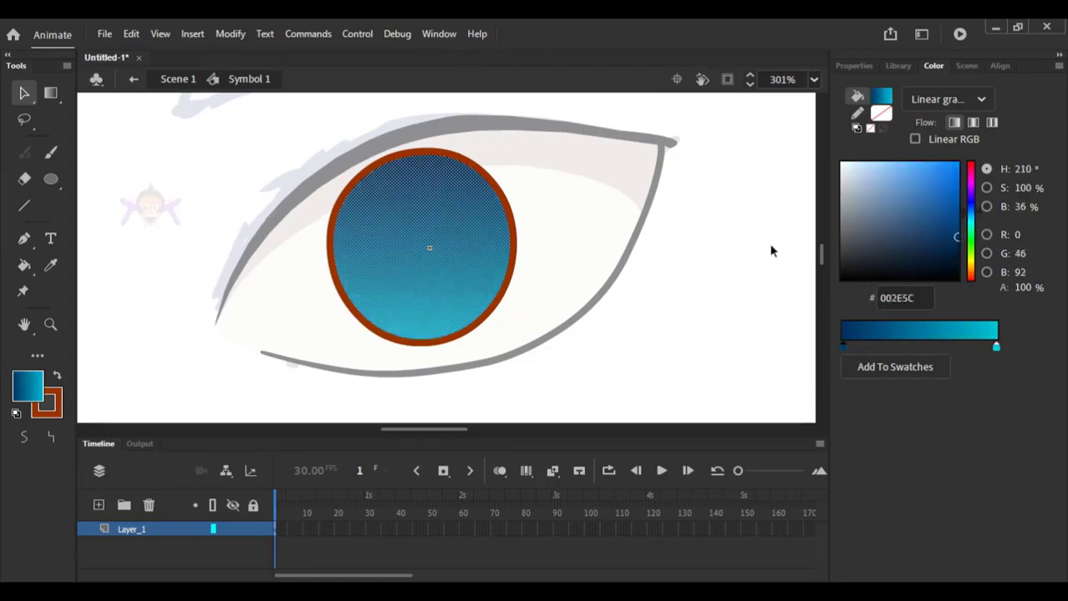
pyautogui.click(763, 243)
# Recolour the iris outline near-black 0F1010.
pyautogui.click(489, 317)
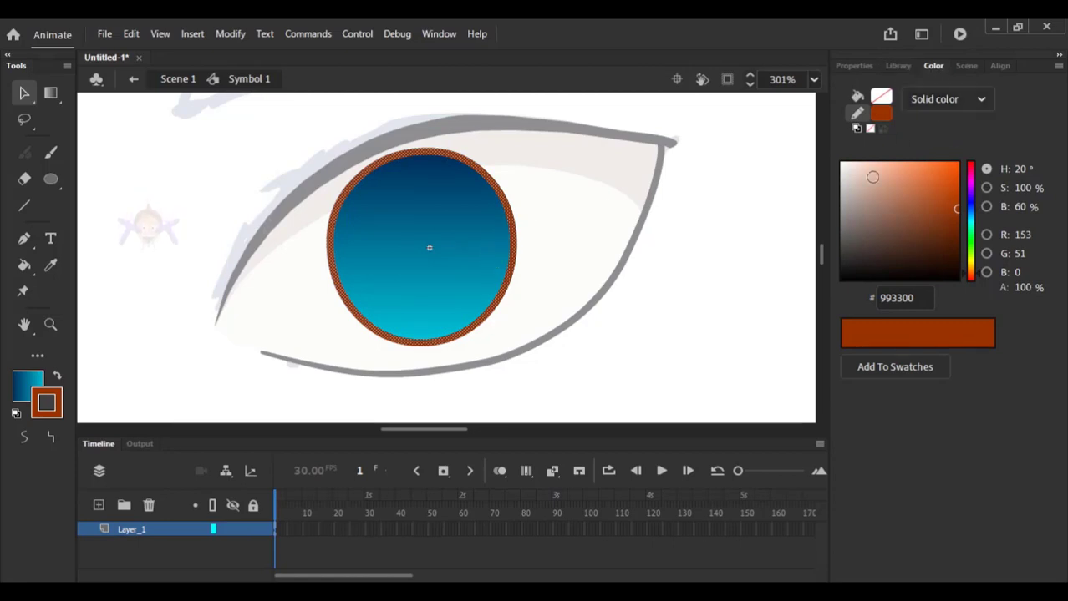
pyautogui.moveTo(852, 252); pyautogui.dragTo(841, 275)
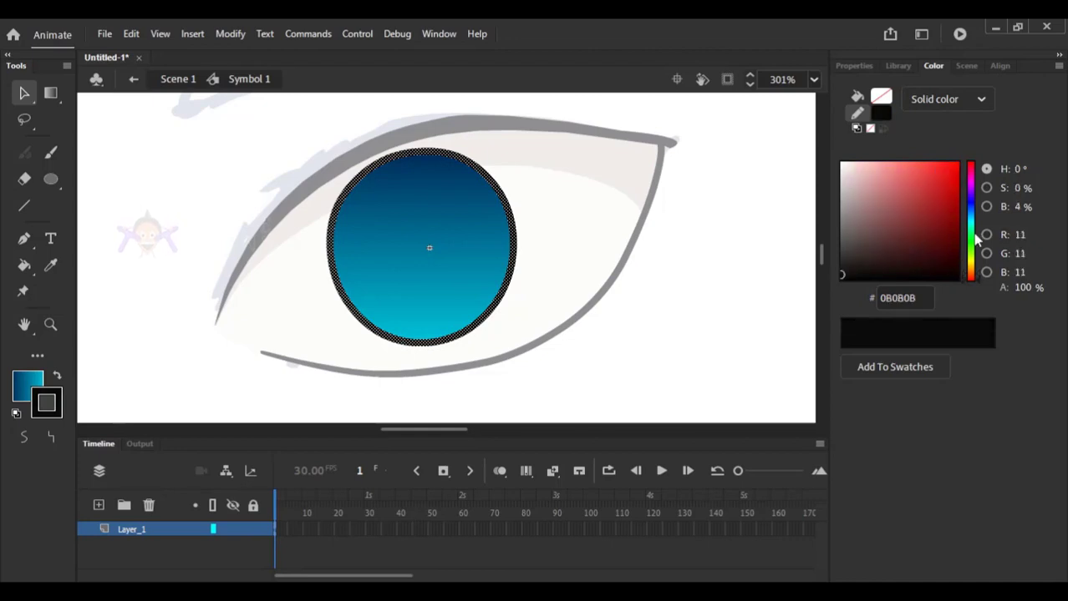
pyautogui.moveTo(976, 240); pyautogui.dragTo(975, 220)
pyautogui.click(847, 272)
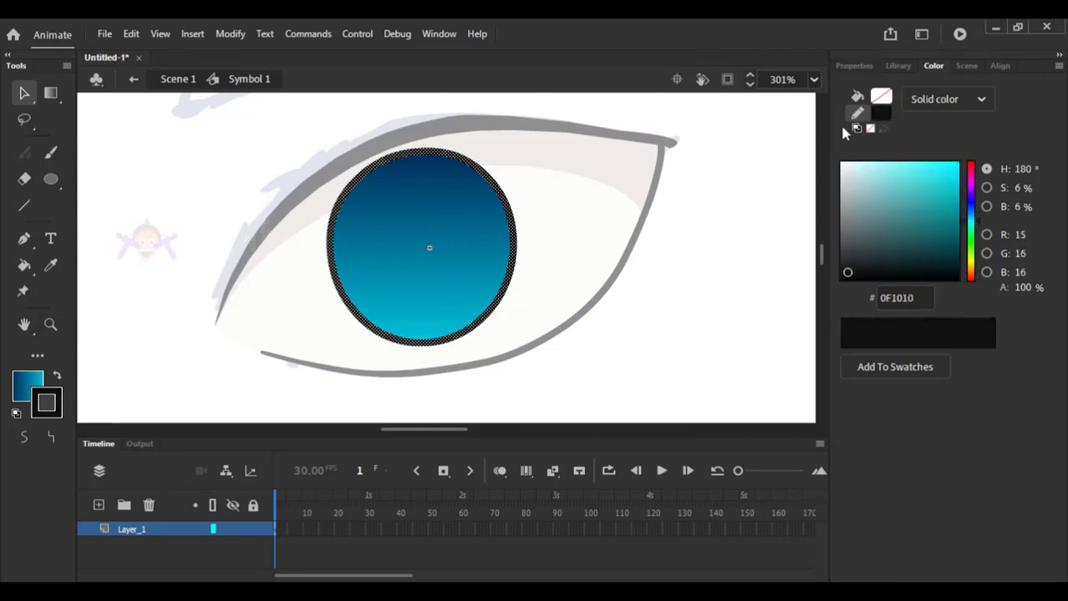
# Set the iris outline's stroke size to 4.
pyautogui.click(854, 66)
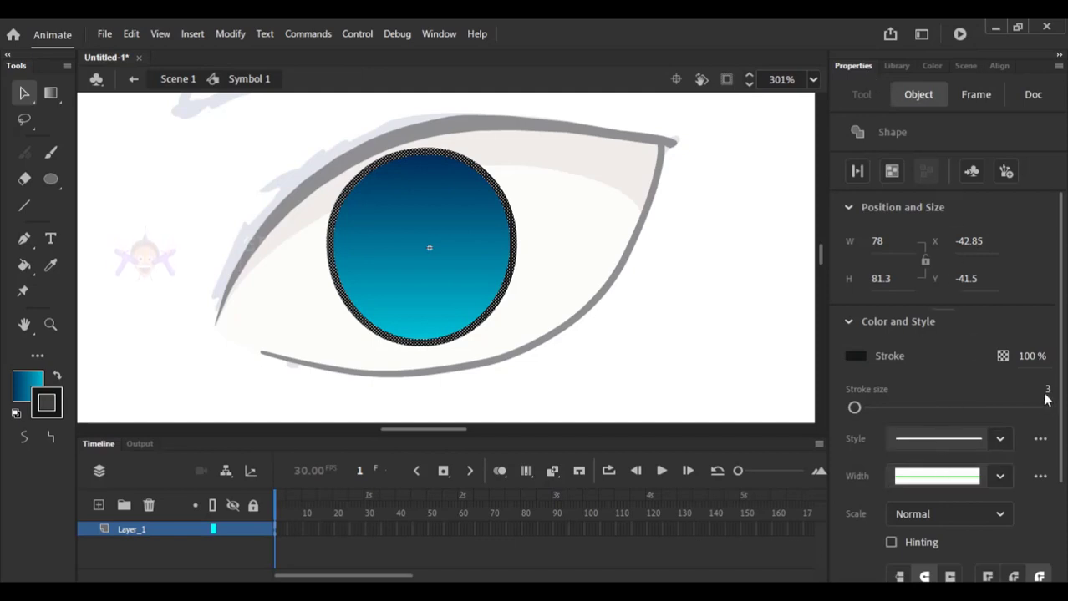
pyautogui.moveTo(1050, 391); pyautogui.dragTo(1054, 391)
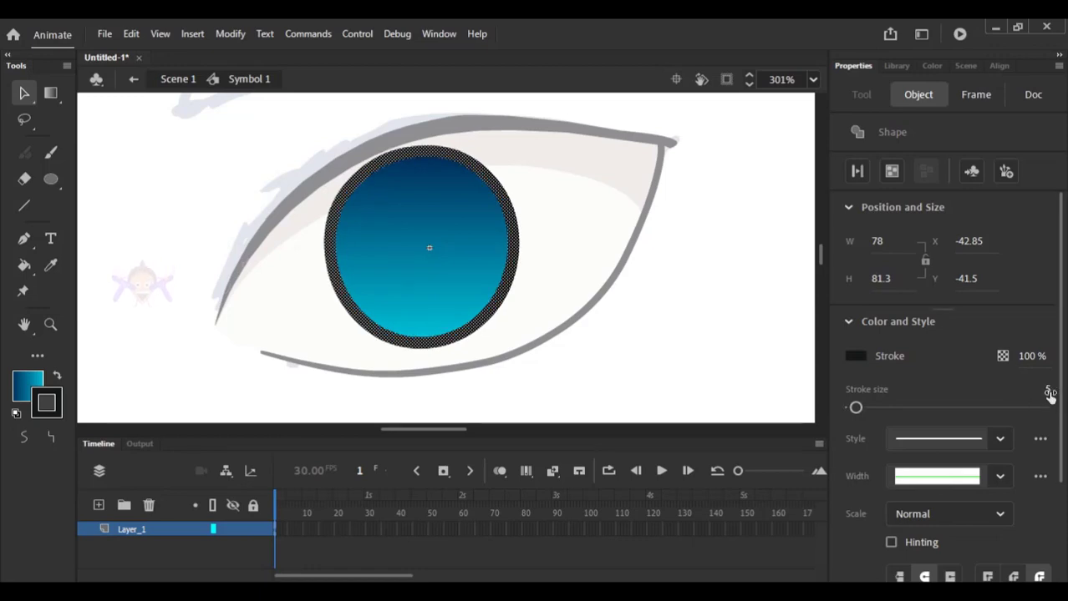
pyautogui.click(1047, 391)
pyautogui.write('4')
pyautogui.press('Return')
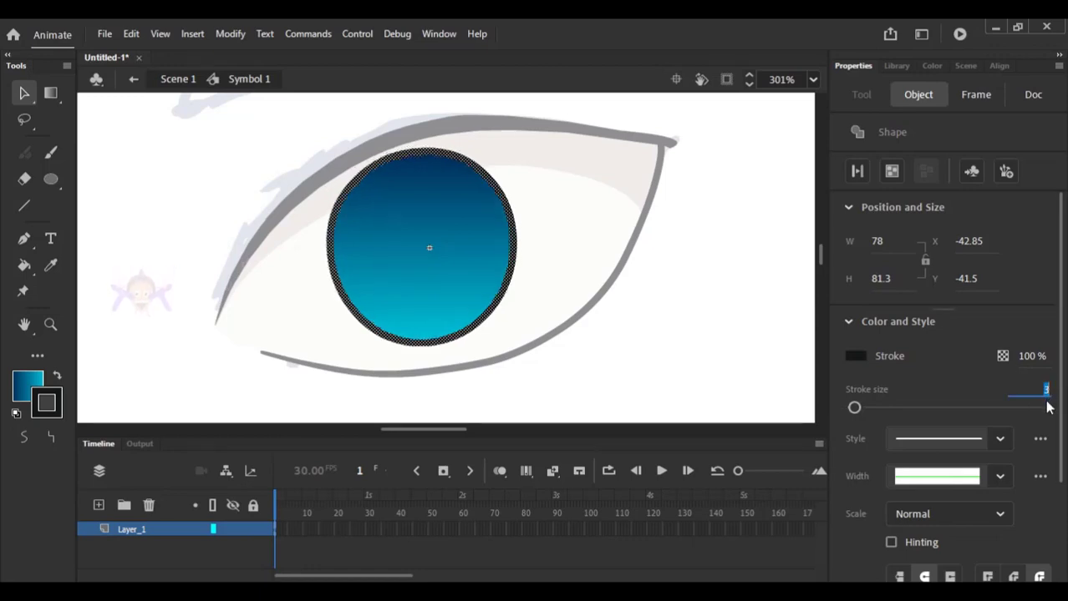
# Scale the whole iris, fill and outline together, down to 73.55 by 76.6.
pyautogui.doubleClick(448, 252)
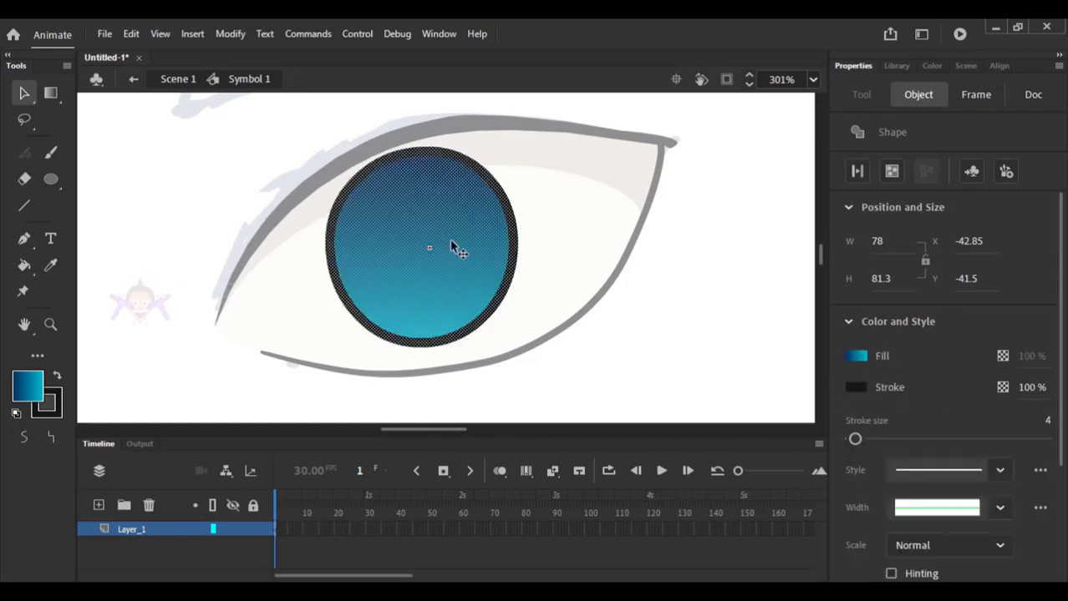
pyautogui.press('q')
pyautogui.moveTo(512, 148); pyautogui.dragTo(512, 152)
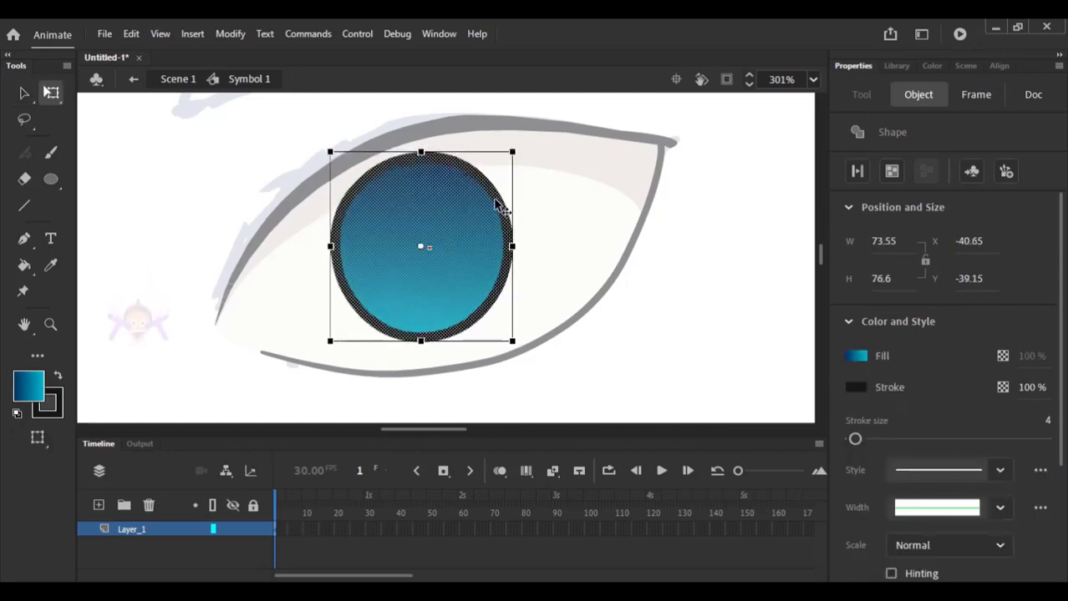
# Convert the iris outline from a stroke into a filled shape.
pyautogui.press('Escape')
pyautogui.doubleClick(480, 209)
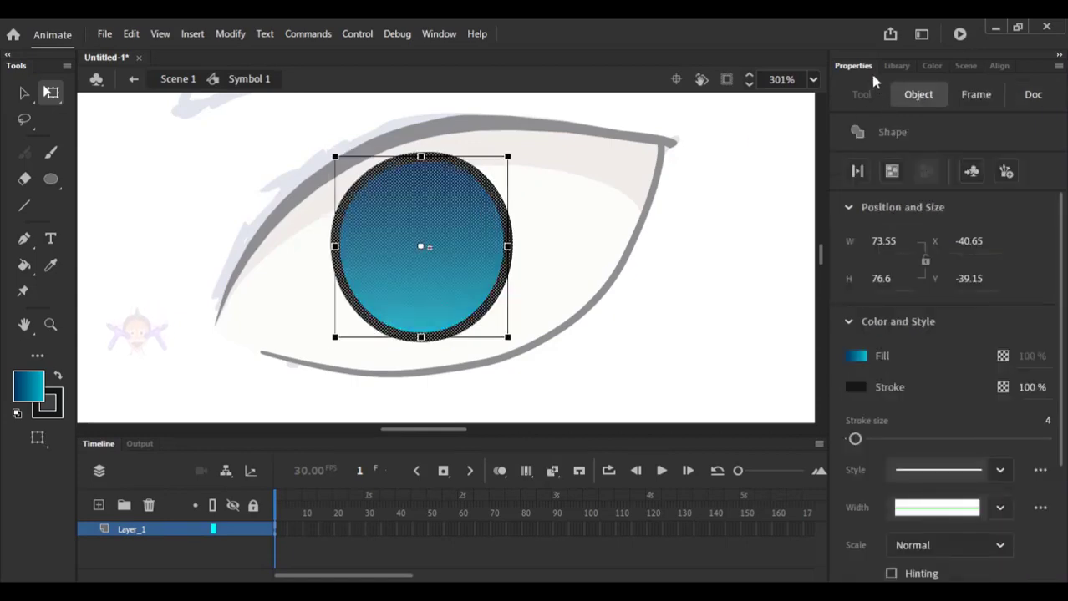
pyautogui.click(857, 171)
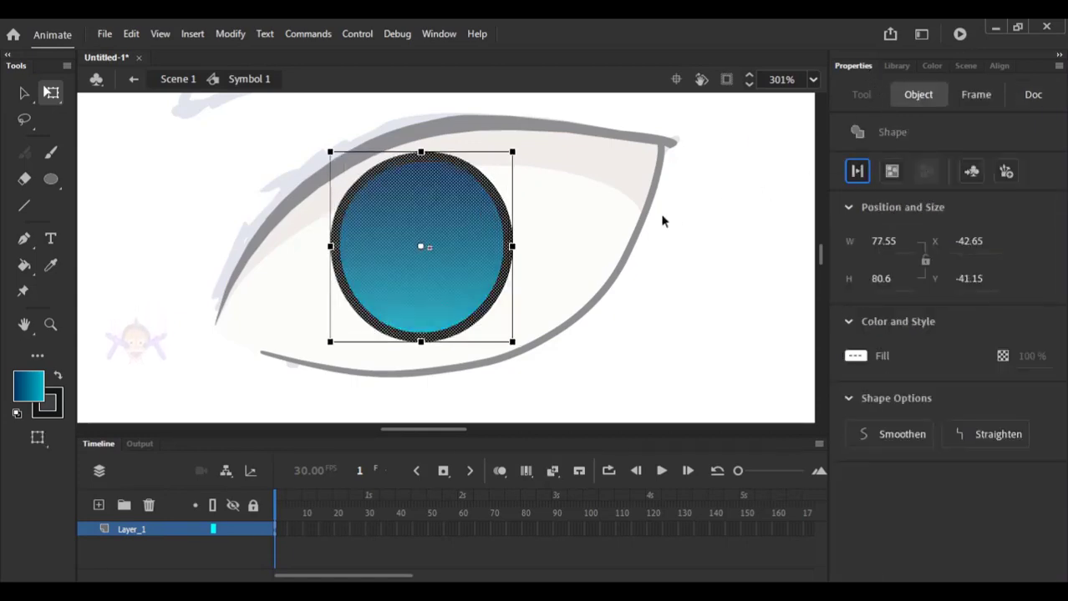
pyautogui.click(664, 219)
# Reshape the inner edge of the black iris ring so it is thicker along the upper part.
pyautogui.press('v')
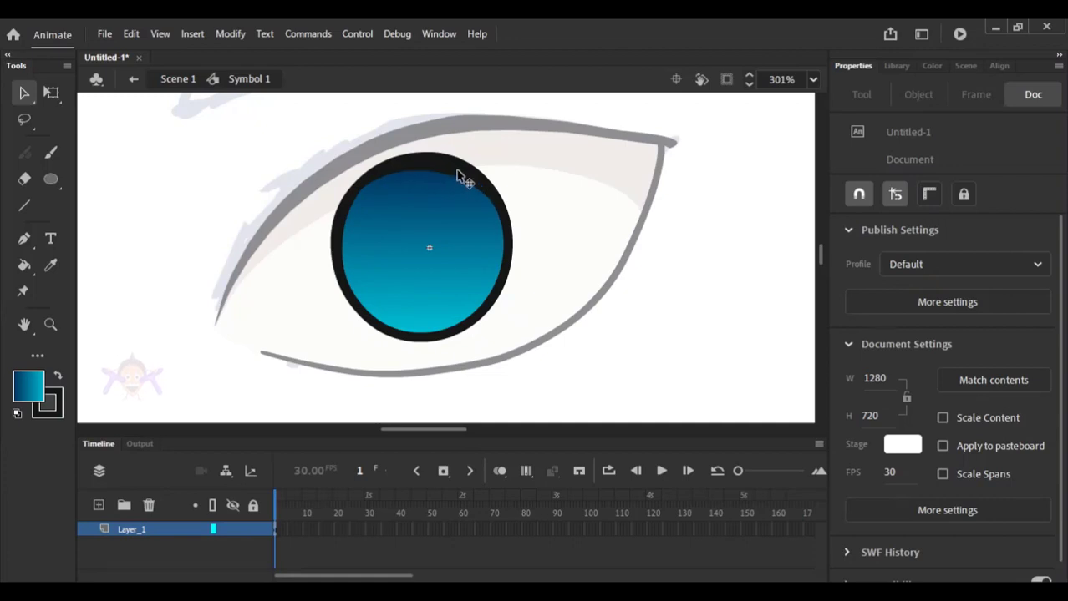
pyautogui.moveTo(493, 211); pyautogui.dragTo(495, 214)
pyautogui.moveTo(406, 332); pyautogui.dragTo(408, 333)
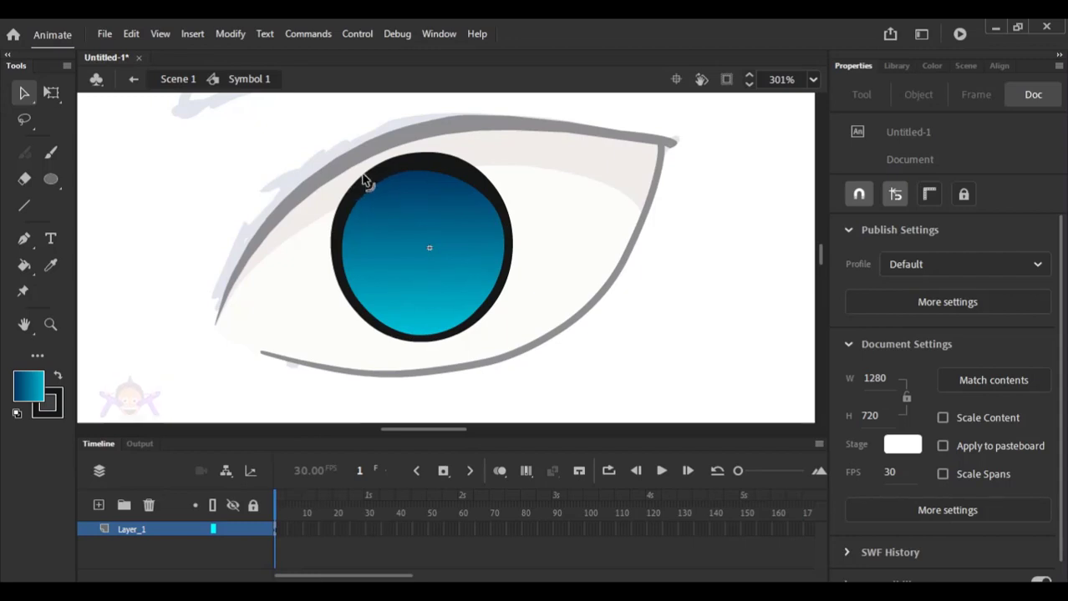
pyautogui.moveTo(362, 174); pyautogui.dragTo(363, 177)
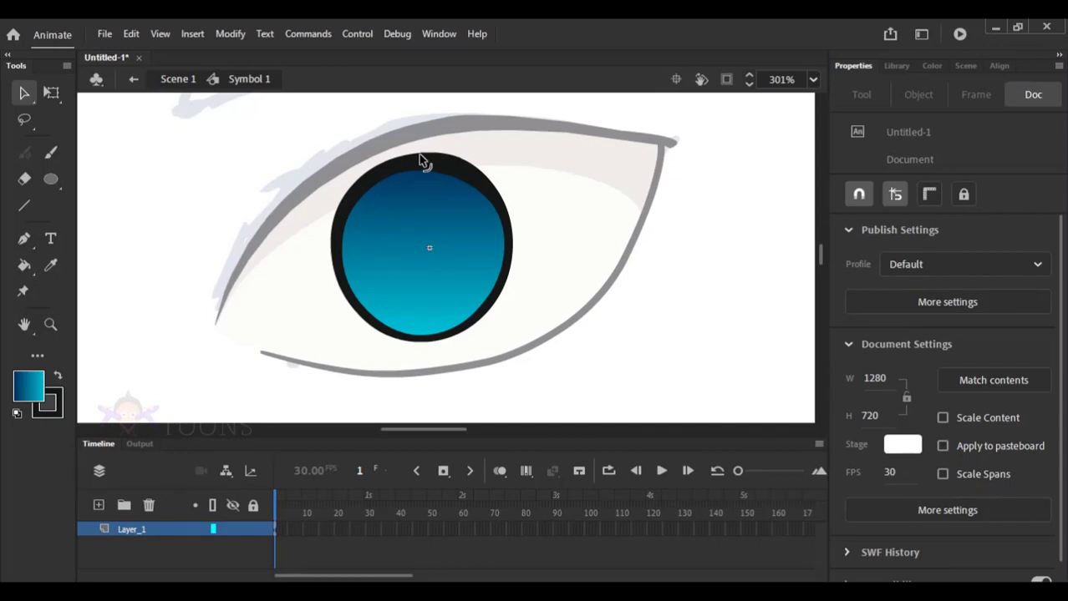
# Draw a near-black oval pupil without a stroke at the centre of the iris, redrawing it slightly smaller than the first try.
pyautogui.click(50, 178)
pyautogui.click(59, 379)
pyautogui.click(47, 404)
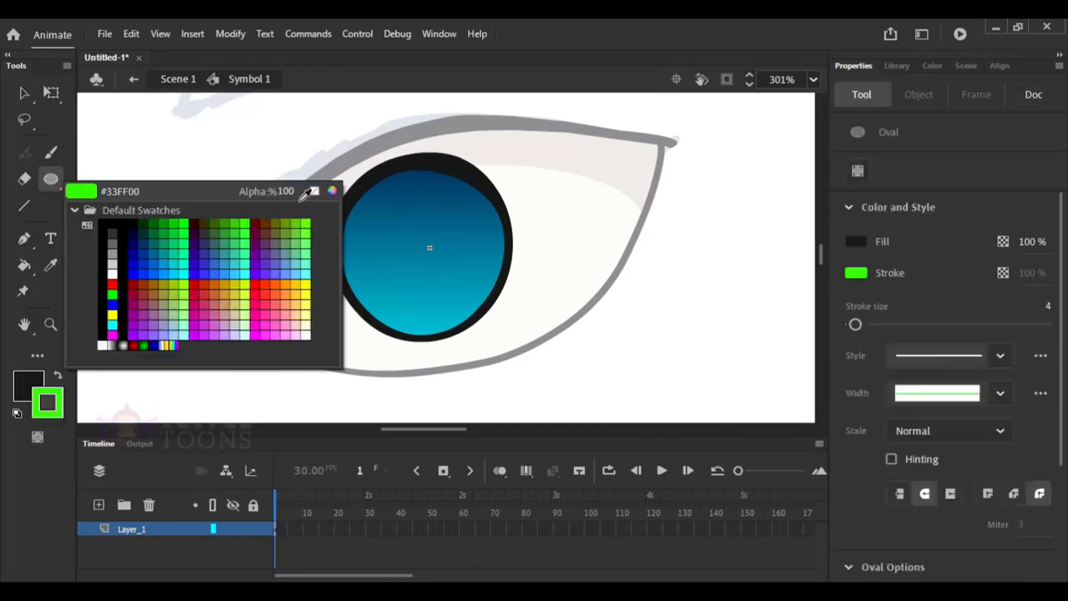
pyautogui.click(305, 186)
pyautogui.moveTo(388, 214); pyautogui.dragTo(446, 286)
pyautogui.moveTo(334, 153); pyautogui.dragTo(533, 373)
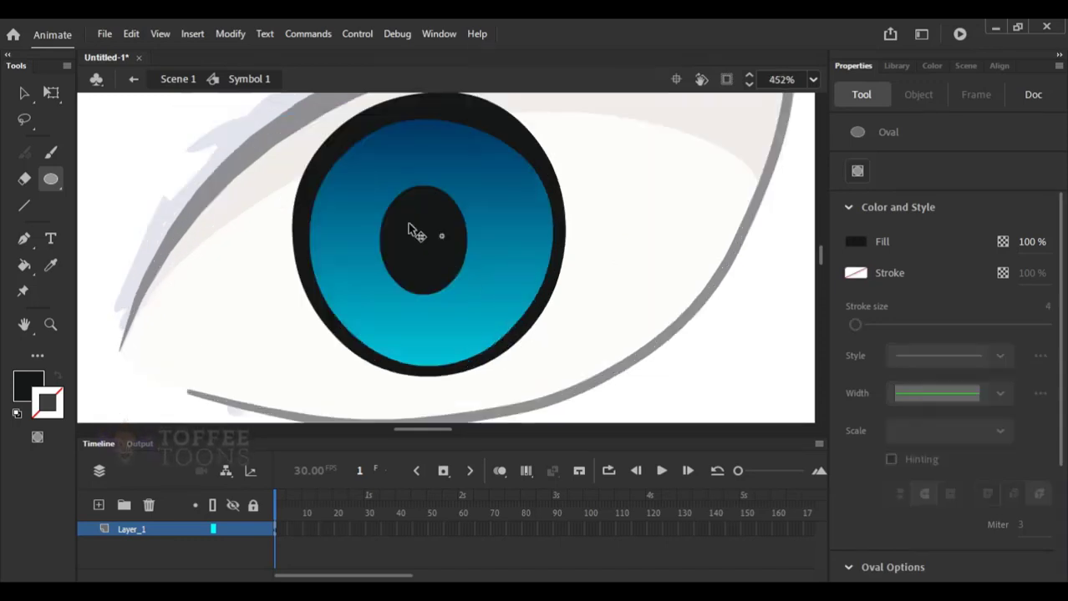
pyautogui.hotkey('ctrl', 'z')
pyautogui.moveTo(383, 196); pyautogui.dragTo(464, 291)
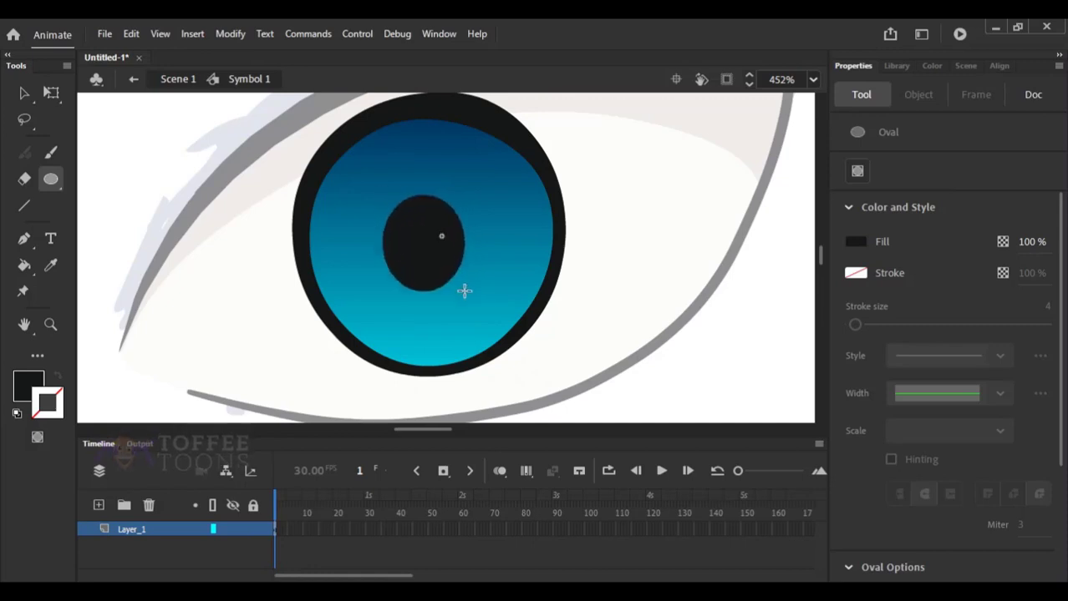
pyautogui.press('v')
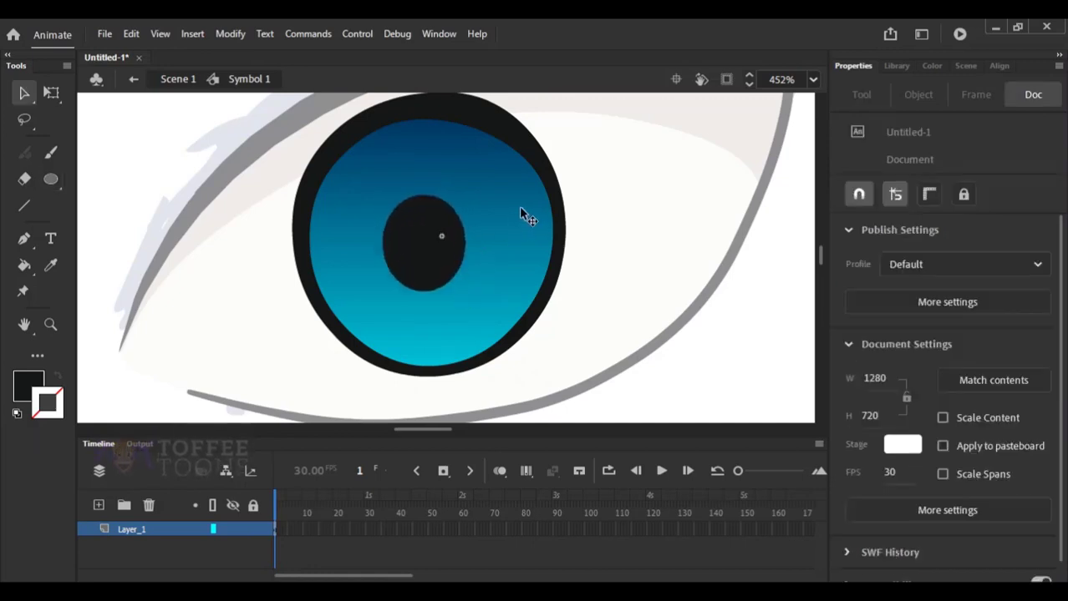
# Set up the Classic Brush with a white fill and size 4.
pyautogui.click(50, 179)
pyautogui.click(50, 153)
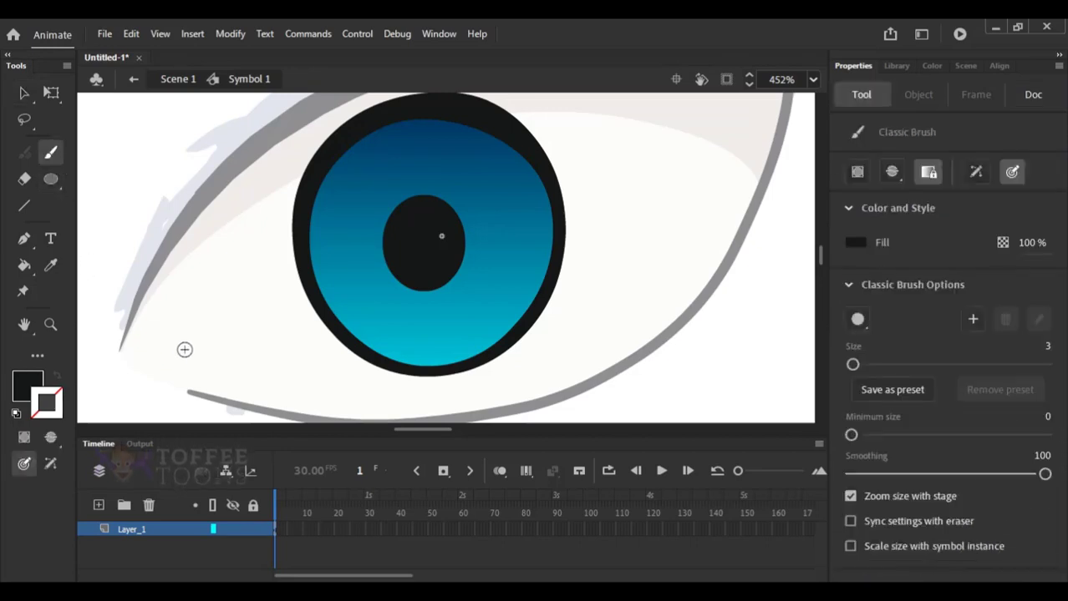
pyautogui.press('x')
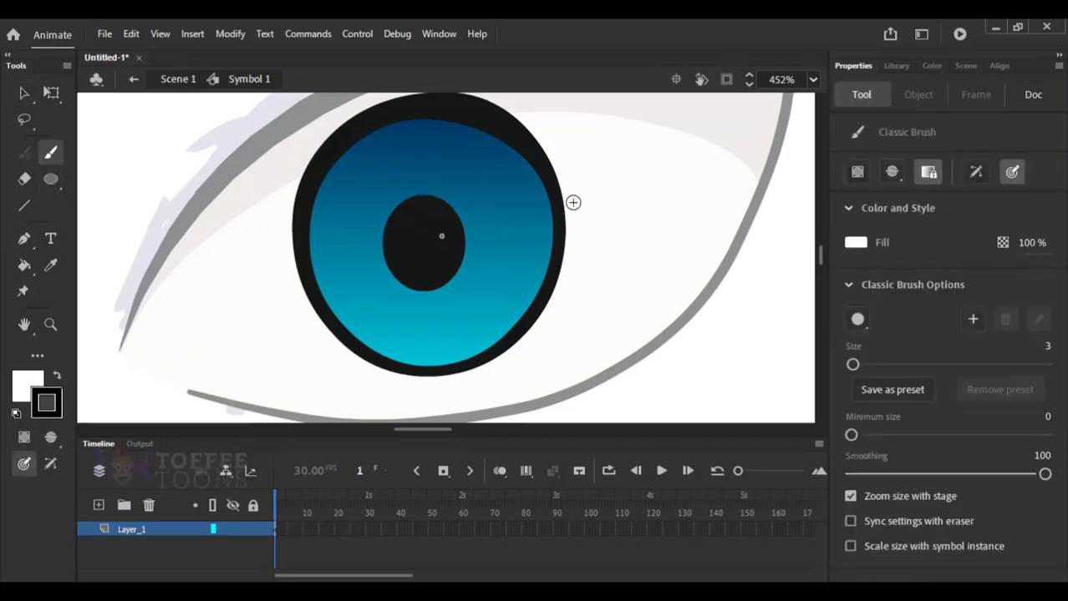
pyautogui.moveTo(852, 365); pyautogui.dragTo(853, 365)
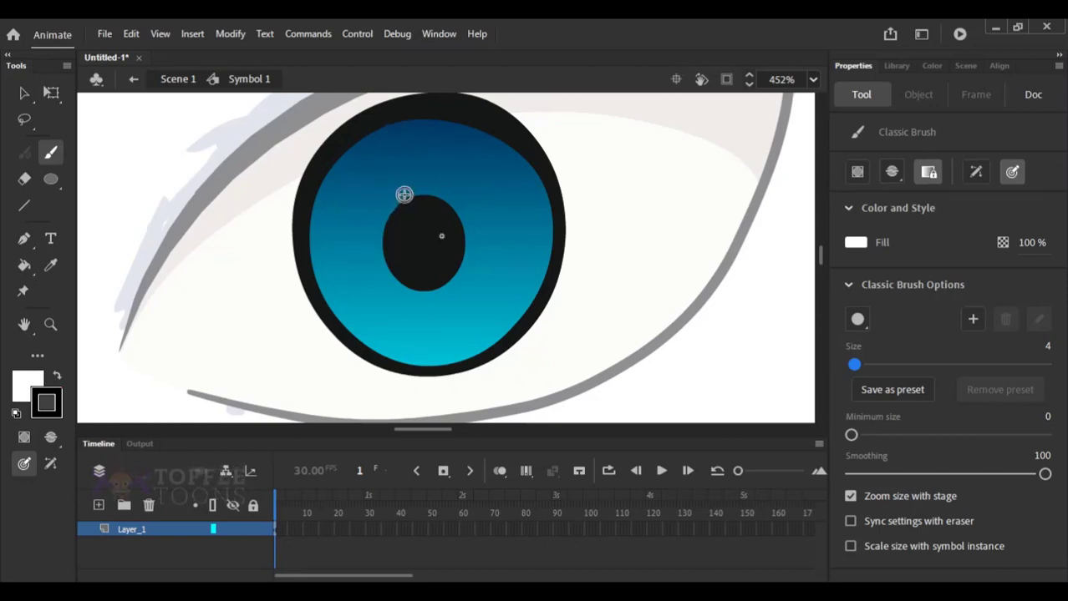
pyautogui.moveTo(391, 207)
pyautogui.mouseDown()
pyautogui.moveTo(388, 224)
pyautogui.moveTo(407, 201)
pyautogui.moveTo(396, 211)
pyautogui.mouseUp()
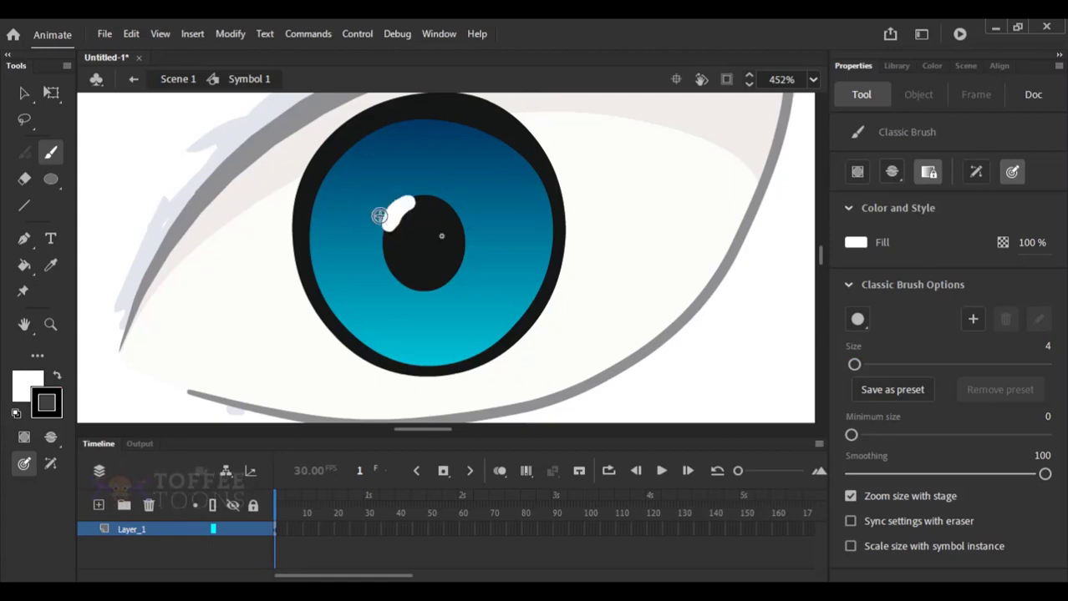
pyautogui.click(380, 240)
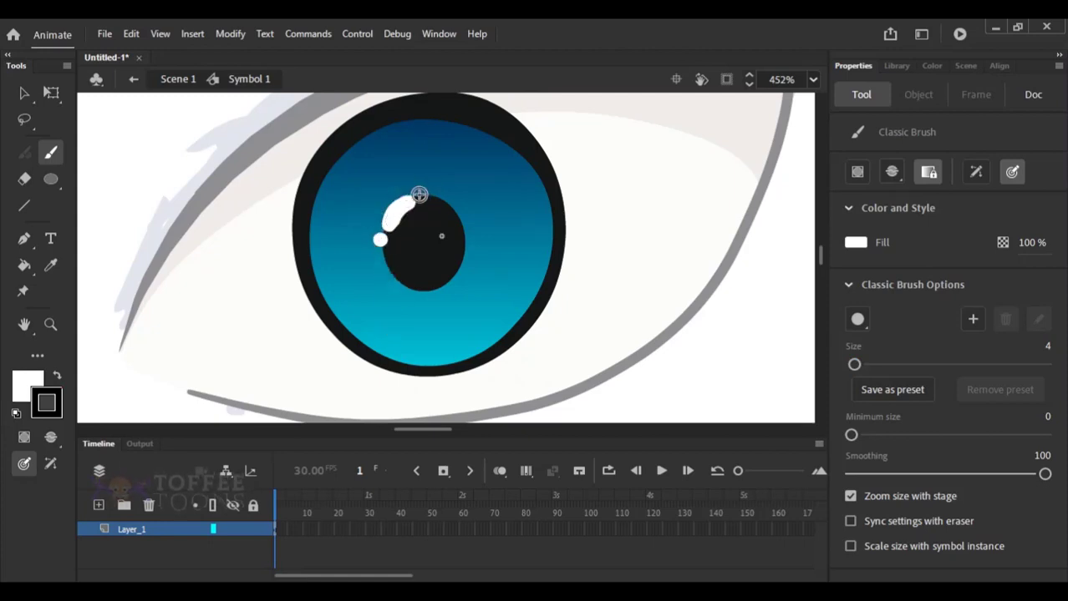
pyautogui.hotkey('ctrl', 'z')
pyautogui.hotkey('ctrl', 'z')
# Paint a thick curved white highlight on the iris along the upper-left edge of the pupil.
pyautogui.moveTo(391, 186)
pyautogui.mouseDown()
pyautogui.moveTo(376, 215)
pyautogui.moveTo(393, 187)
pyautogui.moveTo(401, 202)
pyautogui.moveTo(381, 196)
pyautogui.mouseUp()
pyautogui.hotkey('ctrl', 'z')
pyautogui.hotkey('ctrl', 'z')
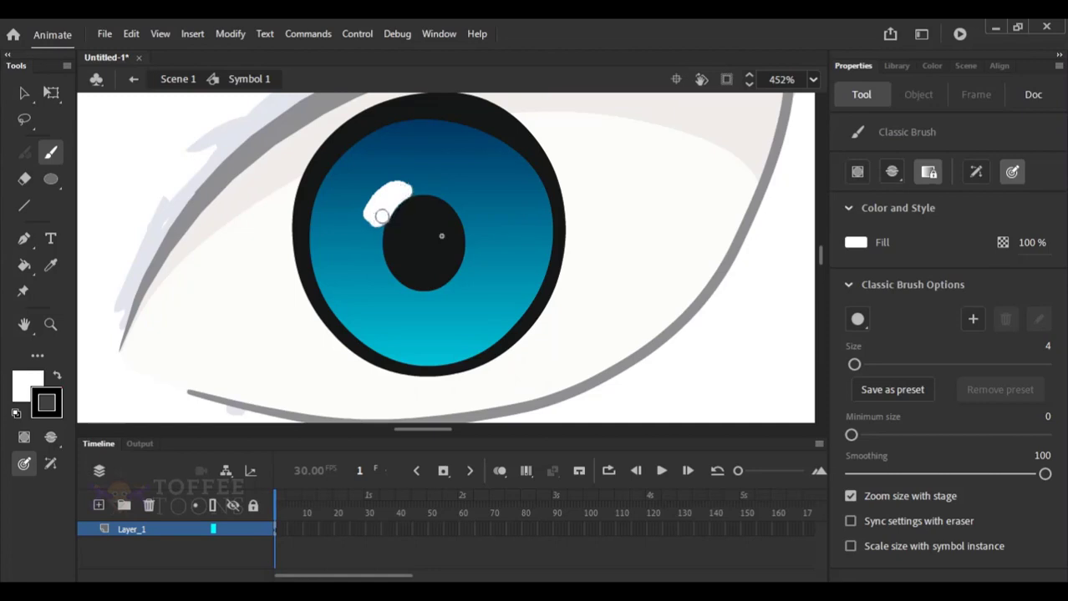
pyautogui.moveTo(381, 216); pyautogui.dragTo(376, 220)
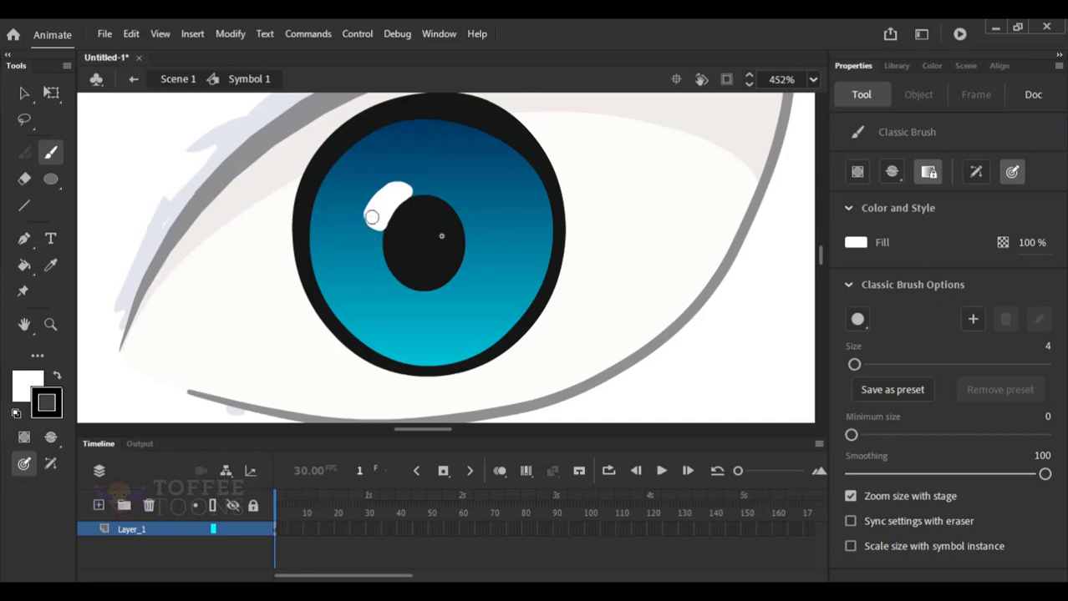
# Reduce the brush size to 2 and paint a small second white highlight just below the large one.
pyautogui.moveTo(853, 365); pyautogui.dragTo(851, 366)
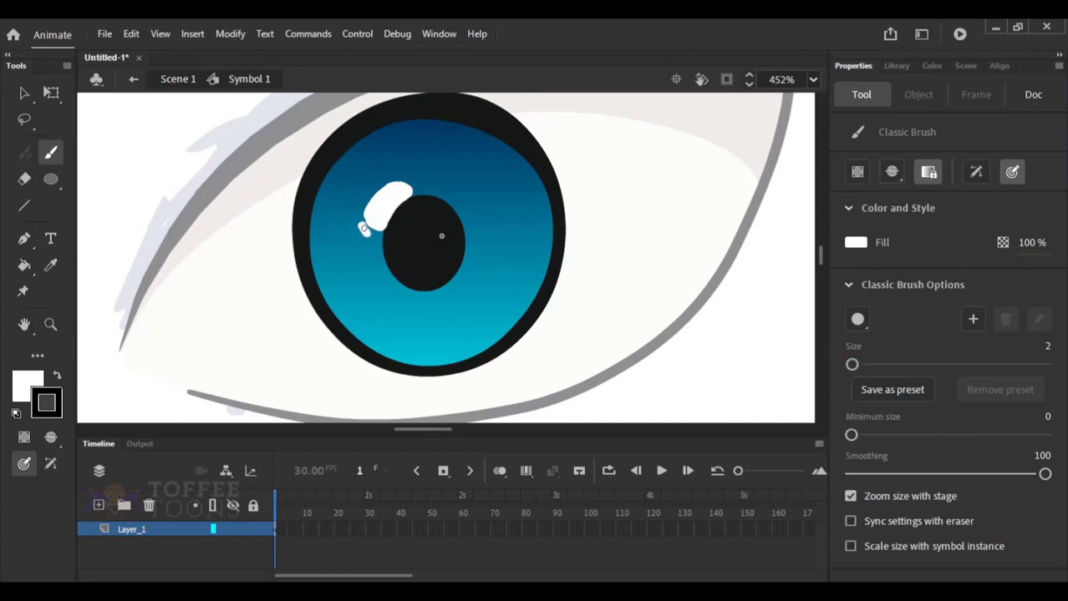
pyautogui.moveTo(371, 236); pyautogui.dragTo(375, 243)
pyautogui.hotkey('ctrl', 'z')
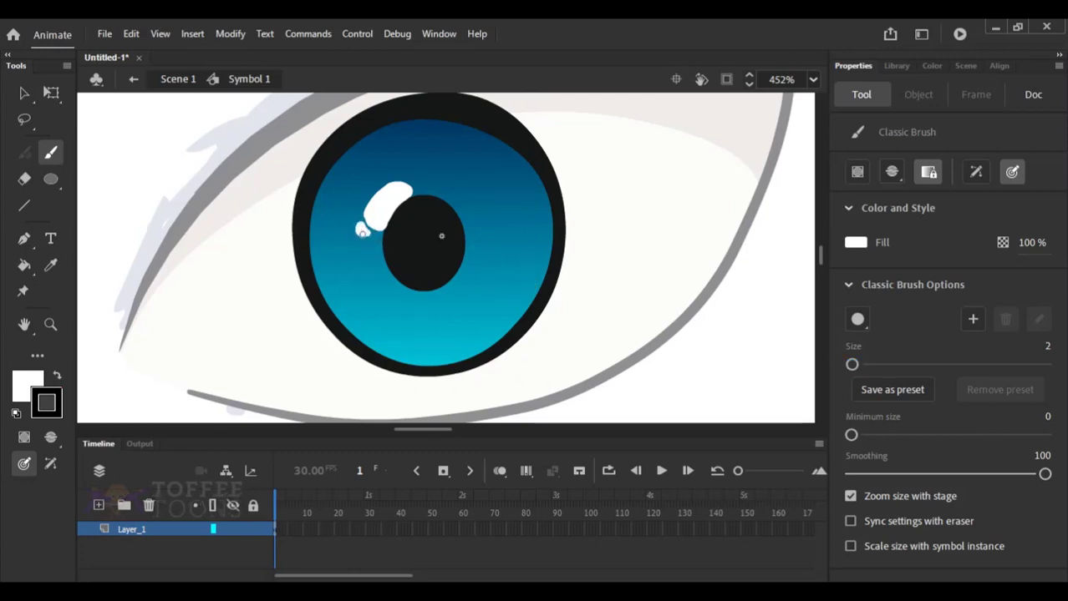
pyautogui.hotkey('ctrl', '-')
pyautogui.hotkey('ctrl', '-')
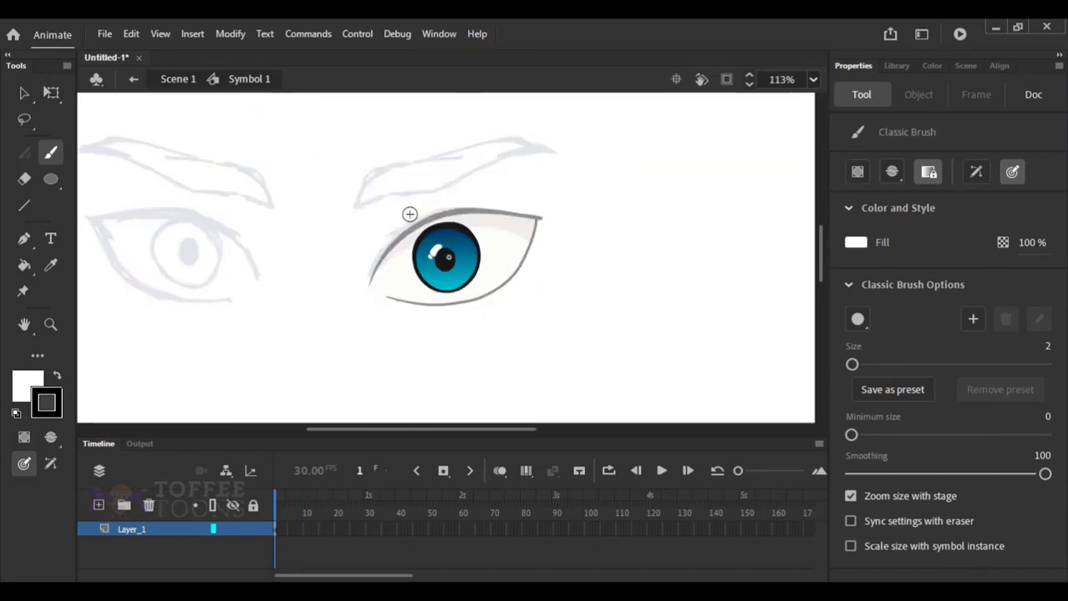
# Recolour the iris fill's gradient, giving it a richer blue dark stop and setting the light stop to 0061D4.
pyautogui.moveTo(371, 201); pyautogui.dragTo(496, 315)
pyautogui.press('v')
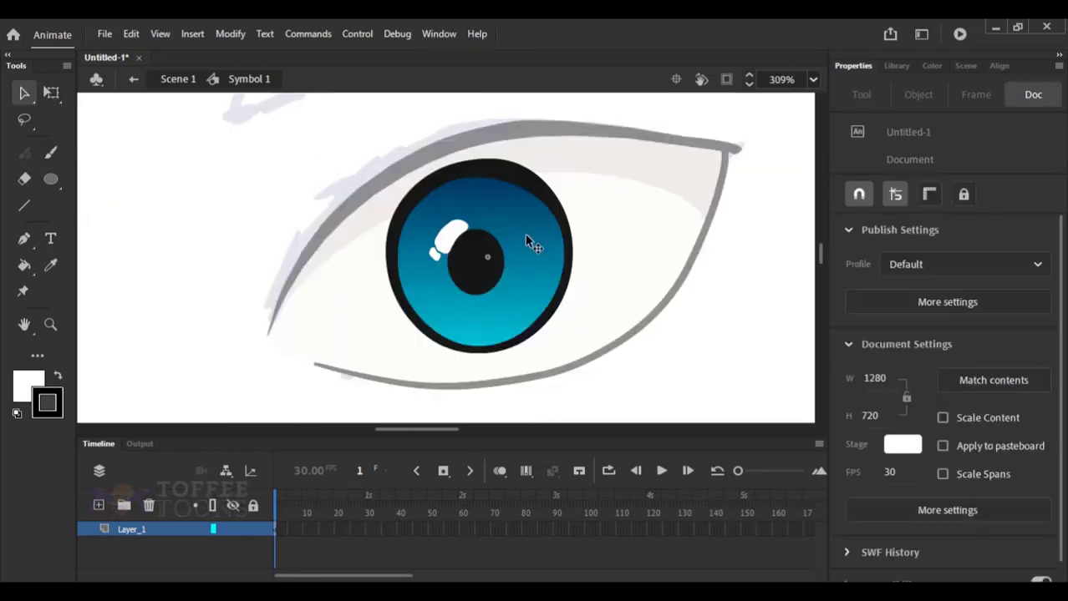
pyautogui.moveTo(479, 194); pyautogui.dragTo(424, 198)
pyautogui.click(450, 237)
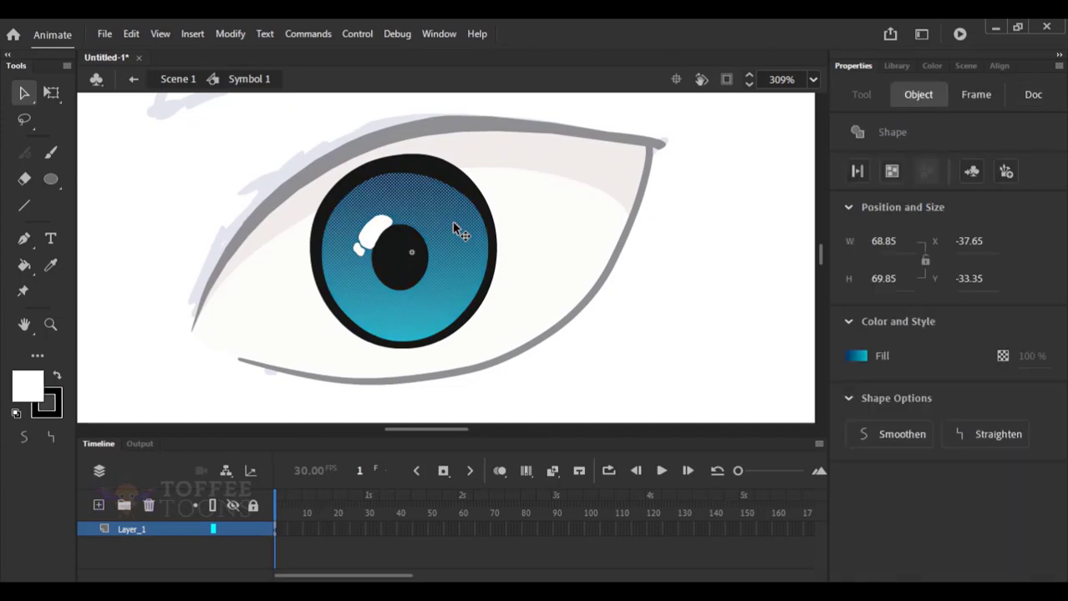
pyautogui.click(934, 67)
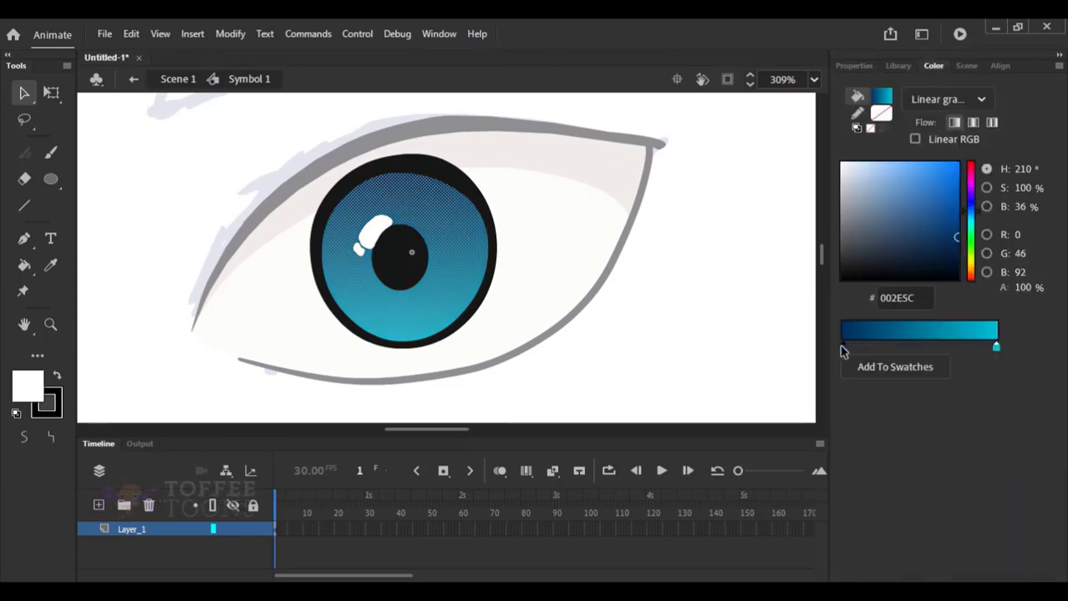
pyautogui.click(957, 238)
pyautogui.moveTo(972, 212); pyautogui.dragTo(958, 208)
pyautogui.click(997, 347)
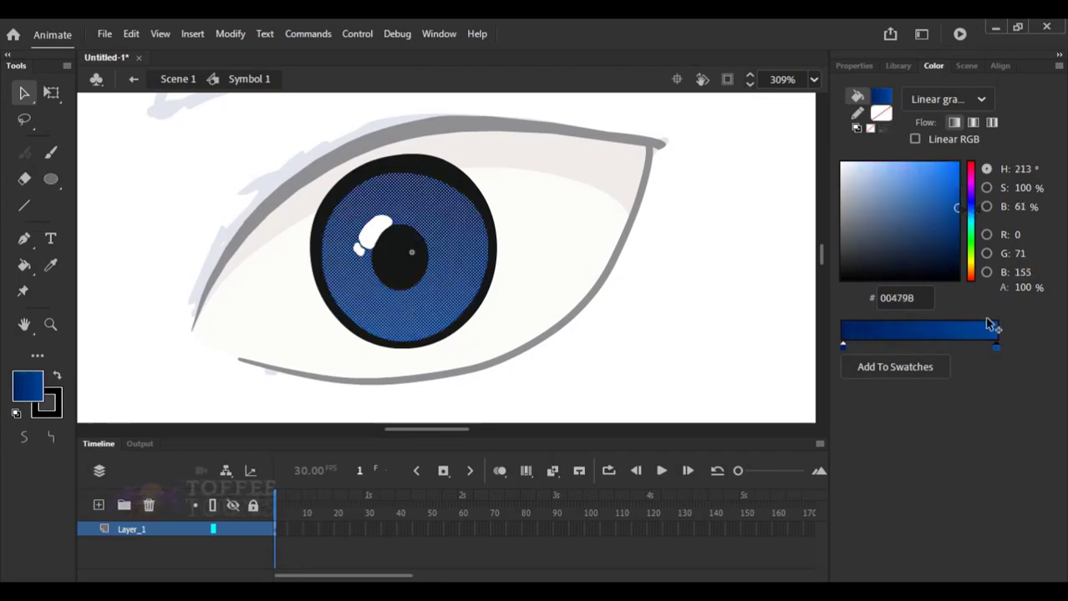
pyautogui.moveTo(957, 207); pyautogui.dragTo(957, 181)
pyautogui.click(674, 262)
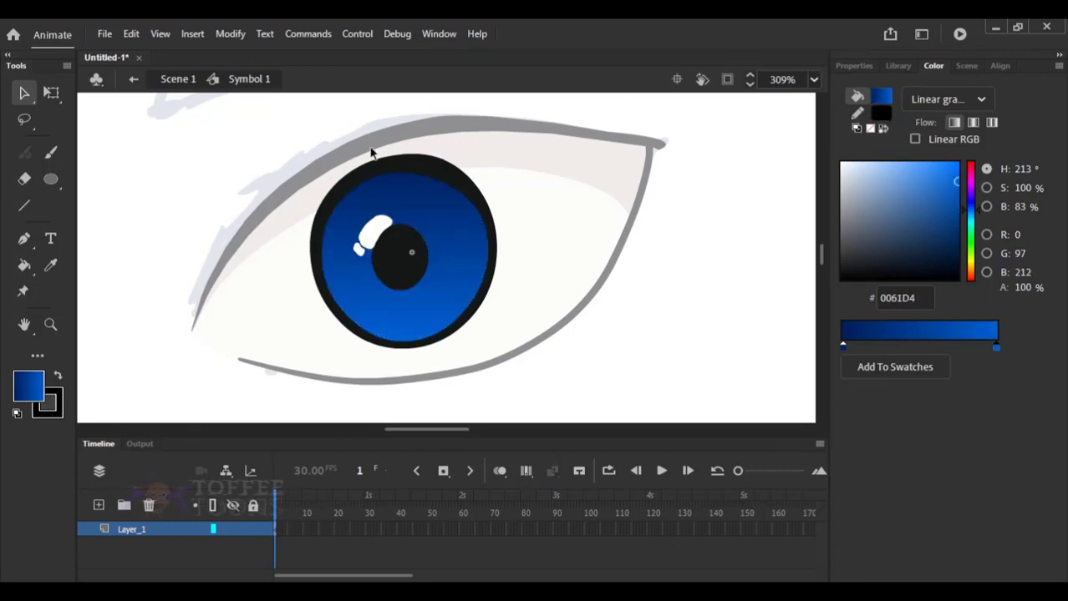
# Return to Scene 1 and check the recoloured eye as a whole beside the sketch.
pyautogui.click(178, 78)
pyautogui.click(123, 162)
pyautogui.hotkey('ctrl', '-')
pyautogui.hotkey('ctrl', '-')
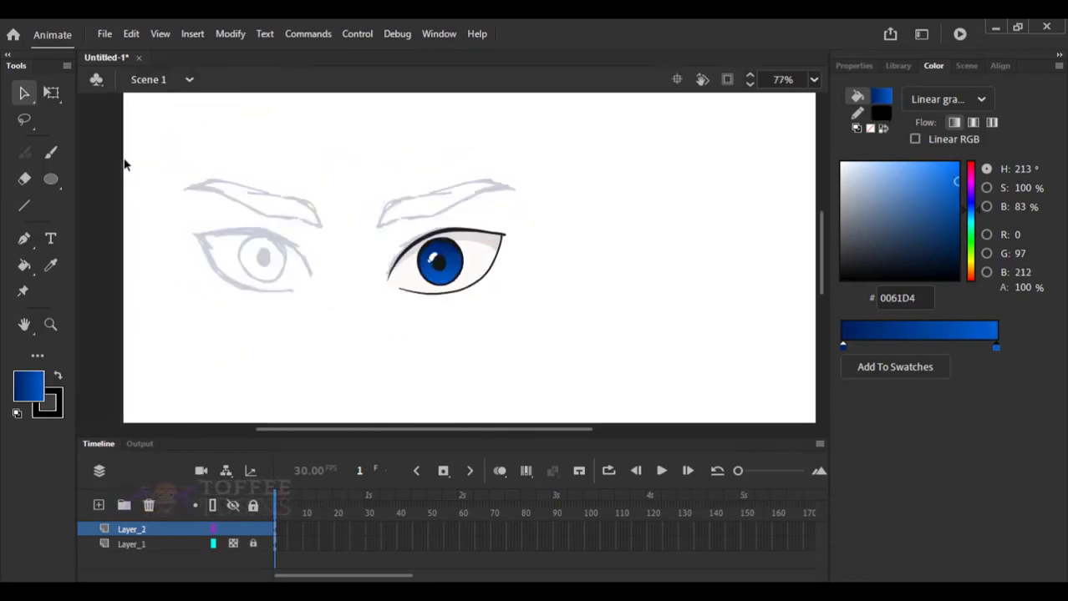
# Reopen the iris symbol for editing in place, with the iris shown close up.
pyautogui.doubleClick(439, 263)
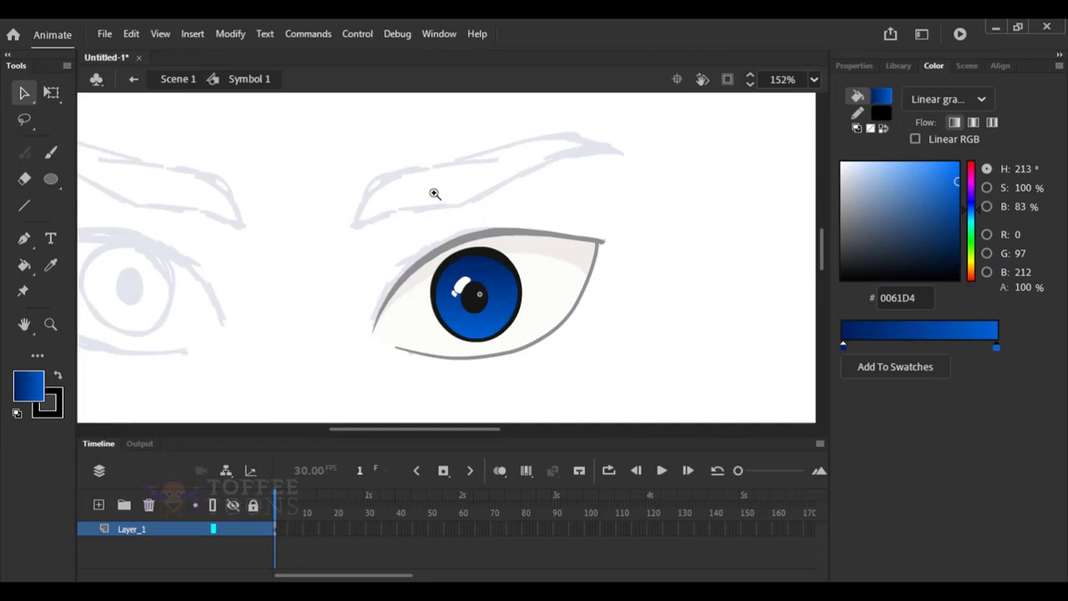
pyautogui.moveTo(434, 194); pyautogui.dragTo(559, 343)
pyautogui.moveTo(557, 269); pyautogui.dragTo(519, 248)
pyautogui.click(420, 313)
pyautogui.click(489, 229)
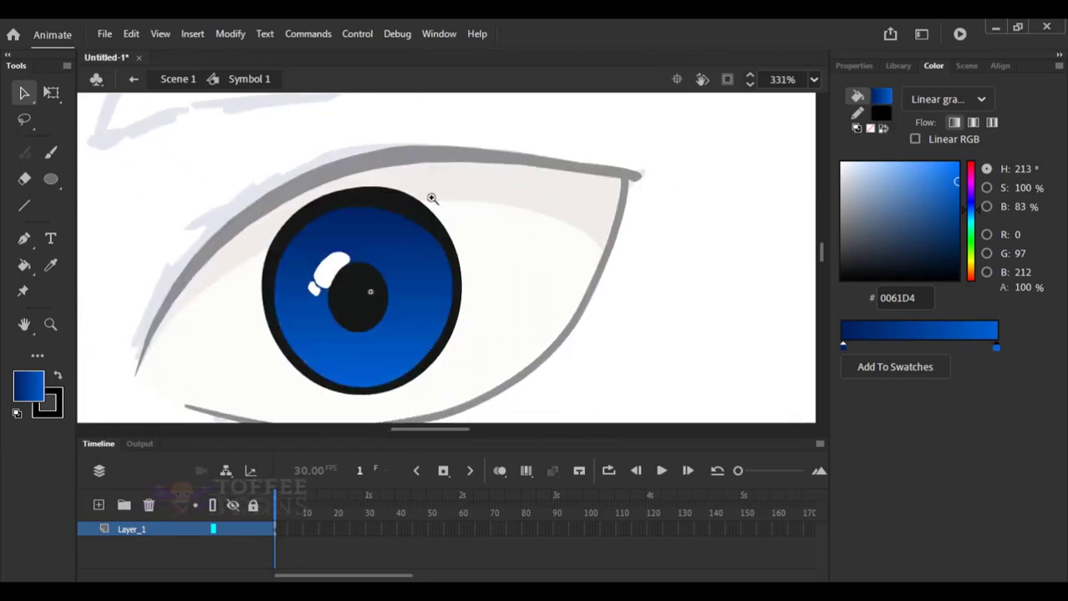
# Outline a closed crescent around the lower half of the pupil using the Paint Brush with a white 0.1 stroke.
pyautogui.moveTo(291, 161); pyautogui.dragTo(510, 418)
pyautogui.moveTo(161, 192); pyautogui.dragTo(147, 181)
pyautogui.click(50, 156)
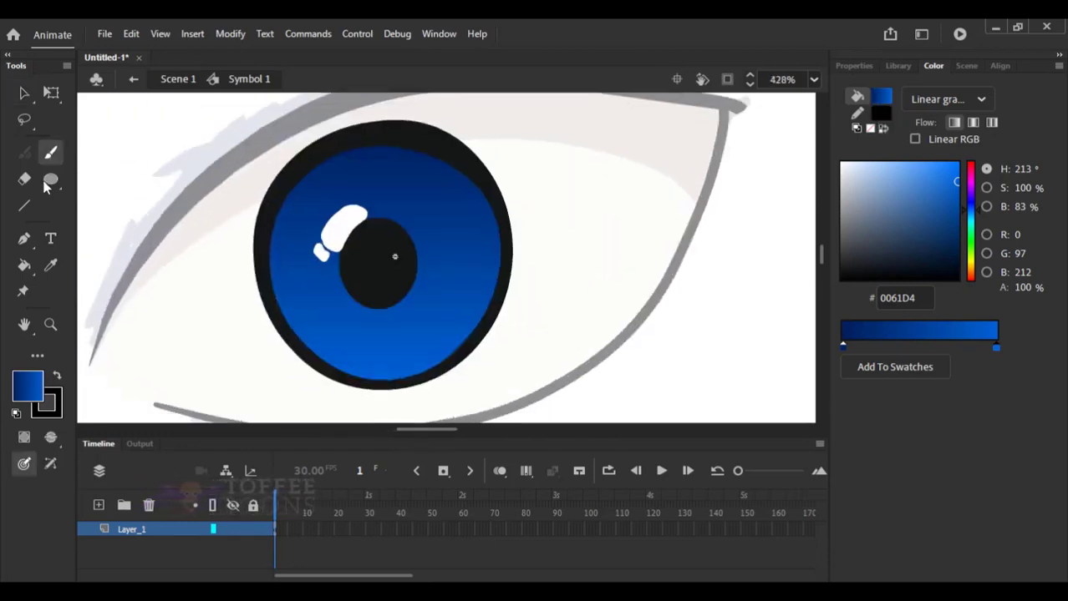
pyautogui.click(58, 409)
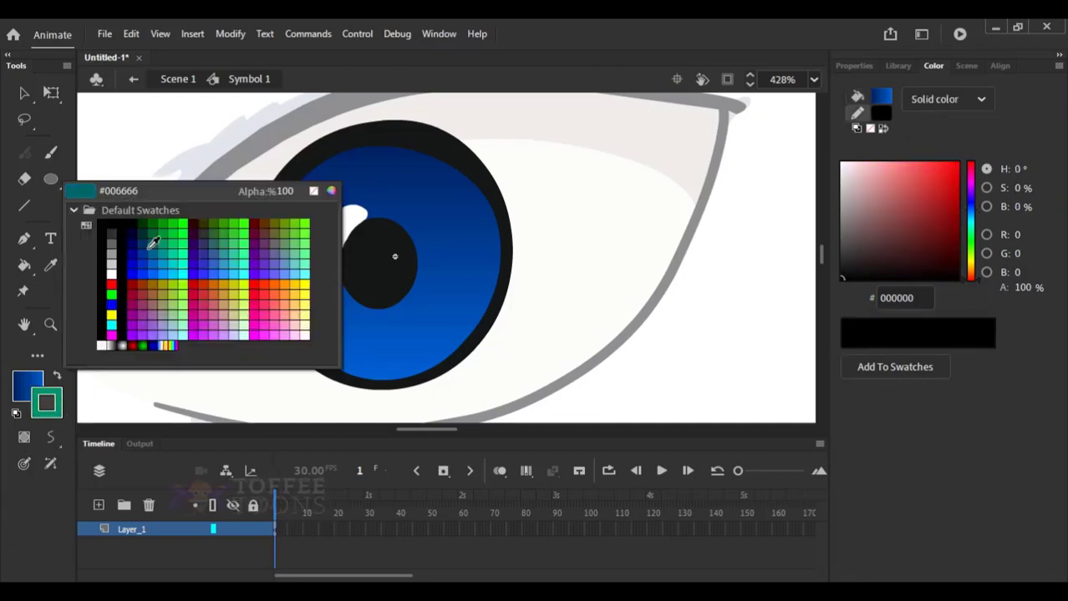
pyautogui.click(119, 273)
pyautogui.click(854, 65)
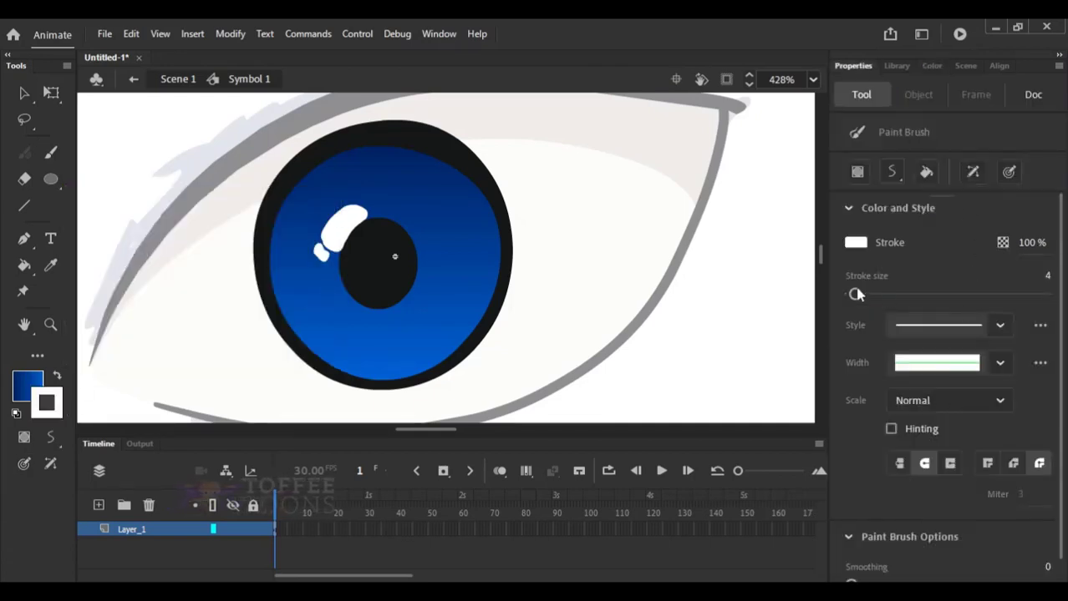
pyautogui.moveTo(322, 284)
pyautogui.mouseDown()
pyautogui.moveTo(340, 305)
pyautogui.moveTo(382, 320)
pyautogui.moveTo(445, 273)
pyautogui.moveTo(359, 308)
pyautogui.moveTo(382, 313)
pyautogui.moveTo(345, 309)
pyautogui.mouseUp()
pyautogui.hotkey('ctrl', 'z')
pyautogui.hotkey('ctrl', 'z')
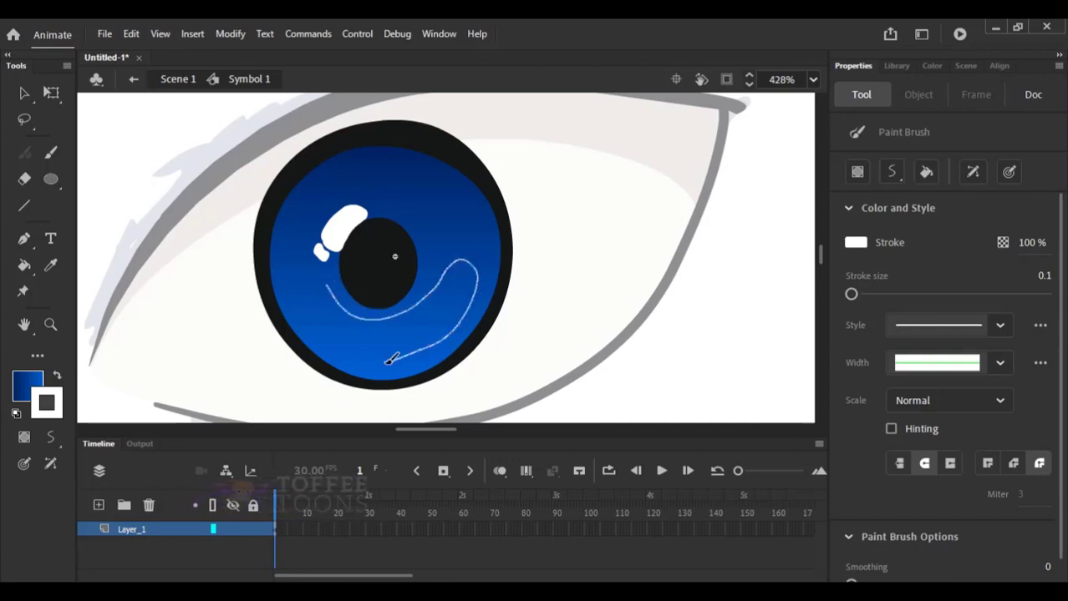
pyautogui.moveTo(319, 331)
pyautogui.mouseDown()
pyautogui.moveTo(302, 302)
pyautogui.moveTo(305, 272)
pyautogui.mouseUp()
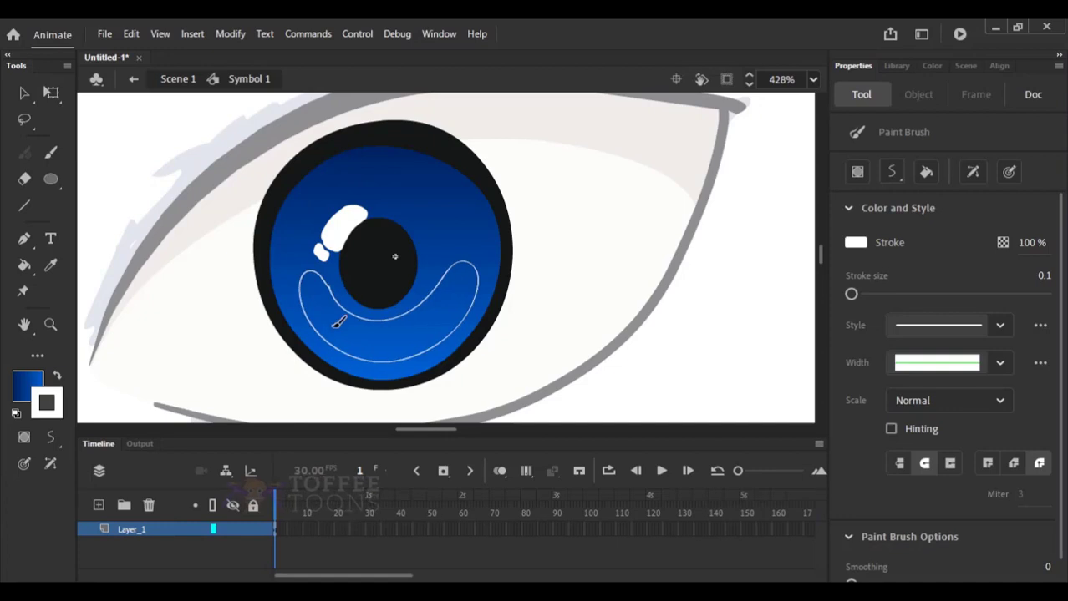
pyautogui.press('v')
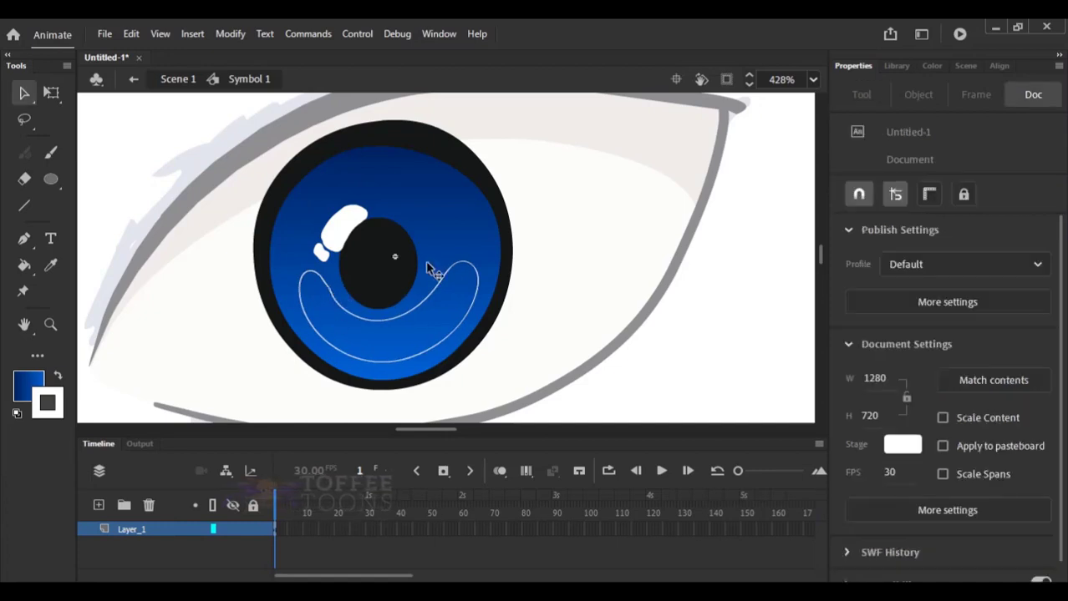
# Mix the solid light blue 00A4F8 and fill the outlined crescent below the pupil with it.
pyautogui.press('i')
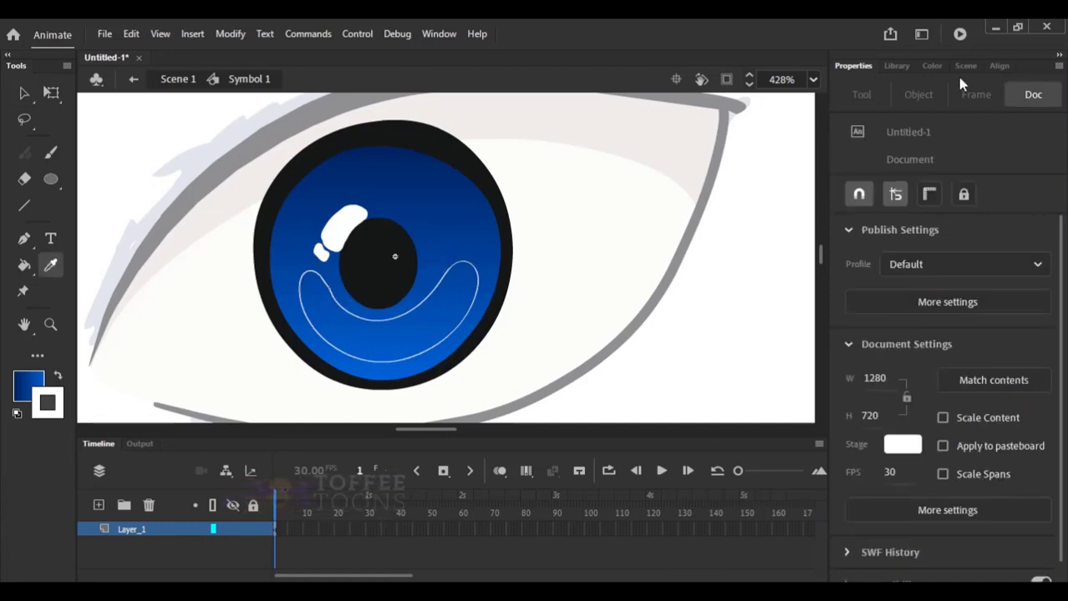
pyautogui.click(932, 67)
pyautogui.moveTo(970, 229); pyautogui.dragTo(956, 171)
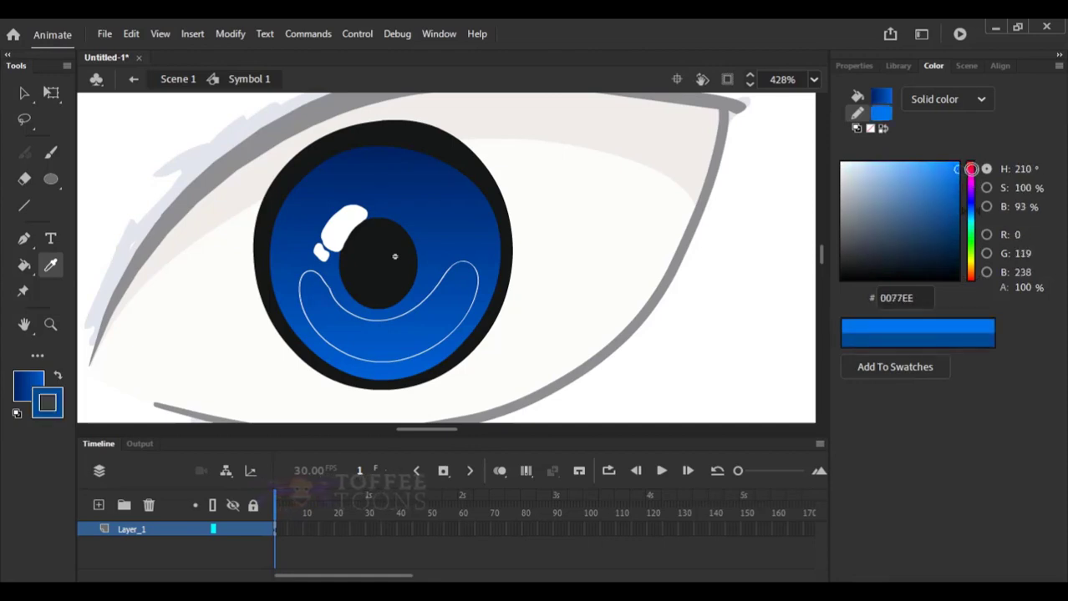
pyautogui.press('k')
pyautogui.click(450, 324)
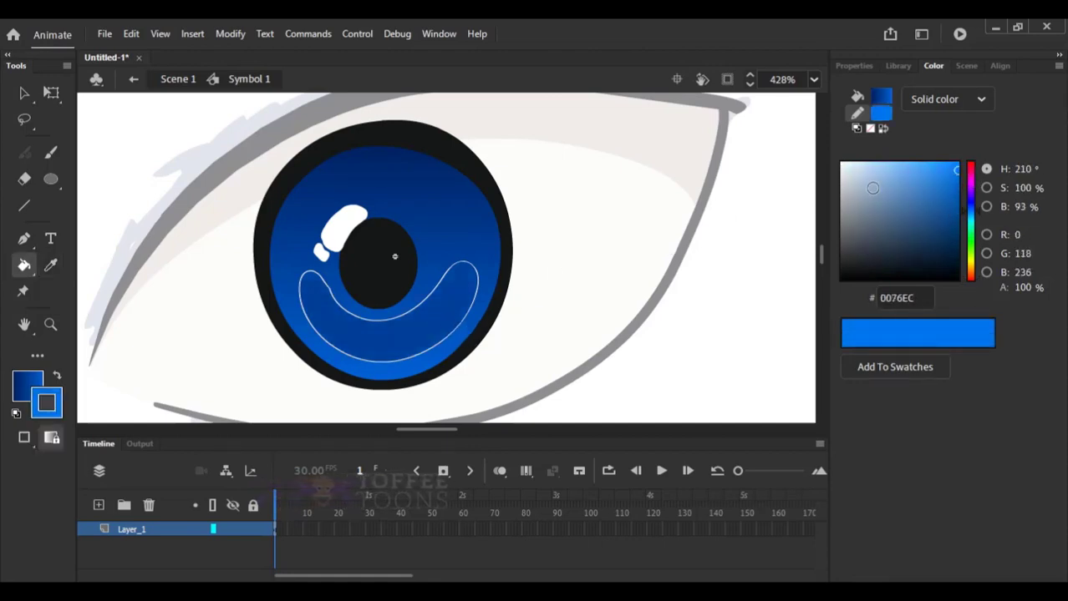
pyautogui.moveTo(972, 209); pyautogui.dragTo(970, 214)
pyautogui.moveTo(950, 178); pyautogui.dragTo(963, 165)
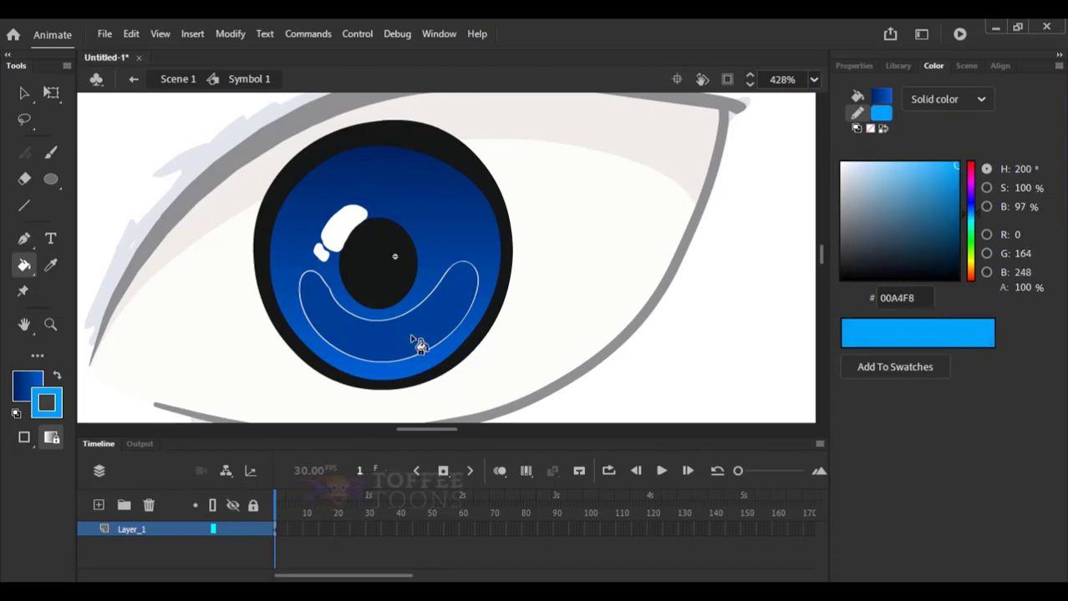
pyautogui.click(56, 376)
pyautogui.click(400, 350)
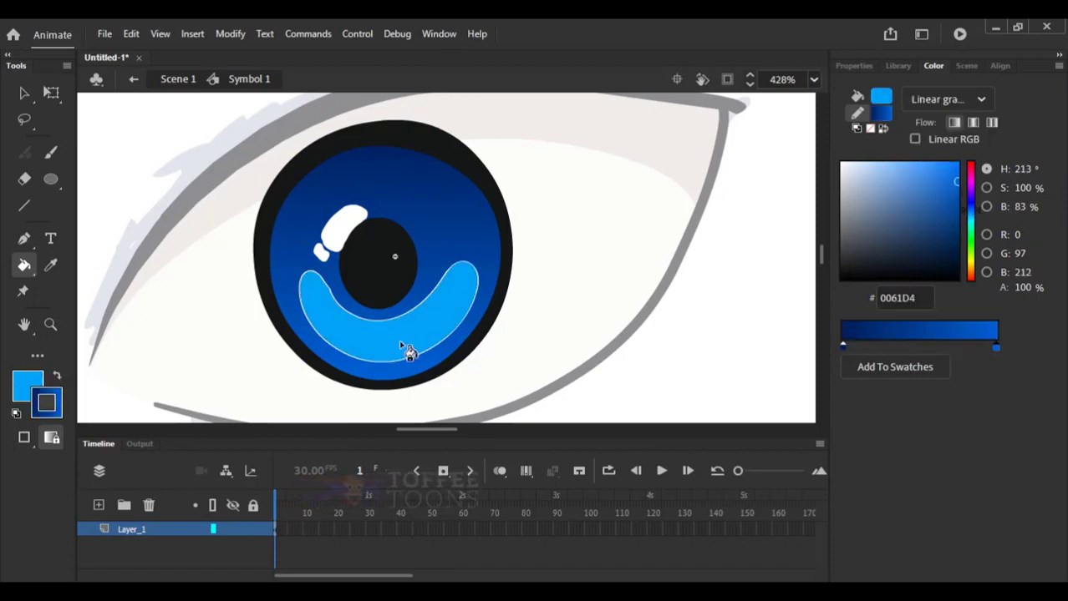
# Mix a deeper solid blue with a hue of about 212° and refill the crescent with it.
pyautogui.moveTo(974, 214); pyautogui.dragTo(969, 176)
pyautogui.click(947, 99)
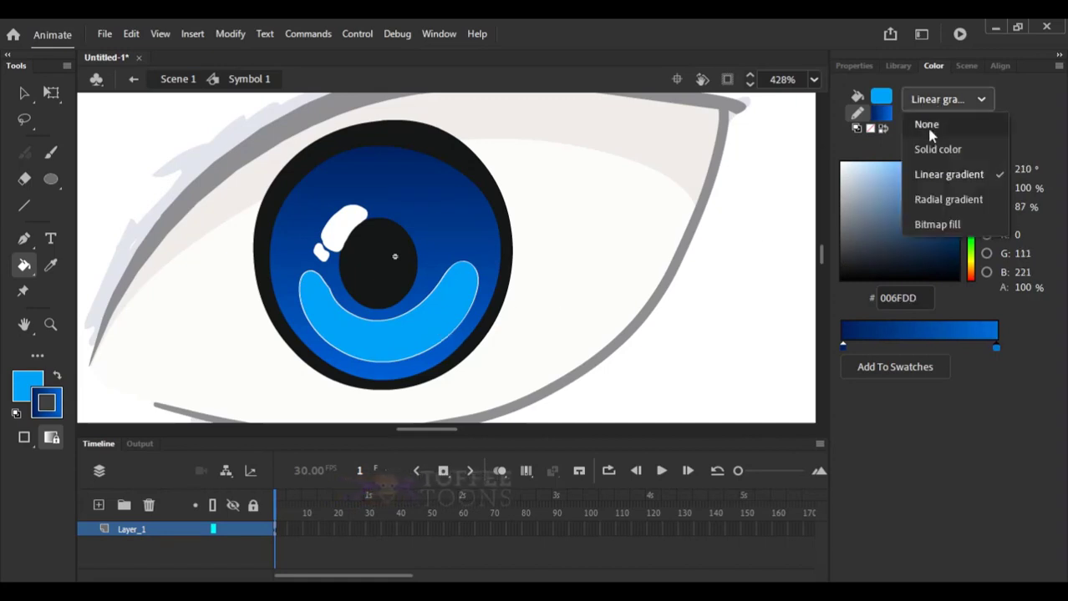
pyautogui.click(935, 146)
pyautogui.moveTo(975, 219); pyautogui.dragTo(975, 204)
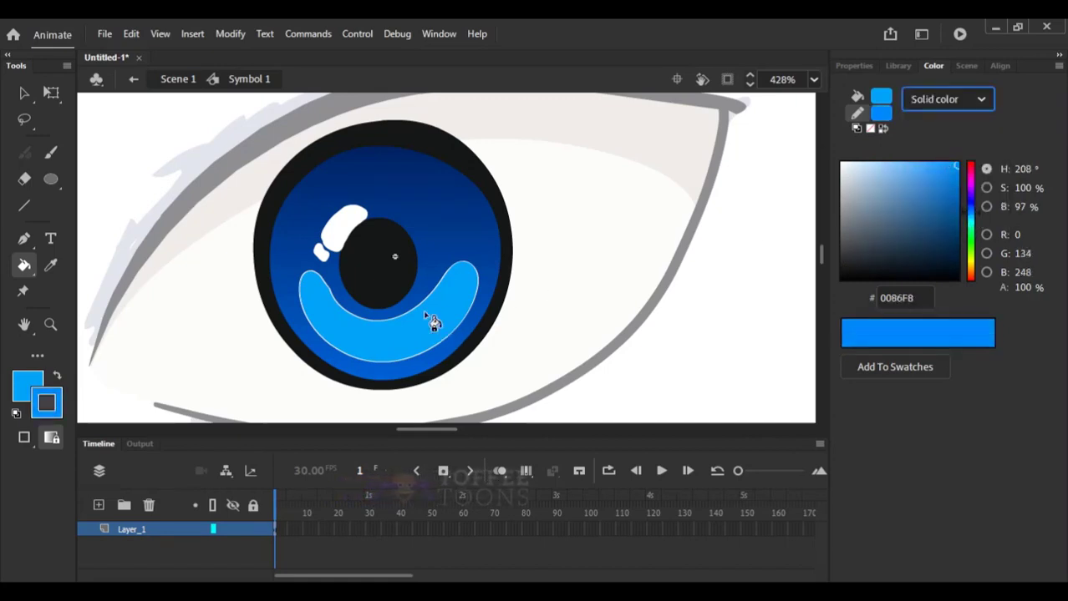
pyautogui.click(56, 376)
pyautogui.click(32, 384)
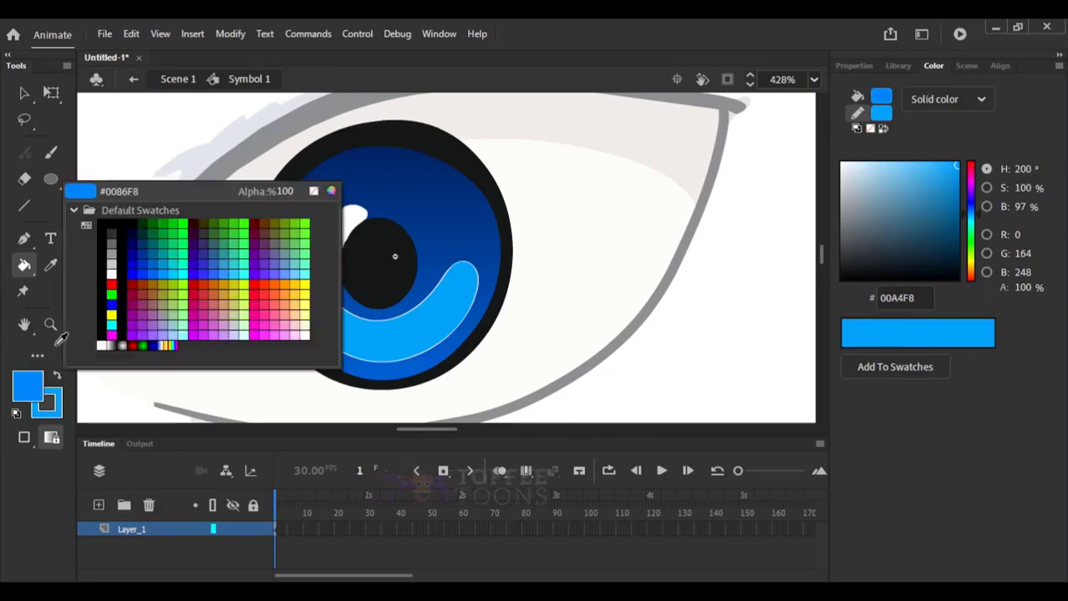
pyautogui.click(30, 385)
pyautogui.moveTo(975, 213); pyautogui.dragTo(975, 210)
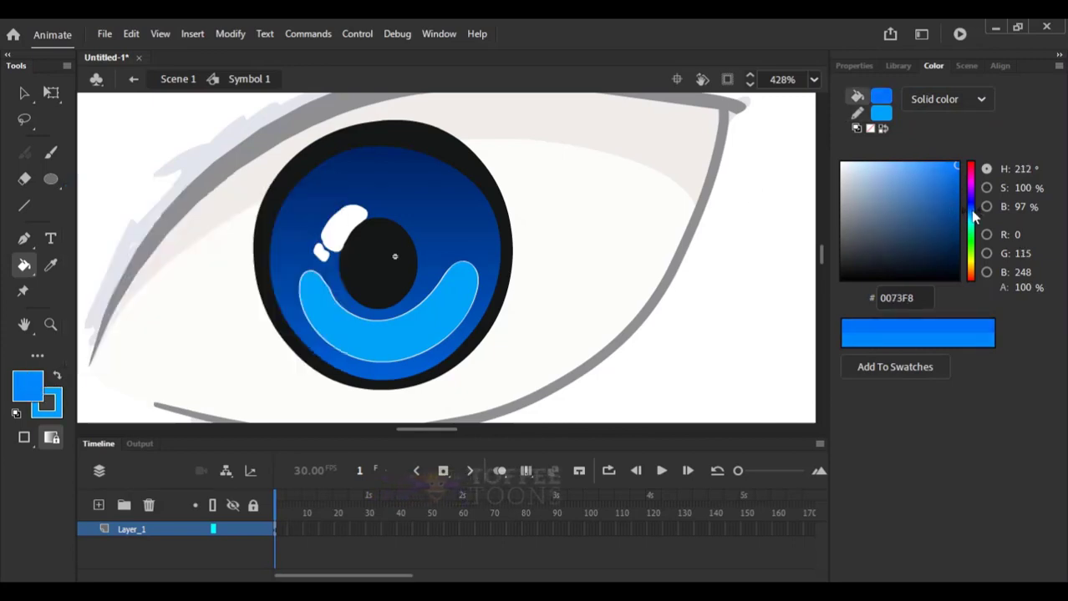
pyautogui.click(428, 324)
# Delete the crescent's thin white outline and recolour its fill to 009AF8.
pyautogui.press('v')
pyautogui.doubleClick(462, 327)
pyautogui.press('Delete')
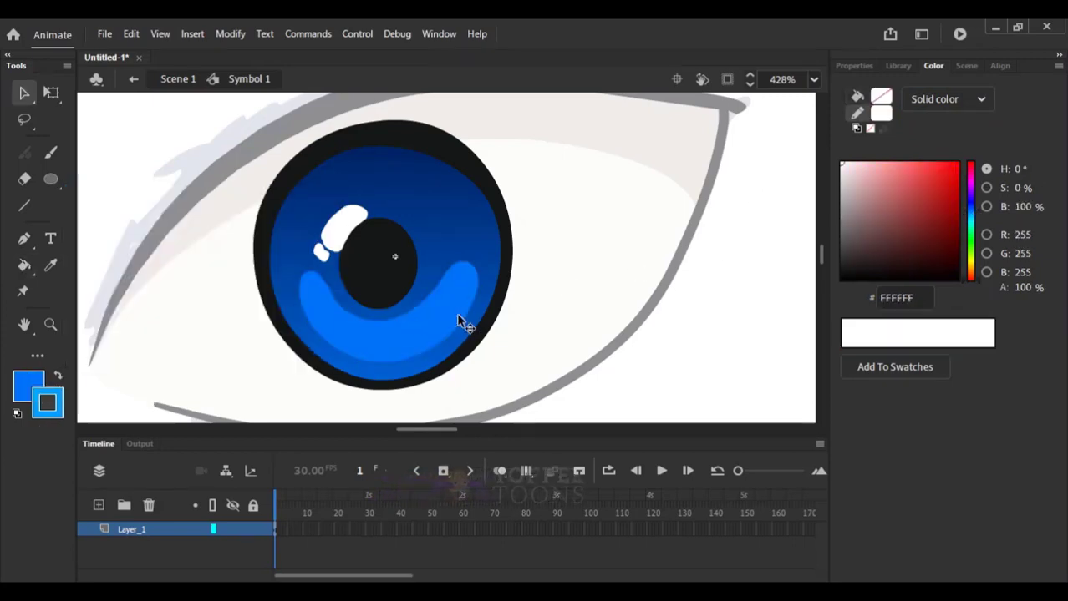
pyautogui.click(455, 317)
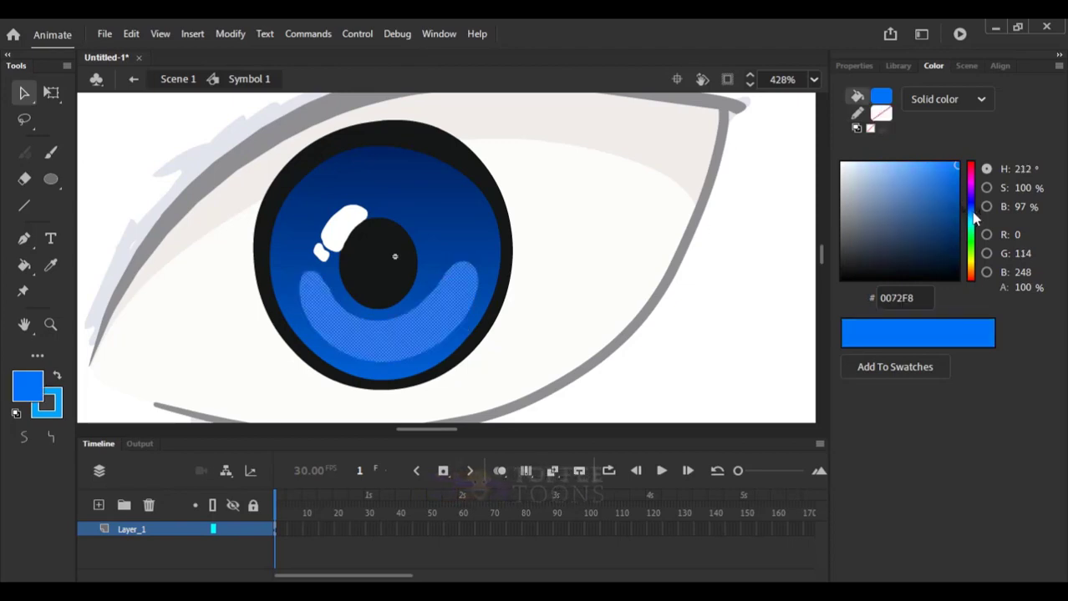
pyautogui.moveTo(971, 210); pyautogui.dragTo(971, 217)
pyautogui.click(748, 230)
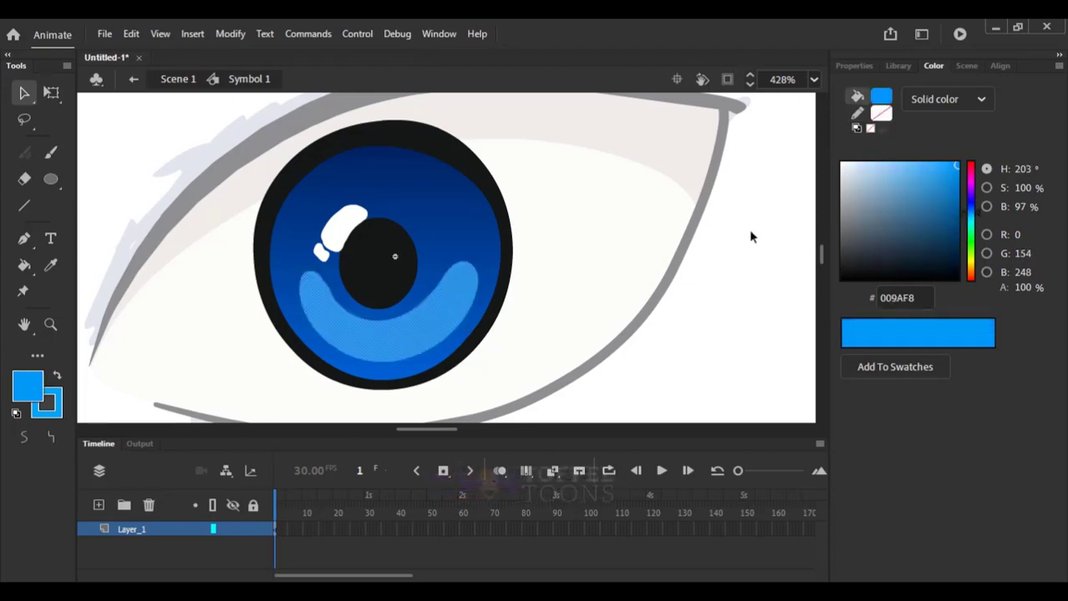
# Duplicate the blue crescent in place, scale the copy down to fit inside the original and nudge it left.
pyautogui.click(432, 333)
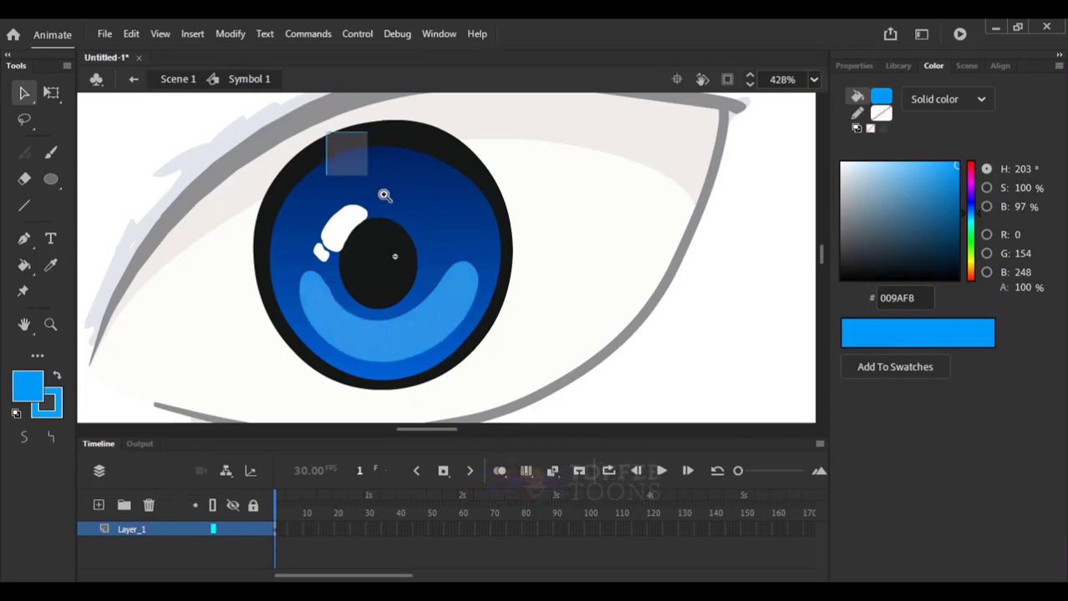
pyautogui.scroll(2, 528, 369)
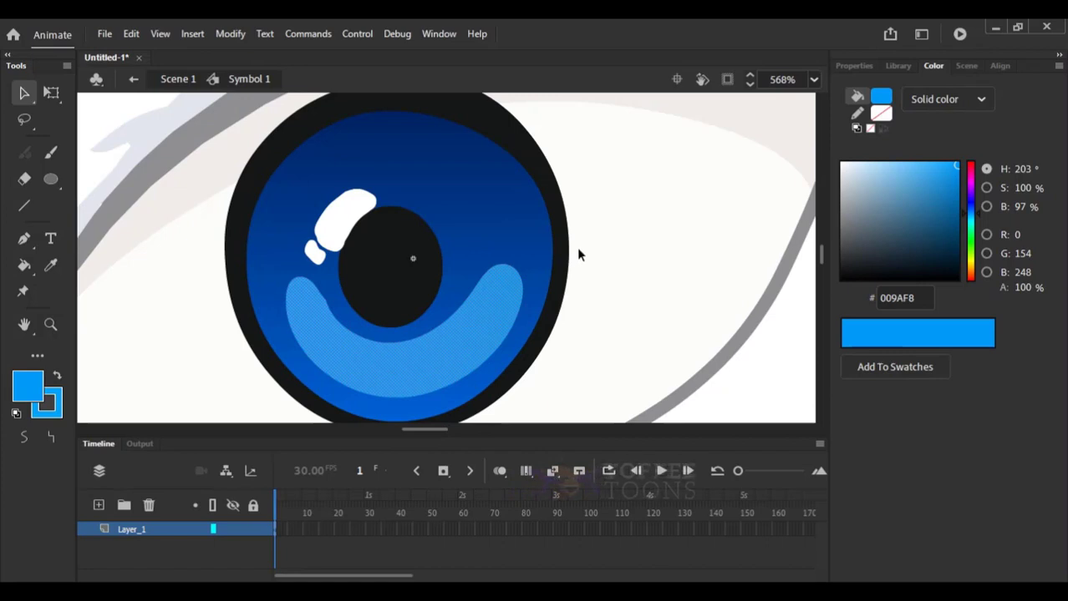
pyautogui.press('q')
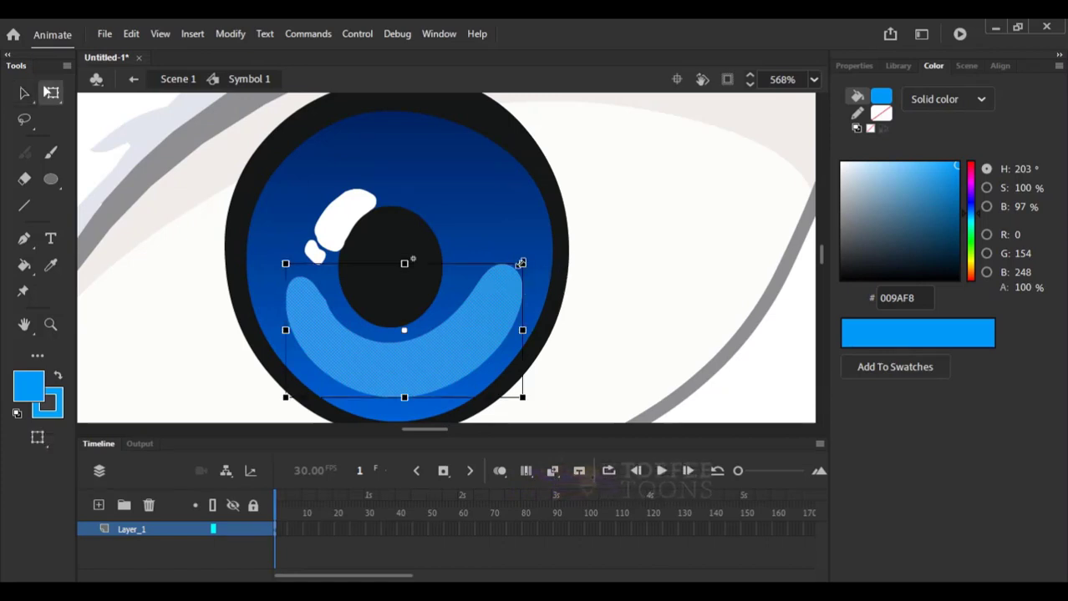
pyautogui.moveTo(469, 330); pyautogui.dragTo(469, 336)
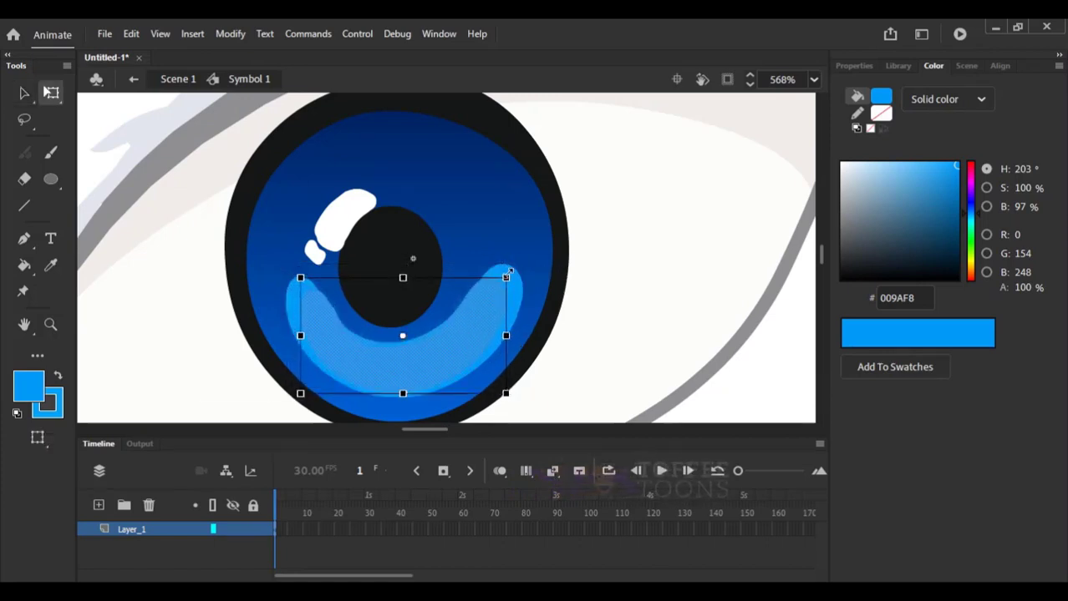
pyautogui.moveTo(507, 276); pyautogui.dragTo(496, 286)
pyautogui.moveTo(494, 335)
pyautogui.mouseDown()
pyautogui.moveTo(519, 338)
pyautogui.moveTo(509, 337)
pyautogui.mouseUp()
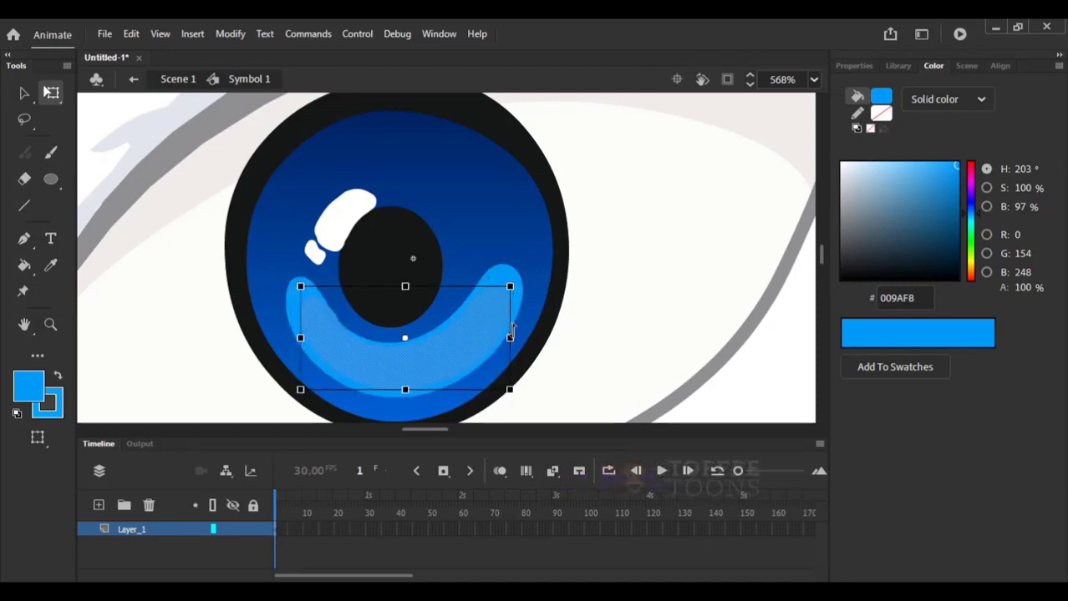
pyautogui.press('Left')
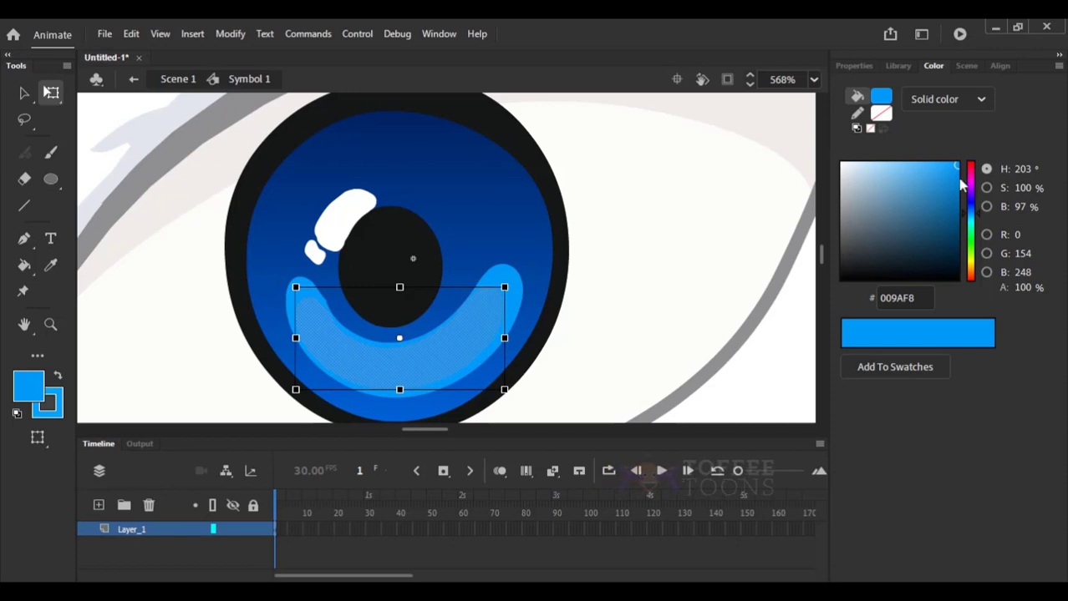
# Recolour the smaller inner crescent to the lighter blue 57CCFF and check it against the whole eye.
pyautogui.click(972, 221)
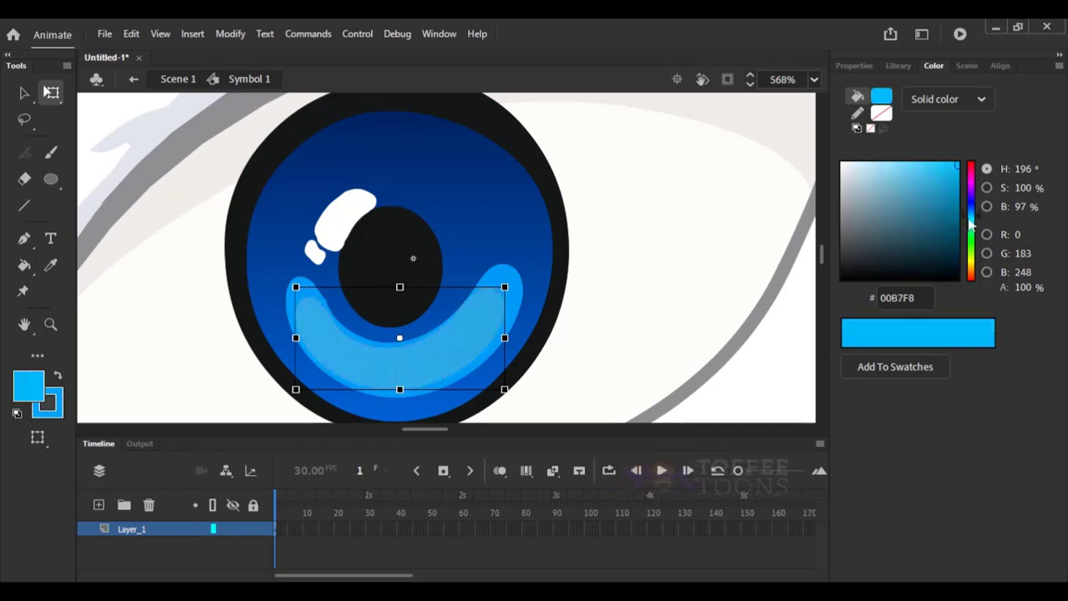
pyautogui.moveTo(969, 220); pyautogui.dragTo(969, 215)
pyautogui.moveTo(948, 174); pyautogui.dragTo(936, 159)
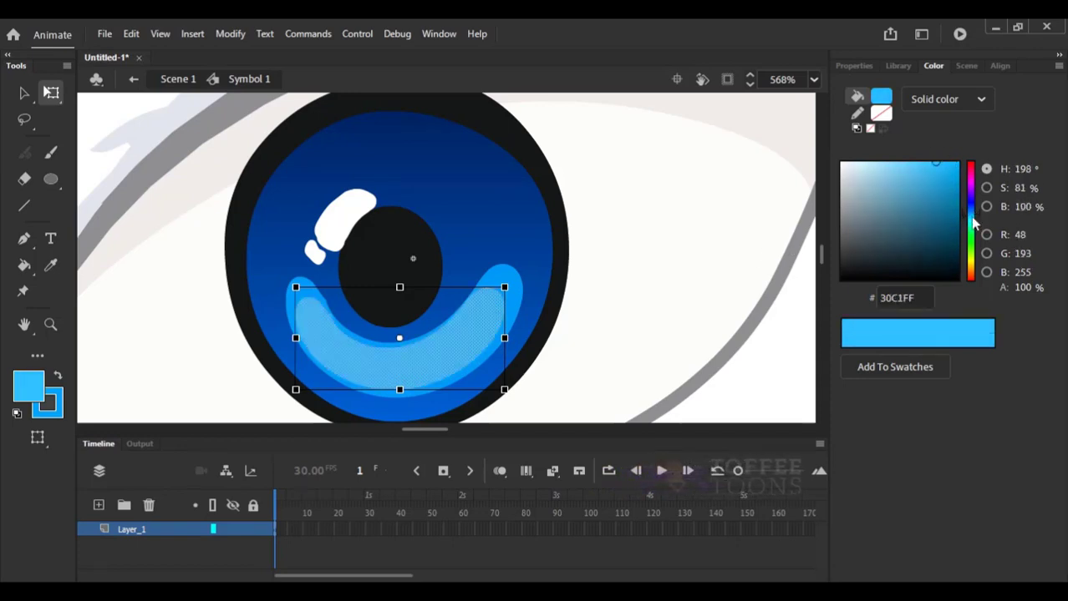
pyautogui.click(782, 236)
pyautogui.click(451, 355)
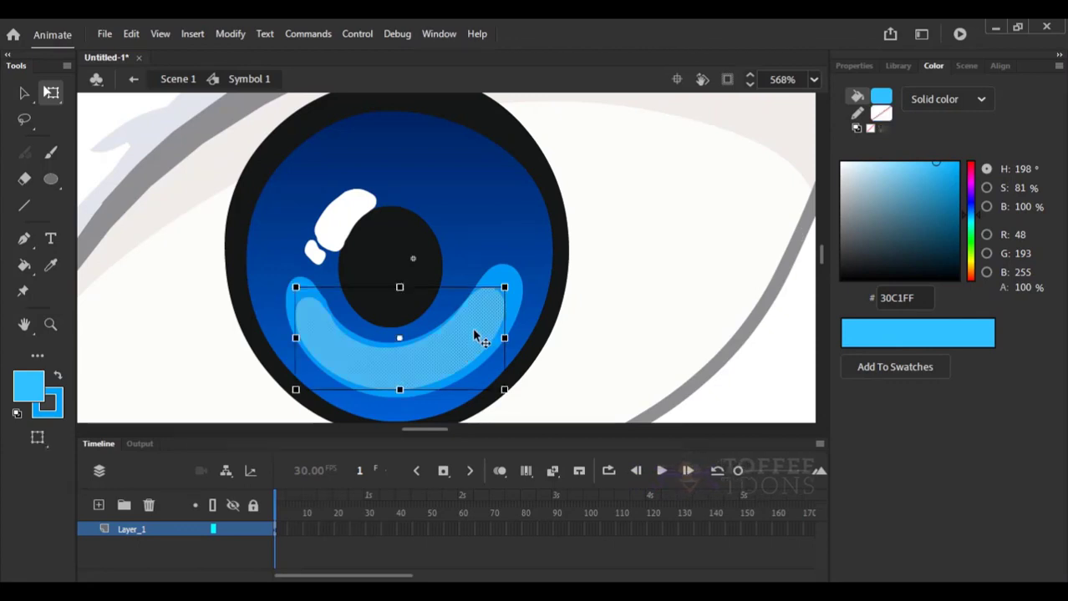
pyautogui.moveTo(933, 171); pyautogui.dragTo(918, 159)
pyautogui.click(674, 233)
pyautogui.hotkey('ctrl', '-')
pyautogui.hotkey('ctrl', '-')
pyautogui.hotkey('ctrl', '-')
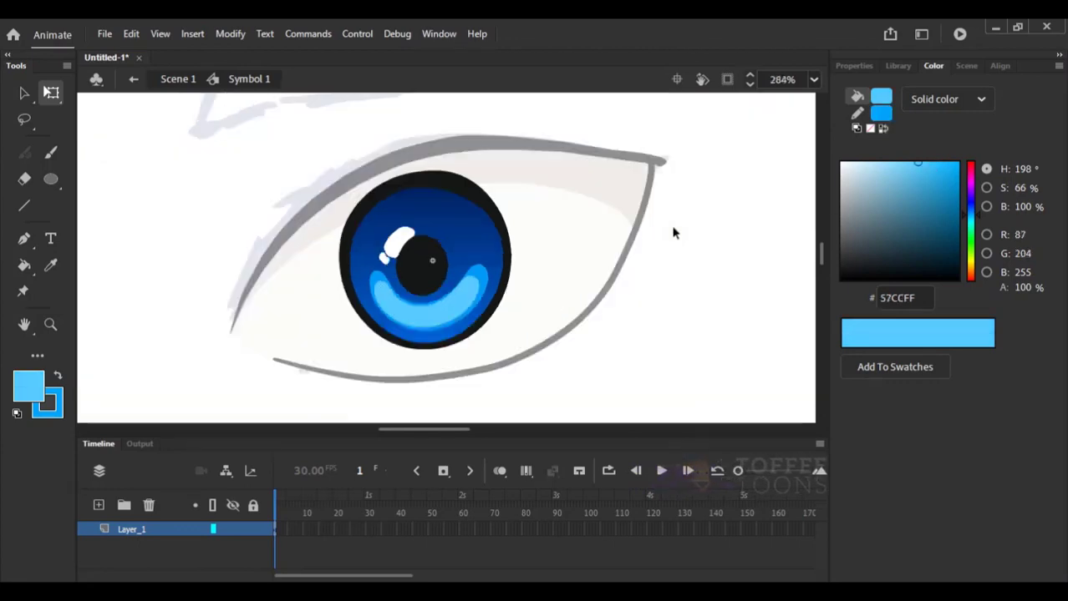
# Set the Classic Brush to size 1 with near-black fill 141415 and paint a thin arc along the pupil's upper right edge.
pyautogui.scroll(3, 413, 199)
pyautogui.scroll(3, 396, 234)
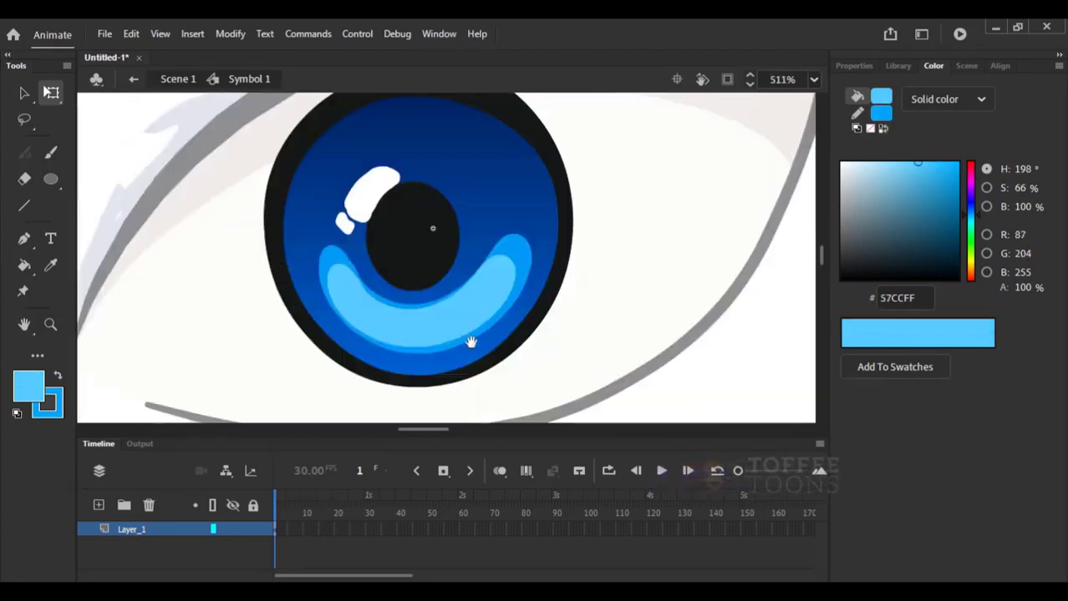
pyautogui.moveTo(470, 276); pyautogui.dragTo(451, 310)
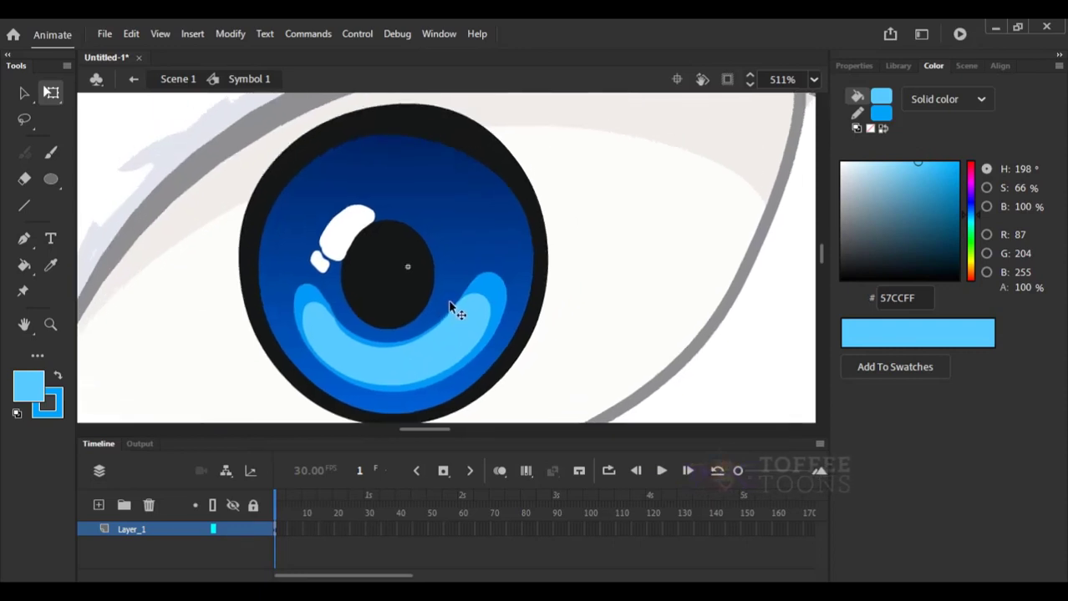
pyautogui.press('i')
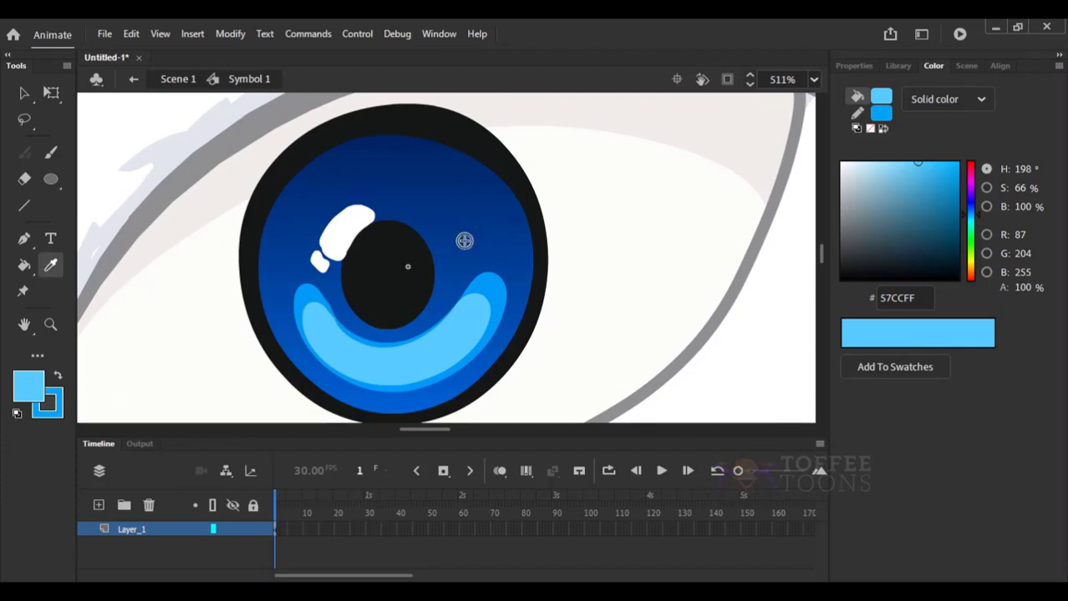
pyautogui.press('b')
pyautogui.click(852, 66)
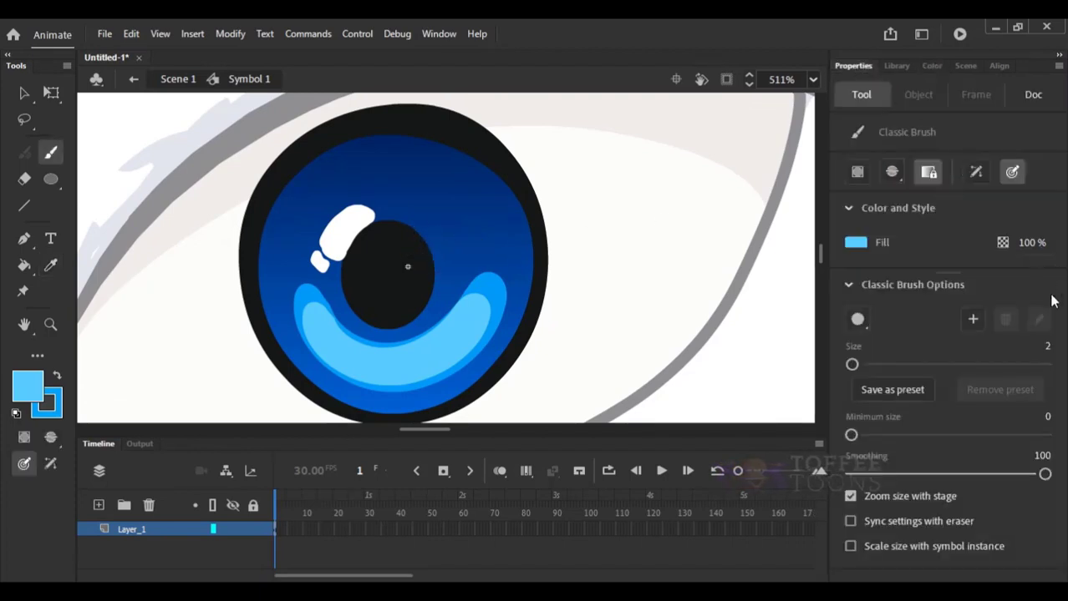
pyautogui.write('1')
pyautogui.press('Return')
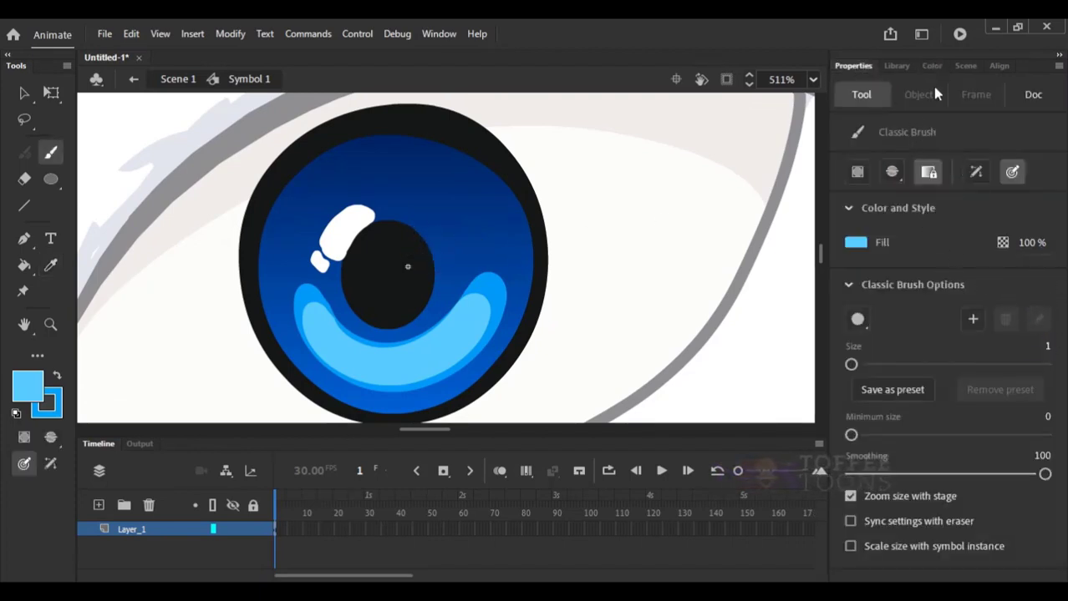
pyautogui.click(932, 66)
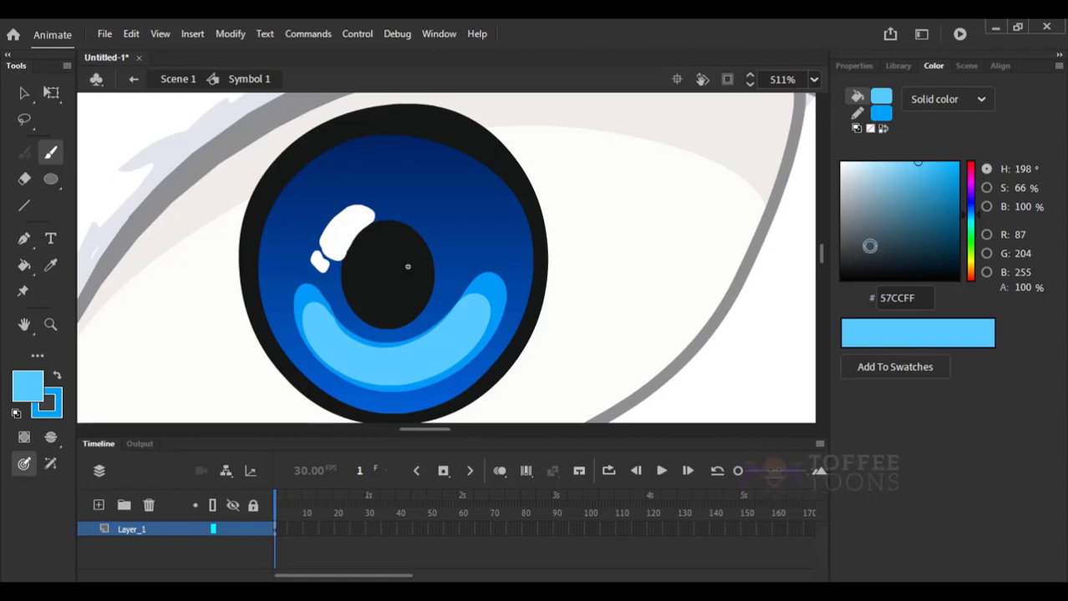
pyautogui.press('d')
pyautogui.press('x')
pyautogui.click(972, 210)
pyautogui.moveTo(855, 267); pyautogui.dragTo(846, 270)
pyautogui.moveTo(422, 229); pyautogui.dragTo(434, 286)
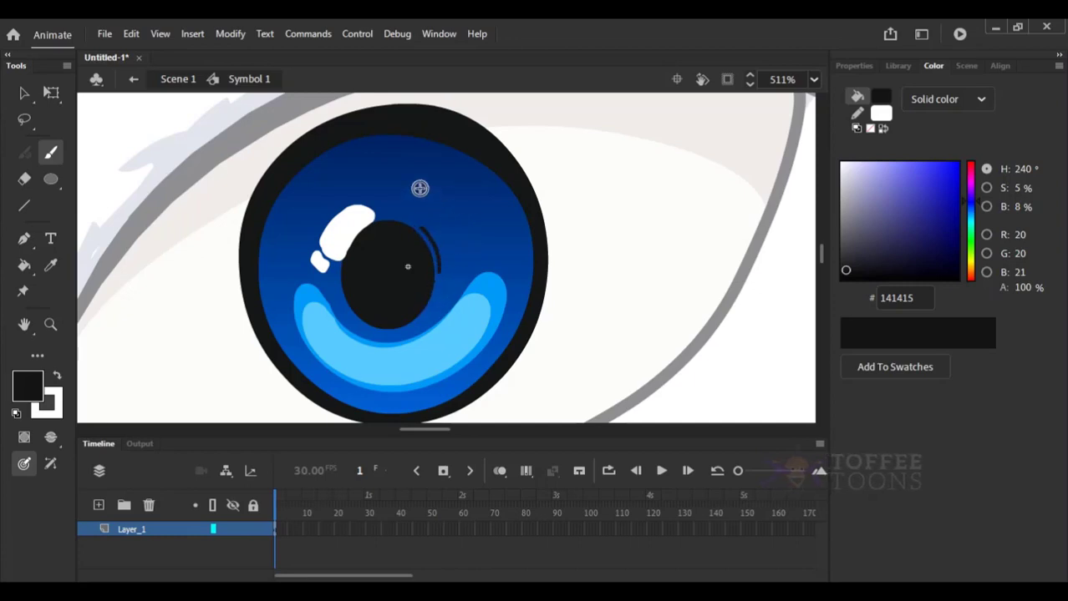
pyautogui.moveTo(317, 156); pyautogui.dragTo(357, 143)
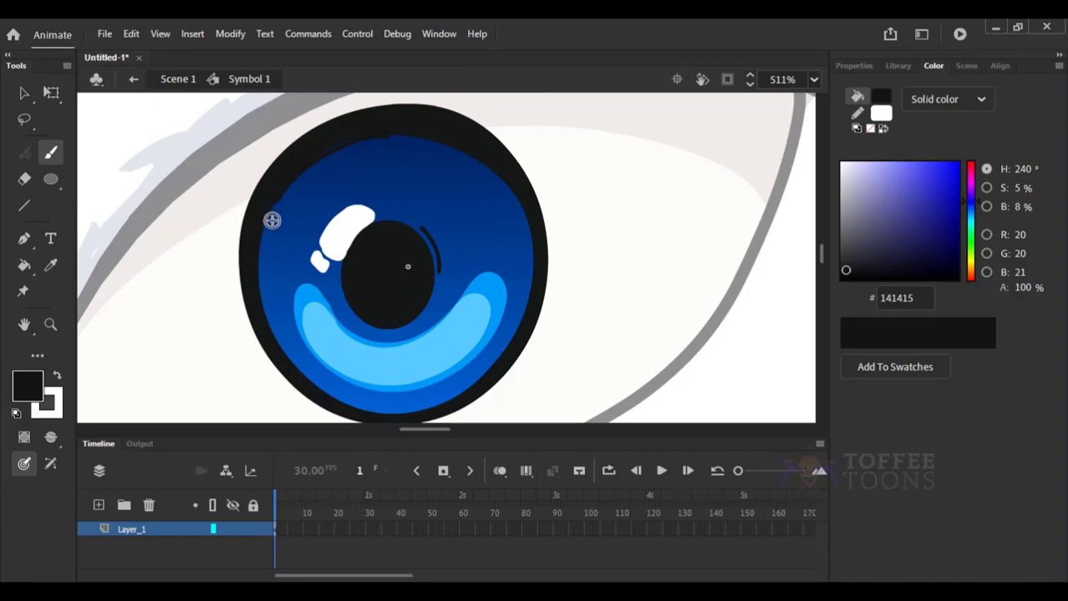
pyautogui.moveTo(270, 224); pyautogui.dragTo(336, 167)
pyautogui.hotkey('ctrl', 'z')
pyautogui.hotkey('ctrl', 'z')
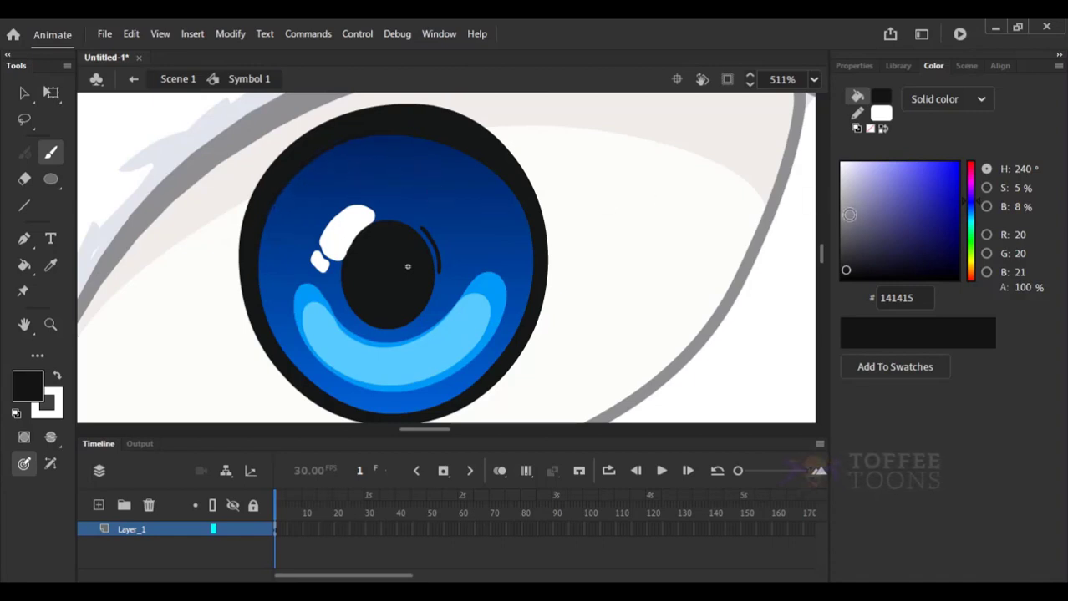
# Set the fill to 96D7FF and paint a row of small vertical highlight dabs along the inner light-blue crescent.
pyautogui.moveTo(864, 200); pyautogui.dragTo(853, 162)
pyautogui.moveTo(967, 258); pyautogui.dragTo(975, 216)
pyautogui.moveTo(864, 185); pyautogui.dragTo(888, 163)
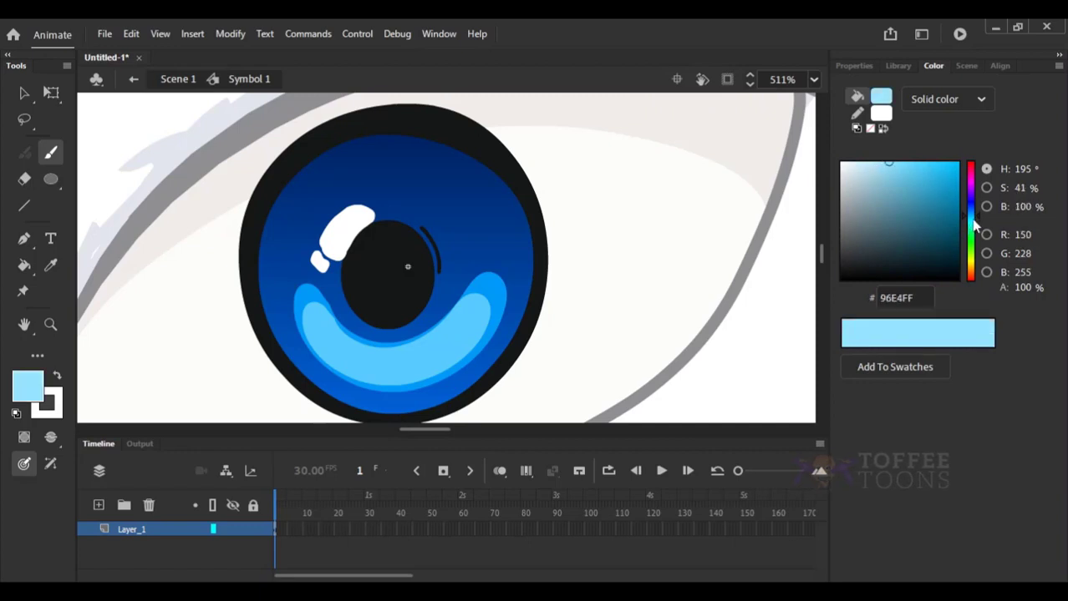
pyautogui.moveTo(974, 219); pyautogui.dragTo(973, 214)
pyautogui.moveTo(443, 343); pyautogui.dragTo(435, 345)
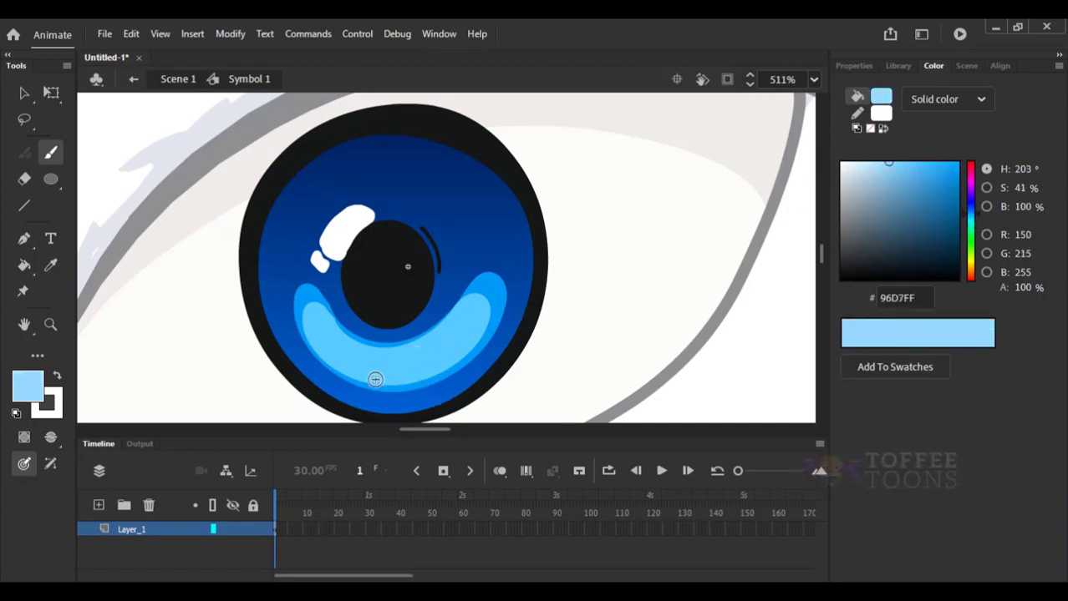
pyautogui.click(338, 345)
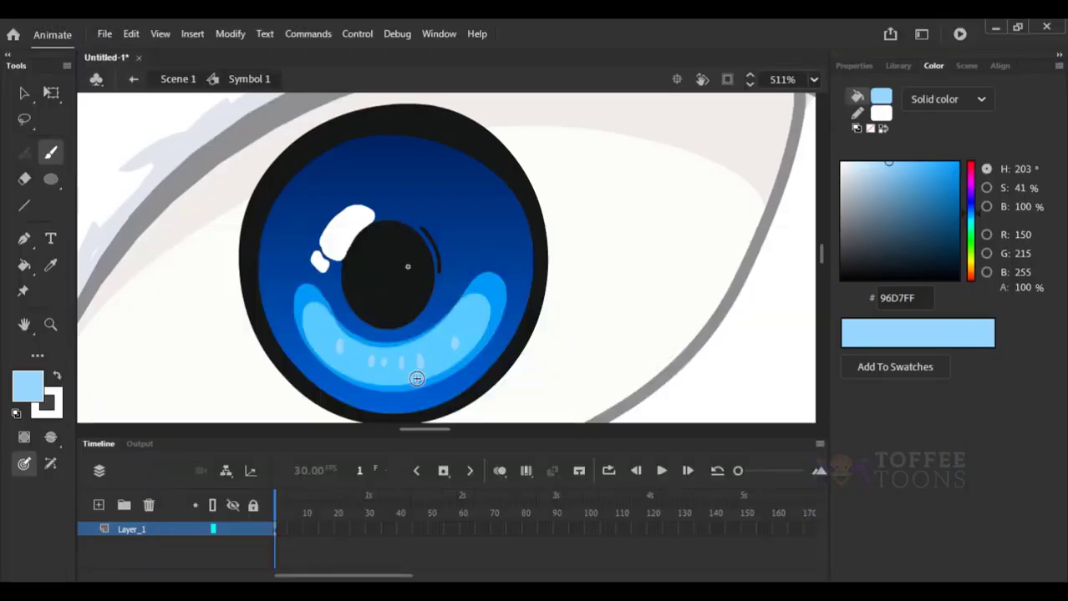
pyautogui.hotkey('ctrl', '=')
pyautogui.hotkey('ctrl', '-')
pyautogui.hotkey('ctrl', '-')
pyautogui.hotkey('ctrl', '-')
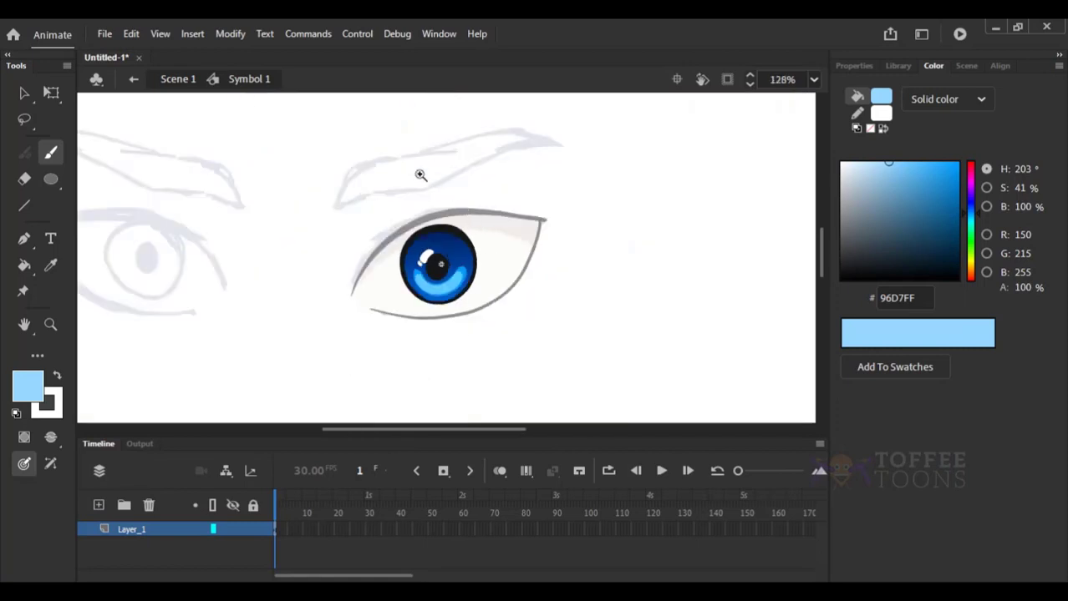
pyautogui.moveTo(418, 173); pyautogui.dragTo(485, 336)
pyautogui.moveTo(401, 210); pyautogui.dragTo(429, 364)
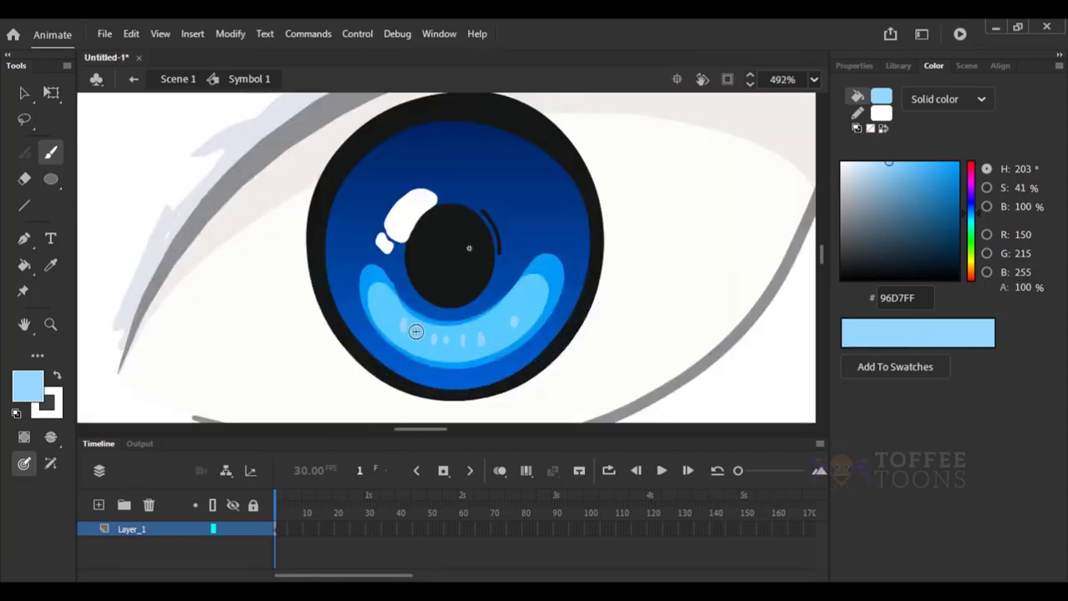
# Exit the iris symbol to Scene 1 and recolour the shadow under the upper eyelid to C6D0D3.
pyautogui.hotkey('ctrl', '2')
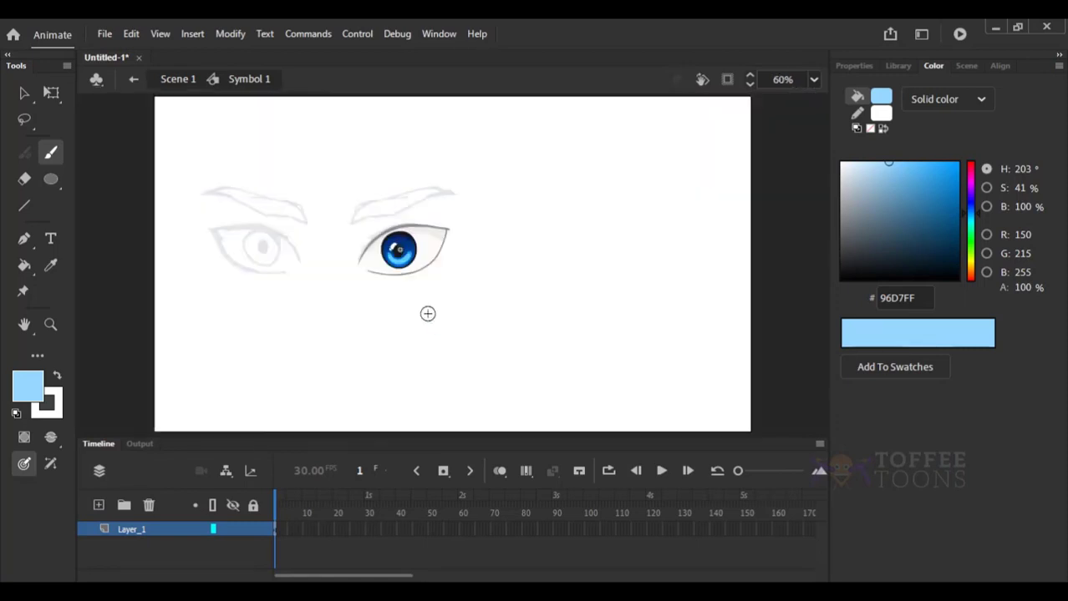
pyautogui.press('v')
pyautogui.click(189, 81)
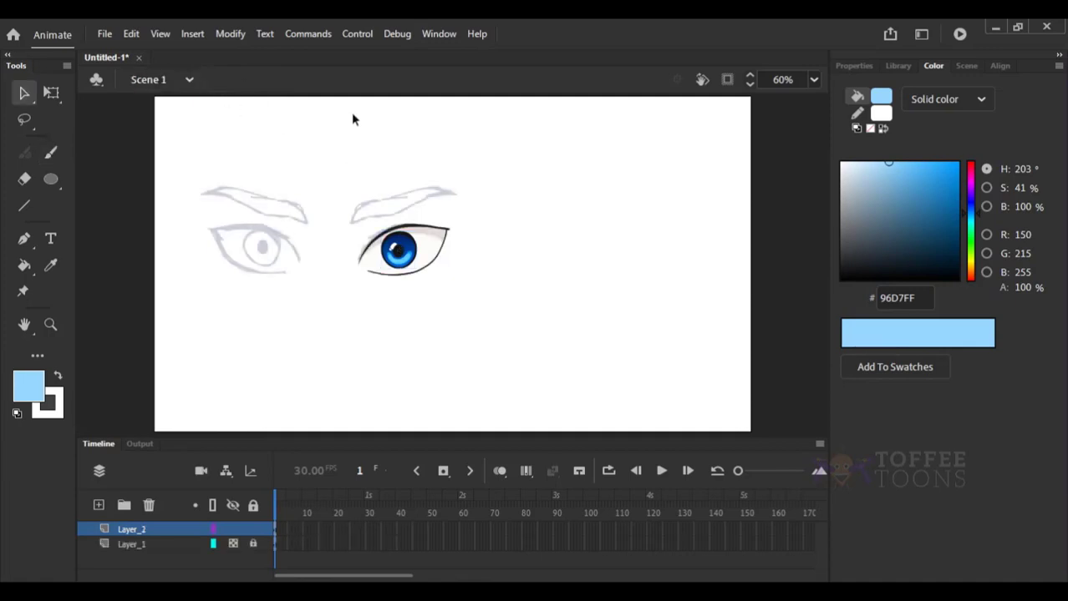
pyautogui.moveTo(360, 130); pyautogui.dragTo(470, 294)
pyautogui.moveTo(395, 245); pyautogui.dragTo(465, 357)
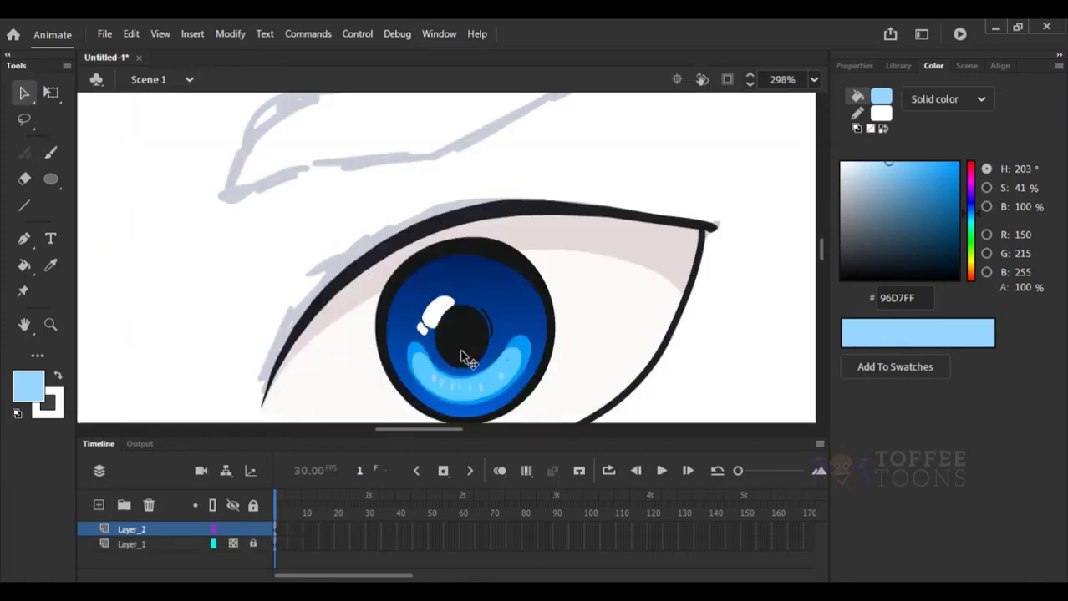
pyautogui.click(149, 81)
pyautogui.click(168, 140)
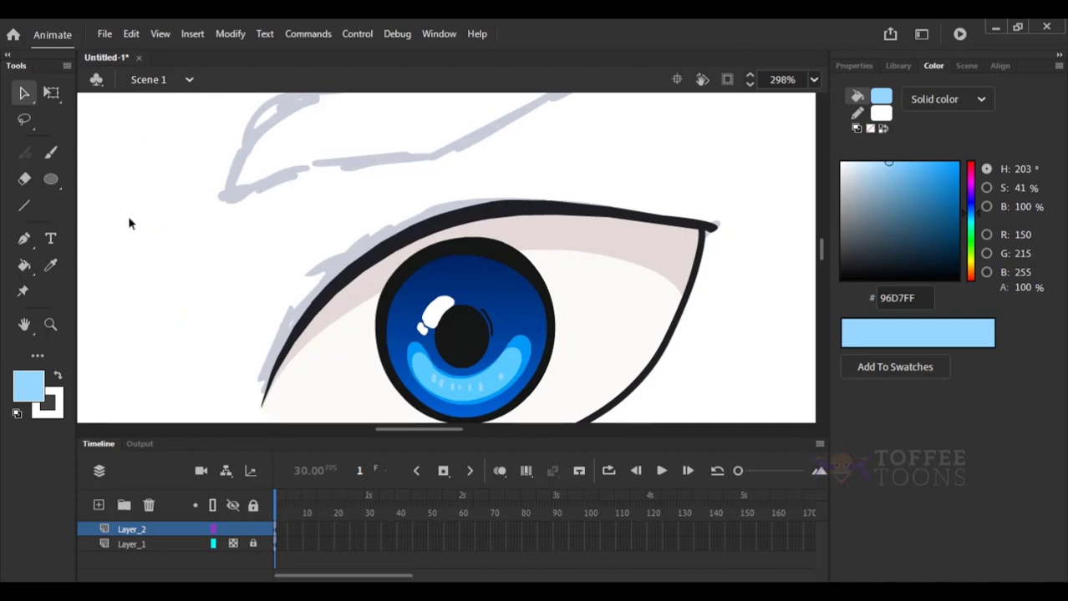
pyautogui.hotkey('ctrl', '2')
pyautogui.click(441, 238)
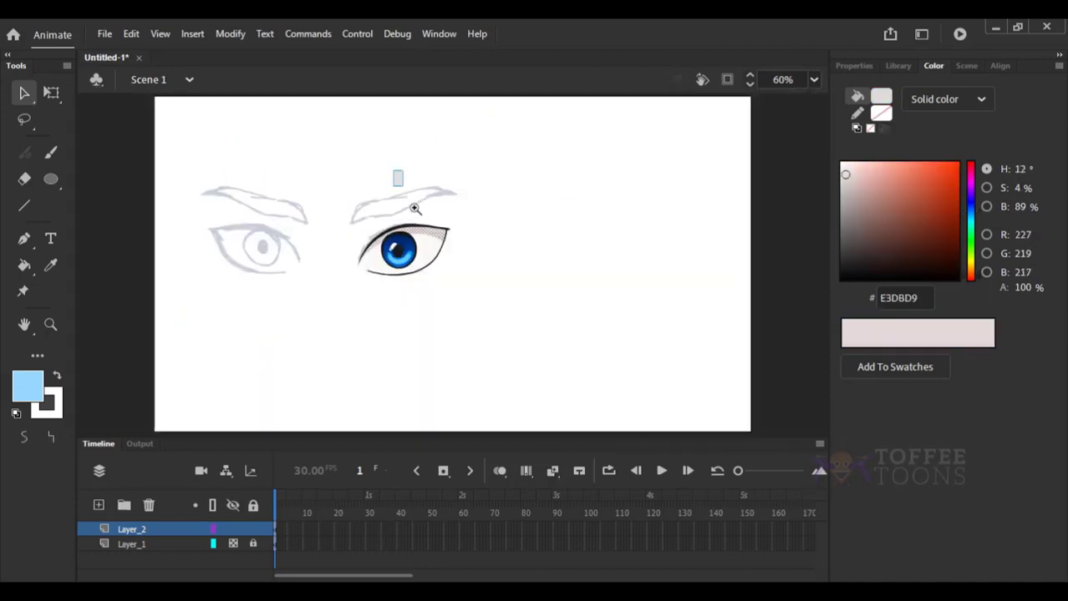
pyautogui.hotkey('ctrl', '=')
pyautogui.moveTo(847, 175); pyautogui.dragTo(847, 182)
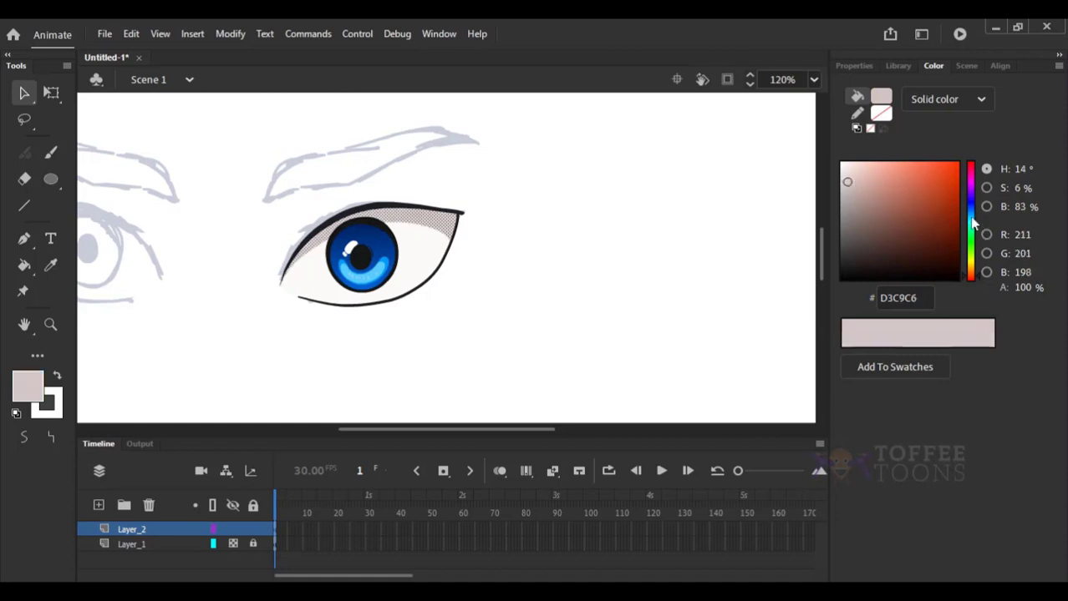
pyautogui.click(971, 223)
pyautogui.click(750, 228)
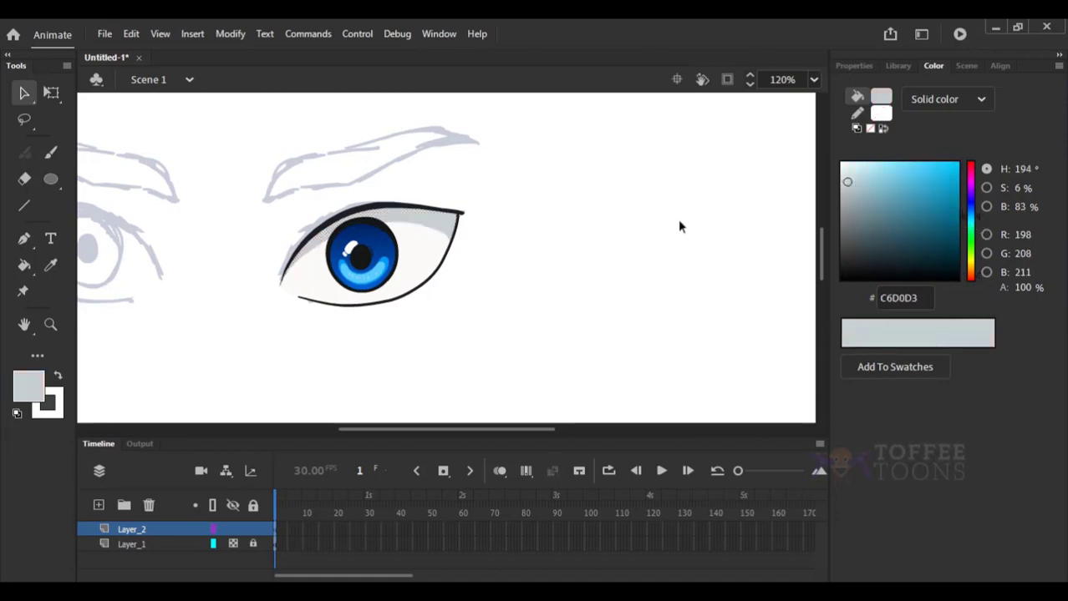
# Recolour the white of the eye to the cool off-white F9FCFD.
pyautogui.click(429, 254)
pyautogui.click(969, 224)
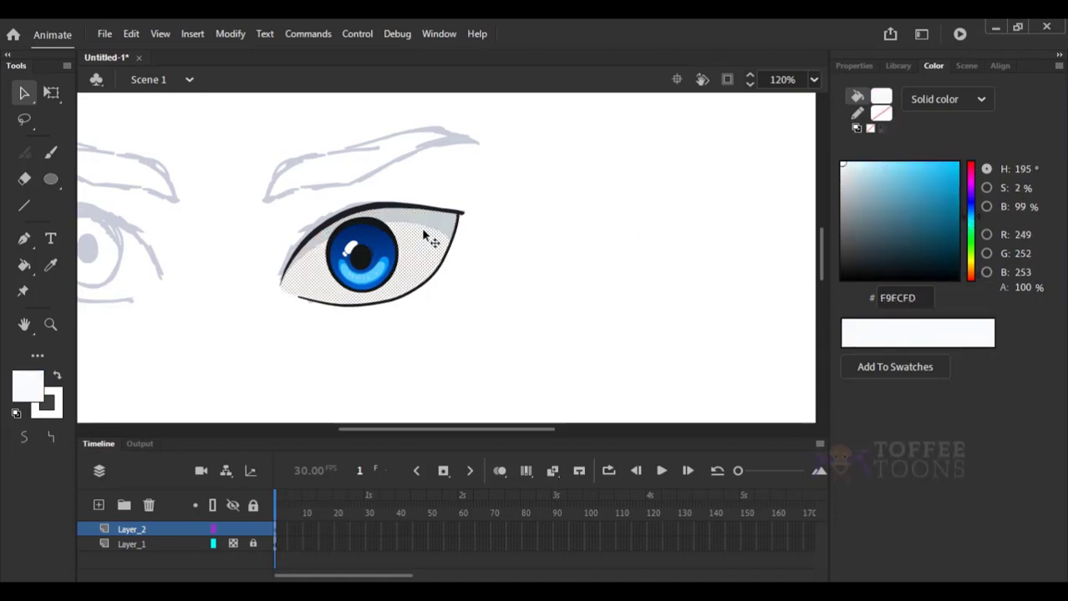
pyautogui.click(523, 206)
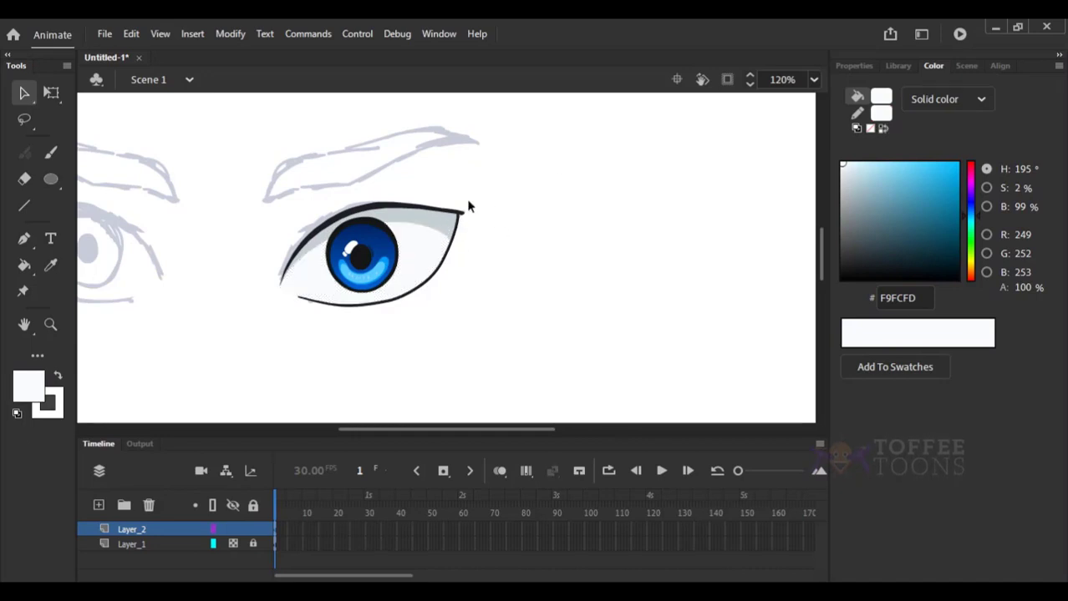
# Open the iris symbol and draw a thin white curved line across the upper iris, dipping at the pupil.
pyautogui.moveTo(363, 166); pyautogui.dragTo(429, 298)
pyautogui.doubleClick(414, 279)
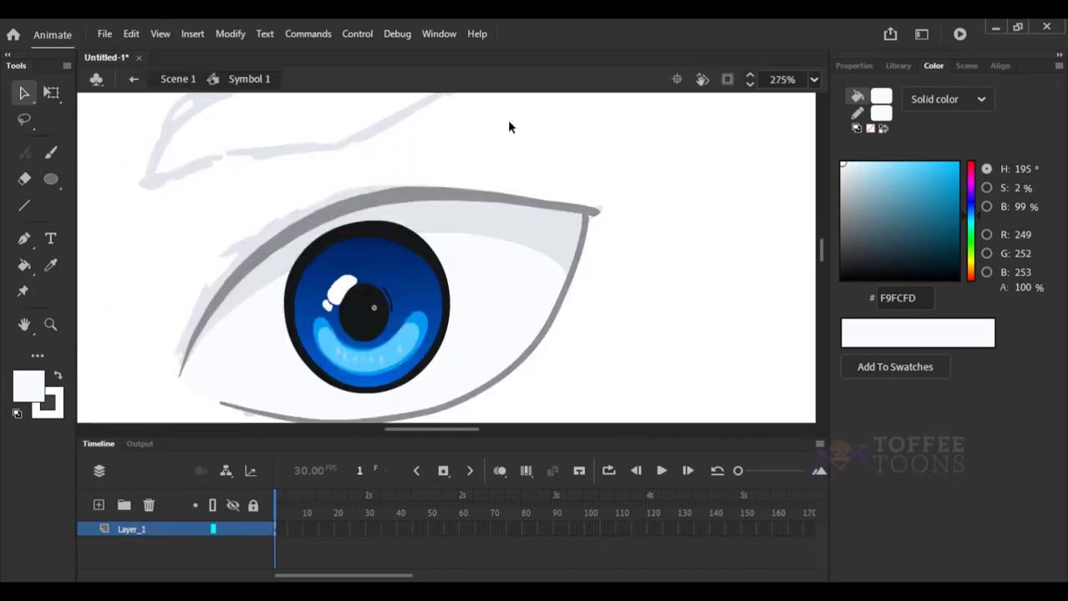
pyautogui.press('y')
pyautogui.moveTo(287, 287); pyautogui.dragTo(438, 246)
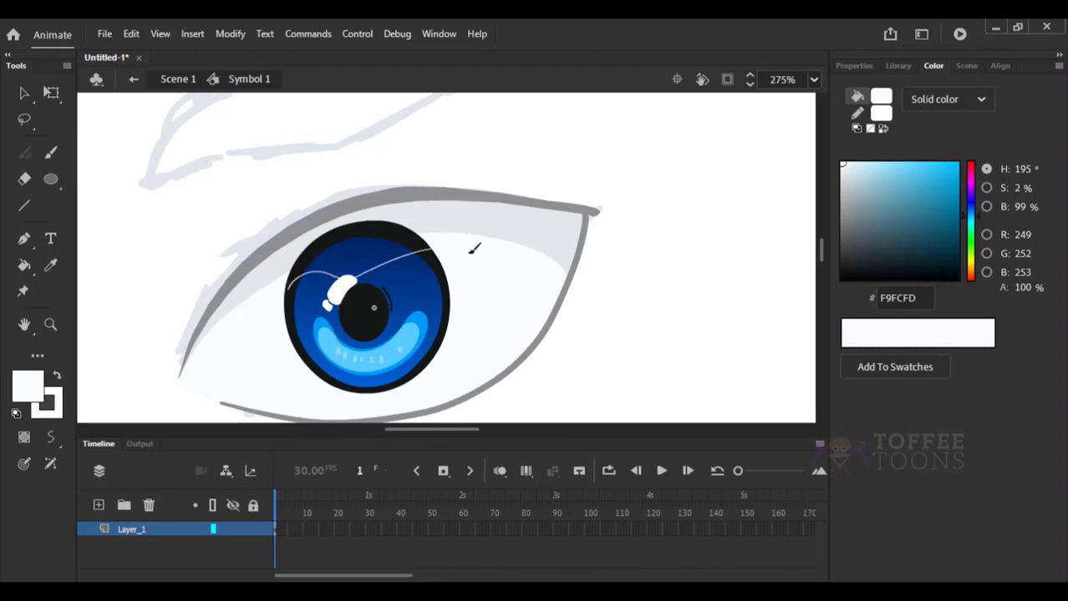
pyautogui.hotkey('ctrl', 'z')
pyautogui.moveTo(286, 289)
pyautogui.mouseDown()
pyautogui.moveTo(326, 282)
pyautogui.moveTo(376, 290)
pyautogui.moveTo(445, 274)
pyautogui.mouseUp()
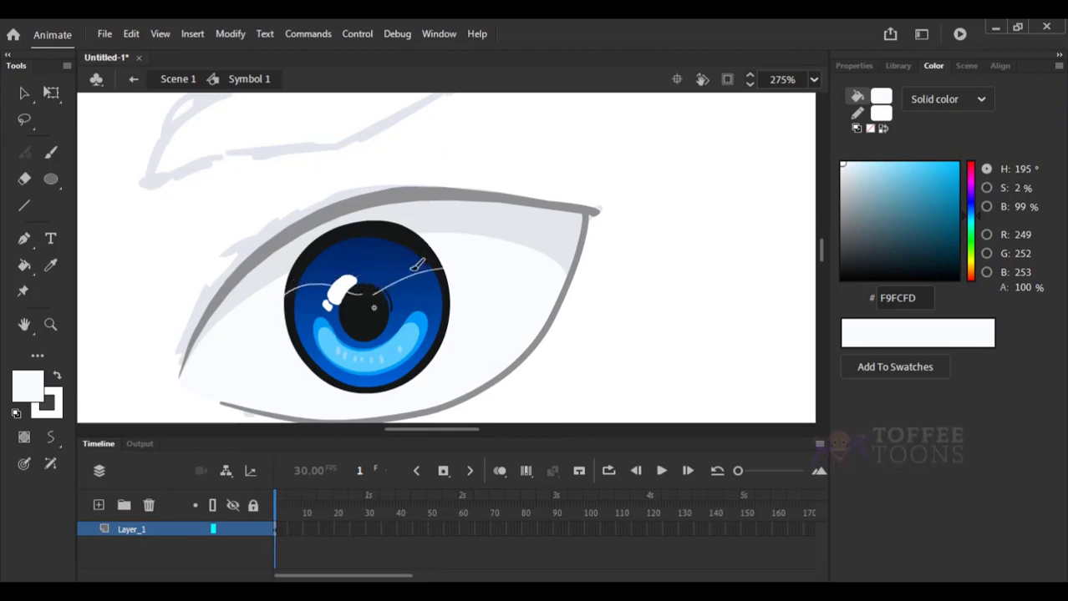
# Fill the iris area above the white line with solid dark blue 062745 using the Paint Bucket.
pyautogui.press('o')
pyautogui.press('i')
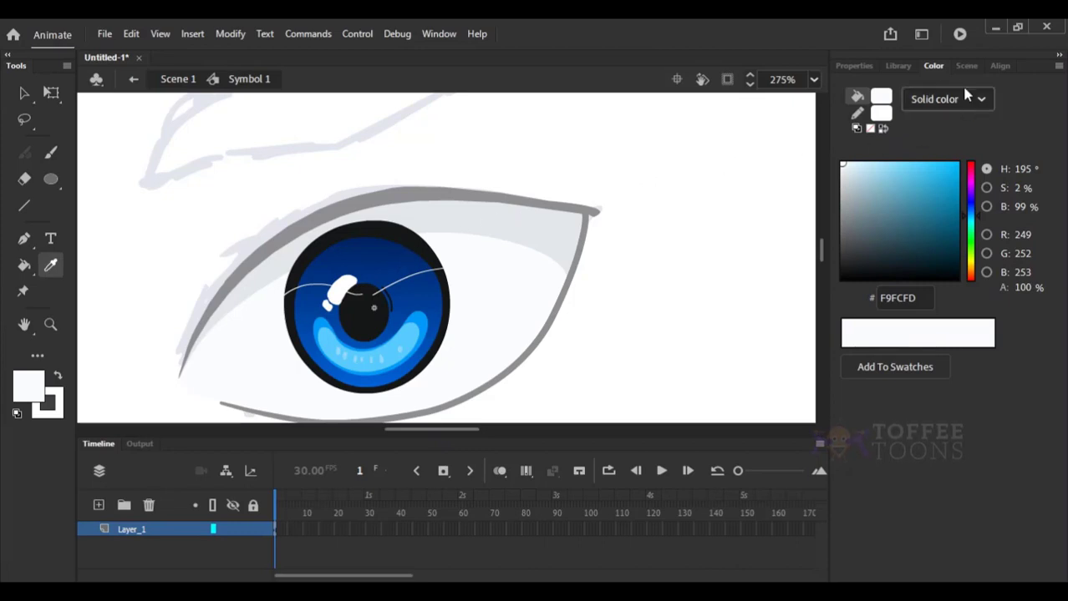
pyautogui.click(938, 249)
pyautogui.click(972, 213)
pyautogui.moveTo(930, 242); pyautogui.dragTo(940, 231)
pyautogui.click(377, 261)
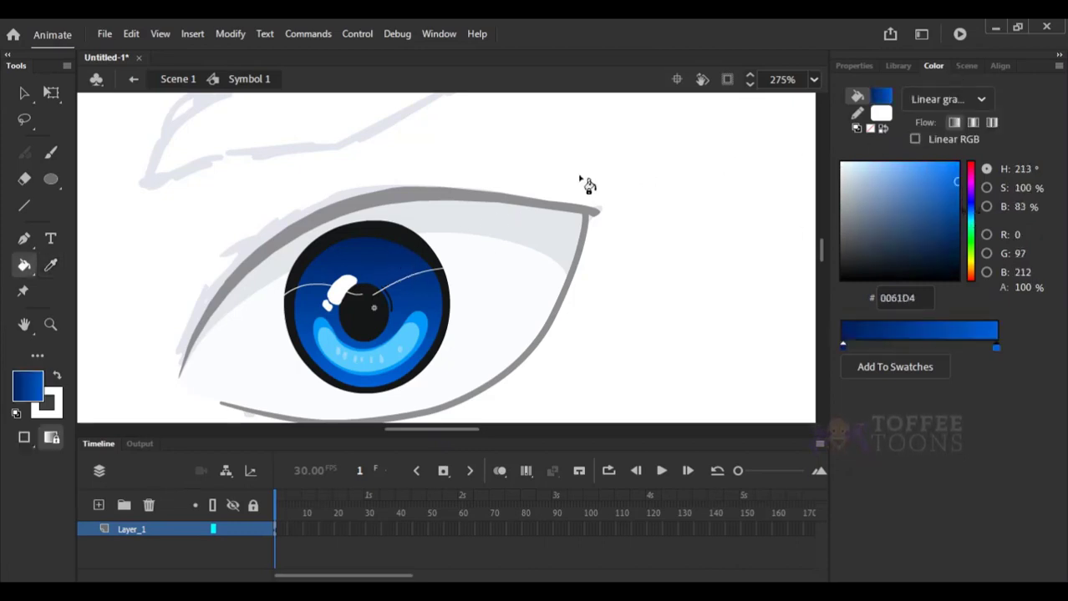
pyautogui.click(982, 97)
pyautogui.click(982, 99)
pyautogui.click(948, 100)
pyautogui.click(938, 149)
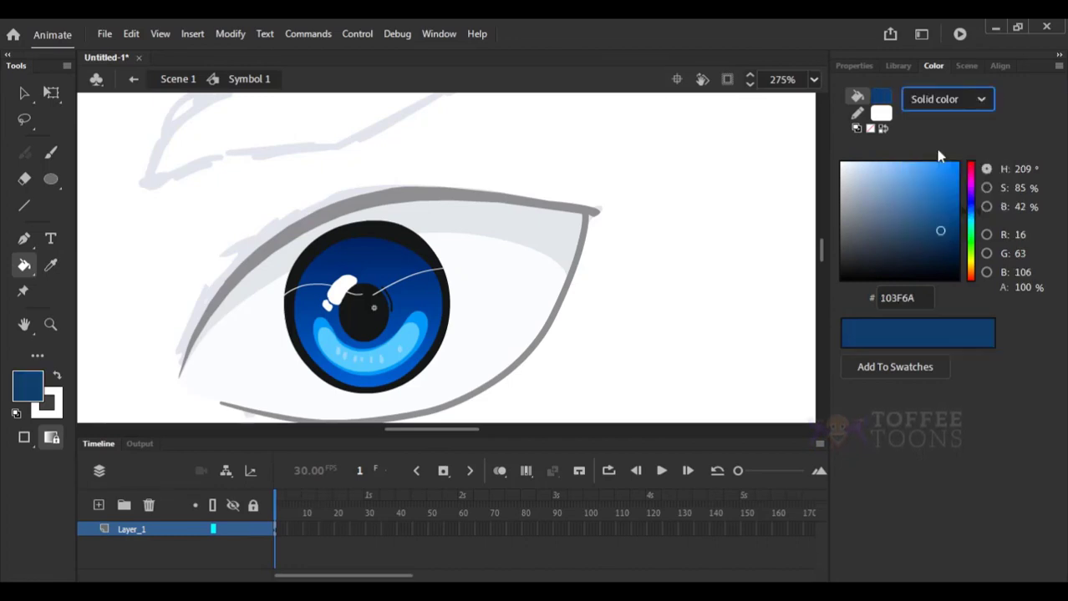
pyautogui.moveTo(930, 244)
pyautogui.mouseDown()
pyautogui.moveTo(946, 236)
pyautogui.moveTo(948, 248)
pyautogui.mouseUp()
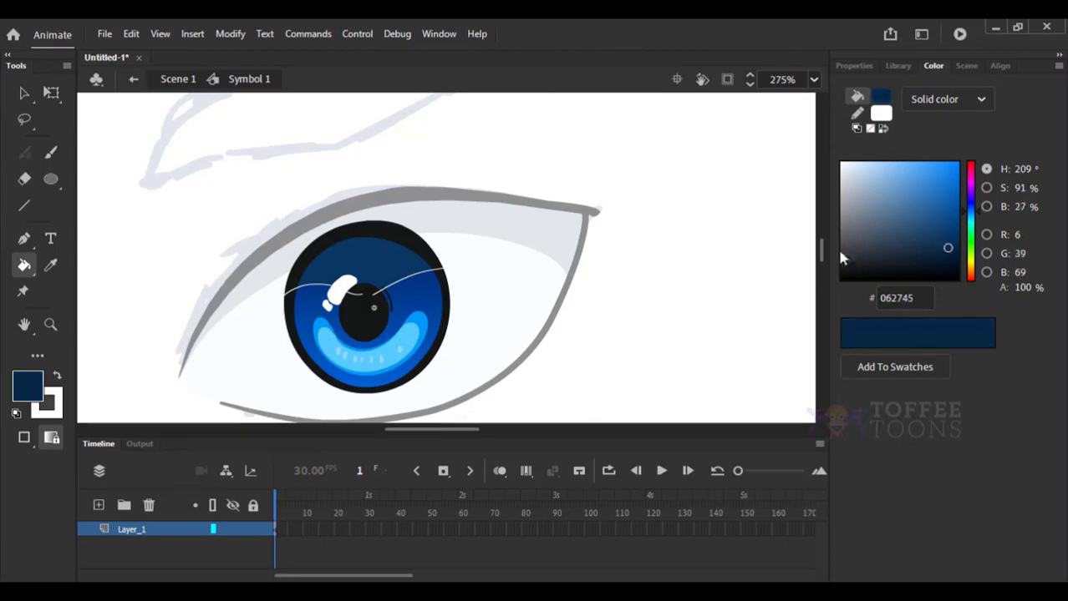
pyautogui.click(410, 266)
# Delete the white dividing line segments on both sides of the pupil.
pyautogui.press('v')
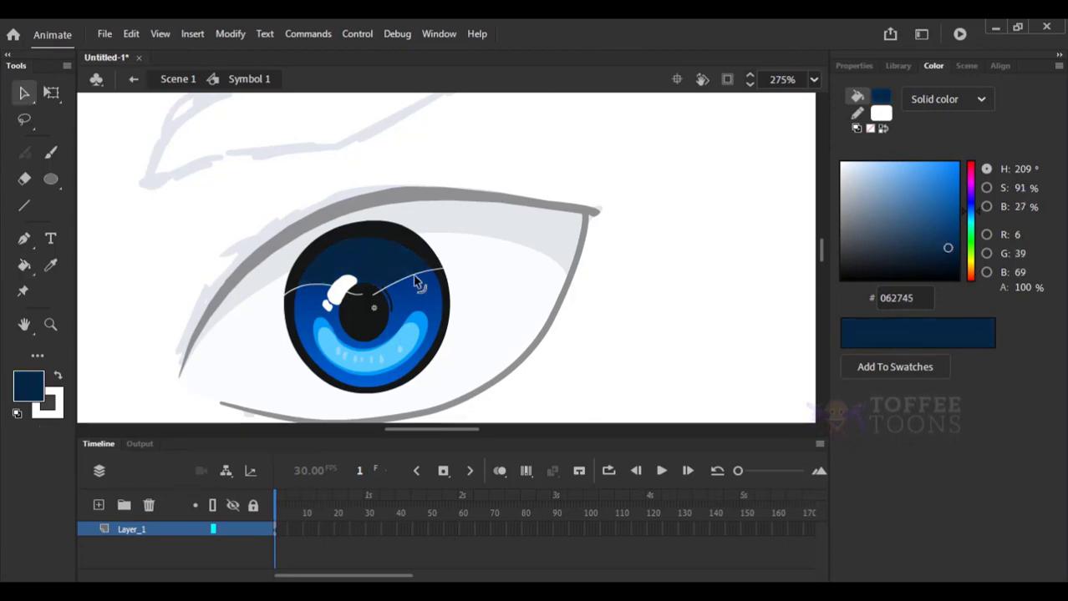
pyautogui.click(415, 281)
pyautogui.press('Delete')
pyautogui.click(327, 295)
pyautogui.press('Delete')
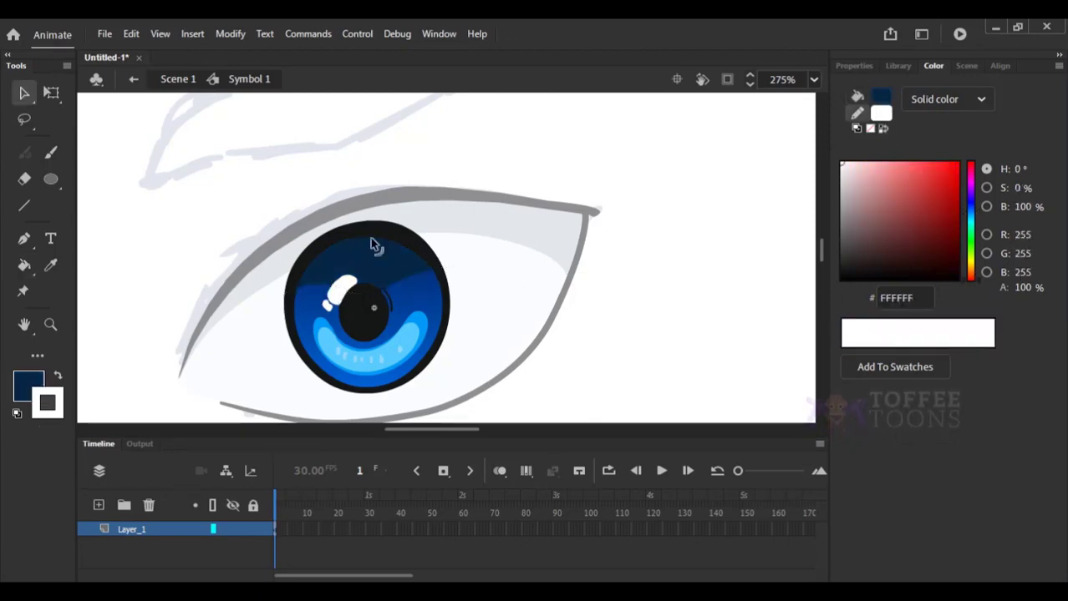
# Recolour the dark upper iris shadow to 04294B.
pyautogui.hotkey('ctrl', '-')
pyautogui.click(416, 258)
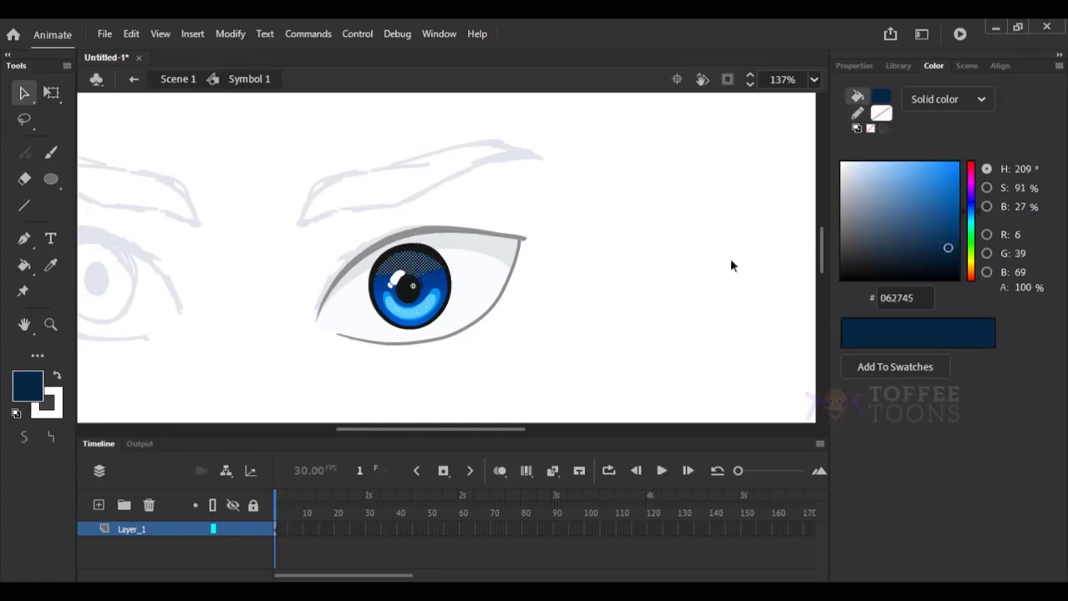
pyautogui.moveTo(952, 246); pyautogui.dragTo(952, 244)
pyautogui.click(497, 202)
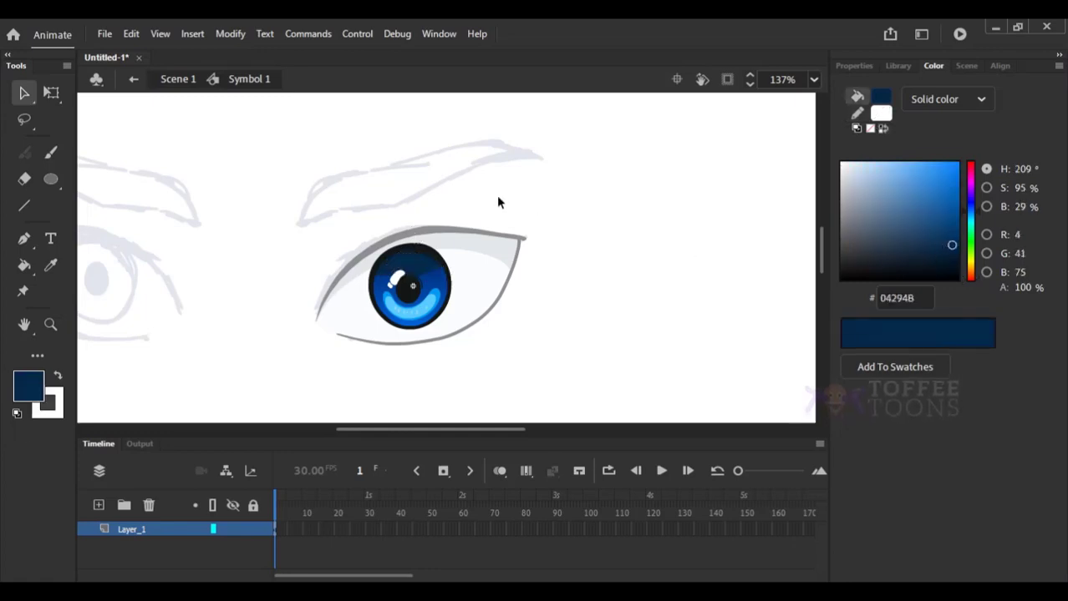
# Return to Scene 1 and examine the shaded iris within the whole eye, from full stage to close-up.
pyautogui.click(177, 79)
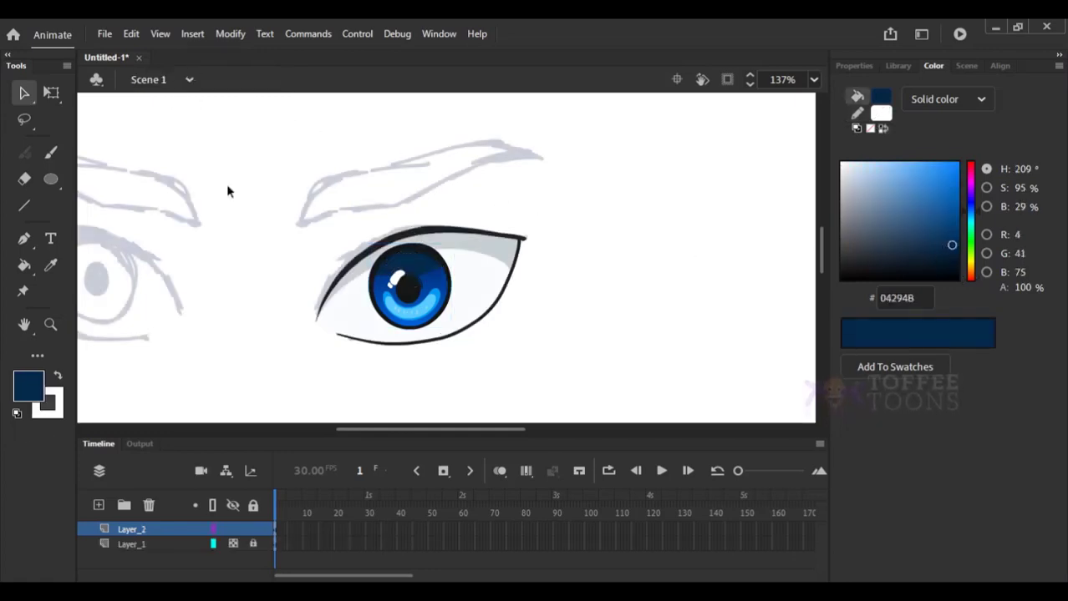
pyautogui.hotkey('ctrl', '2')
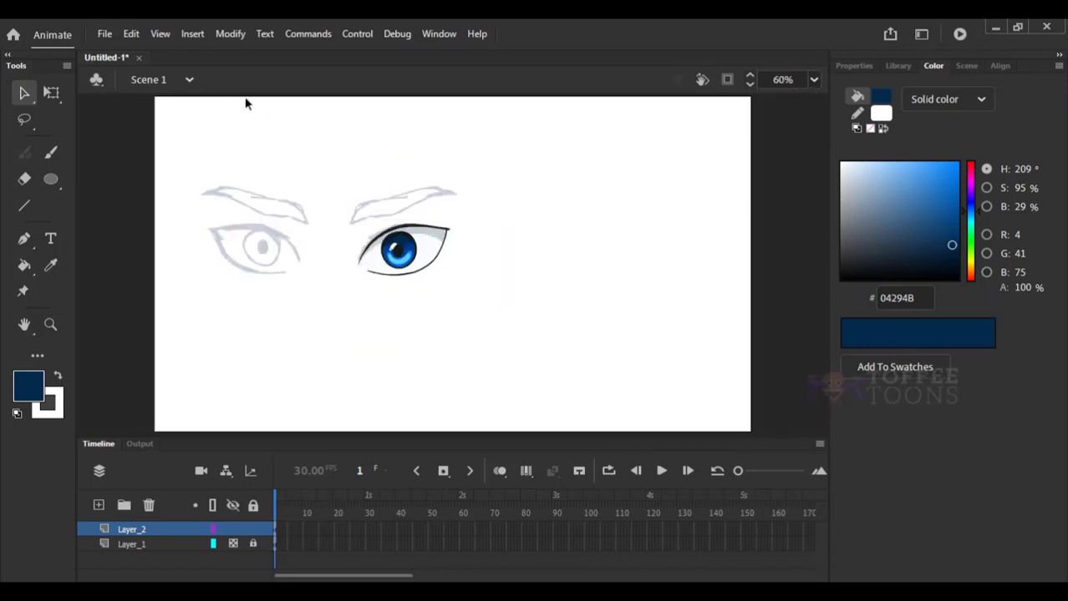
pyautogui.click(157, 81)
pyautogui.moveTo(374, 177); pyautogui.dragTo(428, 323)
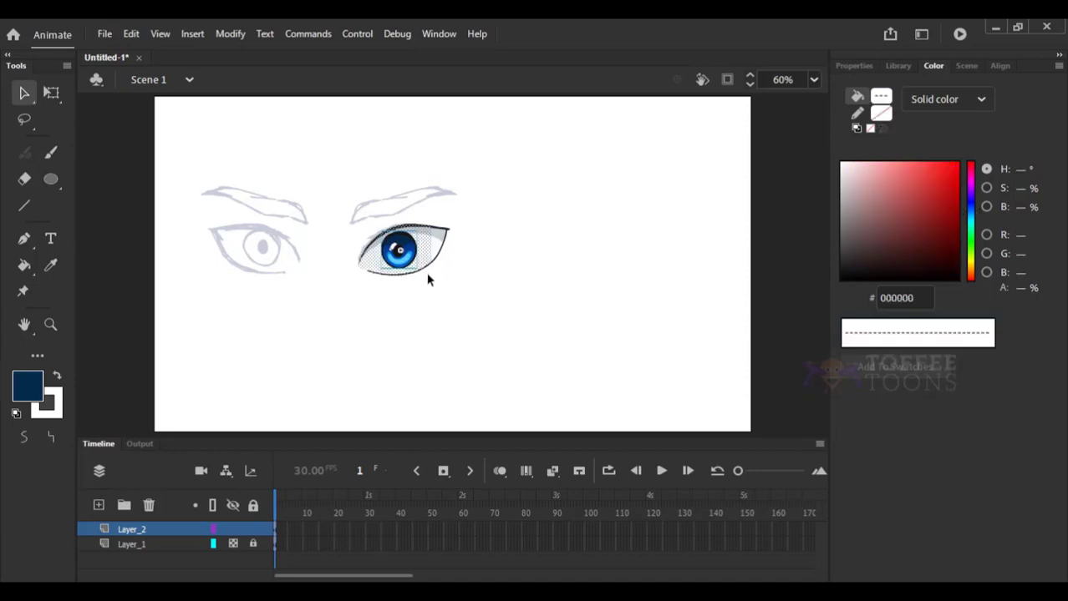
pyautogui.click(457, 174)
pyautogui.moveTo(390, 215); pyautogui.dragTo(407, 247)
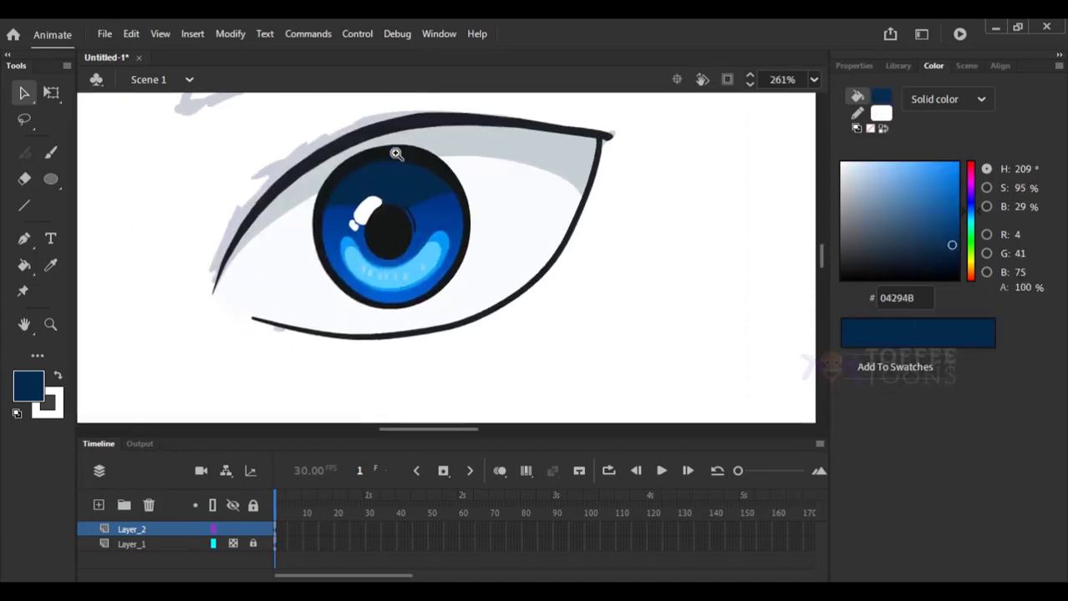
pyautogui.moveTo(397, 155); pyautogui.dragTo(438, 335)
# Reopen the iris symbol and recolour the inner crescent to the paler blue 72D4FF.
pyautogui.click(479, 281)
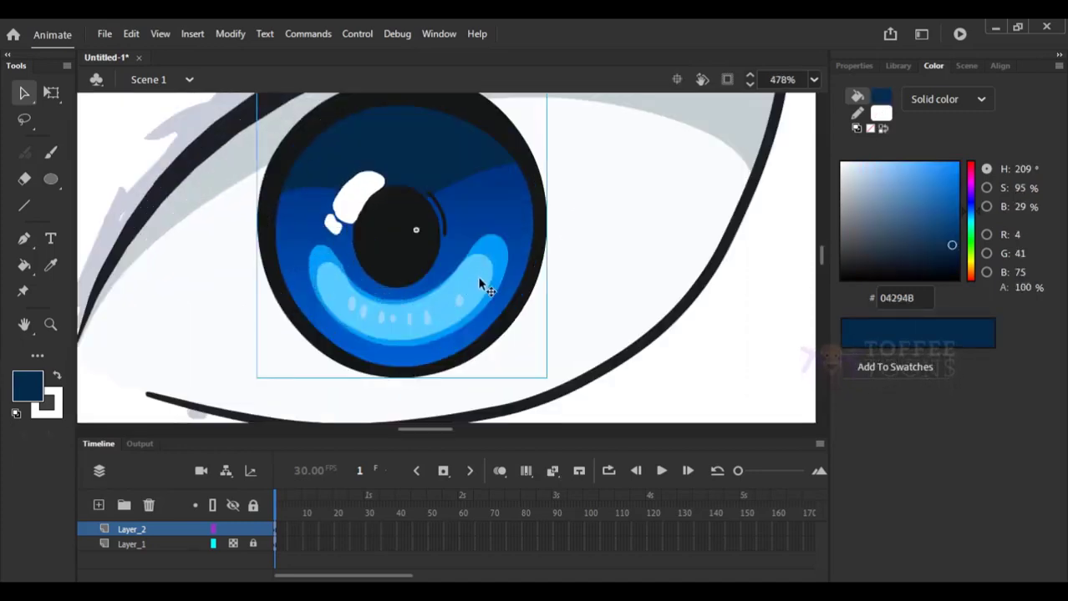
pyautogui.doubleClick(479, 281)
pyautogui.click(480, 280)
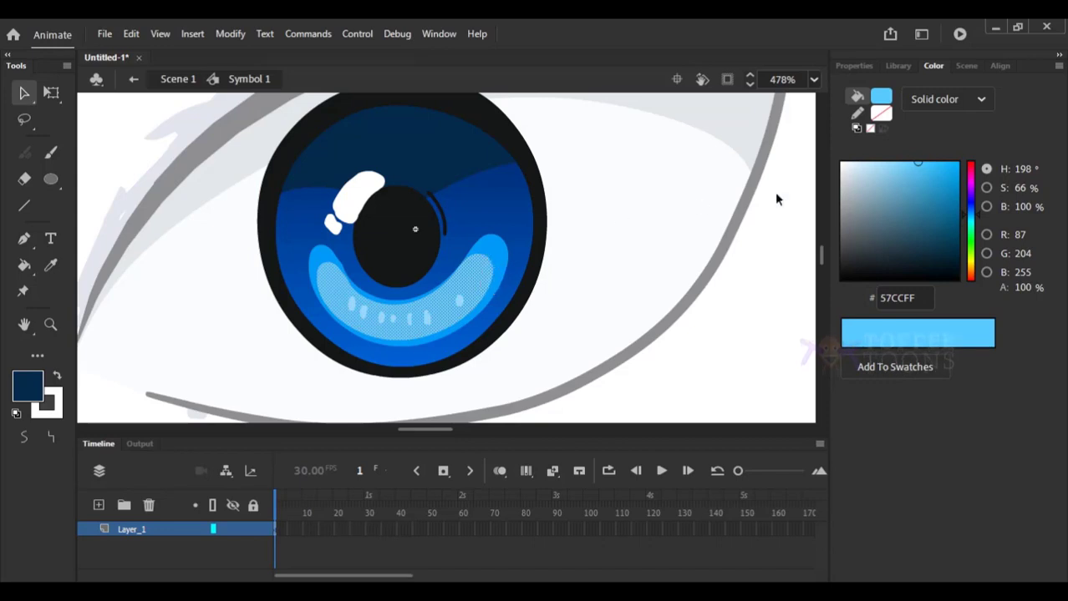
pyautogui.moveTo(917, 167); pyautogui.dragTo(905, 163)
pyautogui.click(710, 191)
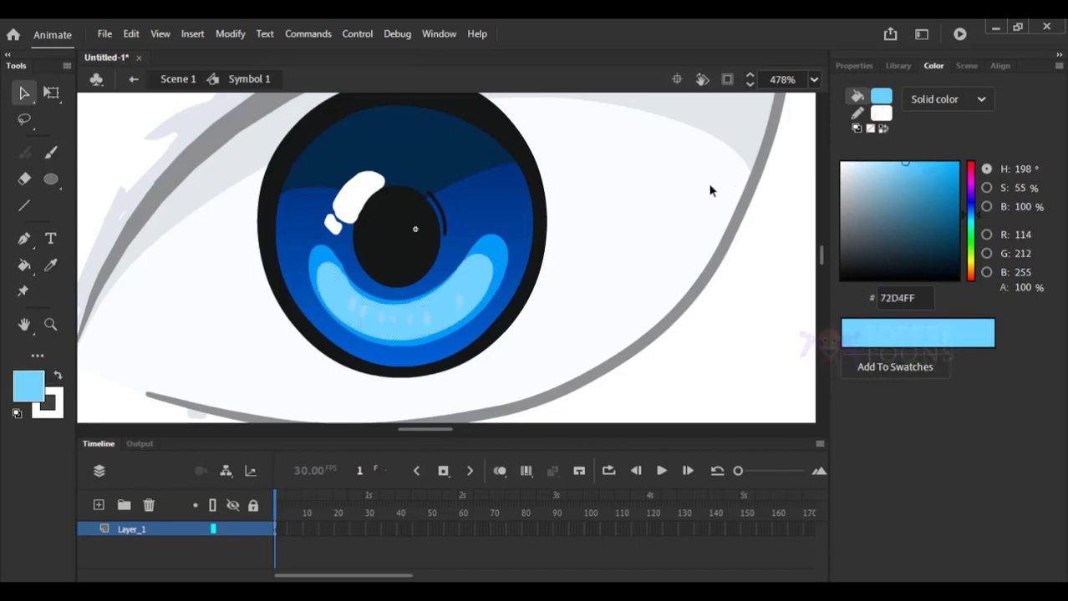
pyautogui.click(479, 275)
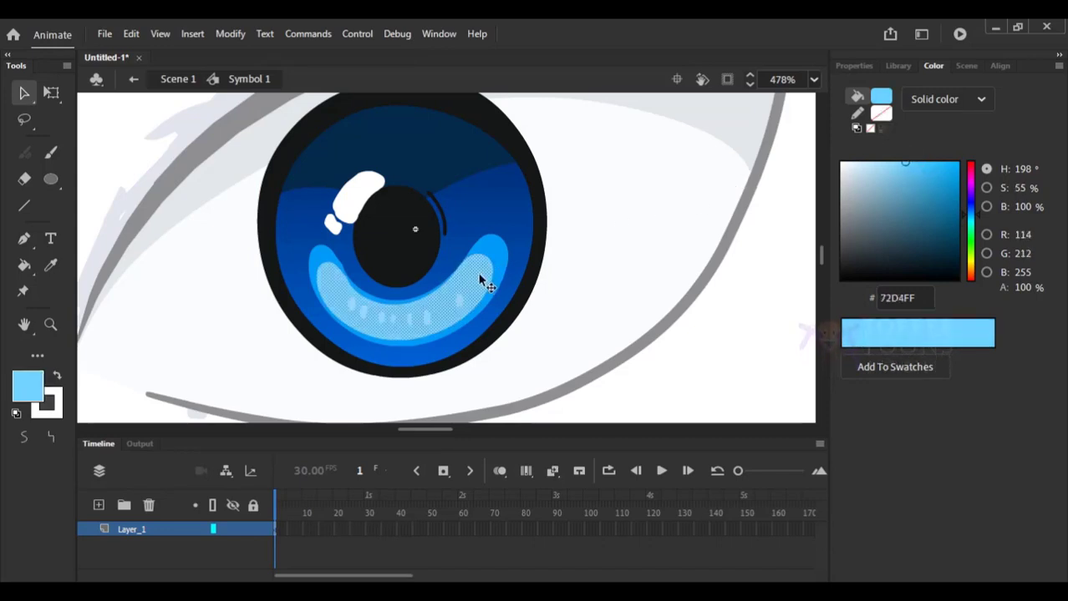
# Convert the selected inner crescent to a Movie Clip symbol with the default name Symbol 2.
pyautogui.press('F8')
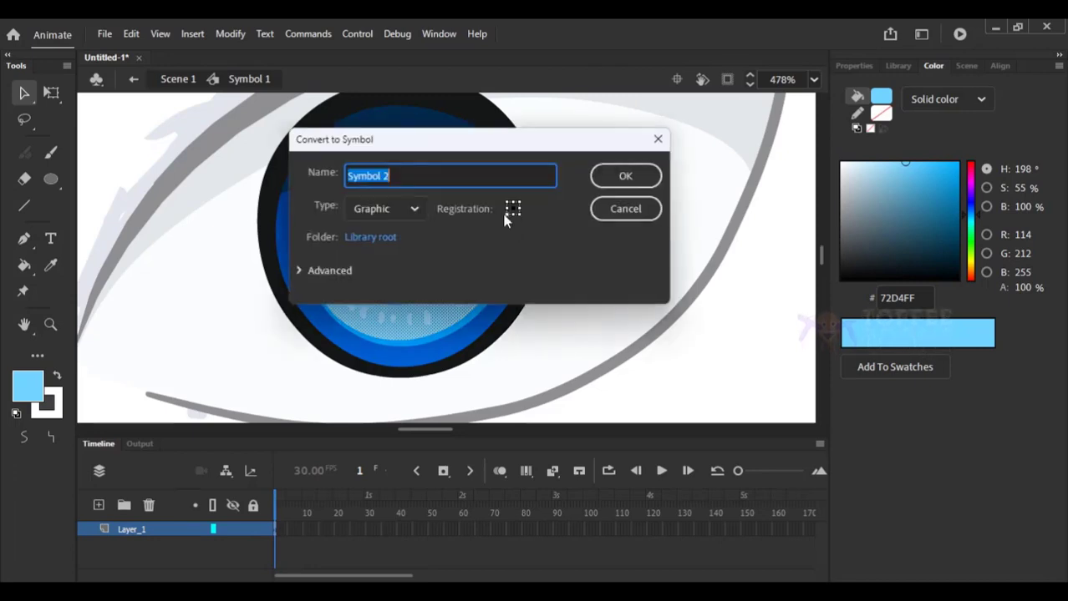
pyautogui.click(404, 211)
pyautogui.click(392, 234)
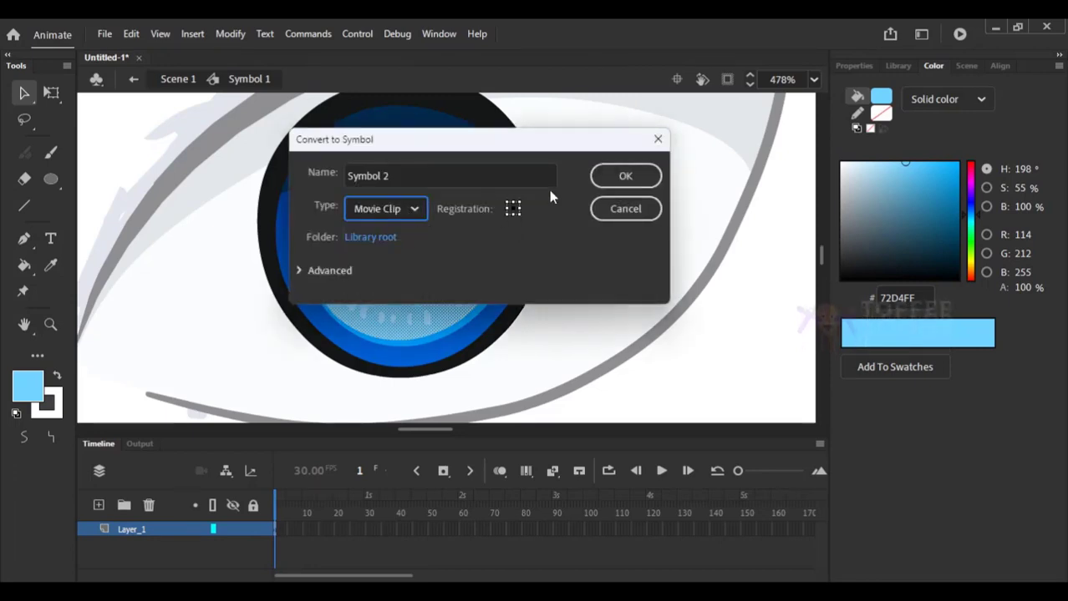
pyautogui.click(624, 176)
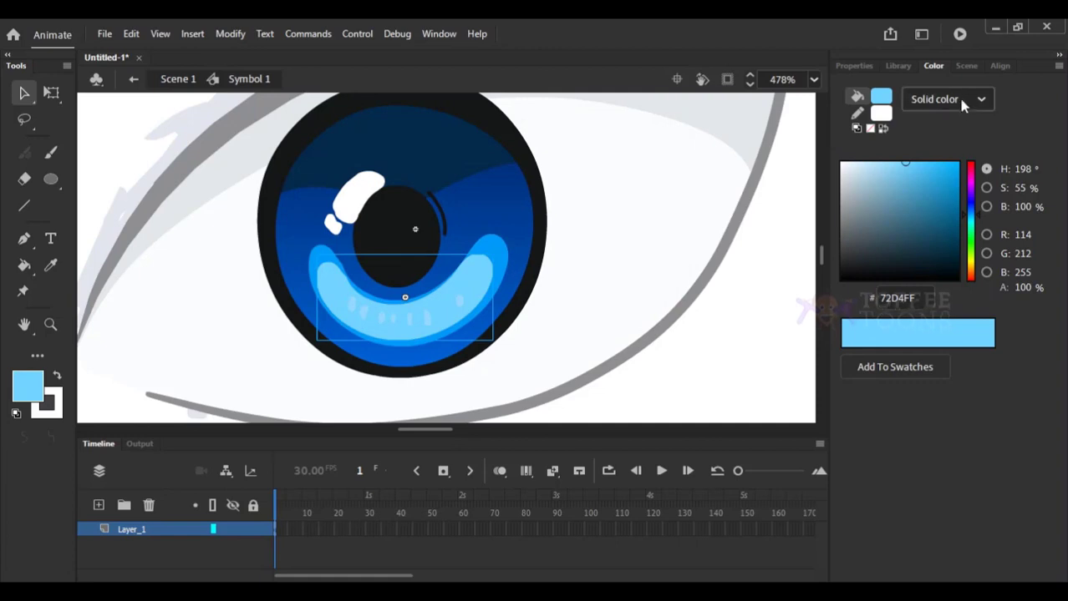
# Try a Glow filter on the crescent clip, undo it, and break the symbol back into a plain shape.
pyautogui.click(855, 66)
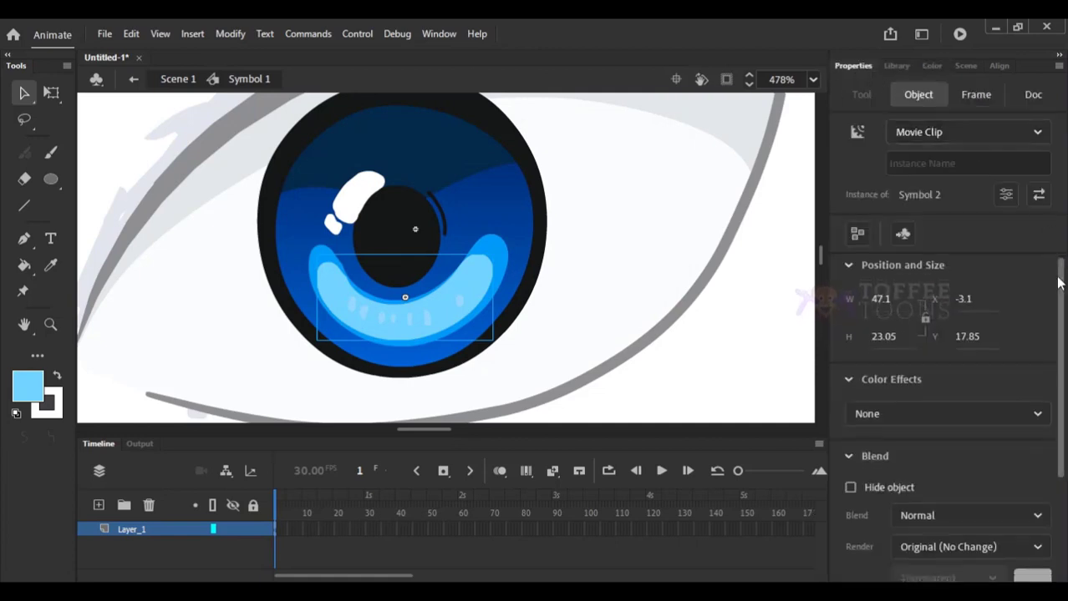
pyautogui.scroll(-3, 1045, 392)
pyautogui.click(1020, 481)
pyautogui.click(953, 359)
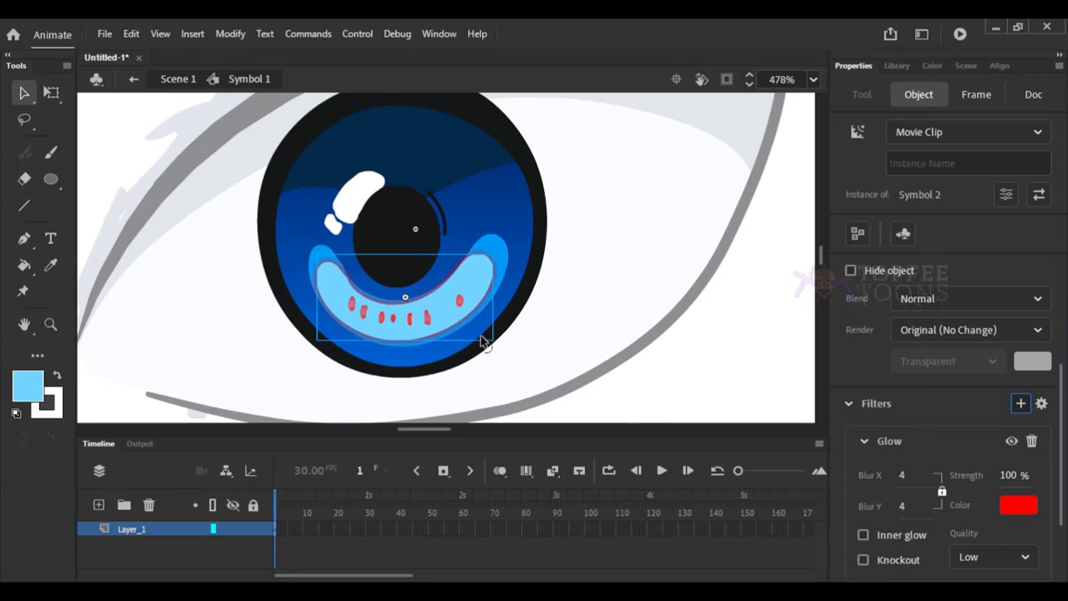
pyautogui.hotkey('ctrl', 'z')
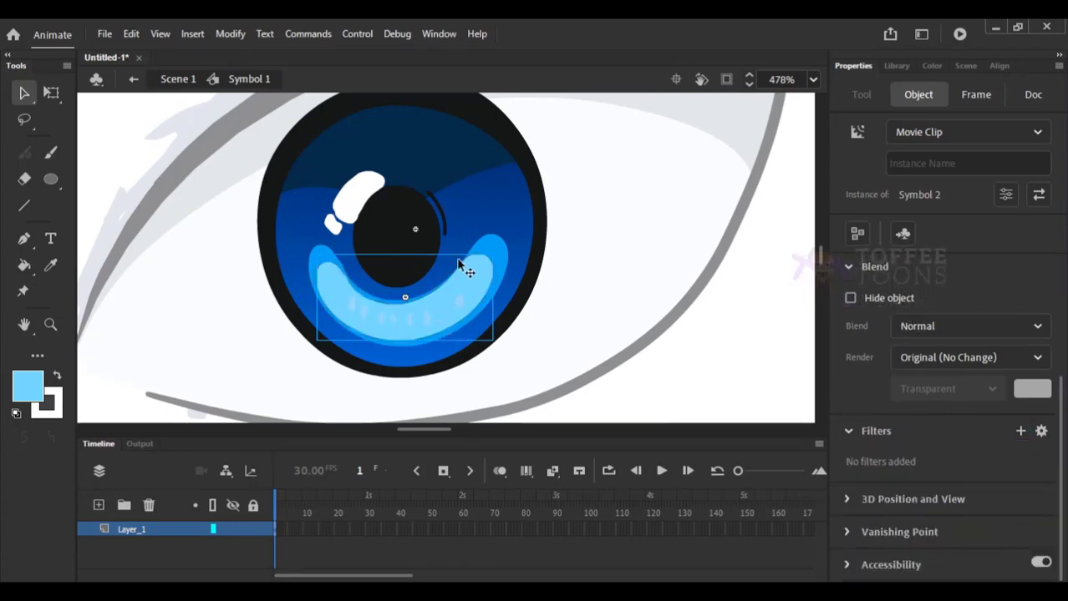
pyautogui.hotkey('ctrl', 'b')
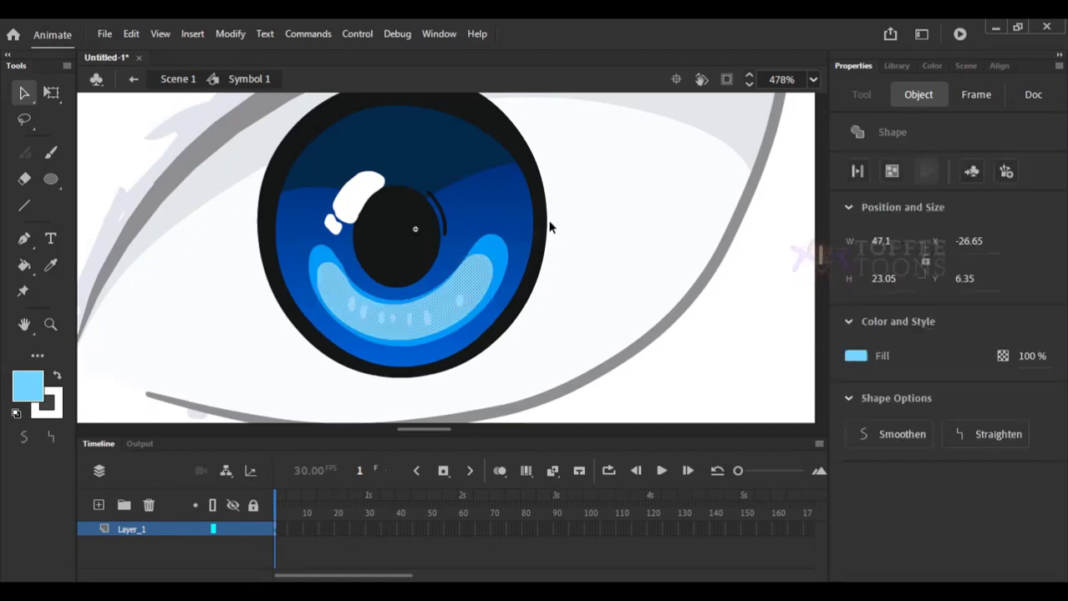
# Fill the small pale marks inside the inner crescent with its blue 72D4FF to make it one even shape.
pyautogui.click(549, 216)
pyautogui.click(442, 298)
pyautogui.moveTo(347, 191); pyautogui.dragTo(480, 370)
pyautogui.keyDown('shift'); pyautogui.click(431, 300); pyautogui.keyUp('shift')
pyautogui.keyDown('shift'); pyautogui.click(400, 300); pyautogui.keyUp('shift')
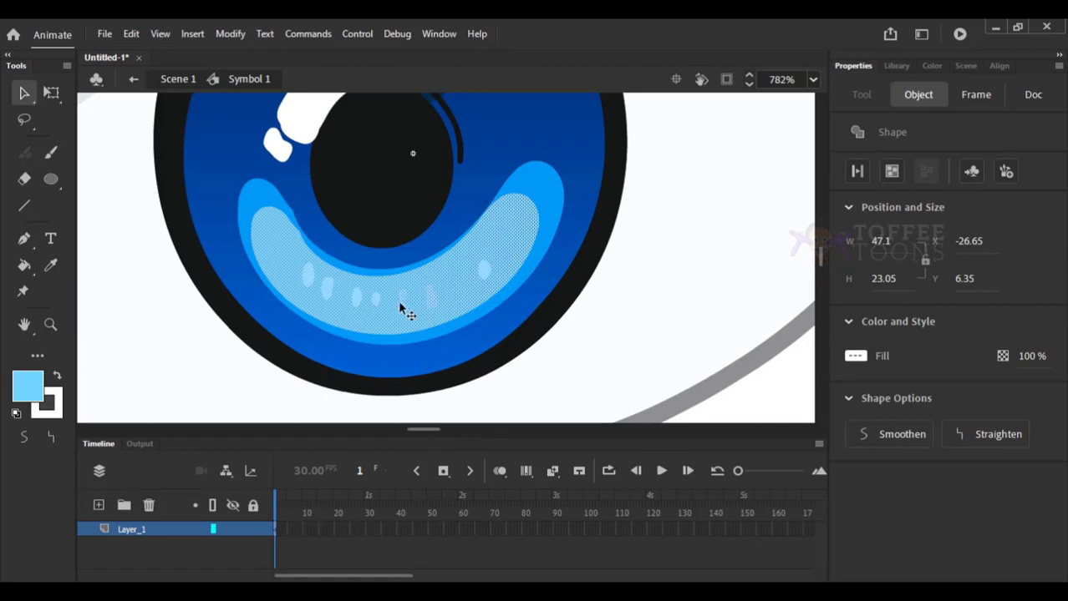
pyautogui.keyDown('shift'); pyautogui.click(376, 299); pyautogui.keyUp('shift')
pyautogui.keyDown('shift'); pyautogui.click(359, 298); pyautogui.keyUp('shift')
pyautogui.keyDown('shift'); pyautogui.click(328, 287); pyautogui.keyUp('shift')
pyautogui.keyDown('shift'); pyautogui.click(308, 276); pyautogui.keyUp('shift')
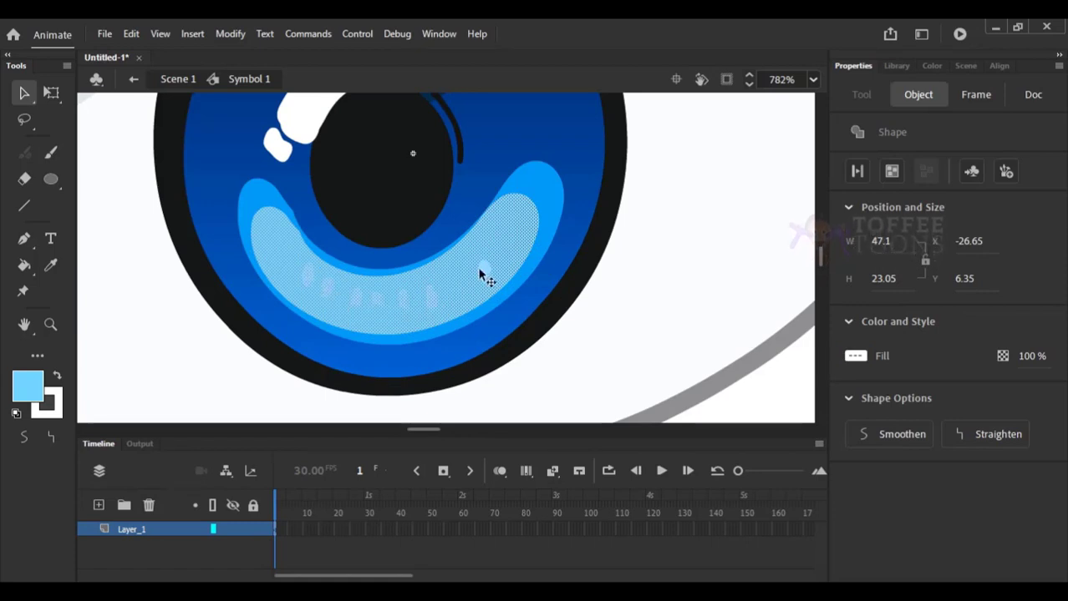
pyautogui.press('o')
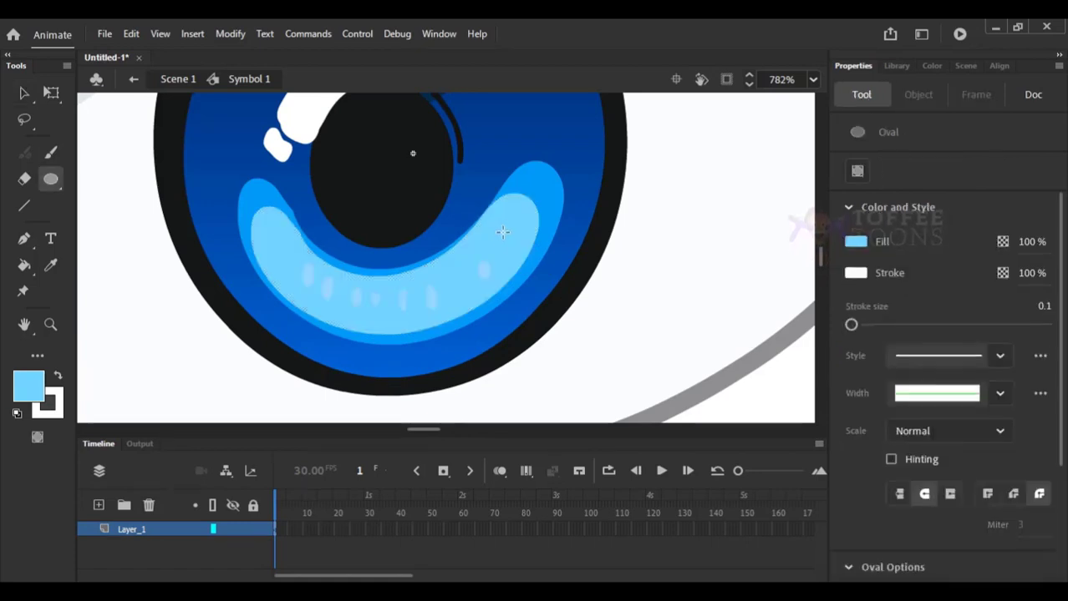
pyautogui.press('k')
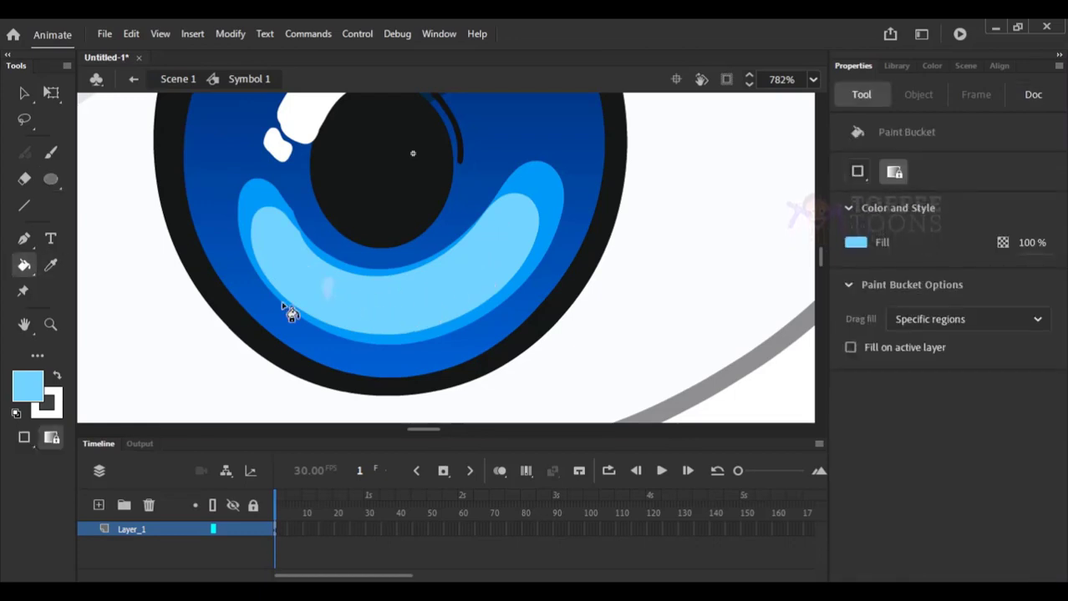
pyautogui.hotkey('ctrl', '-')
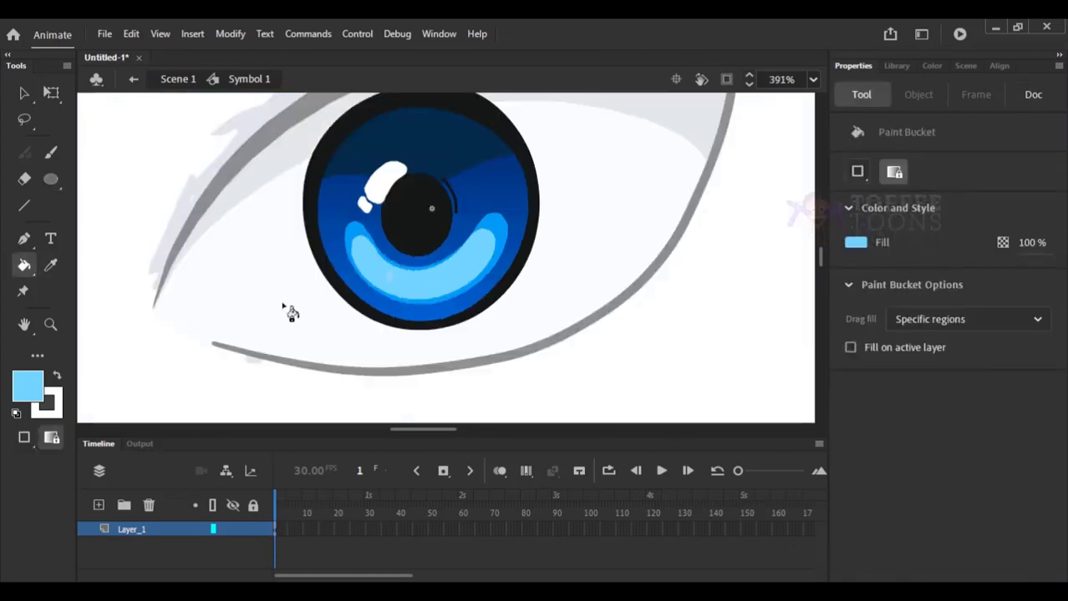
# Convert the cleaned inner crescent to a Movie Clip symbol named Symbol 2.
pyautogui.press('v')
pyautogui.click(403, 285)
pyautogui.press('F8')
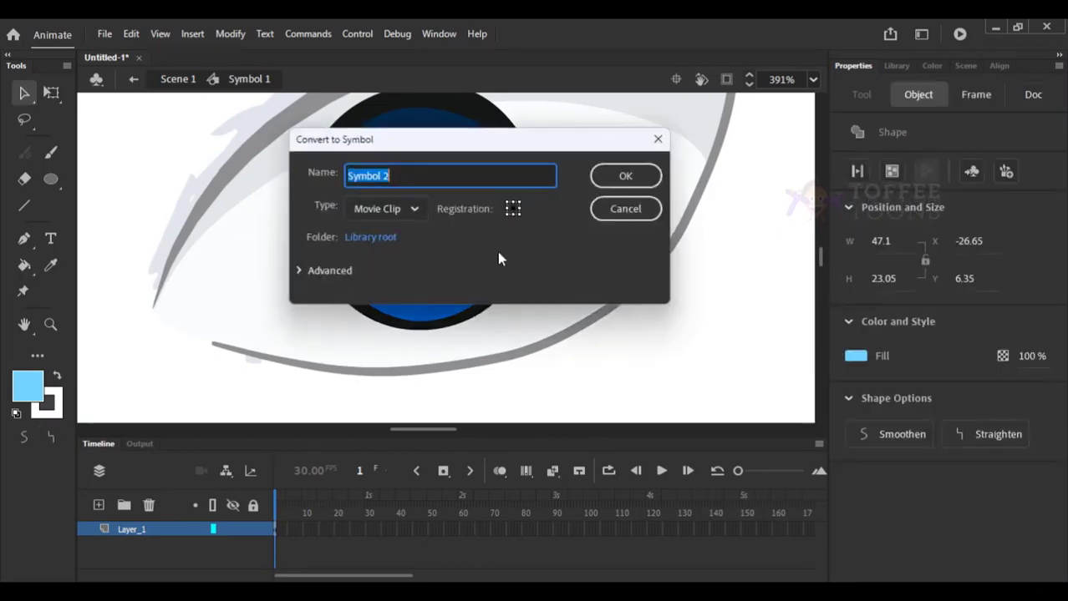
pyautogui.press('Return')
# Add a Glow filter to the crescent clip and colour it white.
pyautogui.moveTo(1061, 427); pyautogui.dragTo(1061, 534)
pyautogui.click(1021, 456)
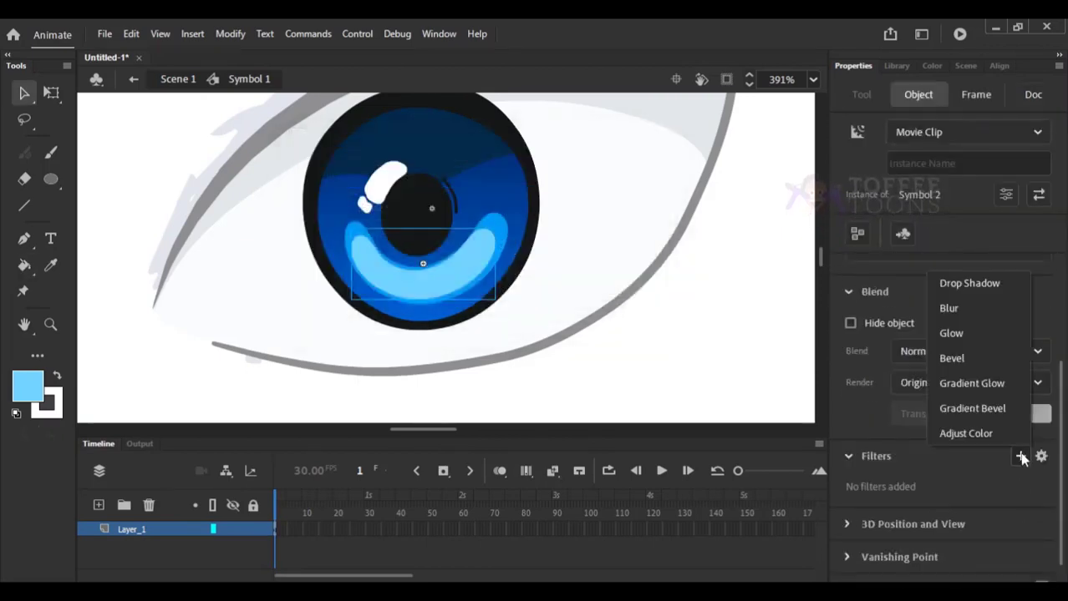
pyautogui.click(971, 334)
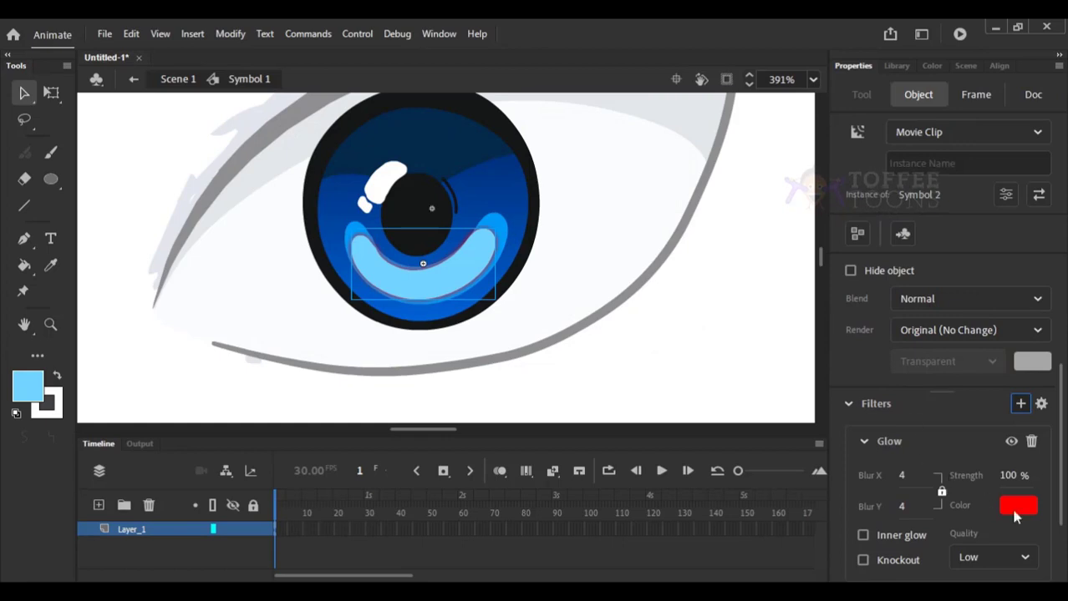
pyautogui.click(1016, 506)
pyautogui.click(778, 406)
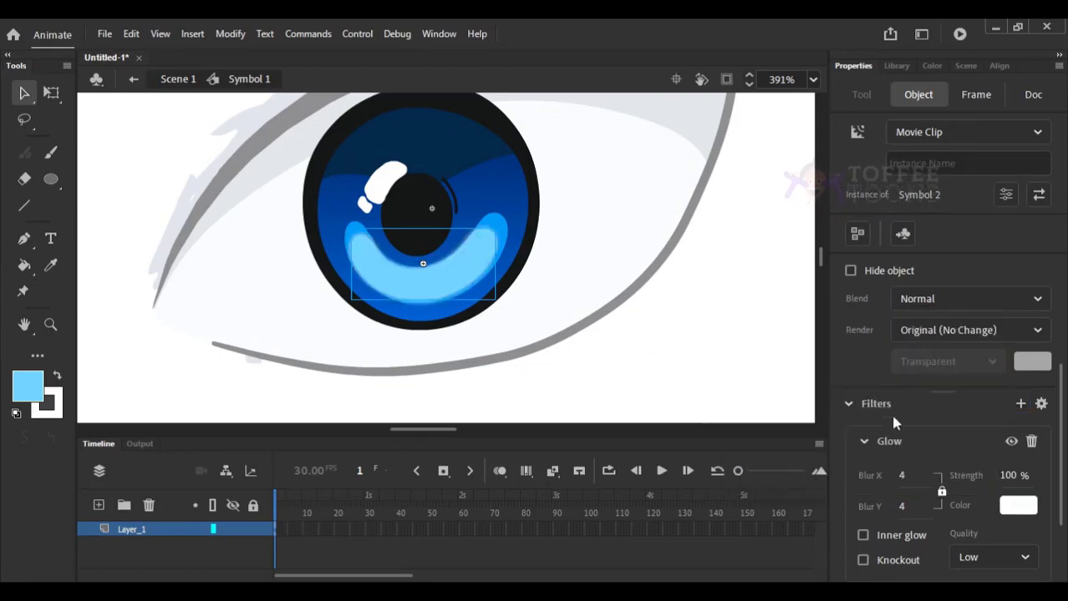
# Set the white glow to High quality with blur 3 and strength 80%.
pyautogui.click(973, 558)
pyautogui.click(974, 533)
pyautogui.moveTo(1010, 480); pyautogui.dragTo(982, 474)
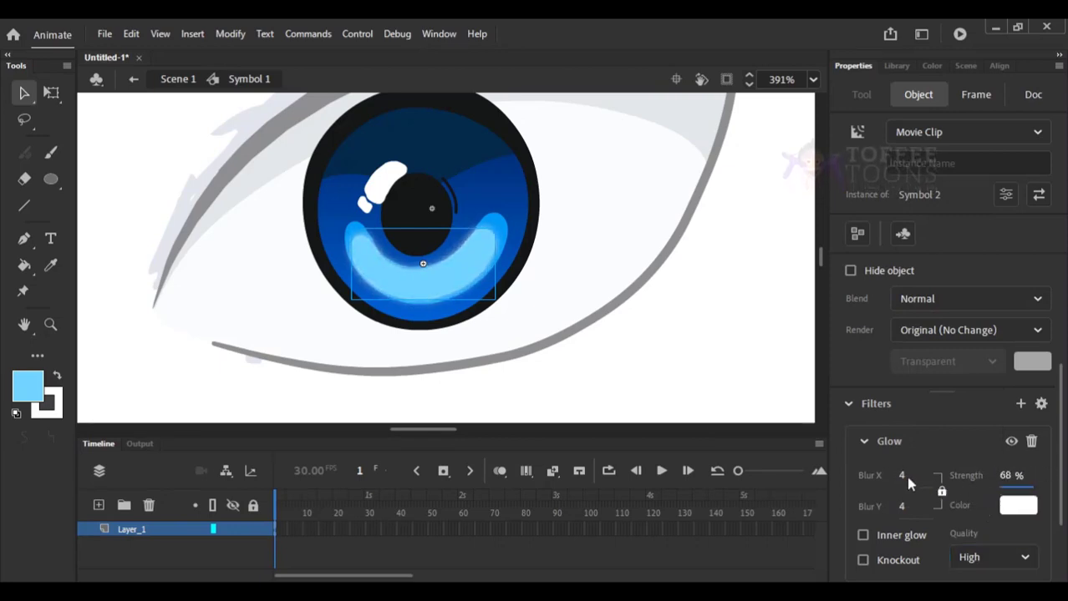
pyautogui.moveTo(905, 476)
pyautogui.mouseDown()
pyautogui.moveTo(927, 474)
pyautogui.moveTo(901, 473)
pyautogui.mouseUp()
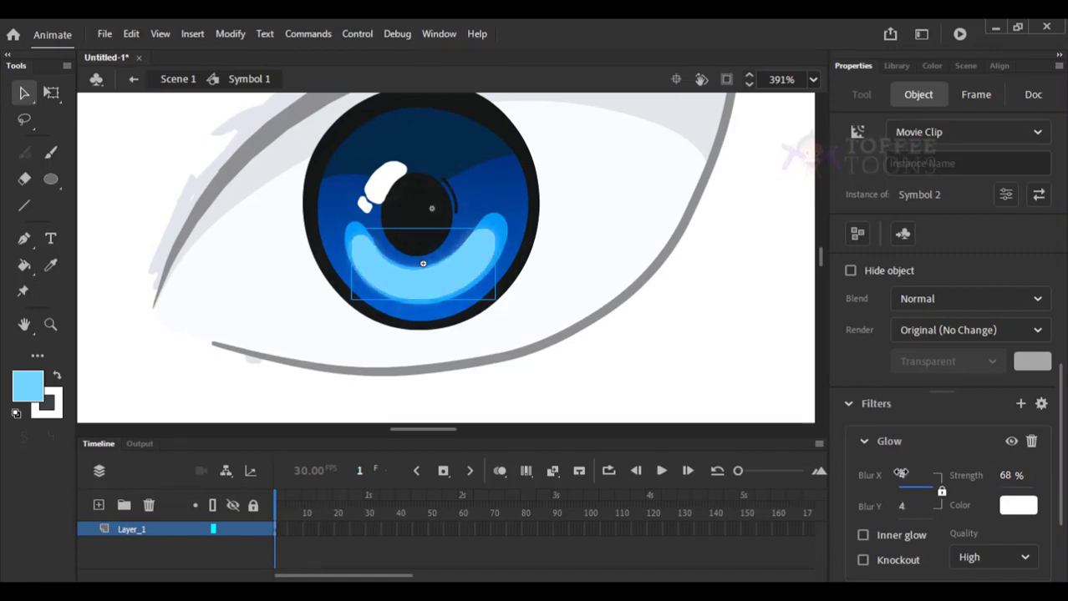
pyautogui.moveTo(1005, 476); pyautogui.dragTo(1020, 469)
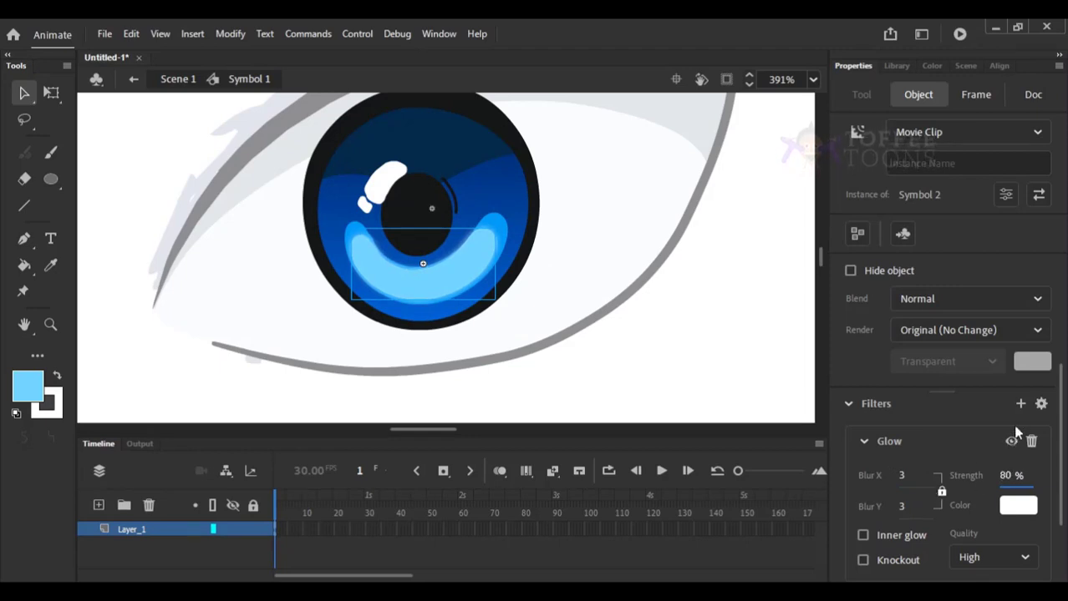
# Add a second Glow filter to the crescent clip, coloured white, with blur 26 and strength 115%.
pyautogui.click(1020, 404)
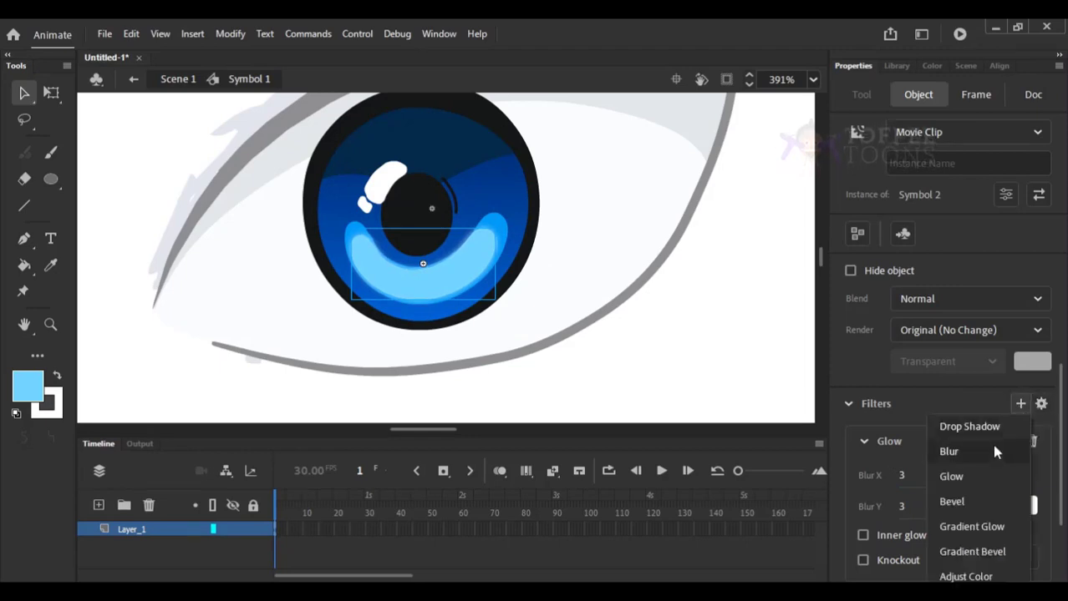
pyautogui.click(961, 476)
pyautogui.scroll(-3, 1028, 401)
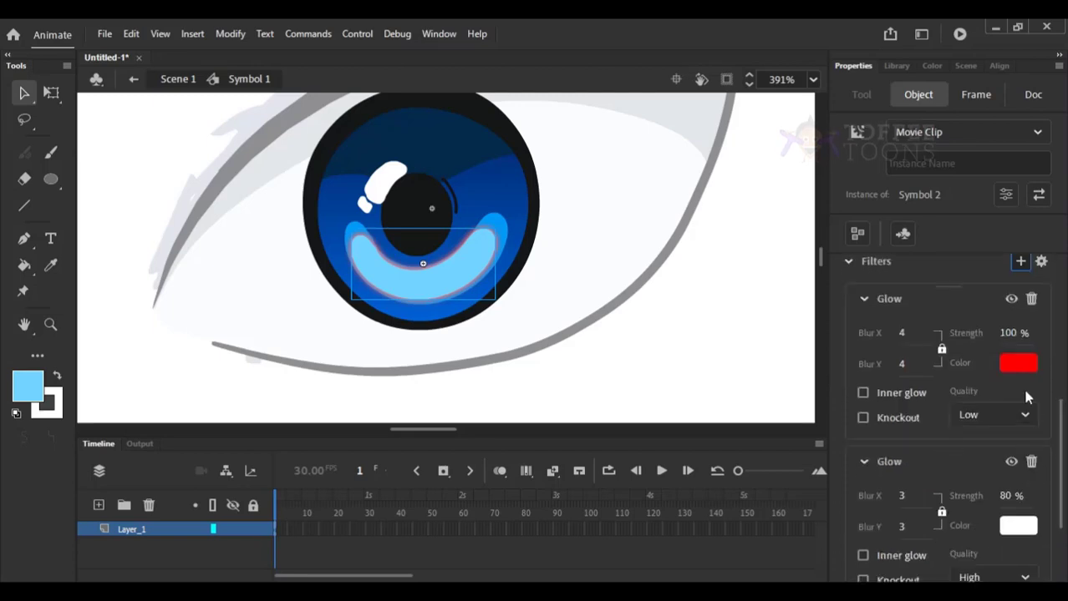
pyautogui.click(1018, 362)
pyautogui.click(772, 474)
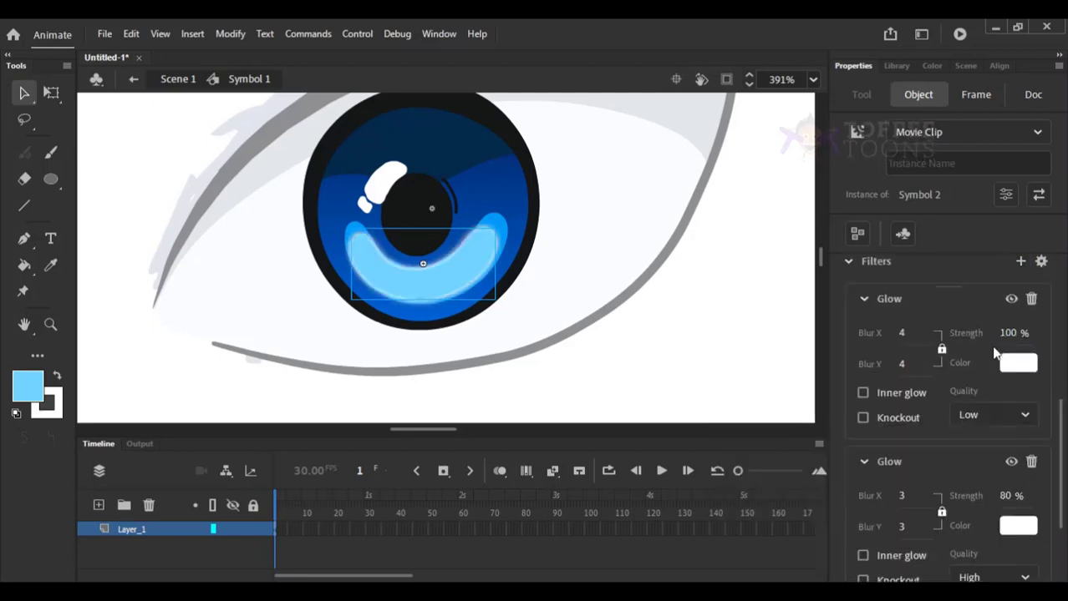
pyautogui.moveTo(902, 343); pyautogui.dragTo(919, 331)
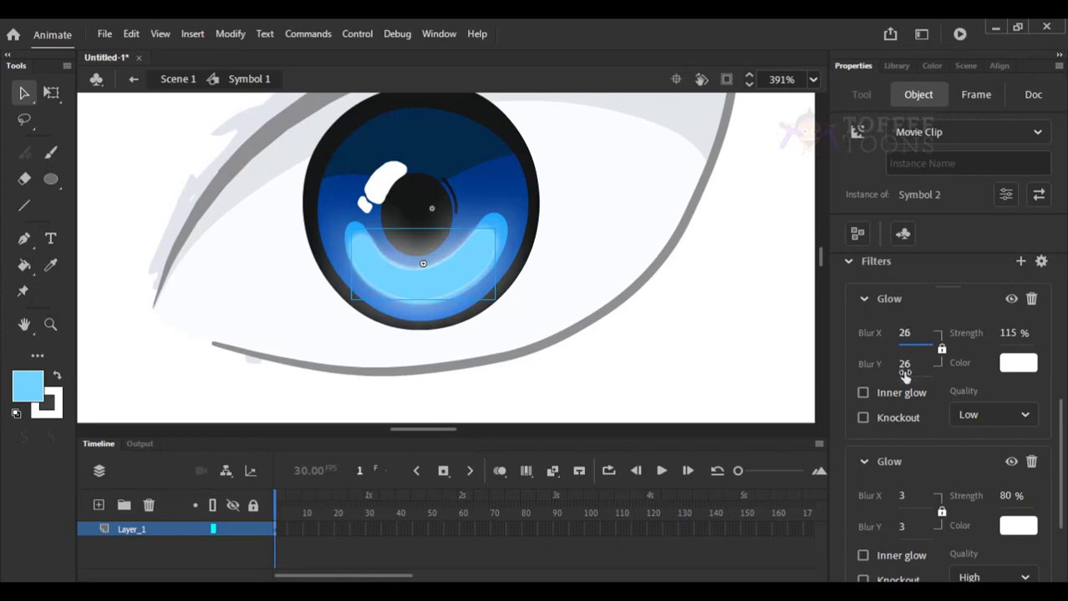
# Test Inner glow on the newer Glow filter and switch it off, setting High quality and blur 13.
pyautogui.click(863, 392)
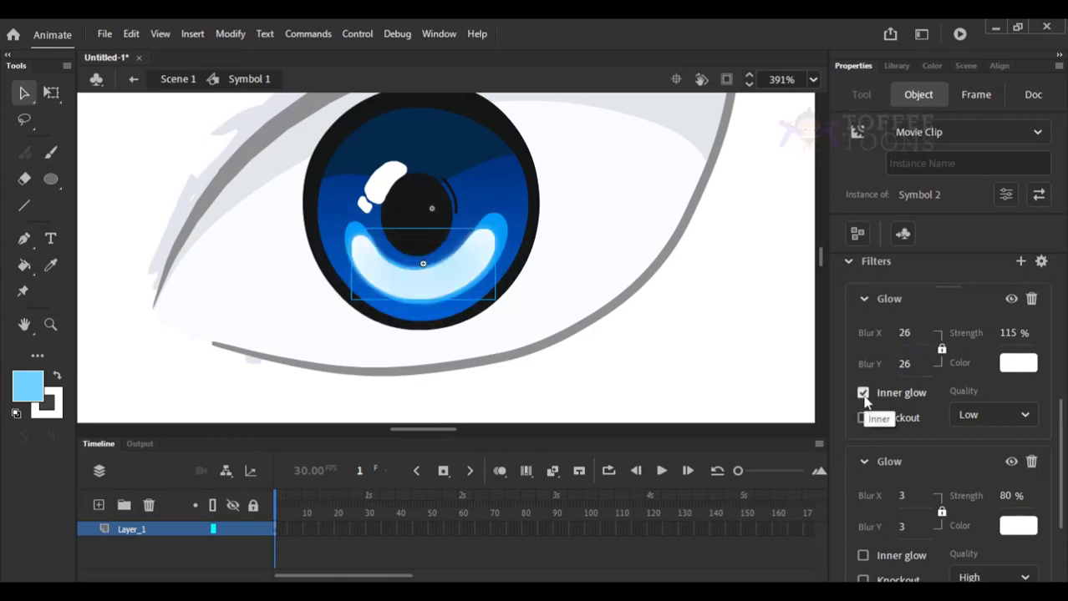
pyautogui.click(864, 396)
pyautogui.click(979, 414)
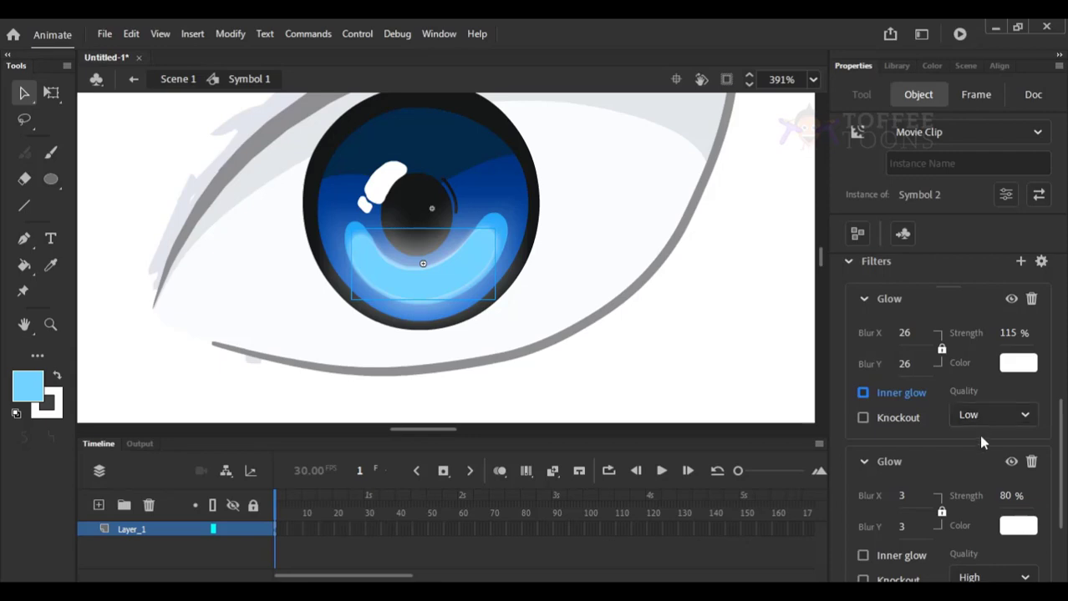
pyautogui.click(978, 490)
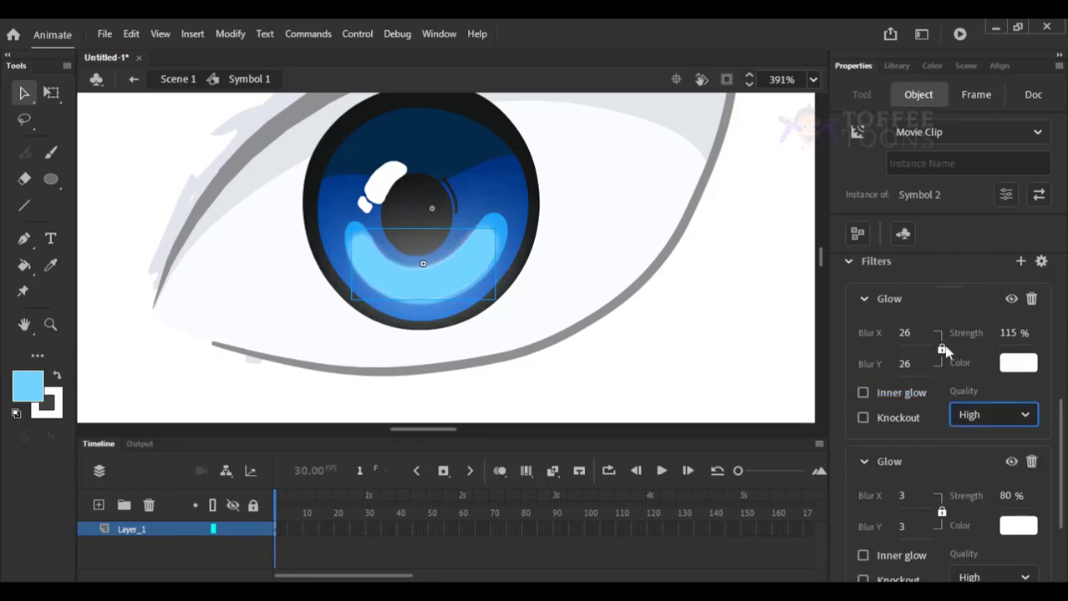
pyautogui.moveTo(904, 333); pyautogui.dragTo(895, 335)
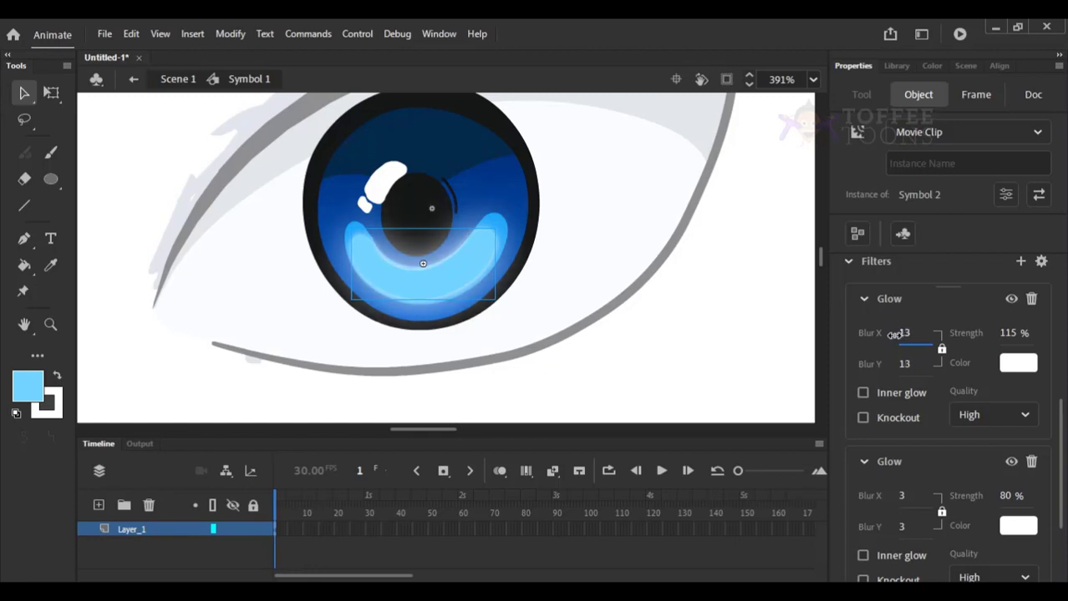
# Recolour the newer crescent glow to a medium blue and the original glow to 0099FF.
pyautogui.click(1017, 364)
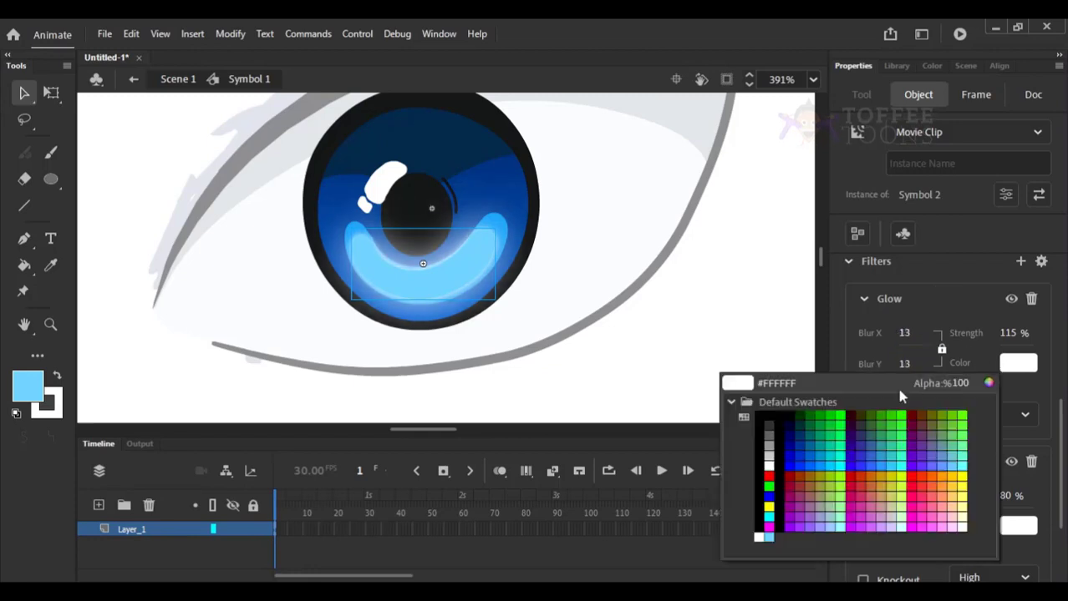
pyautogui.click(822, 455)
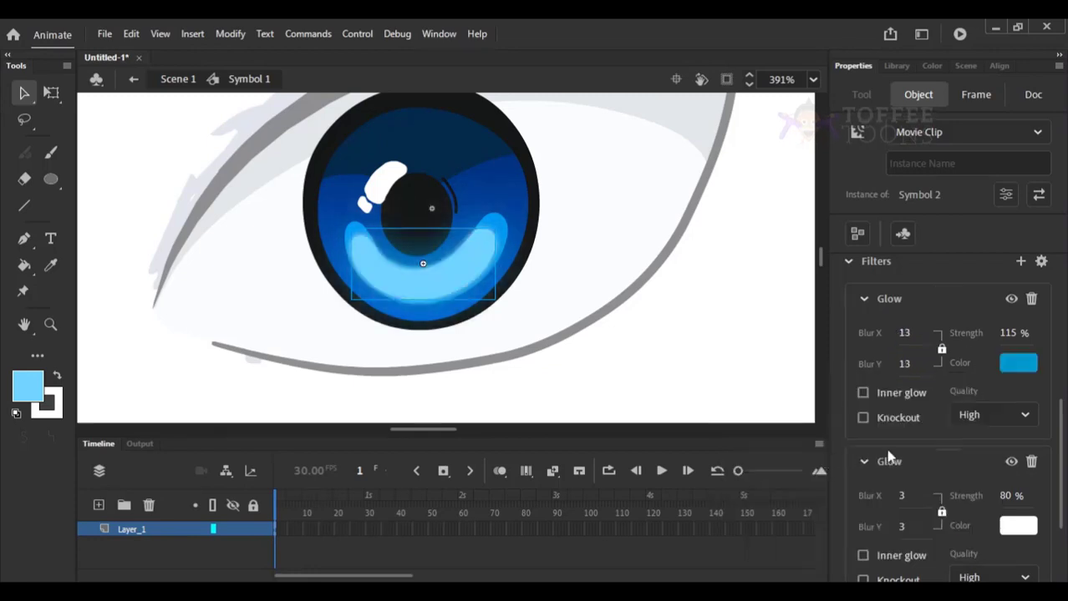
pyautogui.click(1034, 533)
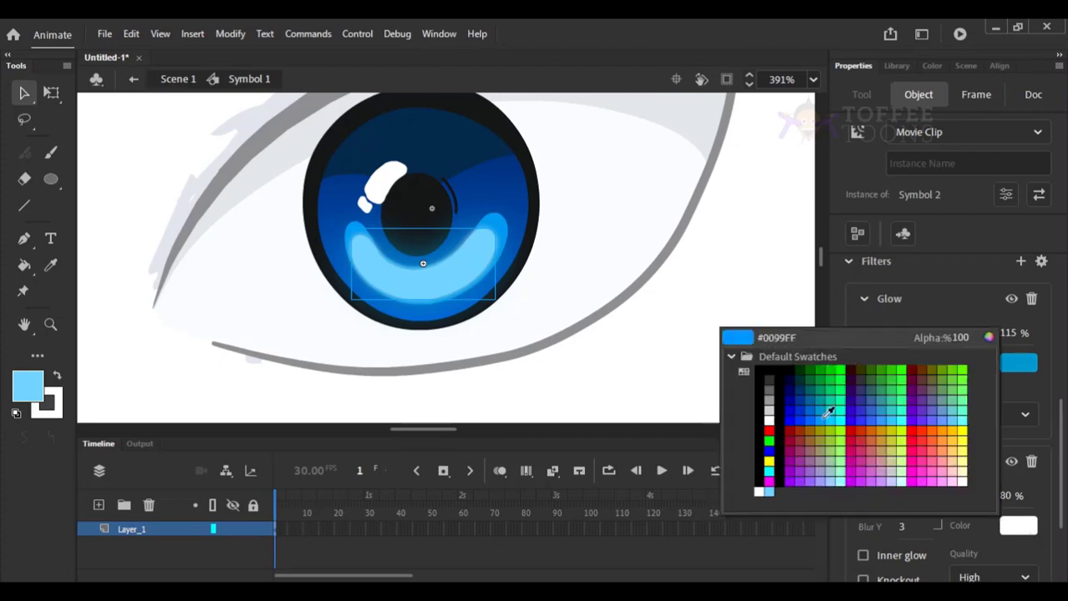
pyautogui.click(823, 426)
# Recolour the shape inside the crescent symbol to the lighter blue 9DE1FF and return to Scene 1.
pyautogui.doubleClick(451, 278)
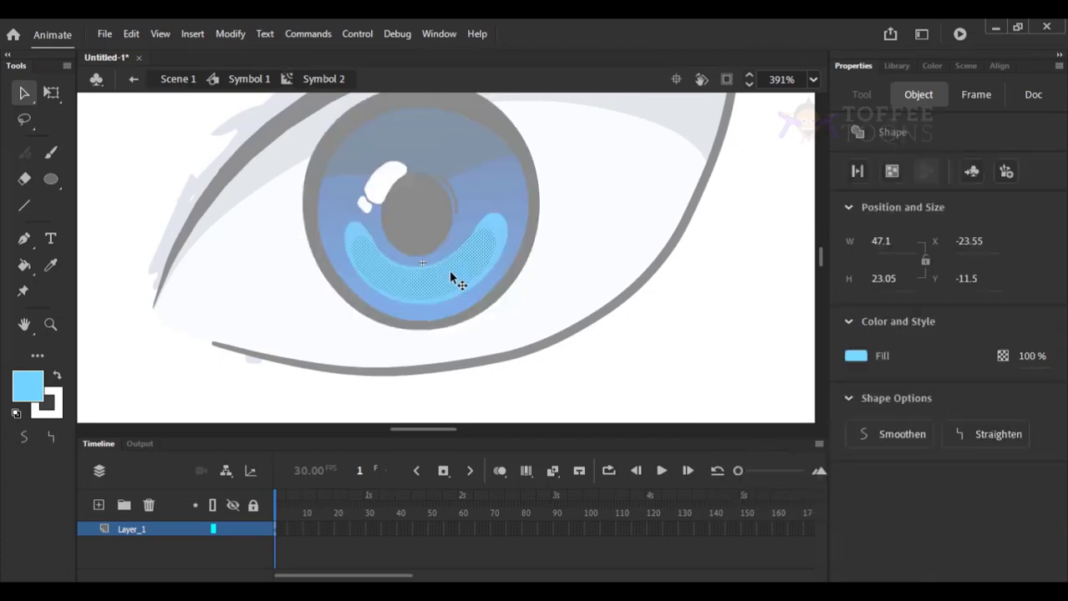
pyautogui.click(932, 66)
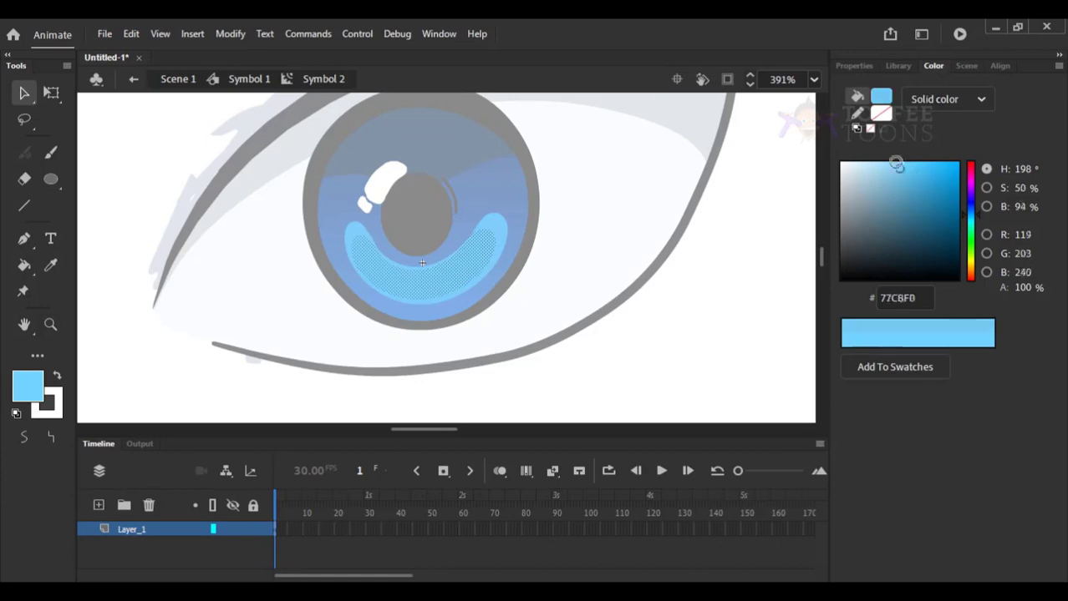
pyautogui.click(247, 82)
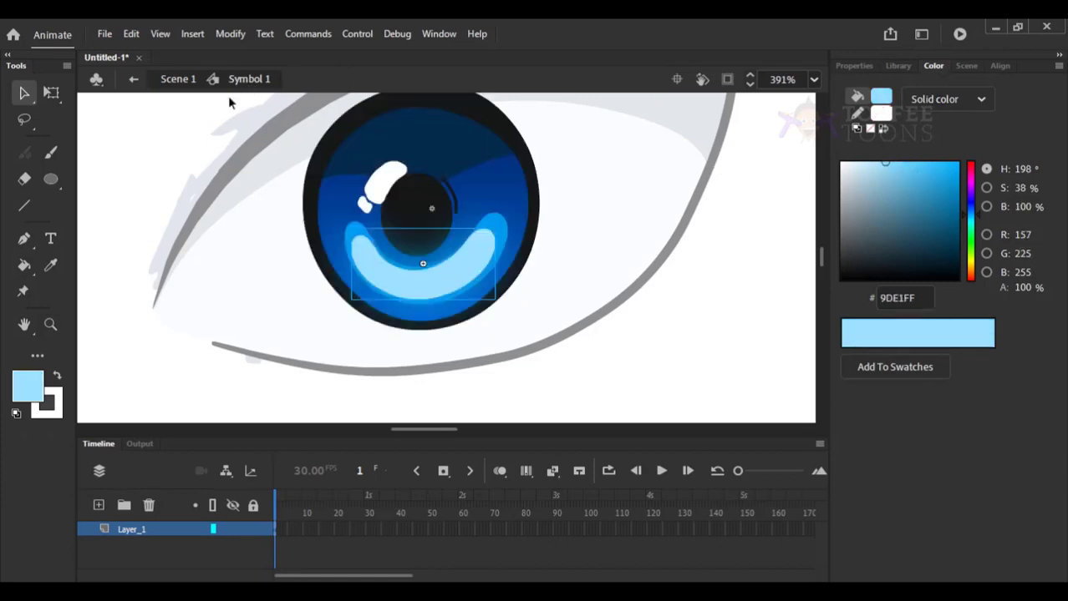
pyautogui.hotkey('ctrl', '2')
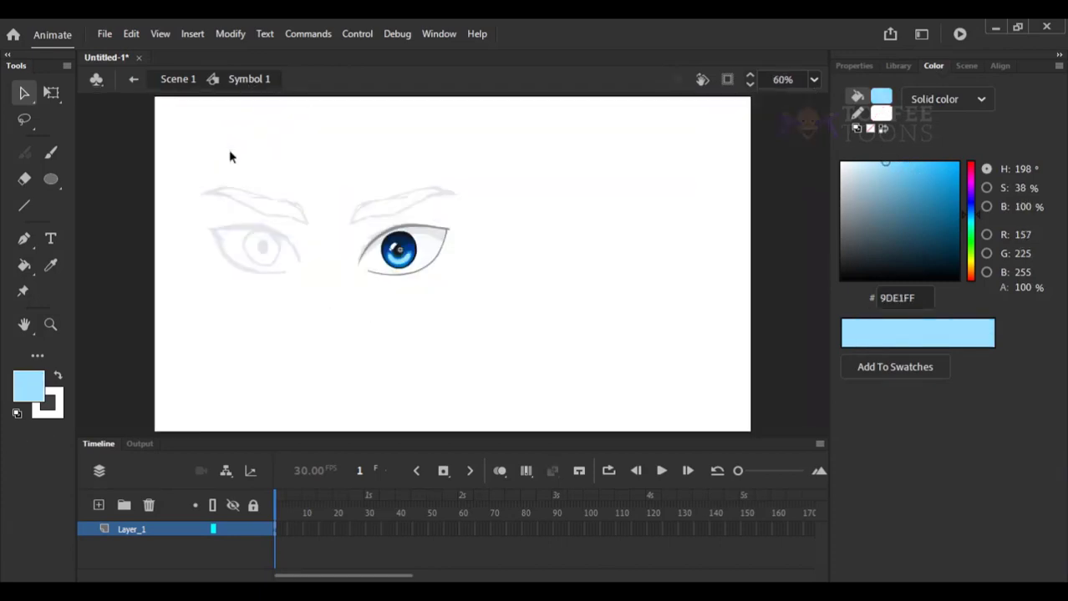
pyautogui.click(177, 82)
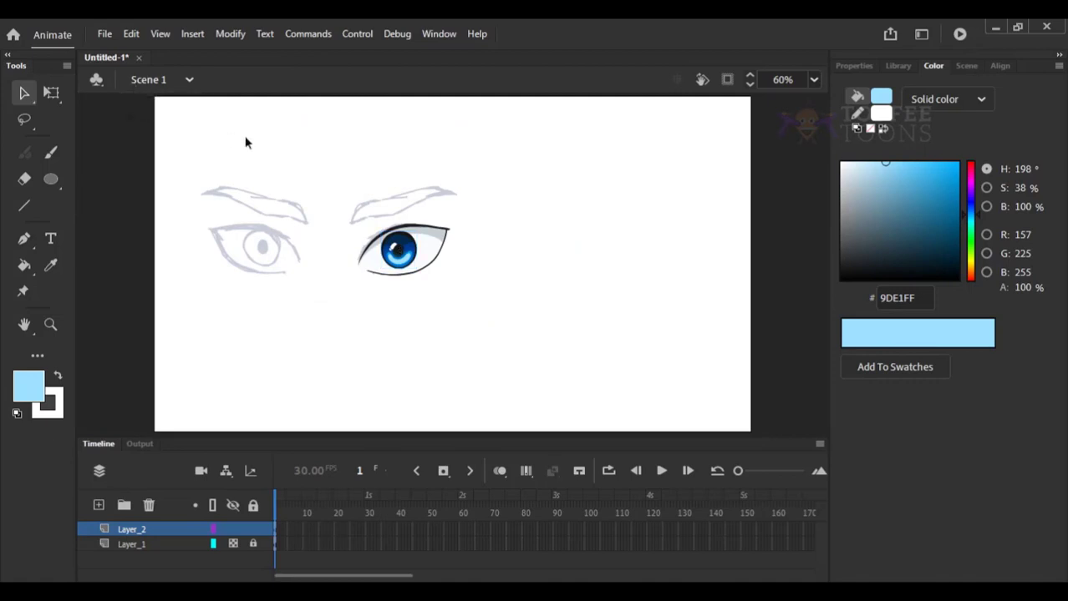
# Pull the upper lash line's outer tip out to match the sketch, sharpening the corner of the finished eye.
pyautogui.scroll(3, 245, 142)
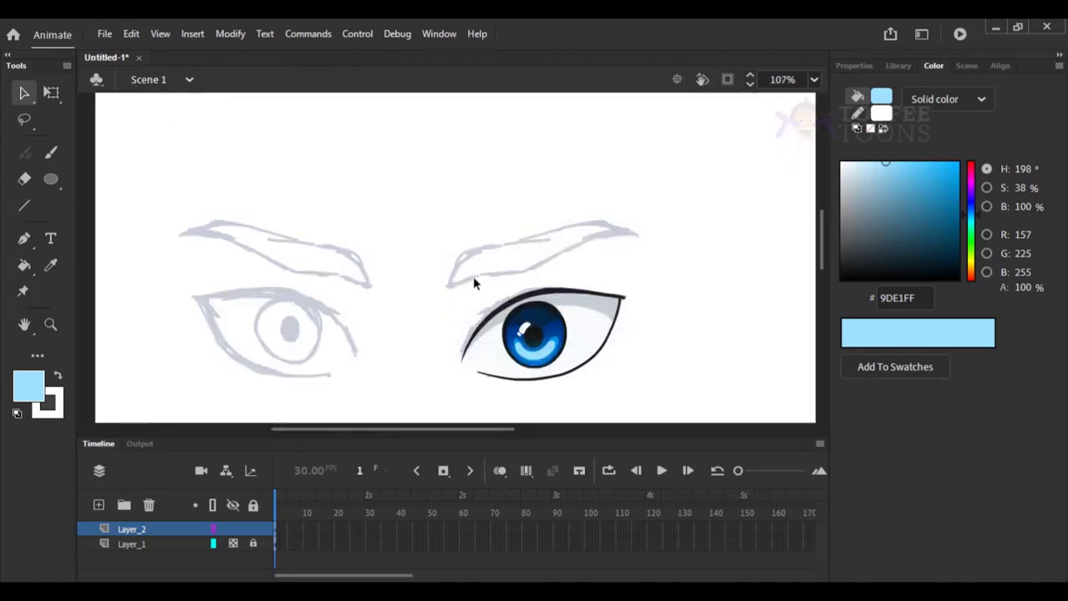
pyautogui.moveTo(448, 262); pyautogui.dragTo(410, 223)
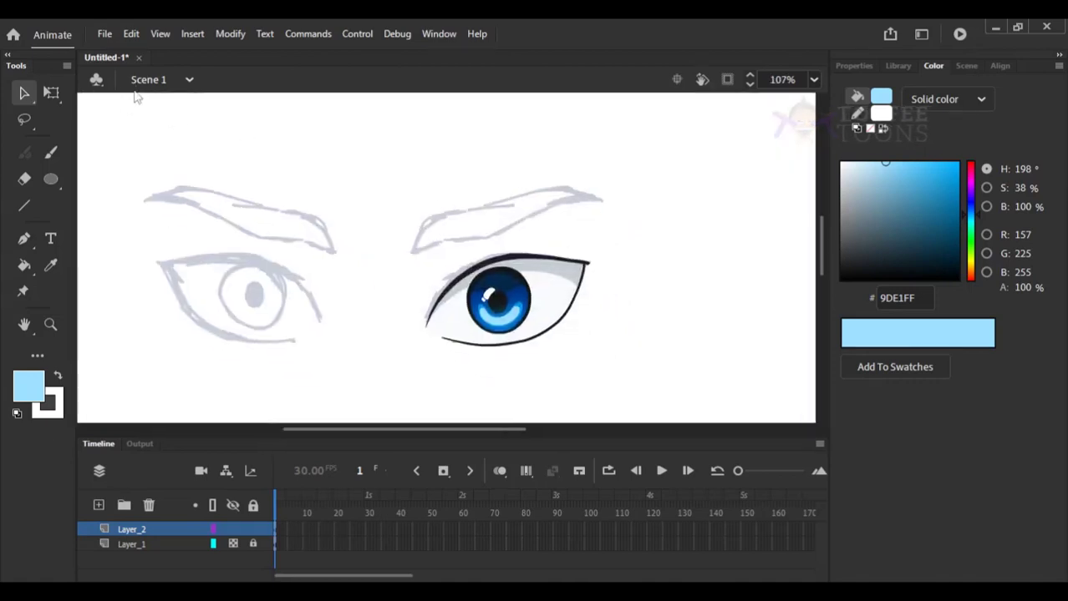
pyautogui.click(589, 264)
pyautogui.moveTo(573, 233); pyautogui.dragTo(609, 318)
pyautogui.click(446, 219)
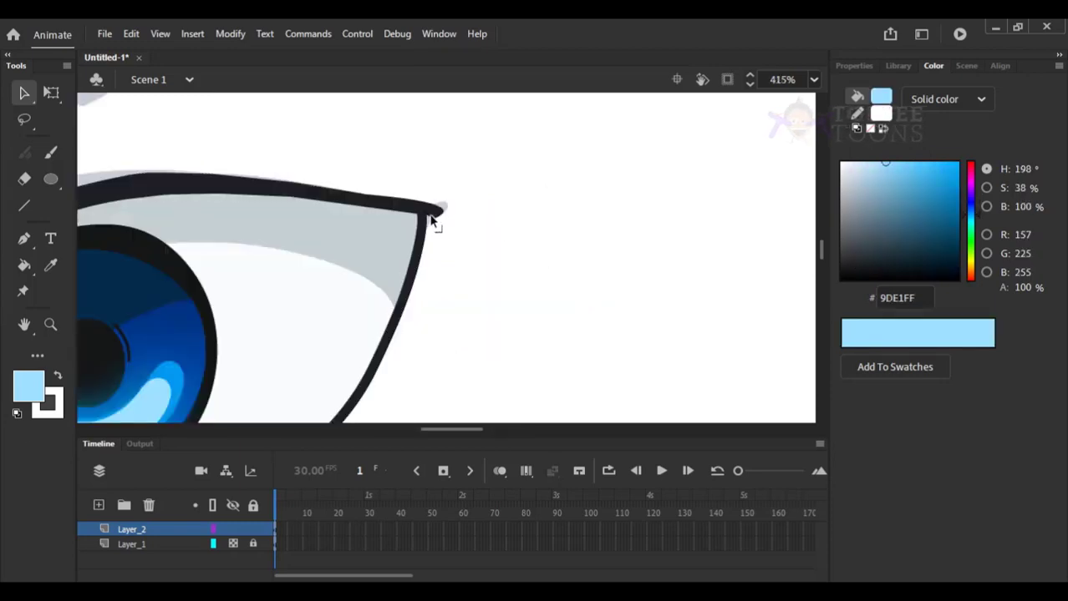
pyautogui.moveTo(441, 212); pyautogui.dragTo(443, 206)
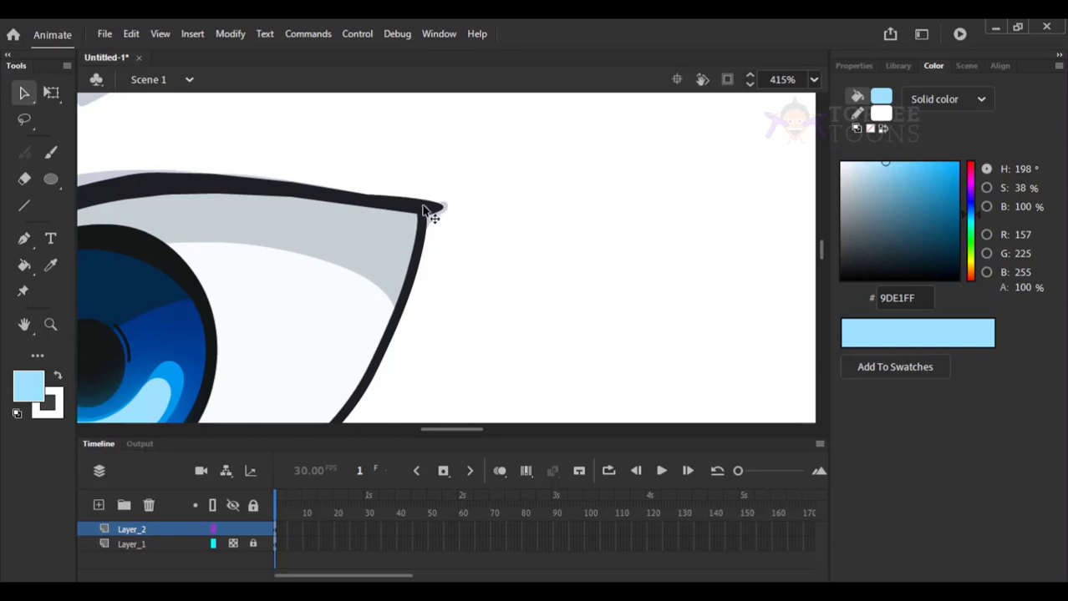
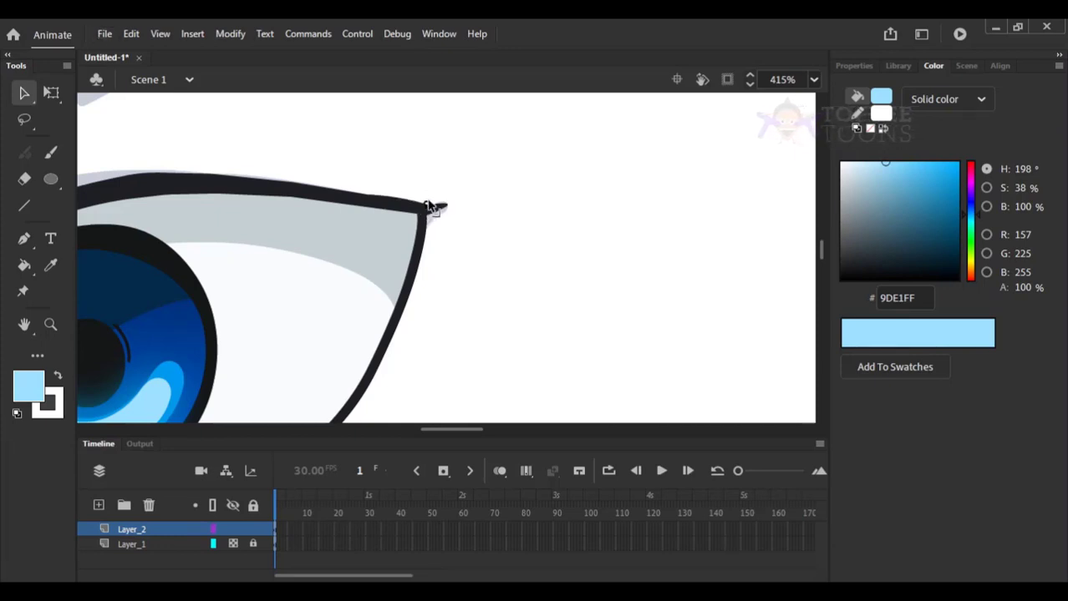
pyautogui.moveTo(405, 168); pyautogui.dragTo(468, 249)
pyautogui.moveTo(406, 238)
pyautogui.mouseDown()
pyautogui.moveTo(400, 230)
pyautogui.moveTo(411, 227)
pyautogui.mouseUp()
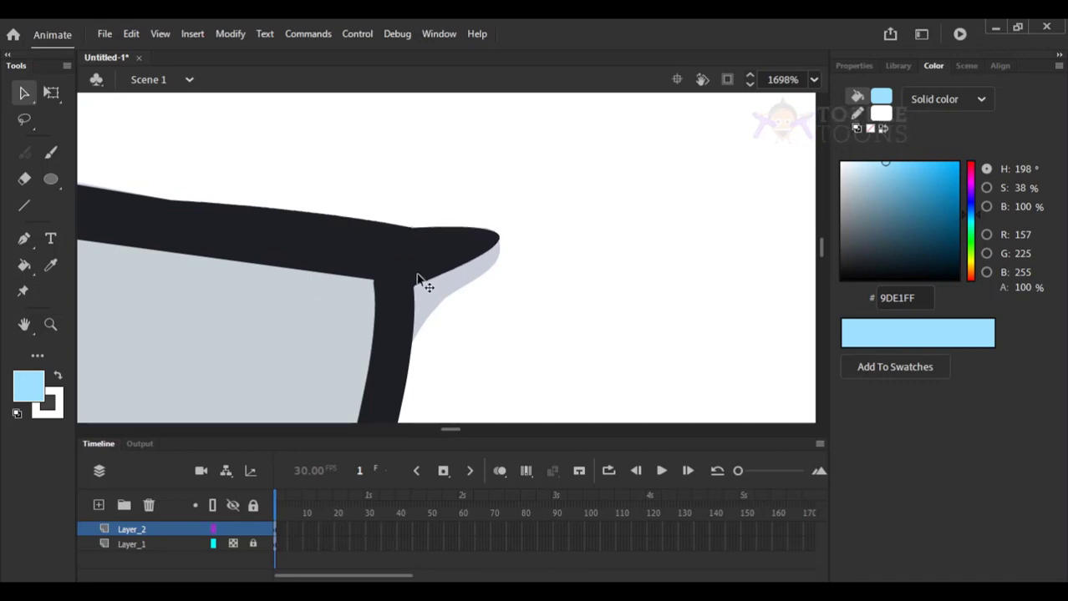
# Curve the underside of the lash tip so it flows into the eye's outer edge line.
pyautogui.moveTo(411, 286); pyautogui.dragTo(417, 290)
pyautogui.moveTo(415, 290); pyautogui.dragTo(412, 349)
pyautogui.hotkey('ctrl', 'z')
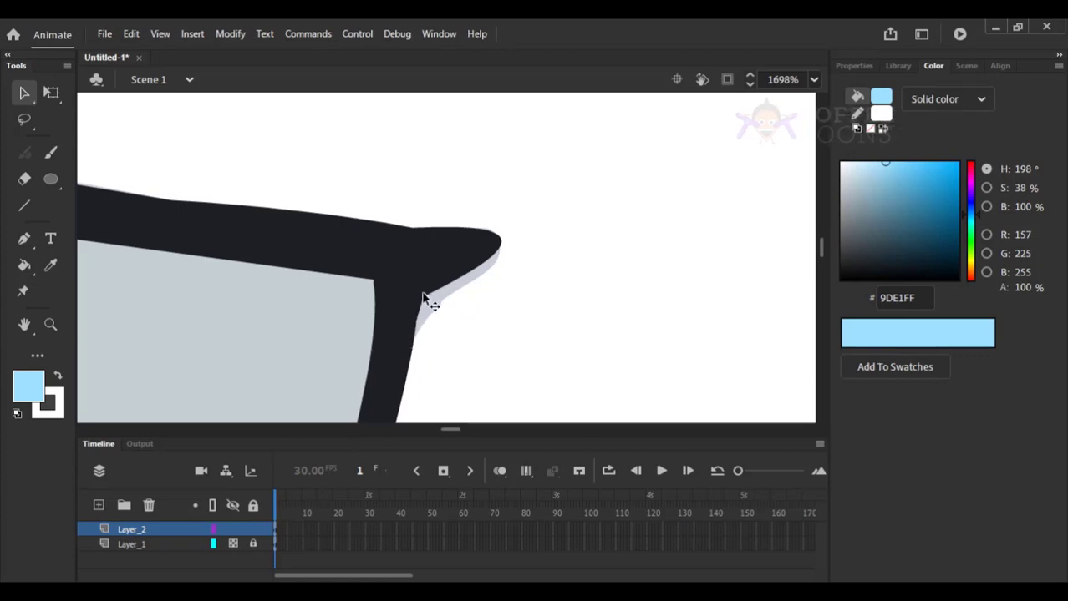
pyautogui.click(429, 303)
pyautogui.click(448, 306)
pyautogui.moveTo(496, 242); pyautogui.dragTo(548, 240)
pyautogui.hotkey('ctrl', '-')
pyautogui.hotkey('ctrl', '-')
pyautogui.hotkey('ctrl', '-')
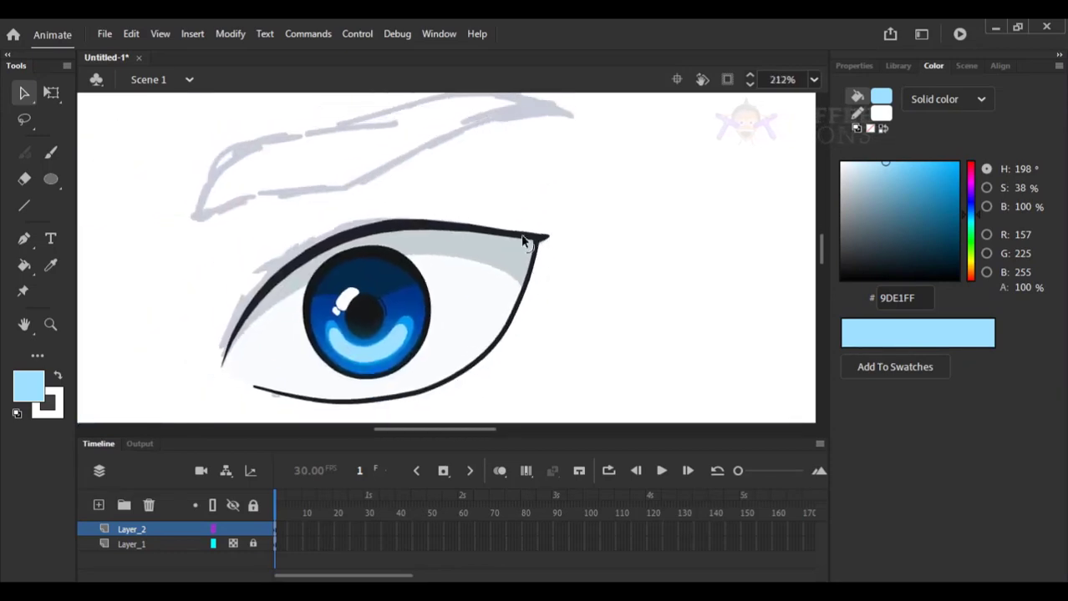
pyautogui.hotkey('ctrl', '-')
# Draw the eyebrow's upper contour above the finished eye as a thin black line, from the inner end to the outer tip.
pyautogui.scroll(2, 461, 198)
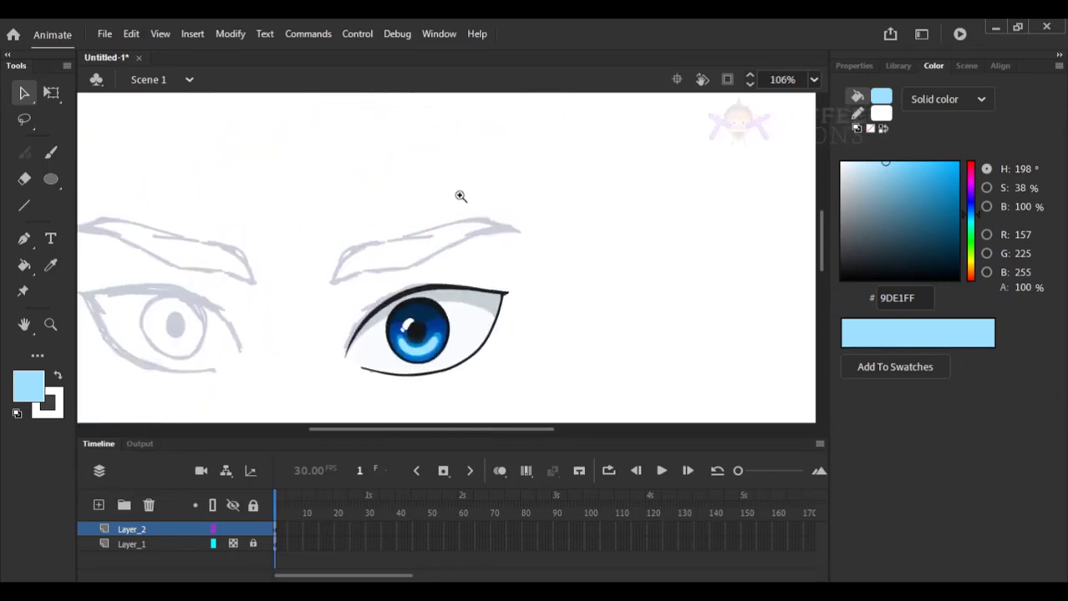
pyautogui.moveTo(375, 170); pyautogui.dragTo(485, 416)
pyautogui.moveTo(488, 285); pyautogui.dragTo(495, 329)
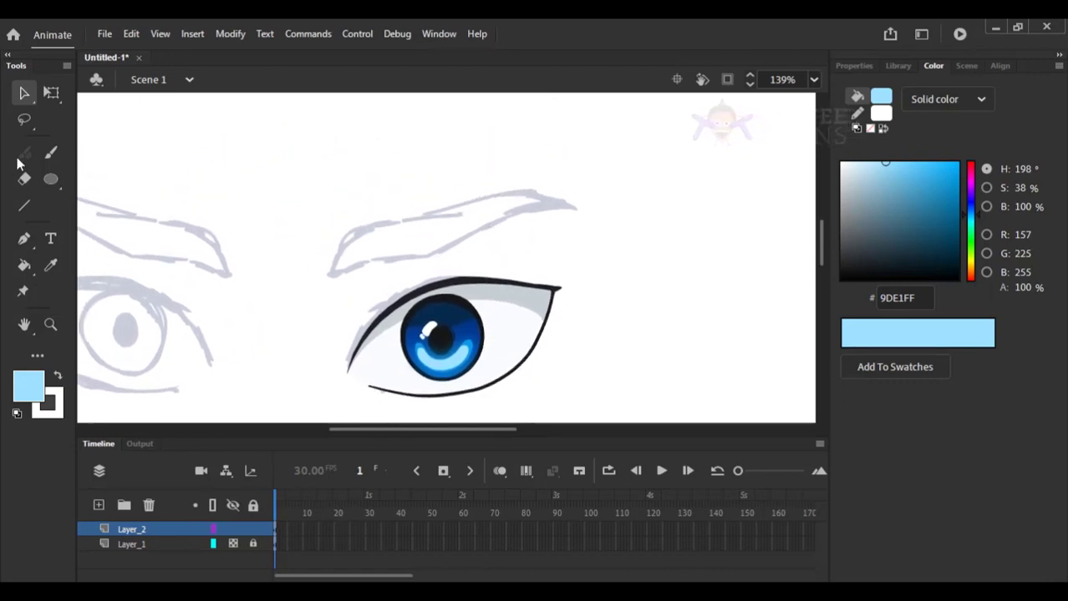
pyautogui.click(50, 156)
pyautogui.press('y')
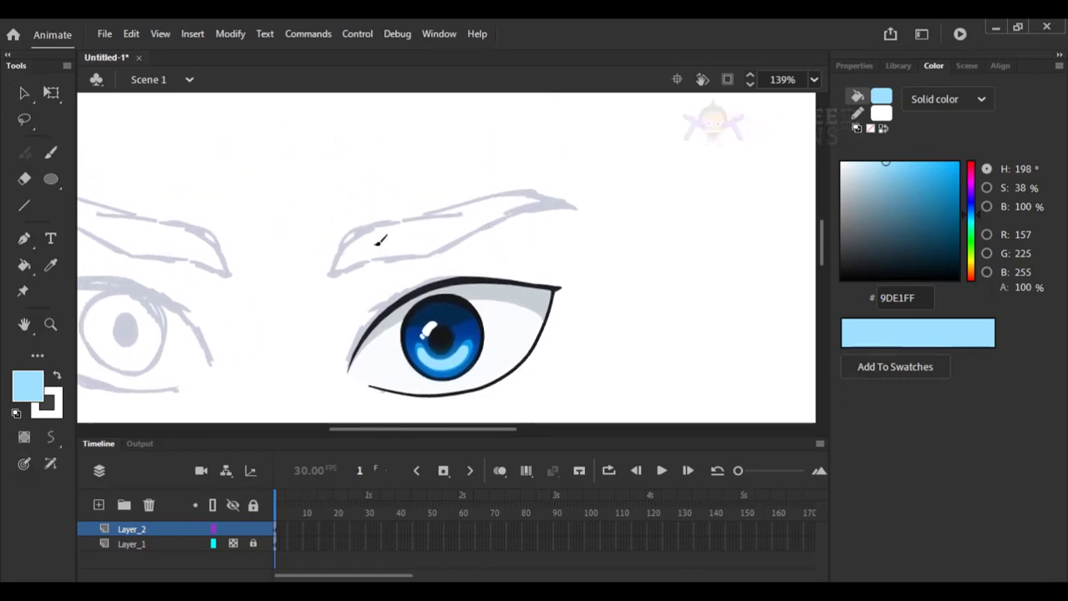
pyautogui.press('d')
pyautogui.press('x')
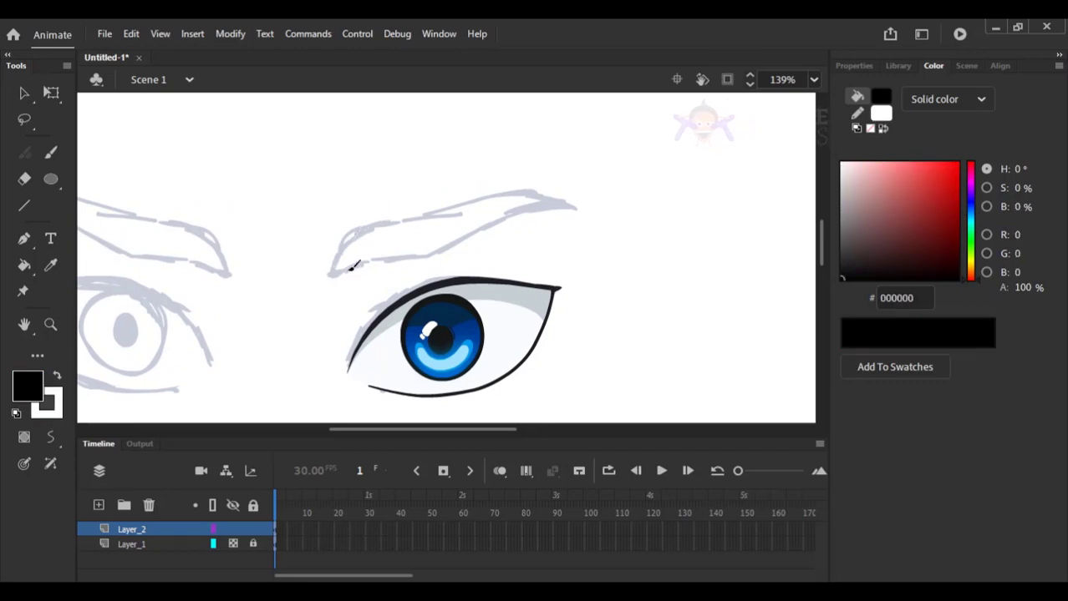
pyautogui.press('x')
pyautogui.moveTo(365, 222)
pyautogui.mouseDown()
pyautogui.moveTo(496, 194)
pyautogui.moveTo(585, 202)
pyautogui.mouseUp()
pyautogui.hotkey('ctrl', 'z')
pyautogui.moveTo(332, 268)
pyautogui.mouseDown()
pyautogui.moveTo(370, 219)
pyautogui.moveTo(488, 194)
pyautogui.moveTo(584, 203)
pyautogui.mouseUp()
# Bend the middle of the eyebrow's upper line to follow the sketch more closely.
pyautogui.press('v')
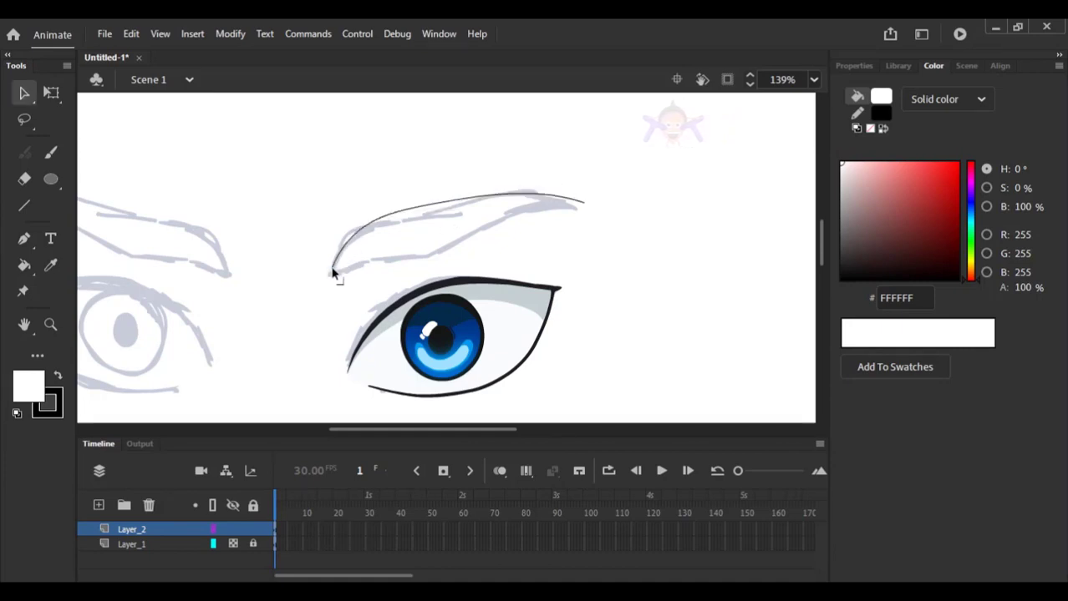
pyautogui.moveTo(404, 210); pyautogui.dragTo(433, 213)
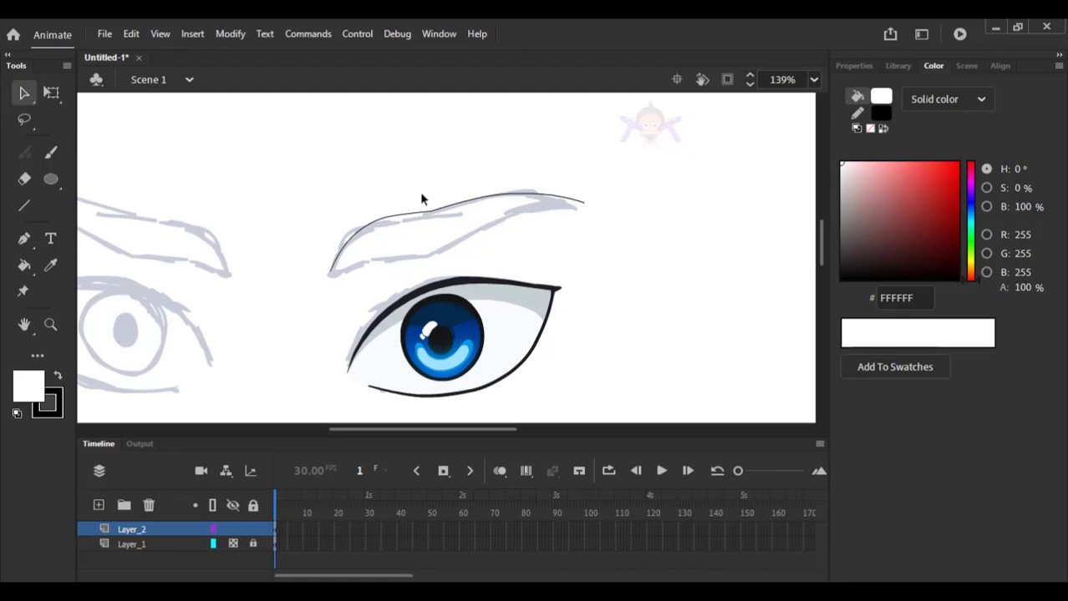
pyautogui.scroll(5, 426, 242)
pyautogui.moveTo(444, 270); pyautogui.dragTo(446, 260)
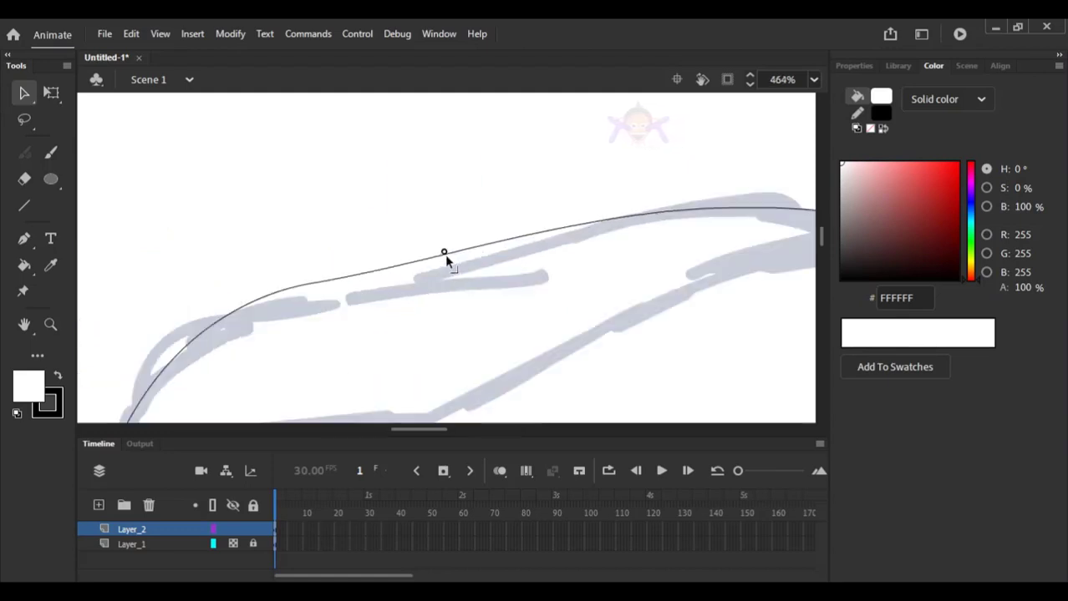
# Draw the eyebrow's lower contour along the sketch, joining the upper line at both ends.
pyautogui.hotkey('ctrl', '-')
pyautogui.press('y')
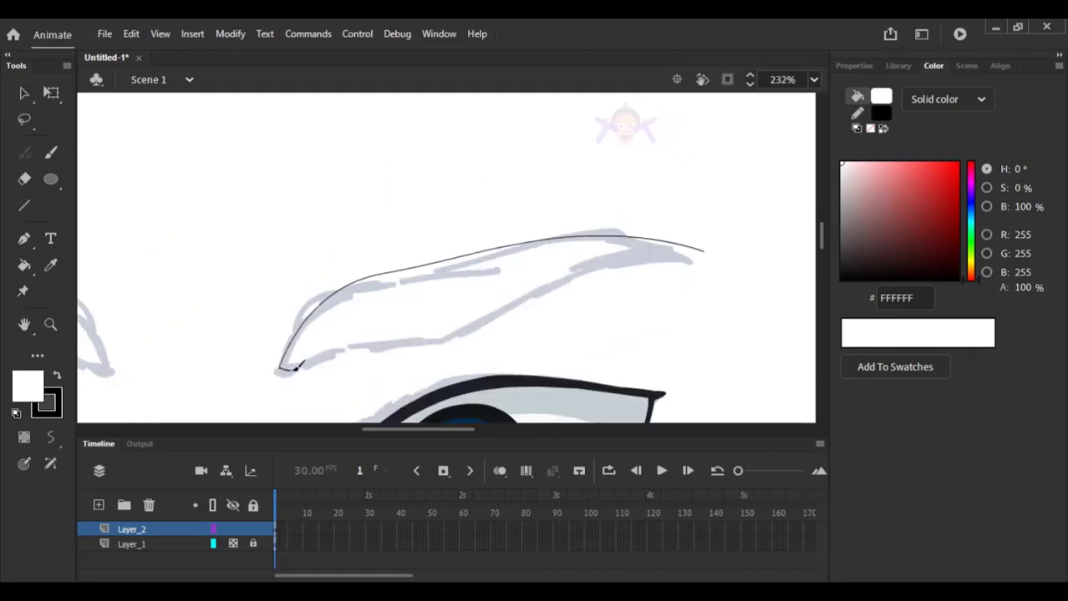
pyautogui.moveTo(295, 367)
pyautogui.mouseDown()
pyautogui.moveTo(415, 347)
pyautogui.moveTo(636, 278)
pyautogui.moveTo(720, 269)
pyautogui.mouseUp()
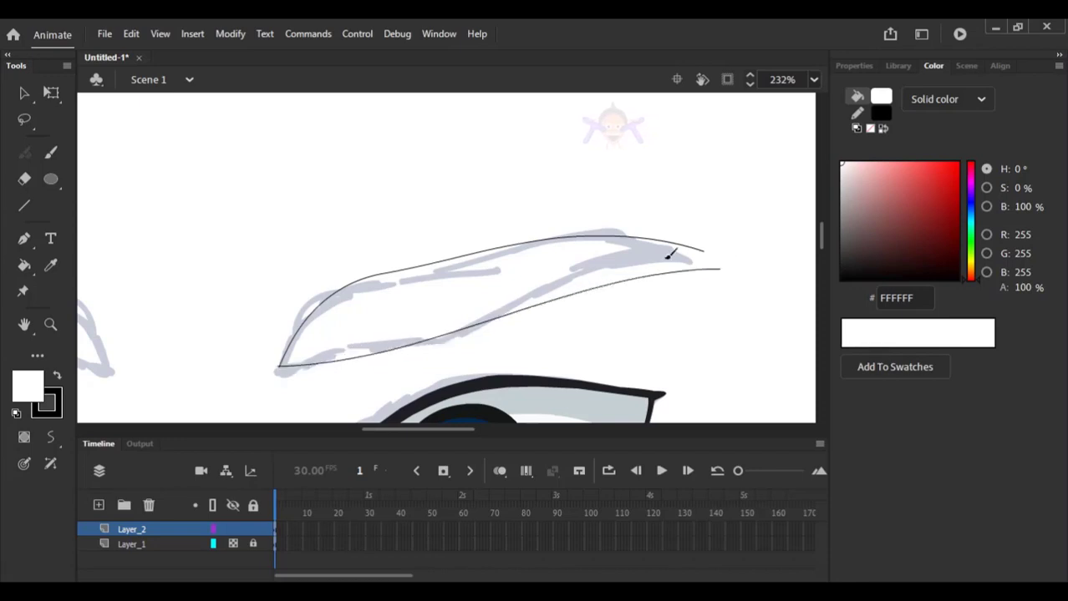
pyautogui.hotkey('ctrl', 'z')
pyautogui.moveTo(284, 365)
pyautogui.mouseDown()
pyautogui.moveTo(457, 334)
pyautogui.moveTo(528, 298)
pyautogui.moveTo(634, 269)
pyautogui.moveTo(708, 266)
pyautogui.mouseUp()
pyautogui.press('v')
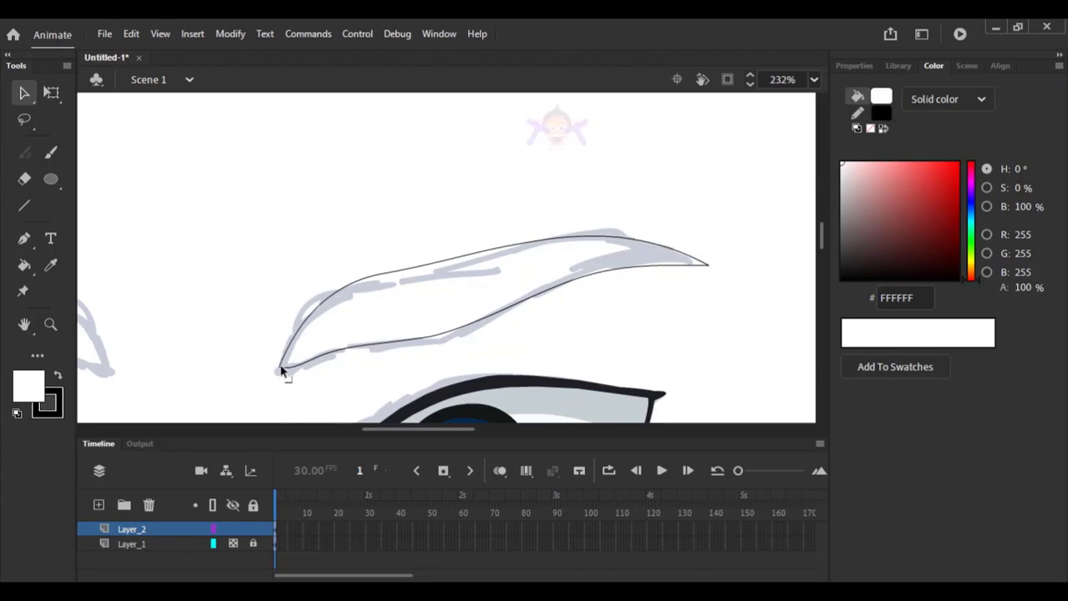
# Mix the dark brown 452F27 and fill the closed eyebrow outline with it.
pyautogui.scroll(-2, 301, 367)
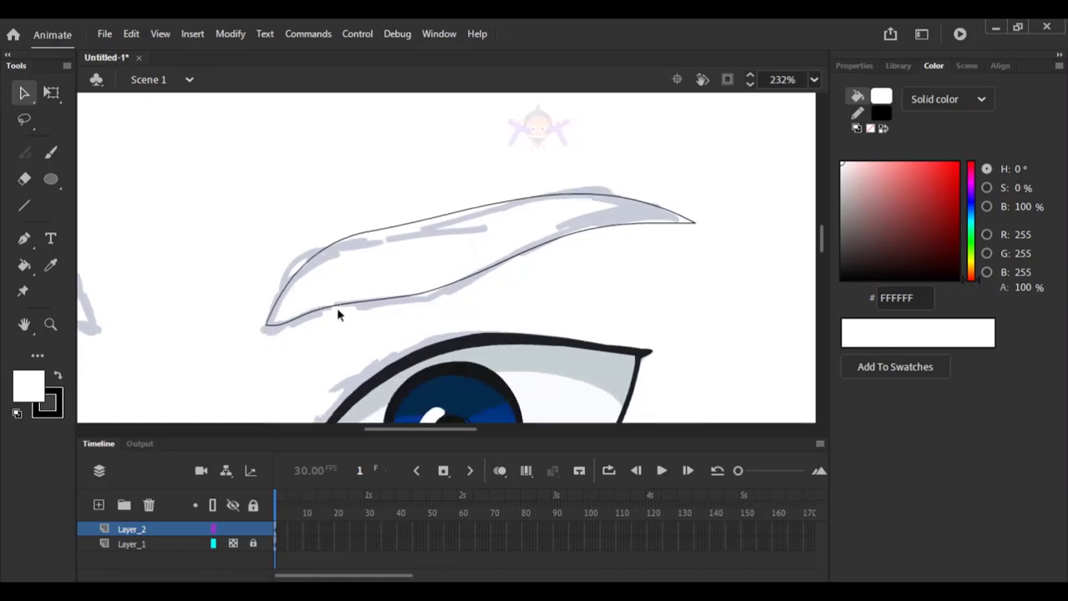
pyautogui.click(971, 221)
pyautogui.moveTo(972, 220); pyautogui.dragTo(974, 275)
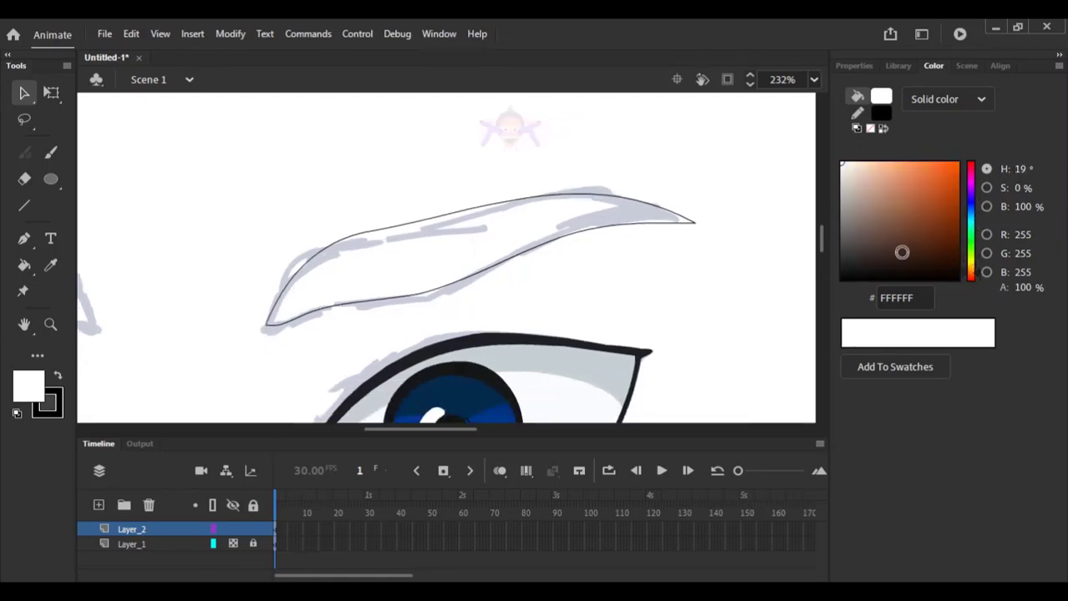
pyautogui.click(879, 248)
pyautogui.moveTo(879, 248)
pyautogui.mouseDown()
pyautogui.moveTo(892, 248)
pyautogui.moveTo(855, 259)
pyautogui.moveTo(891, 248)
pyautogui.mouseUp()
pyautogui.click(974, 276)
pyautogui.press('k')
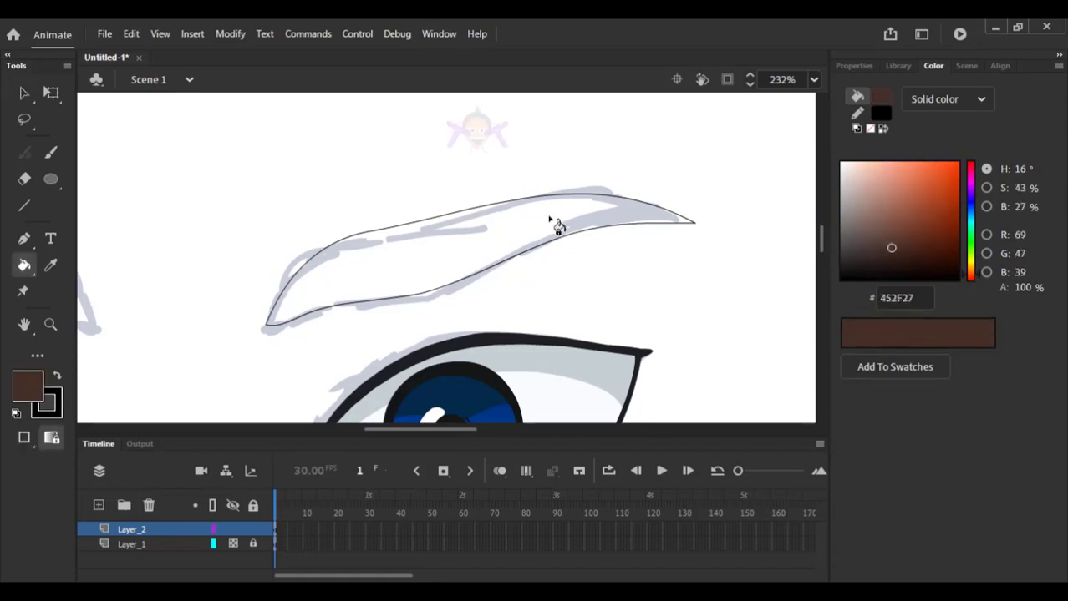
pyautogui.click(547, 230)
# Refill the eyebrow with the darker, greyer brown 362D2A.
pyautogui.hotkey('ctrl', '-')
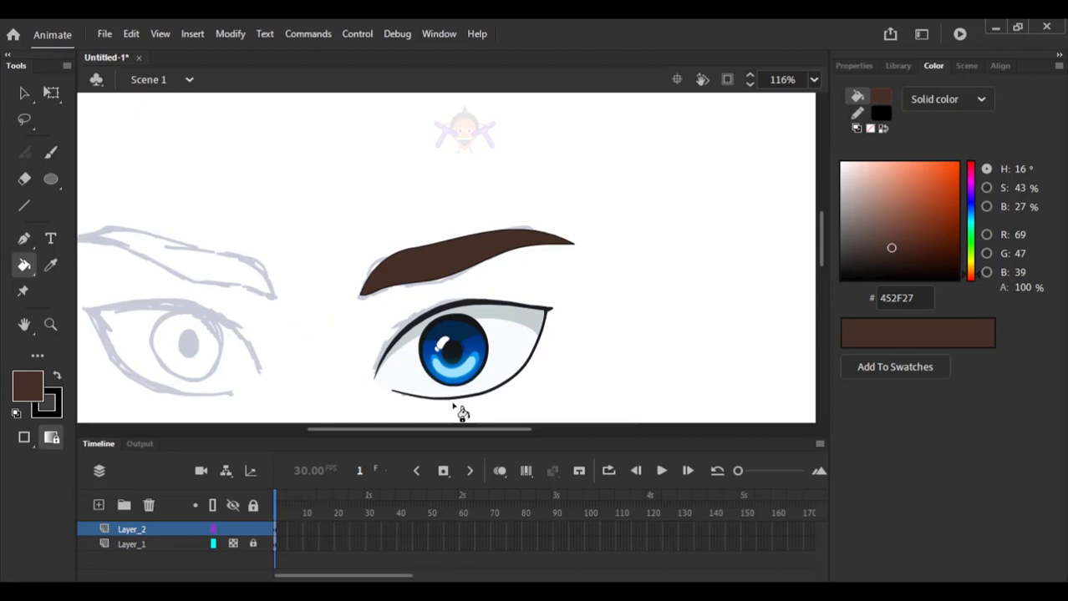
pyautogui.click(862, 257)
pyautogui.click(866, 255)
pyautogui.click(462, 275)
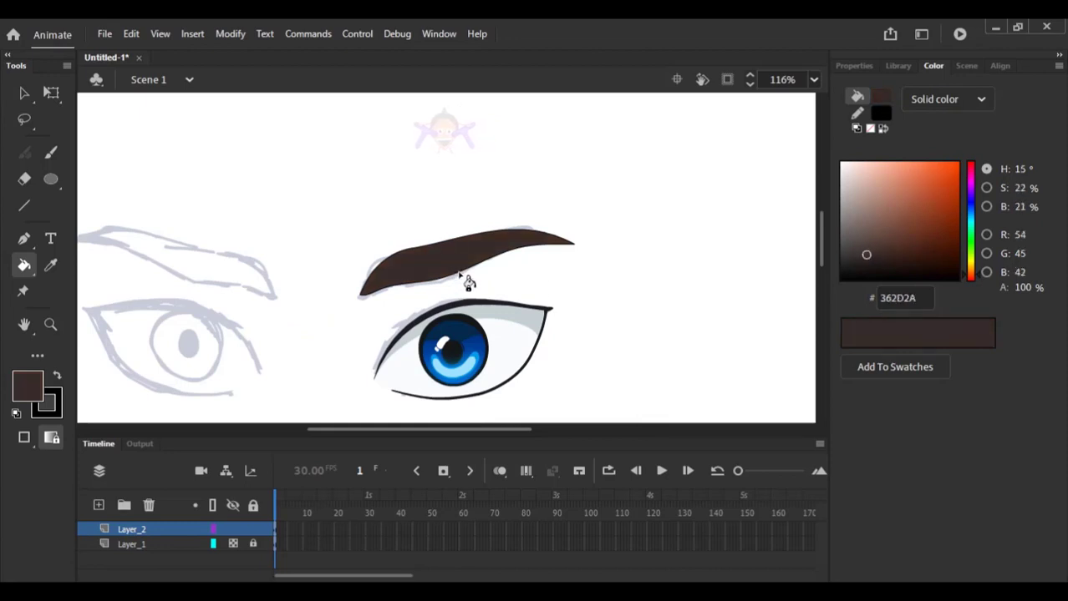
# Delete the black outline around the filled eyebrow.
pyautogui.press('v')
pyautogui.click(464, 278)
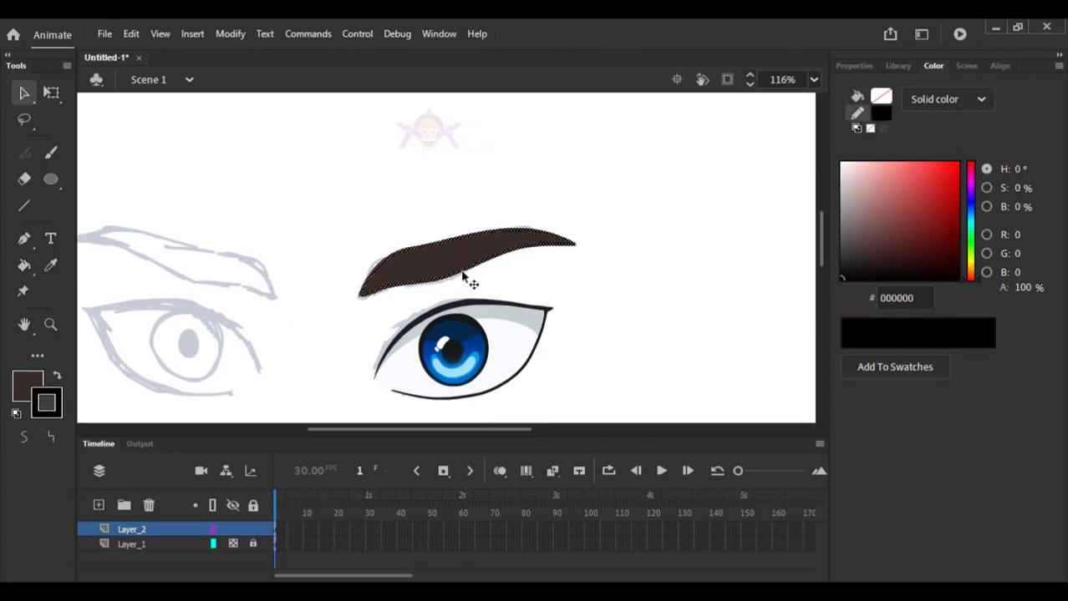
pyautogui.press('Delete')
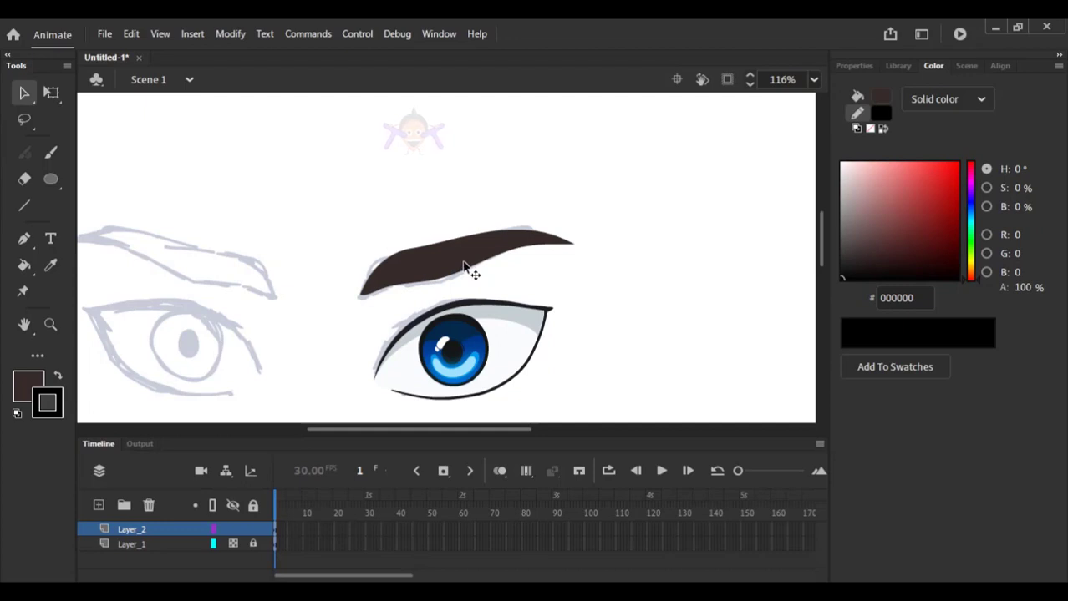
# Draw a thin black shading line through the eyebrow's lower part, from its inner end to beyond the lower edge.
pyautogui.click(465, 263)
pyautogui.moveTo(377, 140); pyautogui.dragTo(582, 400)
pyautogui.click(598, 179)
pyautogui.click(50, 152)
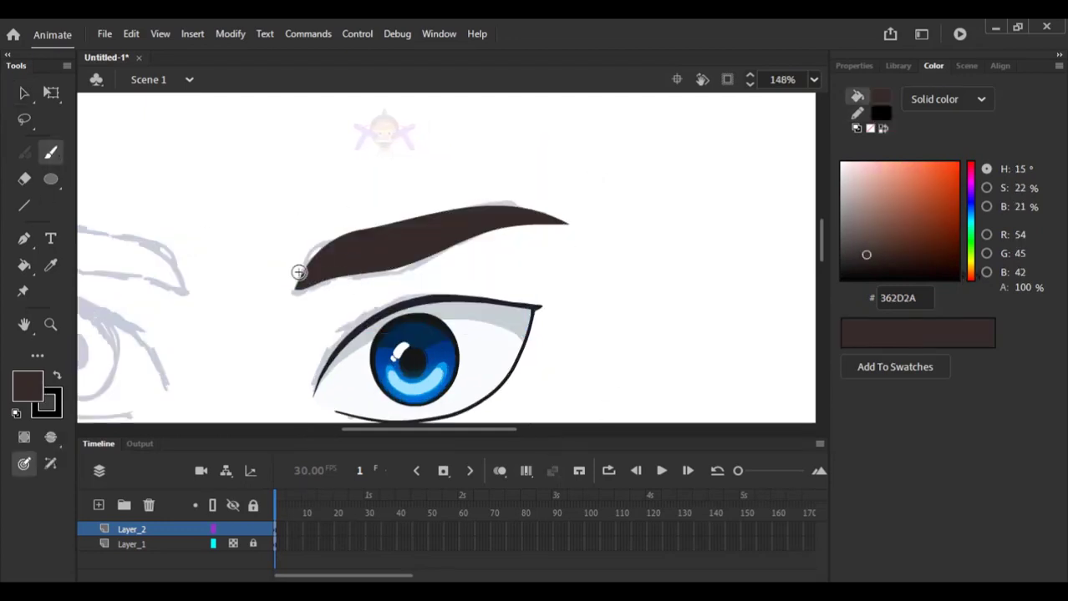
pyautogui.moveTo(304, 276)
pyautogui.mouseDown()
pyautogui.moveTo(350, 252)
pyautogui.moveTo(550, 226)
pyautogui.mouseUp()
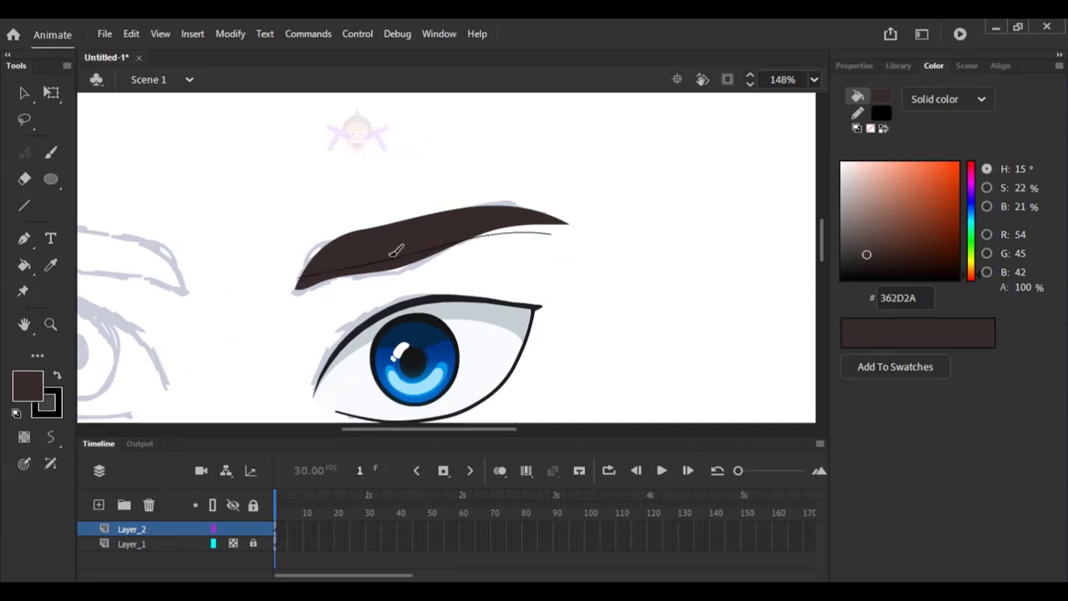
pyautogui.hotkey('ctrl', 'z')
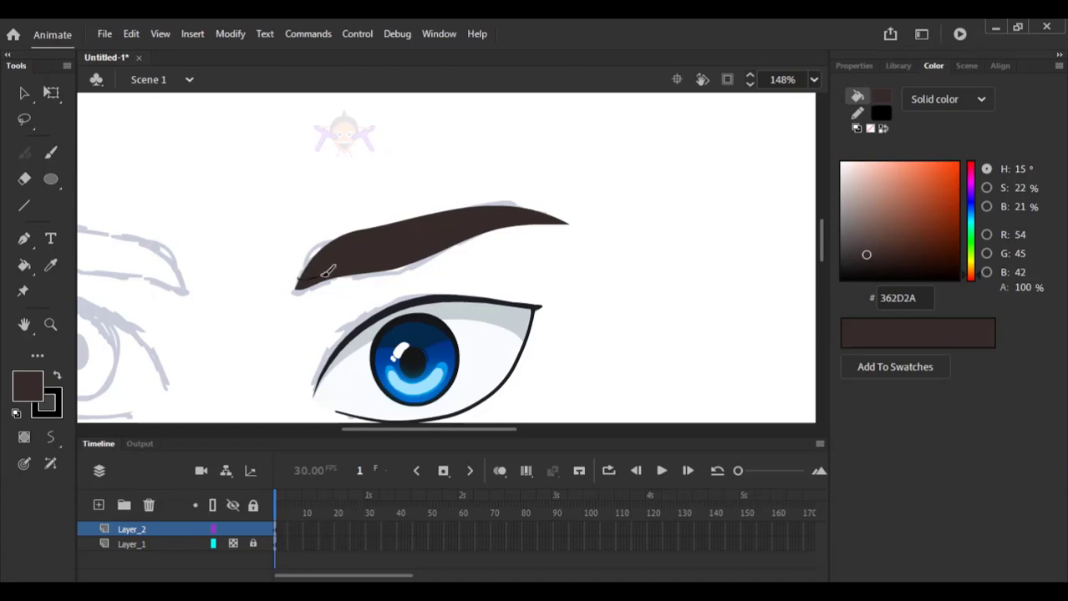
pyautogui.moveTo(417, 256); pyautogui.dragTo(514, 235)
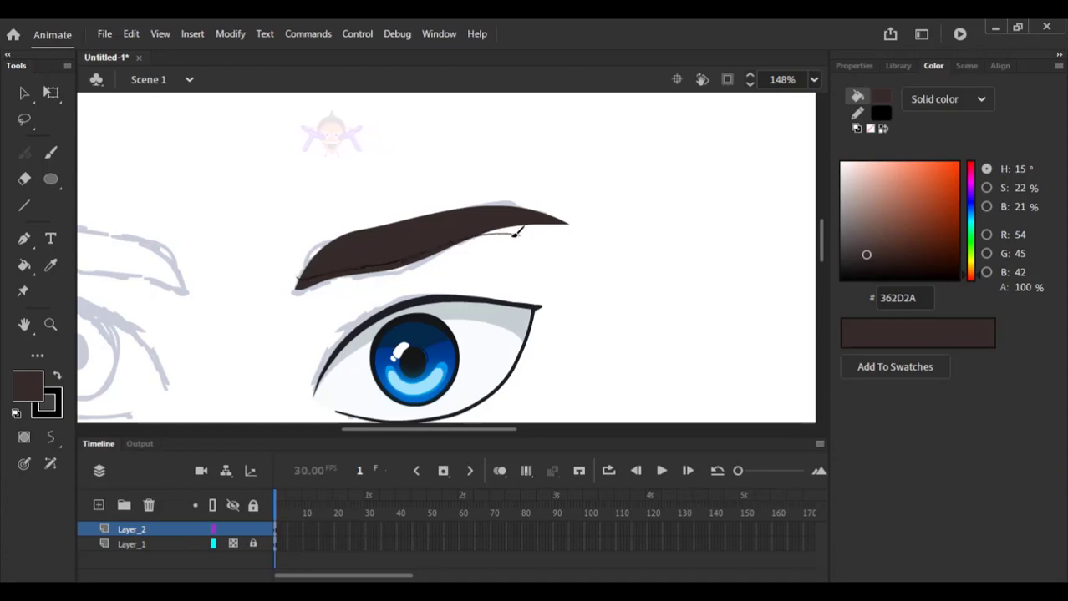
# Prepare the darker brown 231D1B as the fill colour for the strip below the eyebrow's shading line.
pyautogui.press('o')
pyautogui.press('i')
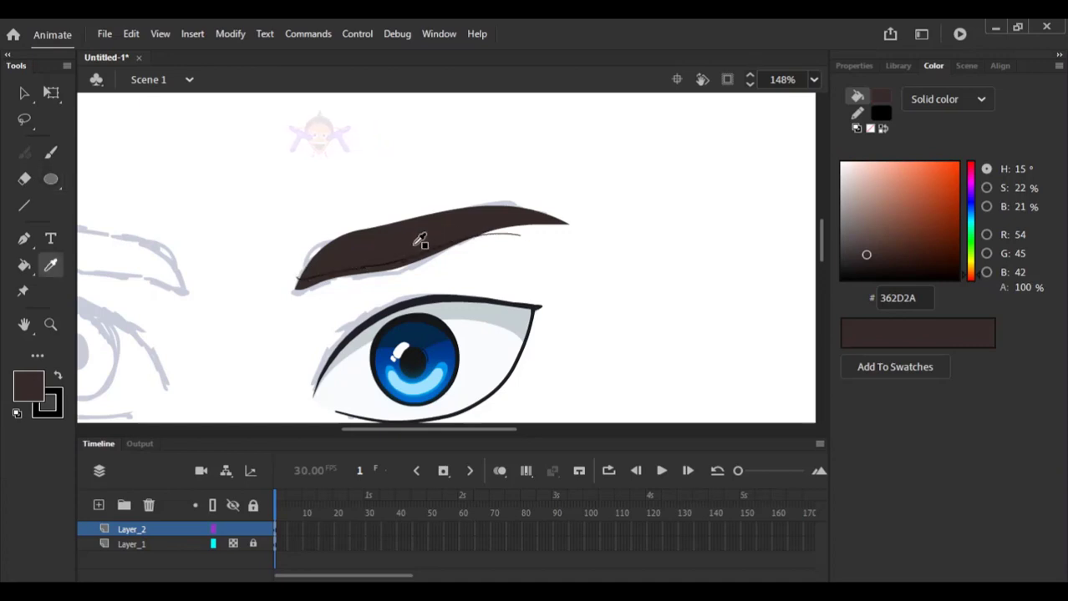
pyautogui.click(382, 270)
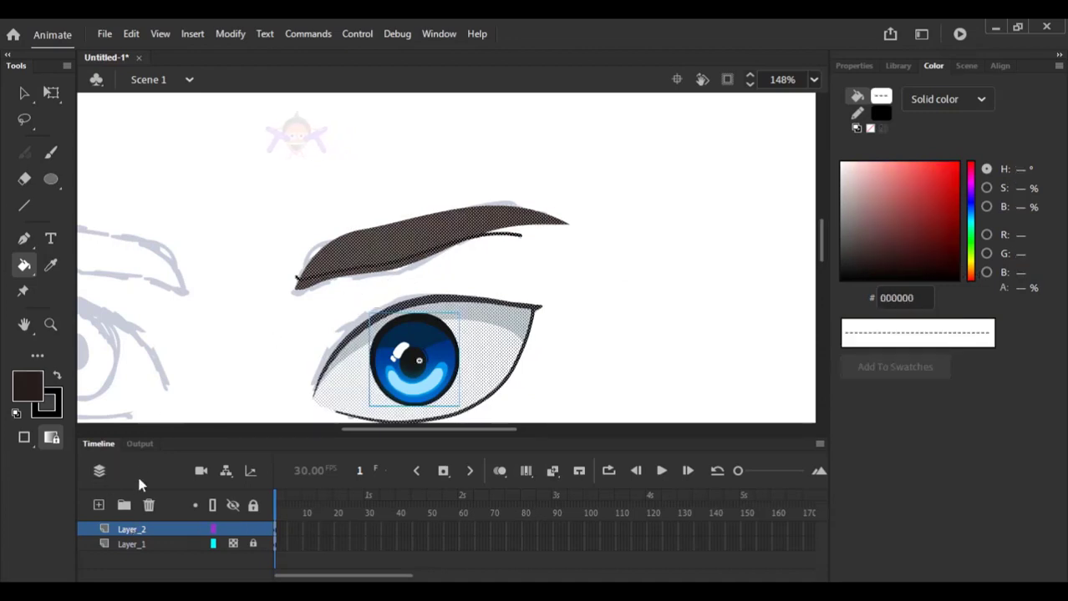
pyautogui.press('v')
pyautogui.click(241, 329)
pyautogui.press('i')
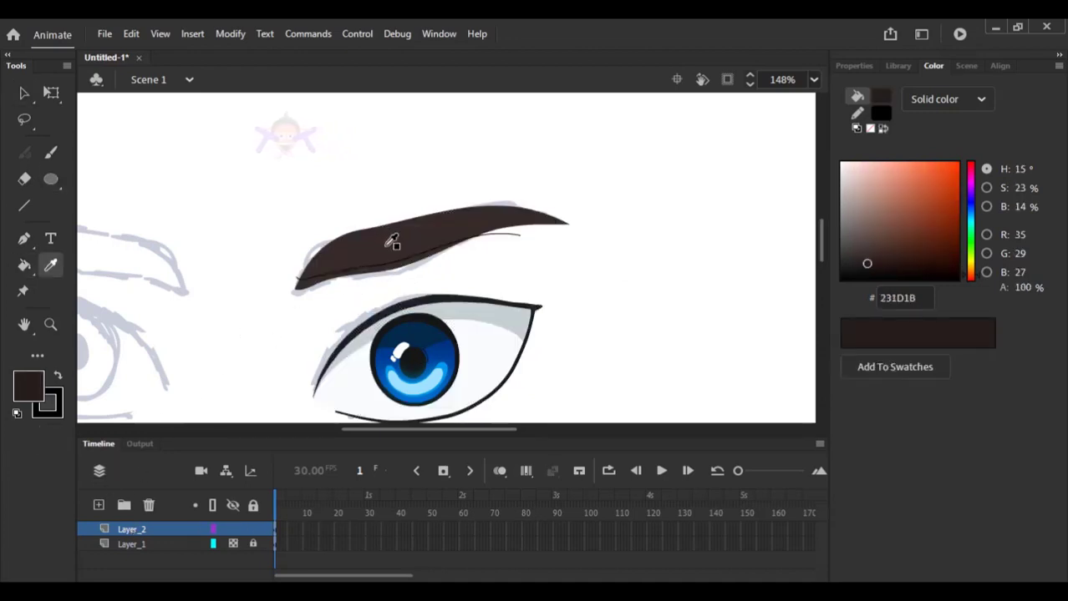
# Fill the strip below the eyebrow's shading line with the darker brown 201B19.
pyautogui.click(391, 241)
pyautogui.click(24, 437)
pyautogui.click(83, 468)
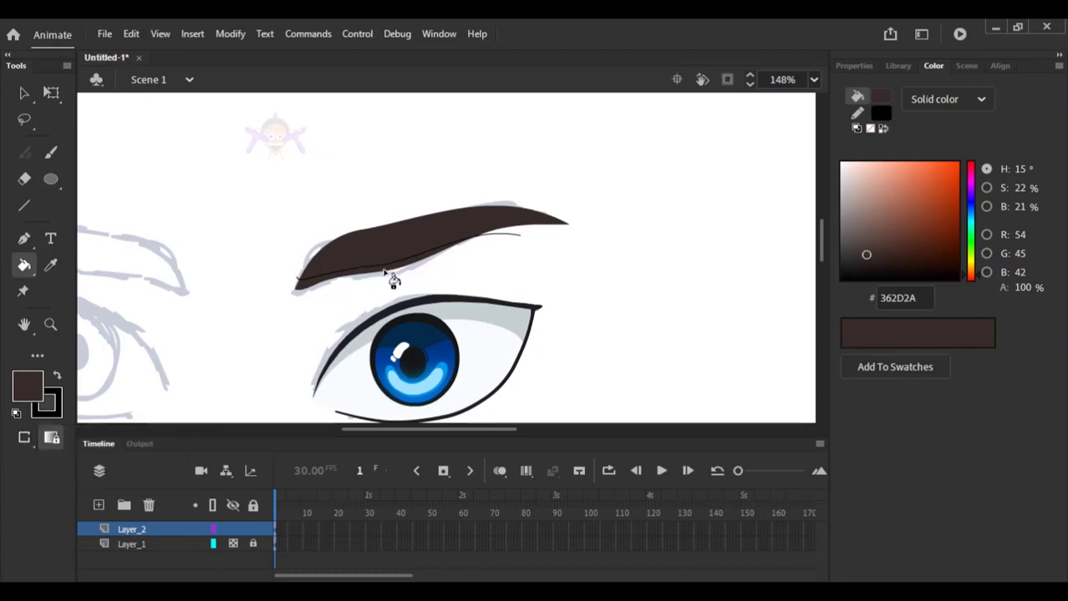
pyautogui.click(23, 437)
pyautogui.click(79, 446)
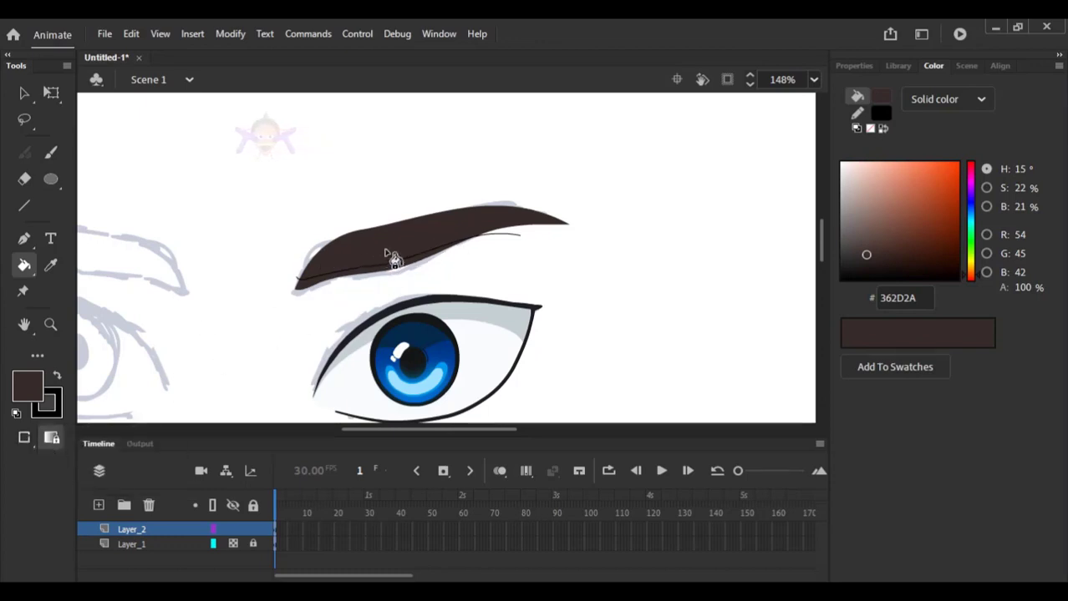
pyautogui.click(866, 265)
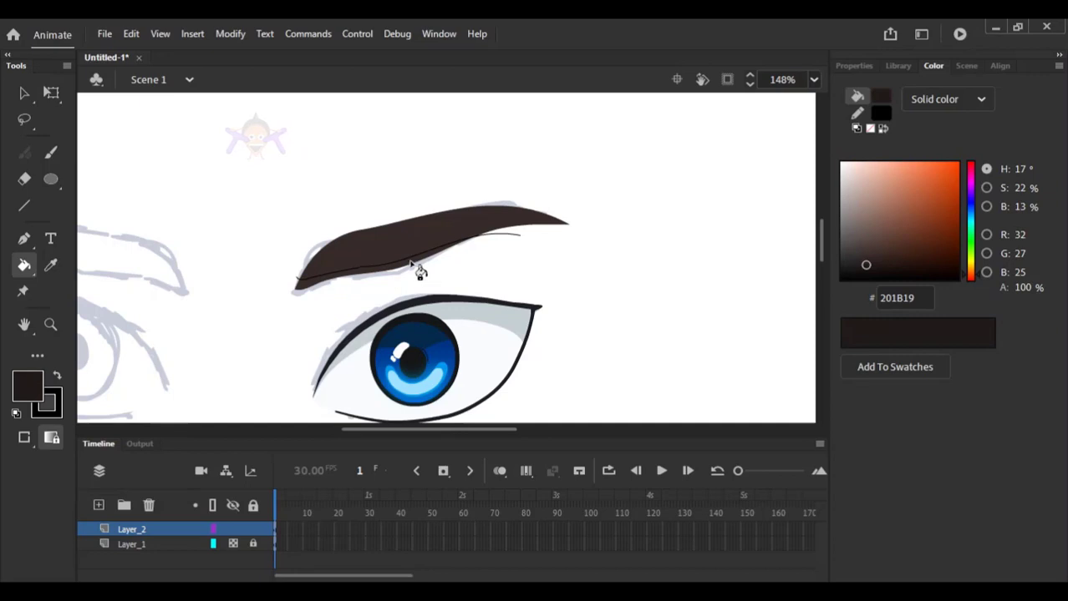
pyautogui.click(411, 265)
# Delete the black shading line from the eyebrow, including the piece extending beyond its lower edge.
pyautogui.press('v')
pyautogui.click(428, 255)
pyautogui.click(434, 262)
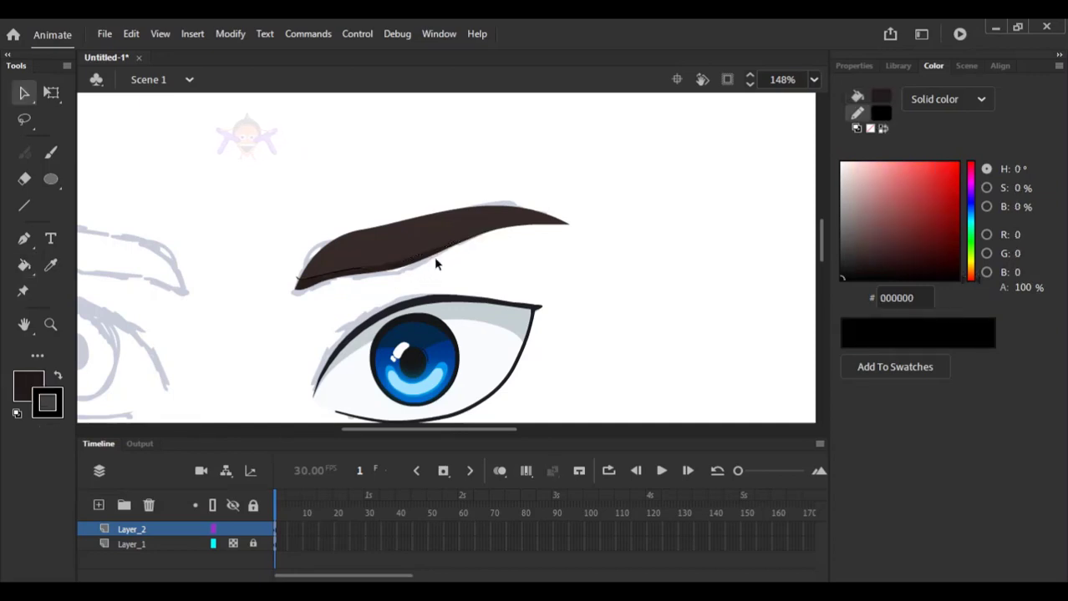
pyautogui.click(351, 271)
pyautogui.press('Delete')
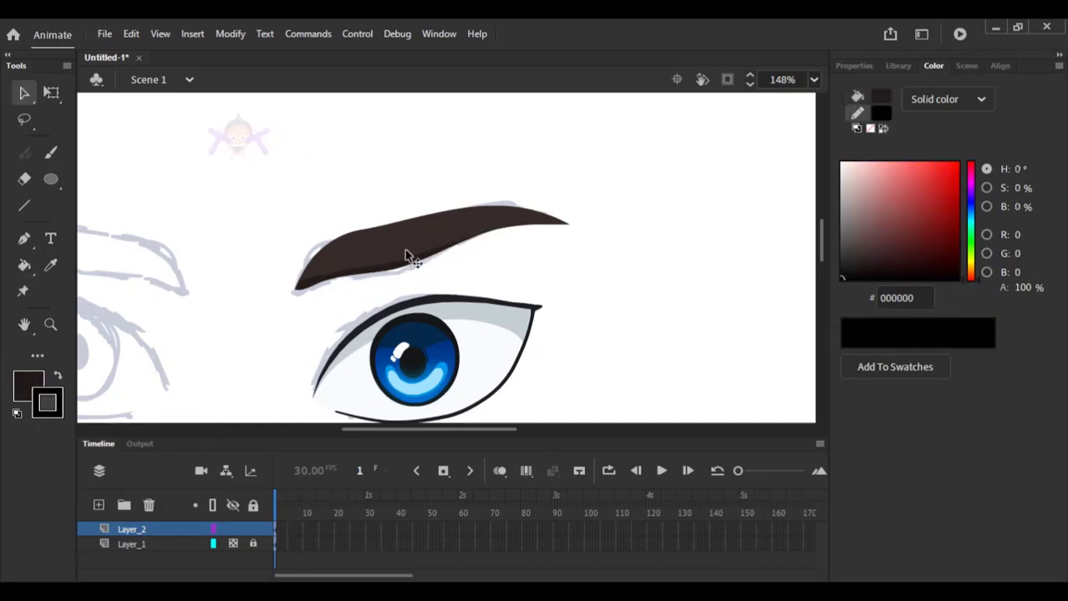
# Set the stroke colour to the lighter brown 524642, based on the eyebrow's own fill, for painting hair strokes.
pyautogui.hotkey('ctrl', '-')
pyautogui.moveTo(396, 157); pyautogui.dragTo(482, 337)
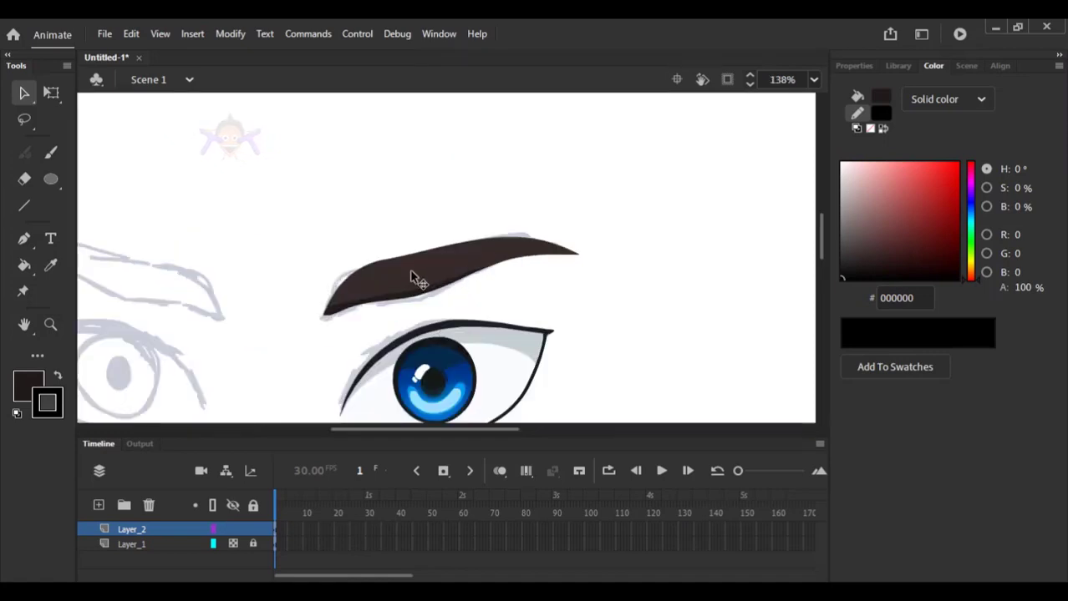
pyautogui.moveTo(361, 177); pyautogui.dragTo(469, 342)
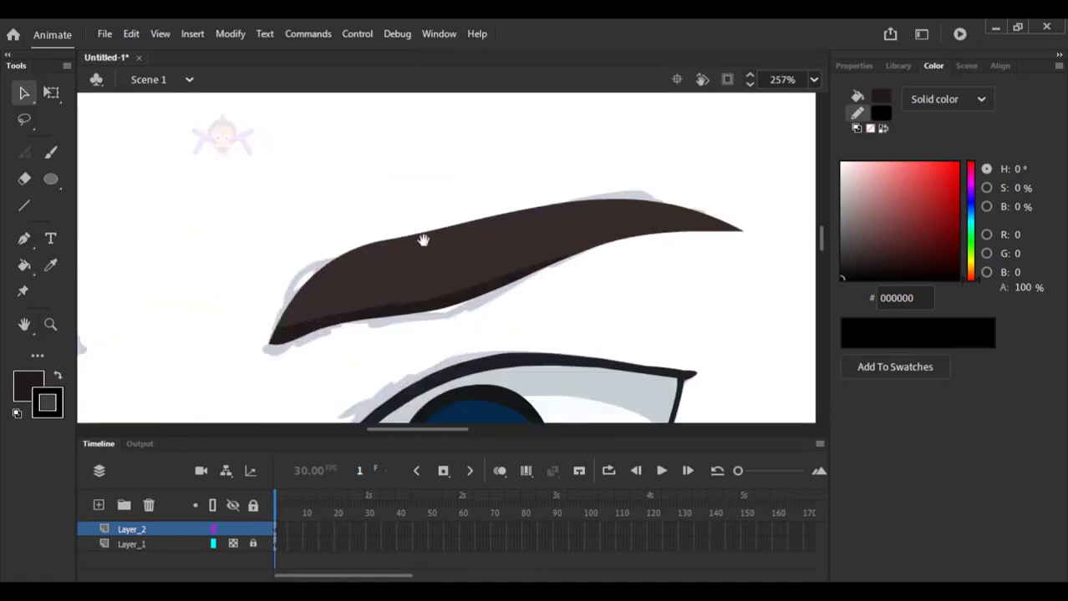
pyautogui.moveTo(421, 239); pyautogui.dragTo(384, 234)
pyautogui.click(371, 318)
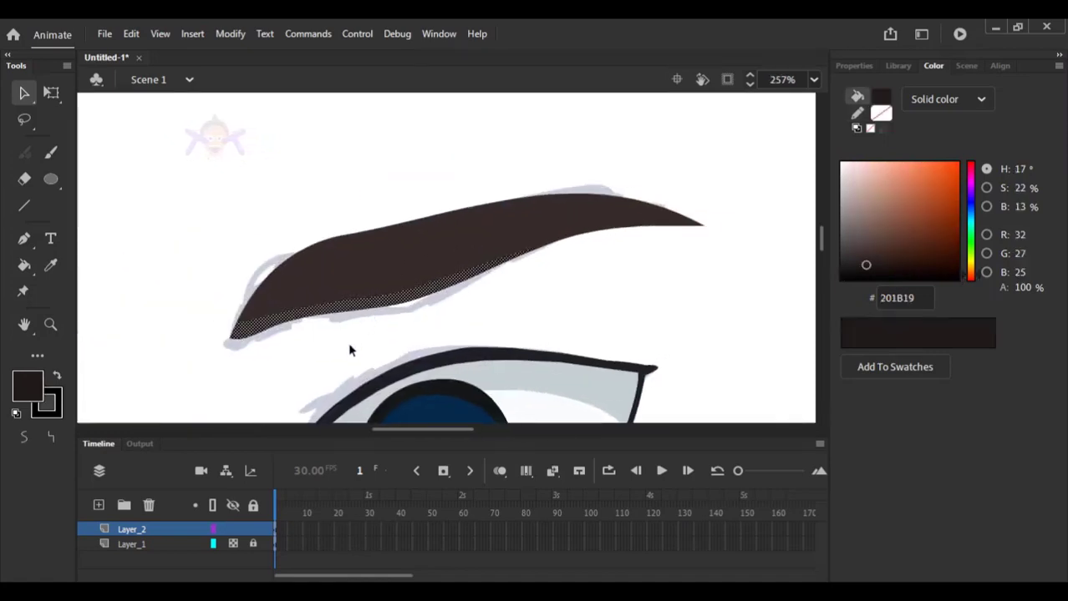
pyautogui.click(427, 187)
pyautogui.moveTo(431, 186); pyautogui.dragTo(405, 199)
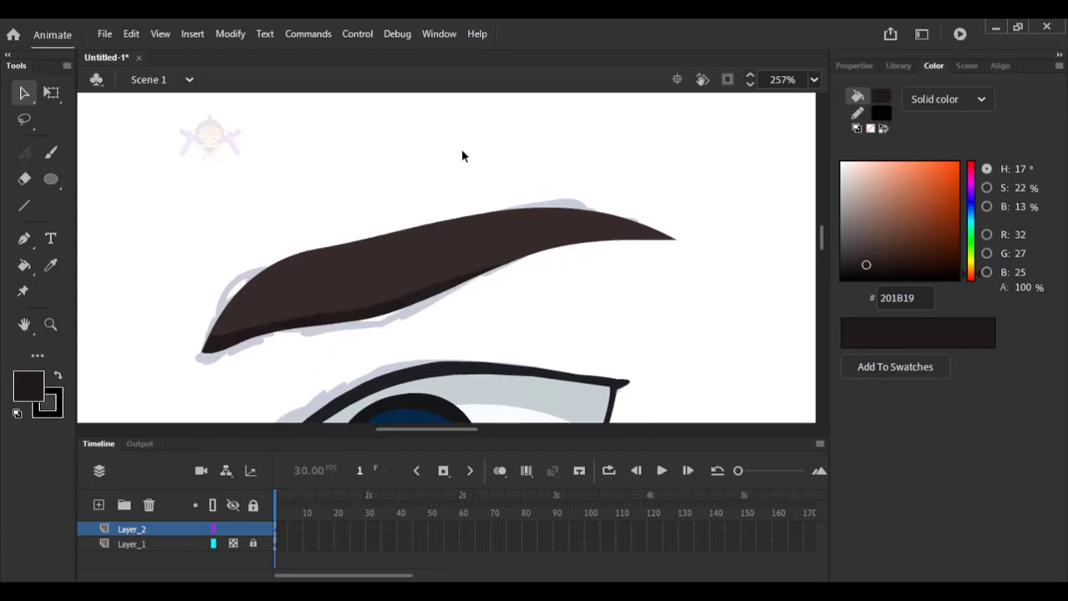
pyautogui.click(52, 153)
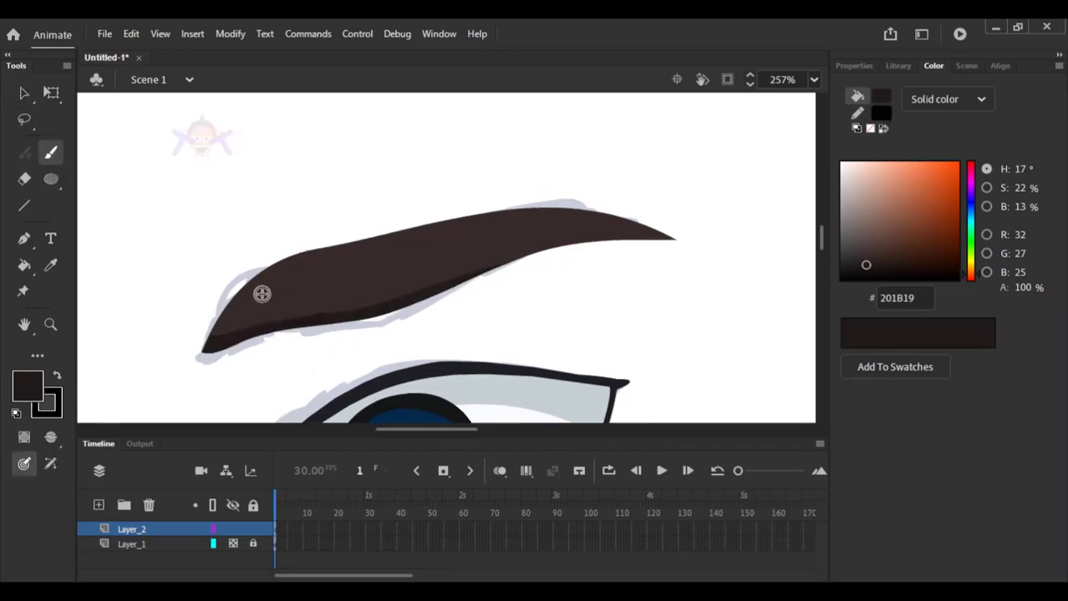
pyautogui.press('y')
pyautogui.press('i')
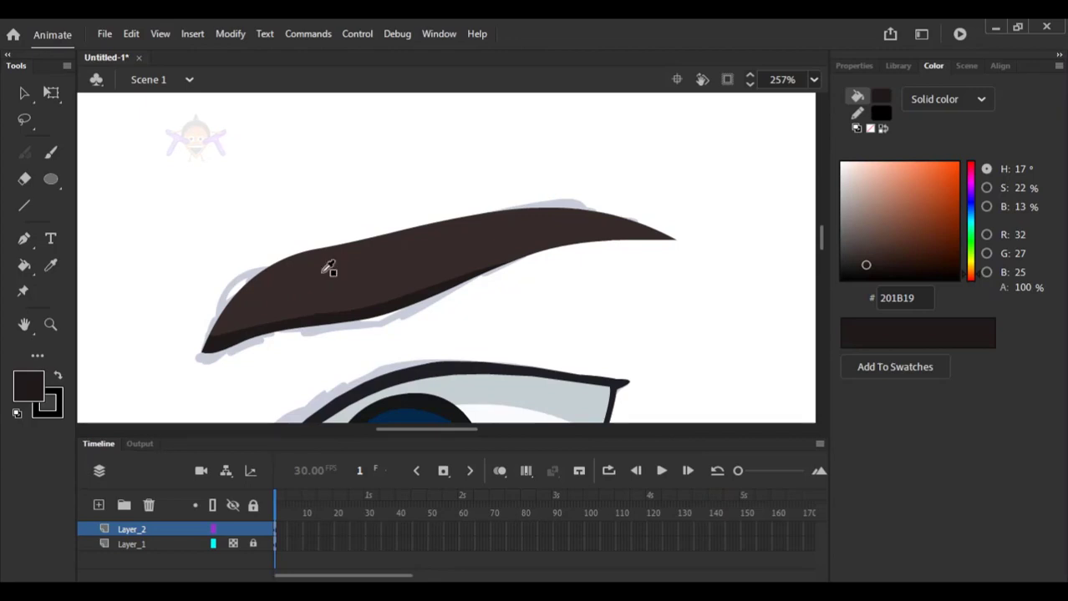
pyautogui.click(329, 268)
pyautogui.moveTo(864, 253)
pyautogui.mouseDown()
pyautogui.moveTo(872, 241)
pyautogui.moveTo(847, 244)
pyautogui.mouseUp()
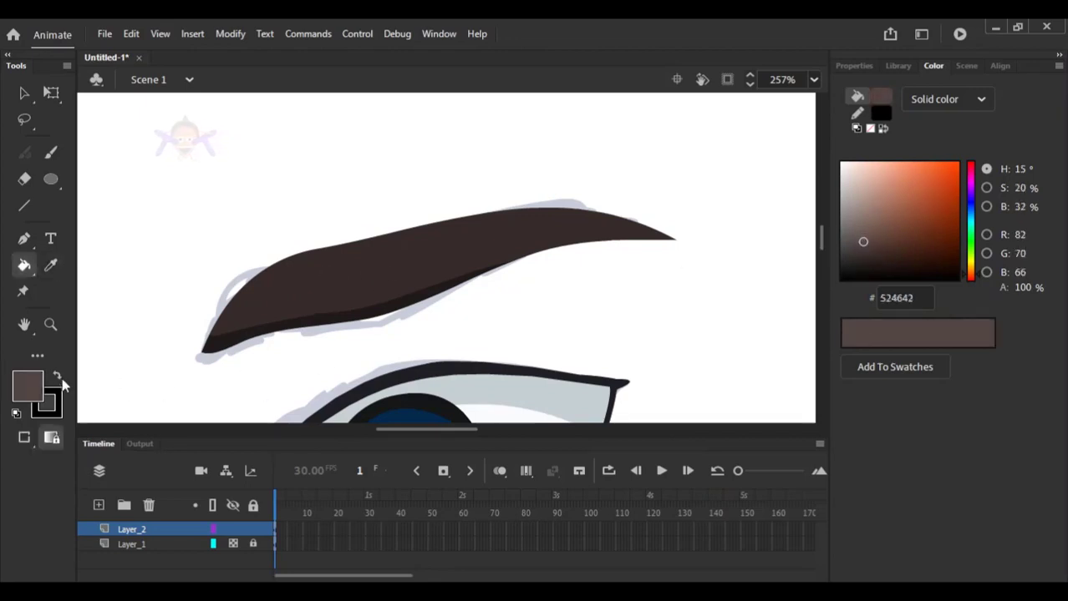
pyautogui.click(57, 376)
pyautogui.press('y')
# Give the Paint Brush a tapered width profile and a stroke size of 3.
pyautogui.click(852, 66)
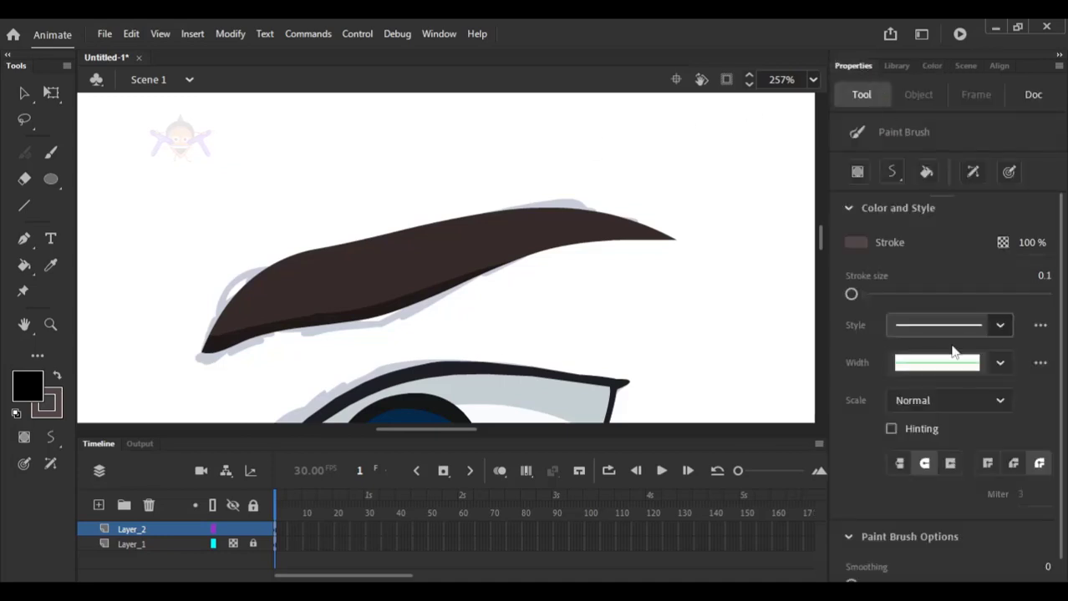
pyautogui.click(953, 360)
pyautogui.click(934, 447)
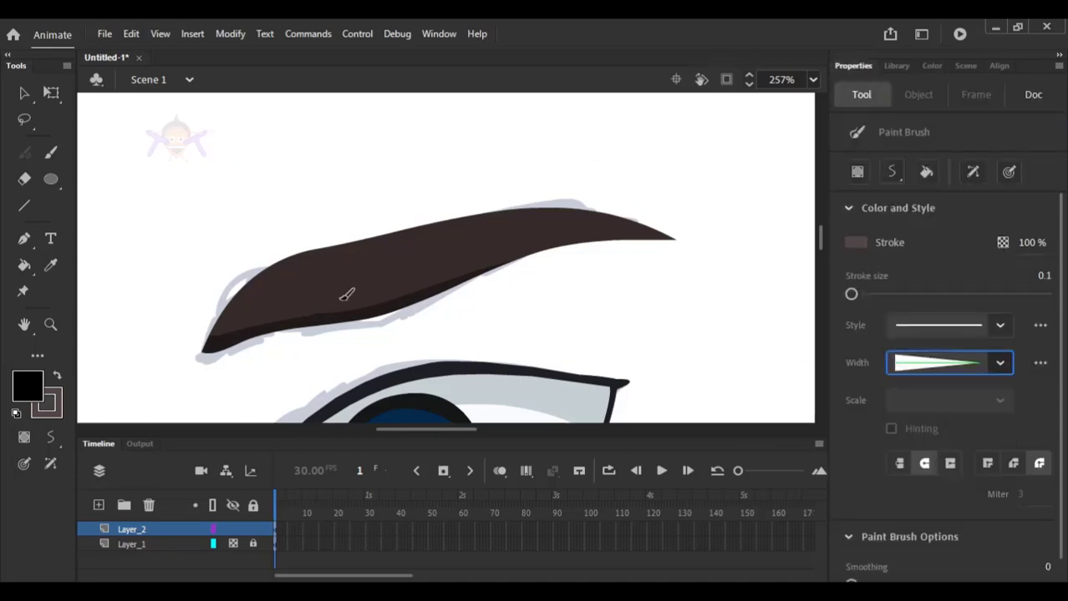
pyautogui.click(1038, 276)
pyautogui.write('3')
pyautogui.press('Return')
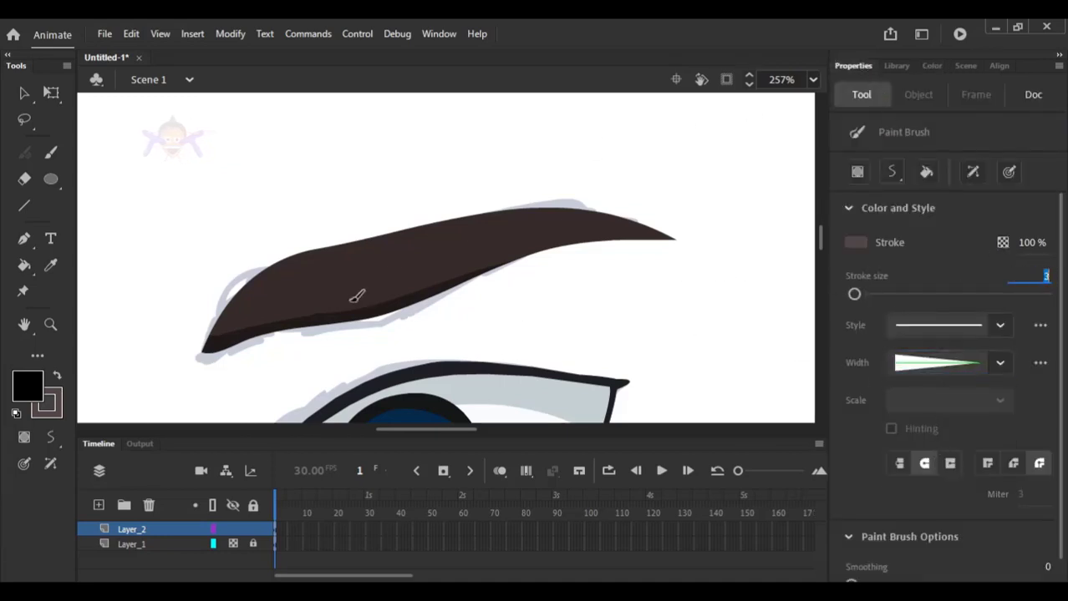
# Try hair strokes with a stroke size of 5 at the eyebrow's inner end.
pyautogui.write('5')
pyautogui.press('Return')
pyautogui.moveTo(300, 268); pyautogui.dragTo(262, 320)
pyautogui.hotkey('ctrl', 'z')
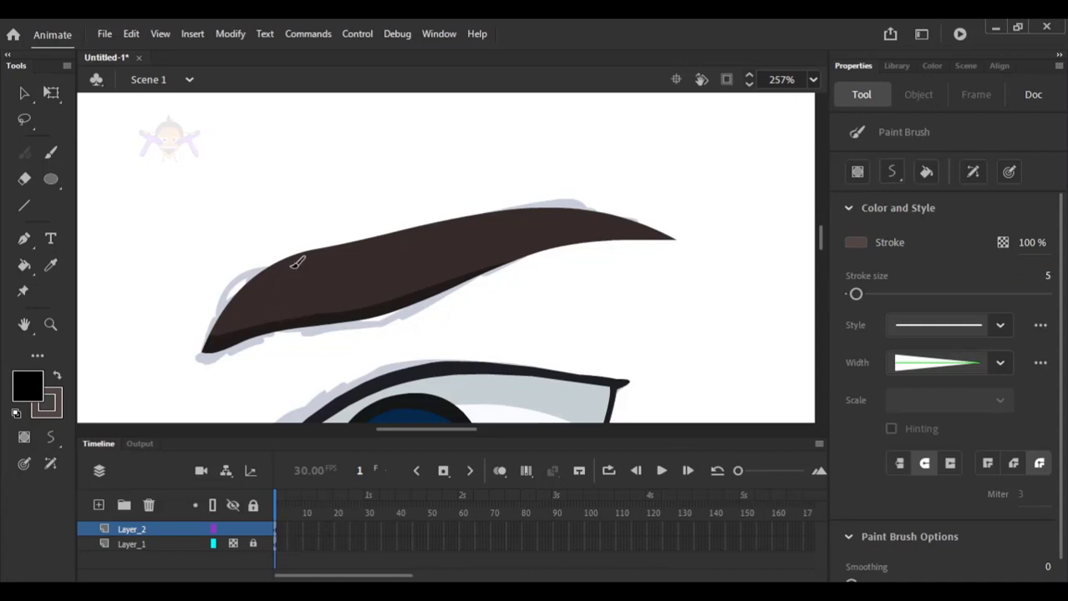
pyautogui.moveTo(294, 266); pyautogui.dragTo(253, 305)
pyautogui.hotkey('ctrl', 'z')
# Set the stroke size to 3 and paint slanted, tapering hair strokes along the eyebrow from its inner end to the outer tip.
pyautogui.click(1047, 277)
pyautogui.write('3')
pyautogui.press('Return')
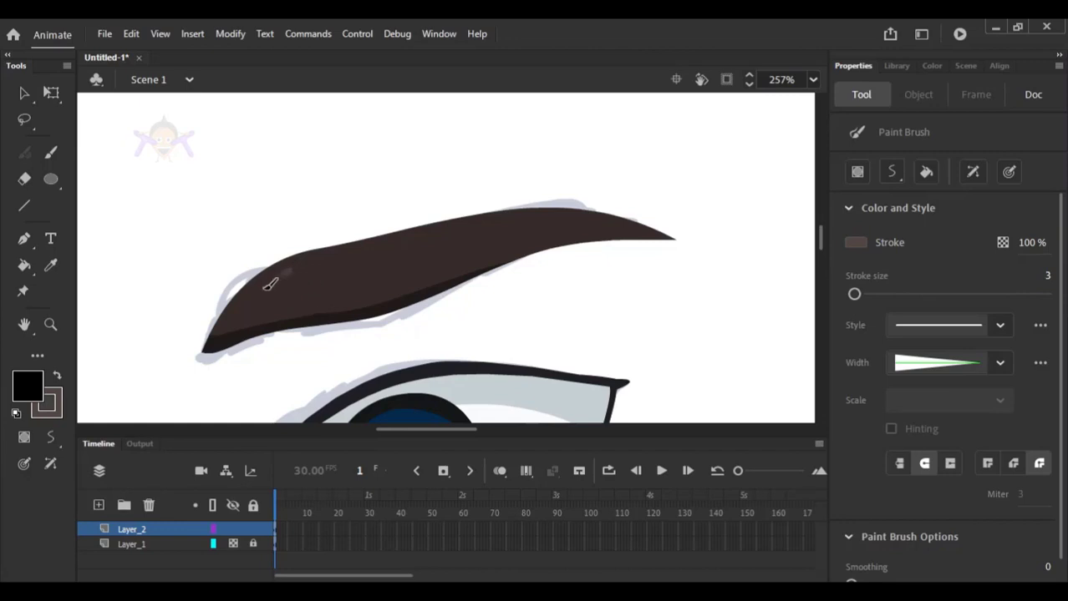
pyautogui.moveTo(286, 272)
pyautogui.mouseDown()
pyautogui.moveTo(250, 314)
pyautogui.moveTo(262, 307)
pyautogui.mouseUp()
pyautogui.hotkey('ctrl', 'z')
pyautogui.moveTo(328, 258); pyautogui.dragTo(270, 307)
pyautogui.moveTo(344, 257); pyautogui.dragTo(301, 292)
pyautogui.moveTo(374, 250)
pyautogui.mouseDown()
pyautogui.moveTo(314, 292)
pyautogui.moveTo(339, 284)
pyautogui.mouseUp()
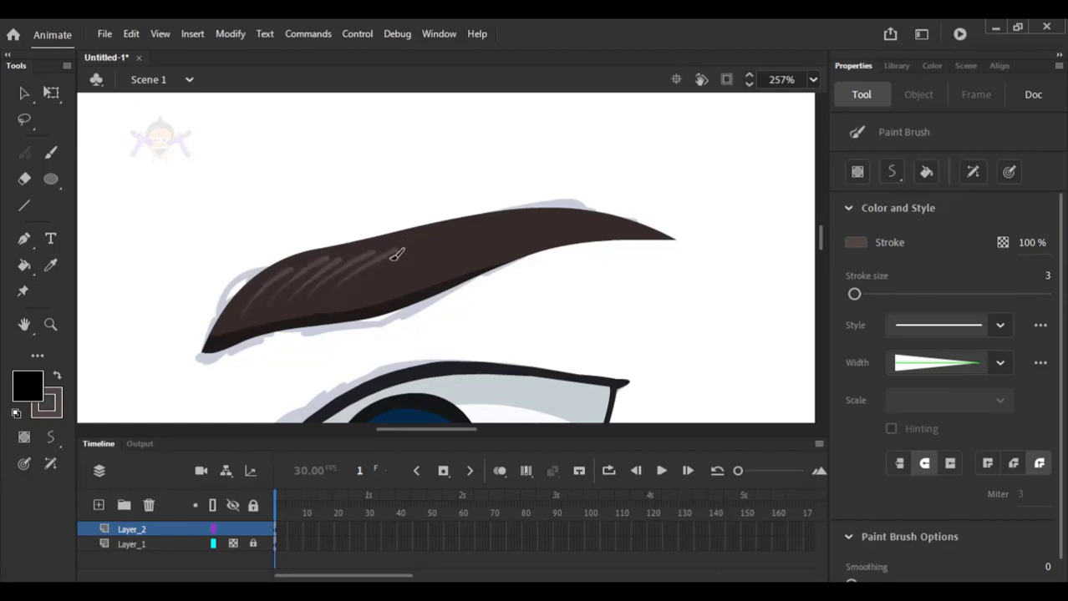
pyautogui.moveTo(436, 238); pyautogui.dragTo(356, 295)
pyautogui.moveTo(467, 234); pyautogui.dragTo(393, 287)
pyautogui.moveTo(502, 228)
pyautogui.mouseDown()
pyautogui.moveTo(425, 275)
pyautogui.moveTo(457, 271)
pyautogui.mouseUp()
pyautogui.moveTo(573, 226); pyautogui.dragTo(529, 243)
pyautogui.moveTo(612, 228); pyautogui.dragTo(567, 239)
pyautogui.moveTo(655, 234); pyautogui.dragTo(620, 231)
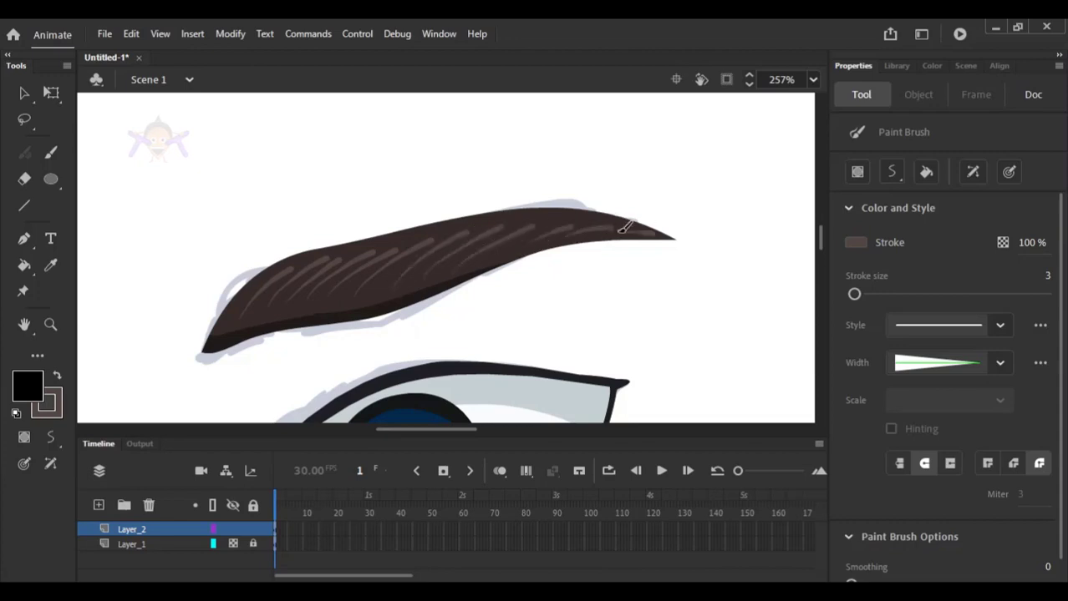
# Move the corner where the dark shading strip meets the eyebrow's inner edge down to the eyebrow's inner tip.
pyautogui.hotkey('ctrl', '-')
pyautogui.hotkey('ctrl', '-')
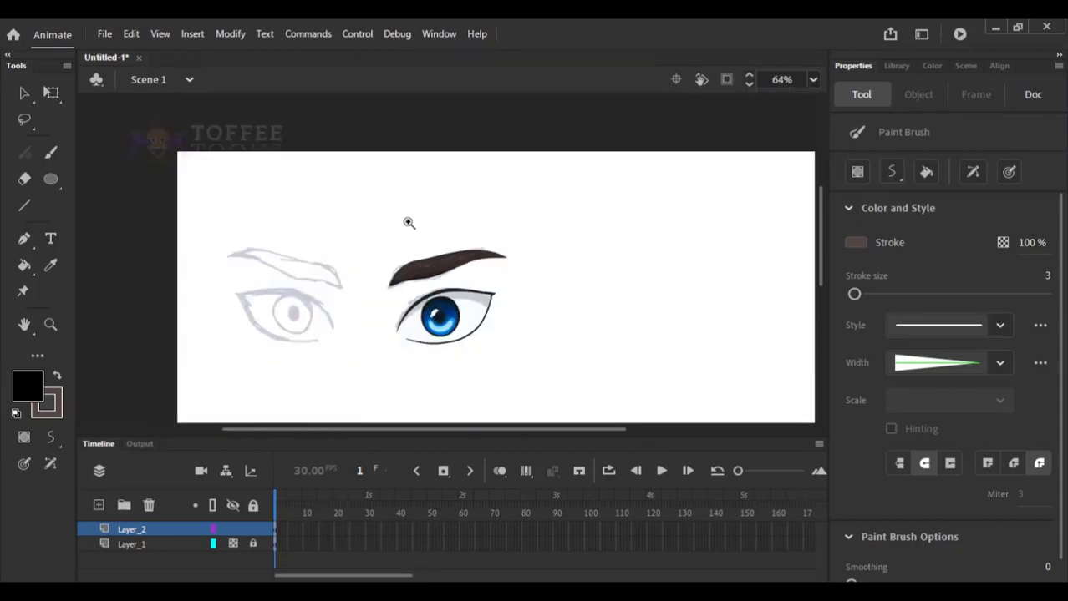
pyautogui.moveTo(377, 210)
pyautogui.mouseDown()
pyautogui.moveTo(555, 407)
pyautogui.moveTo(539, 401)
pyautogui.mouseUp()
pyautogui.press('v')
pyautogui.moveTo(350, 131); pyautogui.dragTo(499, 284)
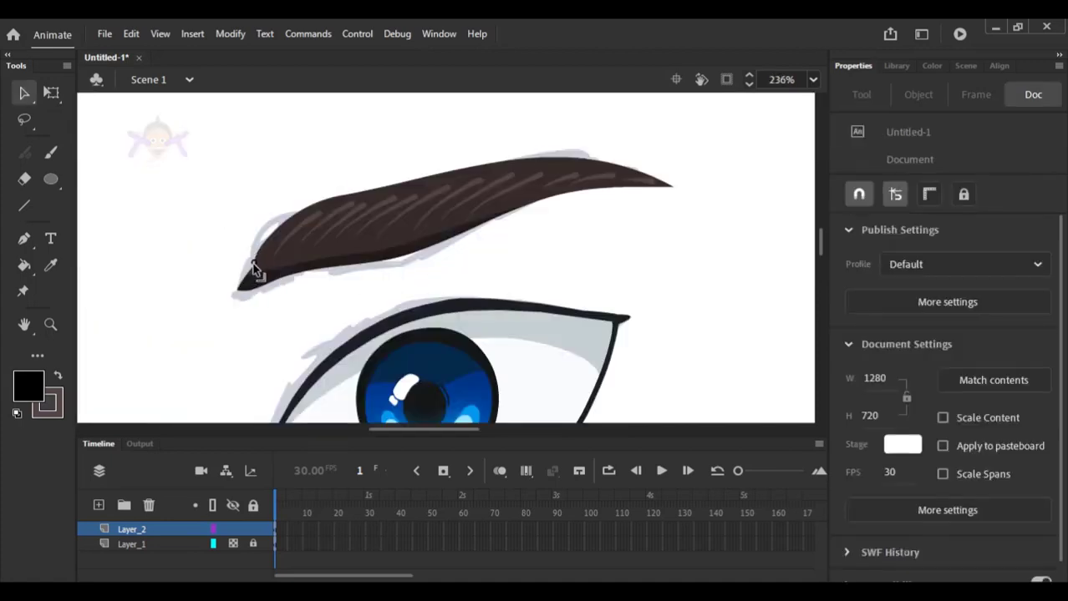
pyautogui.moveTo(245, 208); pyautogui.dragTo(328, 328)
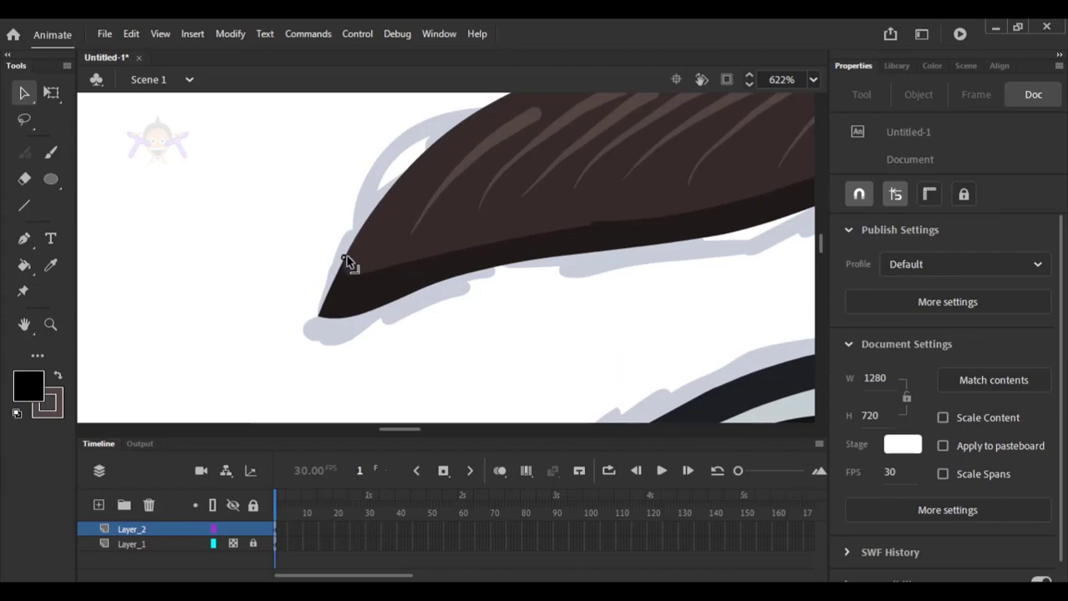
pyautogui.moveTo(346, 256); pyautogui.dragTo(330, 314)
# Group the finished eye and eyebrow and convert the group into a movie clip symbol.
pyautogui.hotkey('ctrl', '-')
pyautogui.hotkey('ctrl', '-')
pyautogui.hotkey('ctrl', '-')
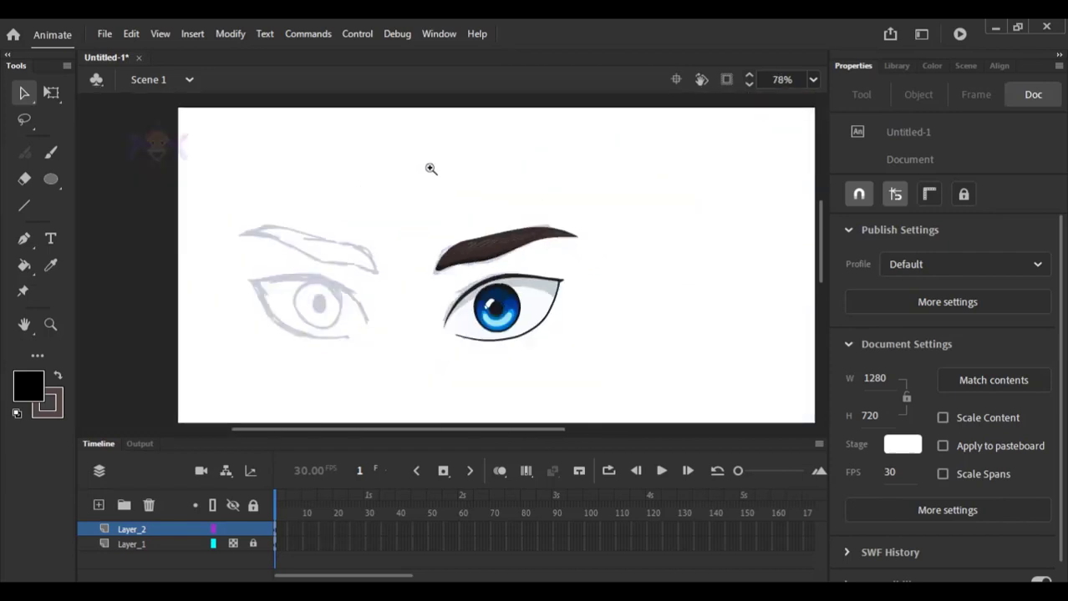
pyautogui.moveTo(431, 168); pyautogui.dragTo(586, 391)
pyautogui.moveTo(499, 201); pyautogui.dragTo(448, 210)
pyautogui.moveTo(504, 99); pyautogui.dragTo(249, 386)
pyautogui.moveTo(350, 215); pyautogui.dragTo(412, 168)
pyautogui.hotkey('ctrl', '2')
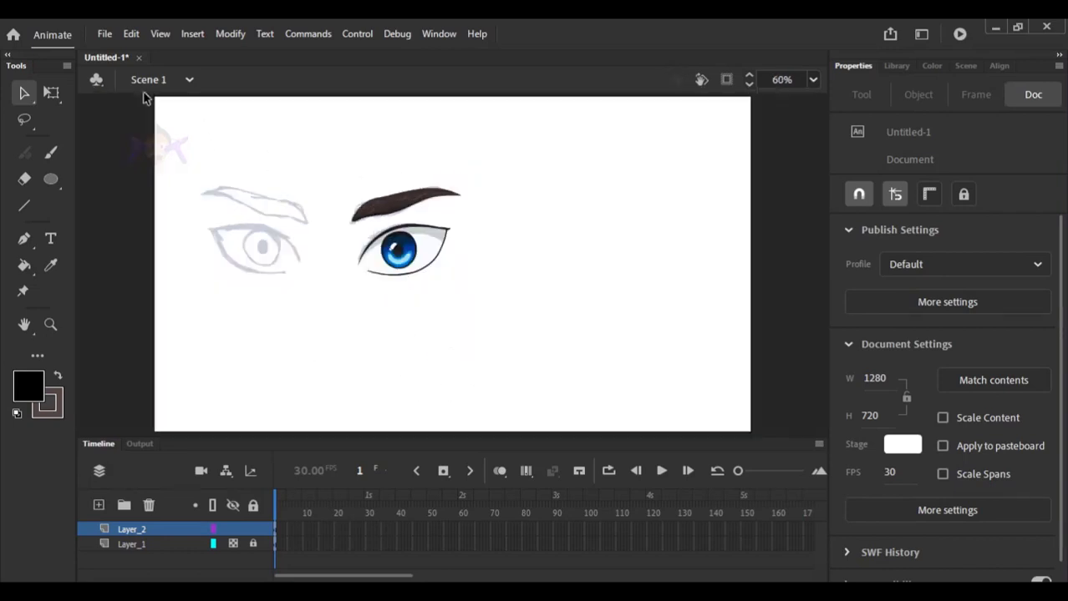
pyautogui.moveTo(267, 147); pyautogui.dragTo(457, 275)
pyautogui.hotkey('ctrl', 'g')
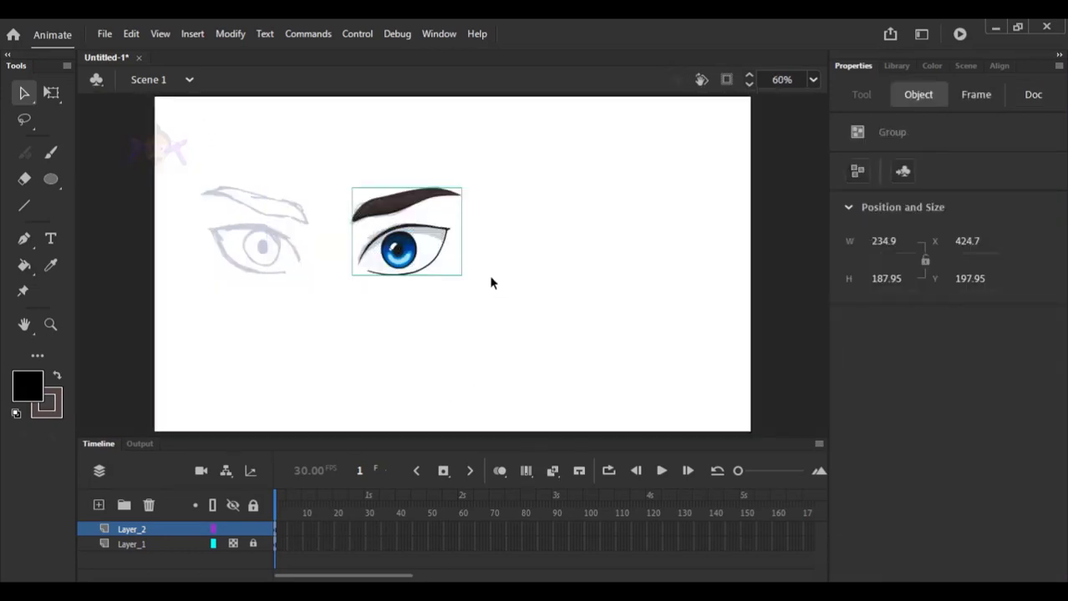
pyautogui.press('F8')
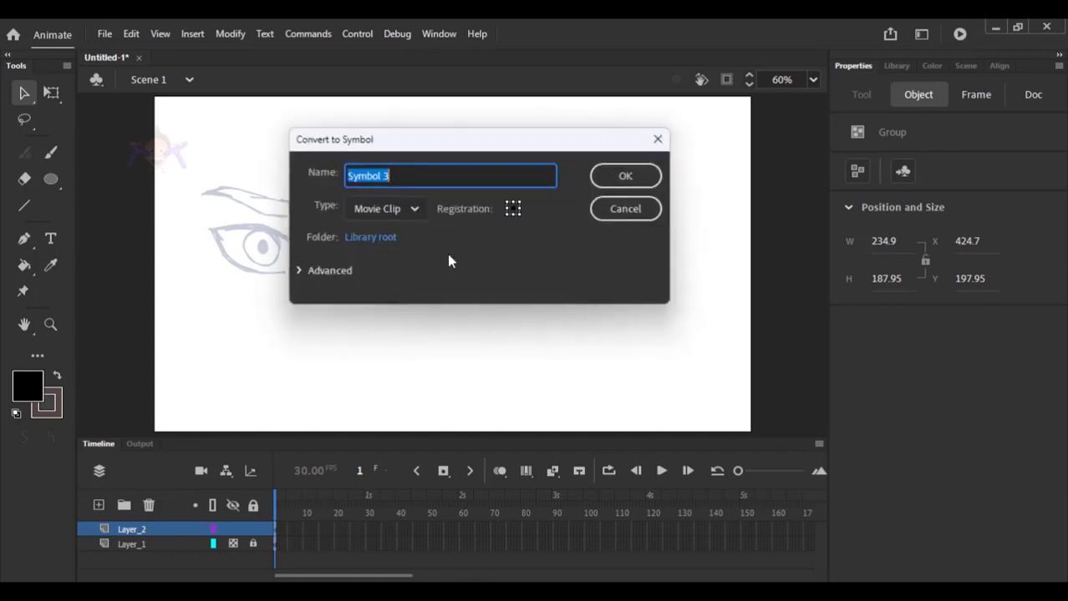
pyautogui.press('Return')
# Try to place a copy of the eye symbol freehand over the faded left-eye sketch.
pyautogui.moveTo(455, 357); pyautogui.dragTo(455, 357)
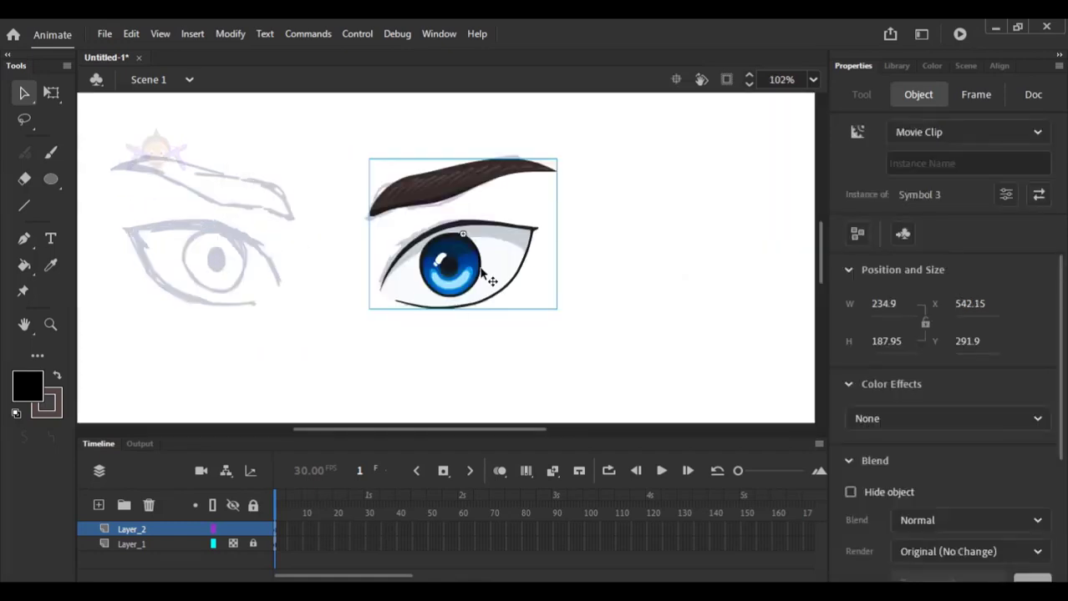
pyautogui.moveTo(478, 269); pyautogui.dragTo(245, 256)
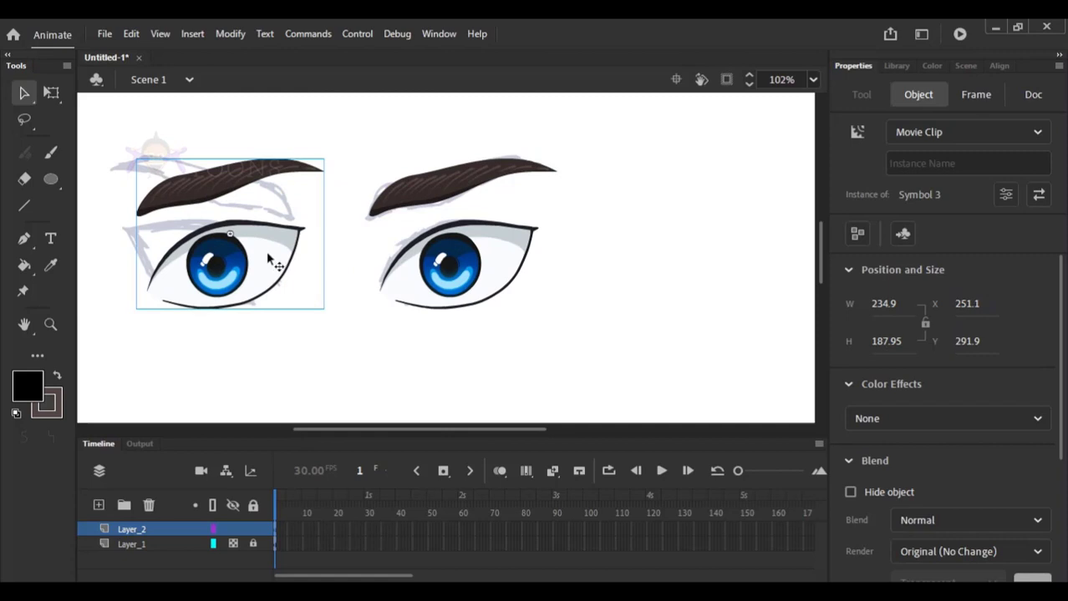
pyautogui.hotkey('ctrl', 'z')
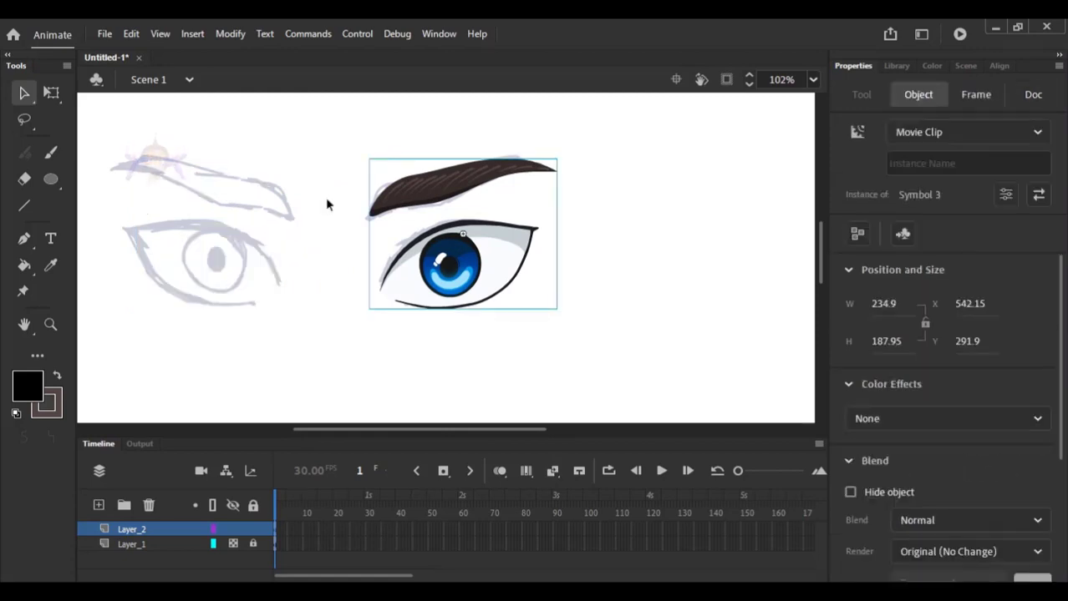
# Duplicate the eye symbol in place and move the copy 190 px straight left.
pyautogui.hotkey('shift', 'Left')
pyautogui.hotkey('shift', 'Left')
pyautogui.hotkey('shift', 'Left')
pyautogui.hotkey('shift', 'Left')
pyautogui.hotkey('shift', 'Left')
pyautogui.hotkey('shift', 'Left')
pyautogui.hotkey('shift', 'Left')
pyautogui.hotkey('shift', 'Left')
pyautogui.hotkey('shift', 'Left')
pyautogui.hotkey('shift', 'Left')
pyautogui.hotkey('shift', 'Left')
pyautogui.hotkey('shift', 'Left')
pyautogui.hotkey('shift', 'Left')
pyautogui.hotkey('shift', 'Left')
pyautogui.hotkey('shift', 'Left')
pyautogui.hotkey('shift', 'Left')
pyautogui.hotkey('shift', 'Left')
pyautogui.hotkey('shift', 'Left')
pyautogui.hotkey('shift', 'Left')
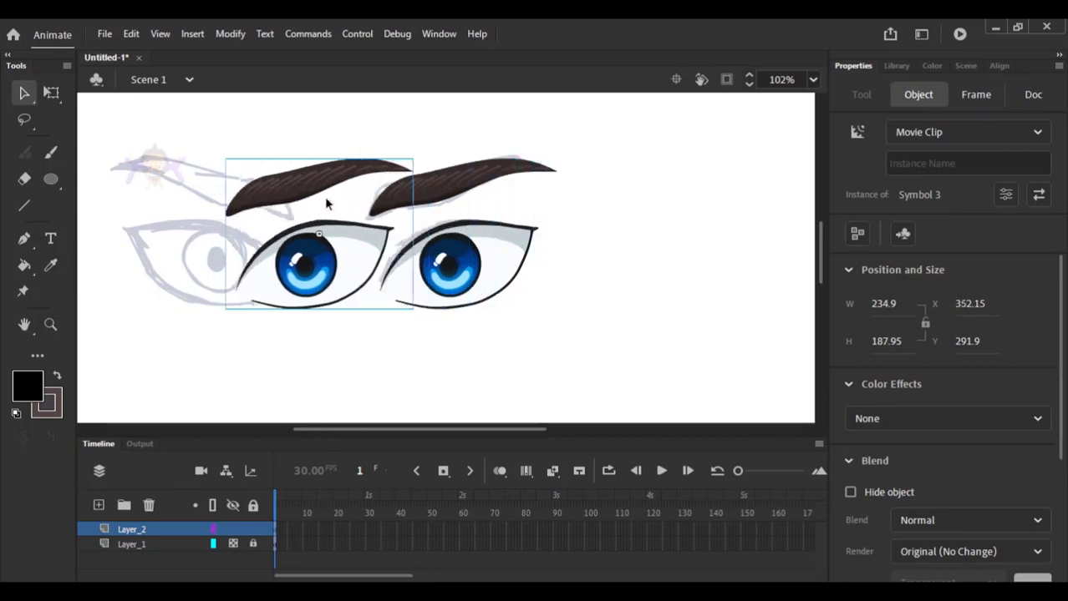
# Flip the copied eye horizontally and move it further straight left until it covers the faded left-eye sketch.
pyautogui.hotkey('shift', 'Left')
pyautogui.hotkey('shift', 'Left')
pyautogui.hotkey('shift', 'Left')
pyautogui.hotkey('shift', 'Left')
pyautogui.hotkey('shift', 'Left')
pyautogui.hotkey('shift', 'Left')
pyautogui.hotkey('shift', 'Left')
pyautogui.hotkey('shift', 'Left')
pyautogui.hotkey('shift', 'Left')
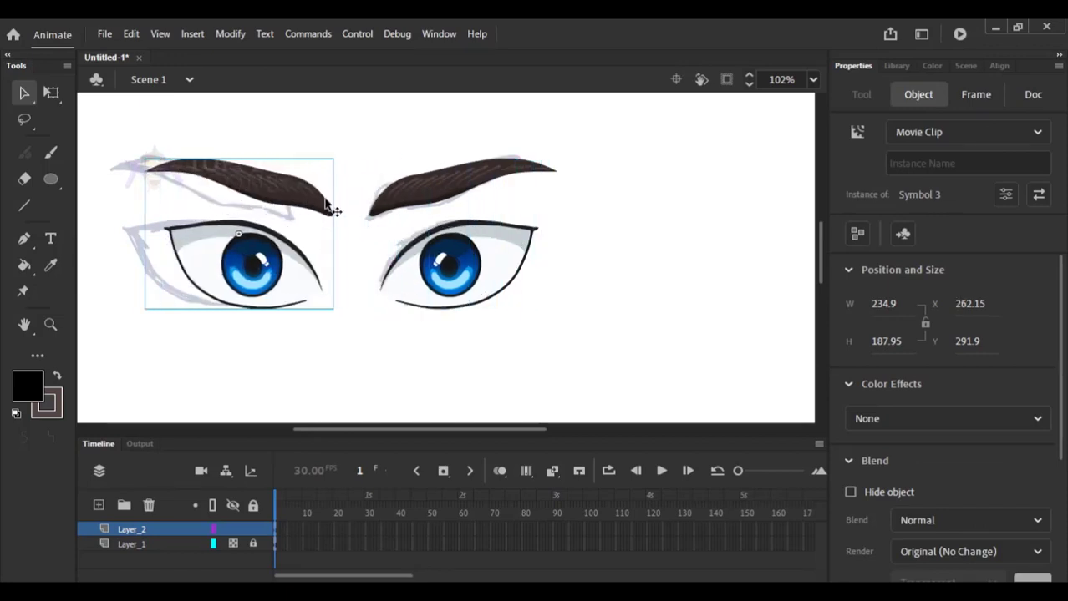
pyautogui.hotkey('shift', 'Left')
pyautogui.hotkey('shift', 'Left')
pyautogui.hotkey('shift', 'Left')
pyautogui.hotkey('shift', 'Left')
pyautogui.click(309, 382)
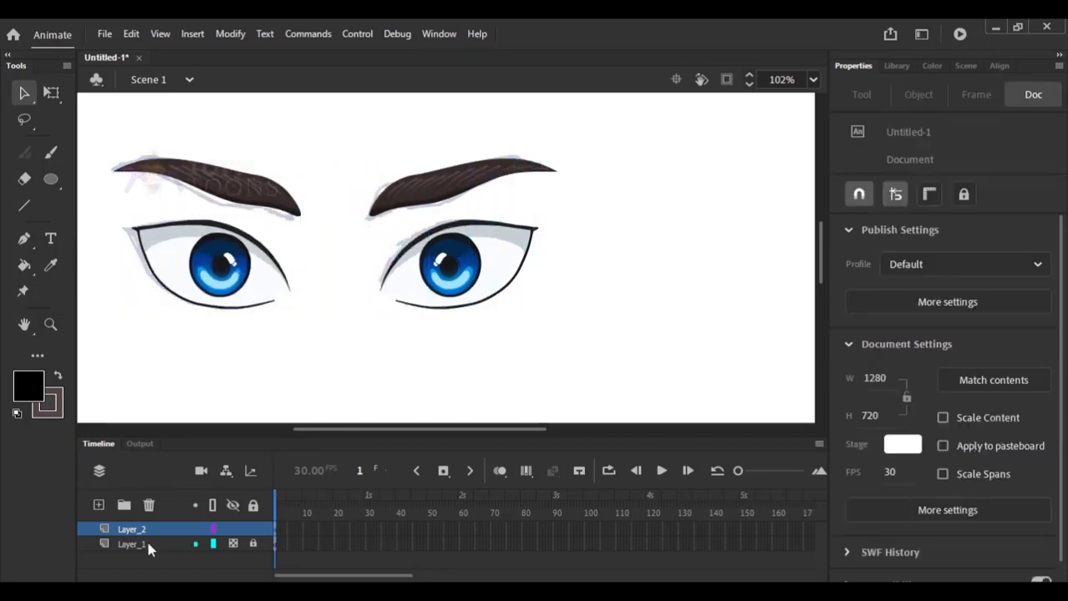
# Delete the sketch layer Layer_1 and fit the whole stage in view.
pyautogui.click(148, 544)
pyautogui.click(149, 504)
pyautogui.hotkey('ctrl', '2')
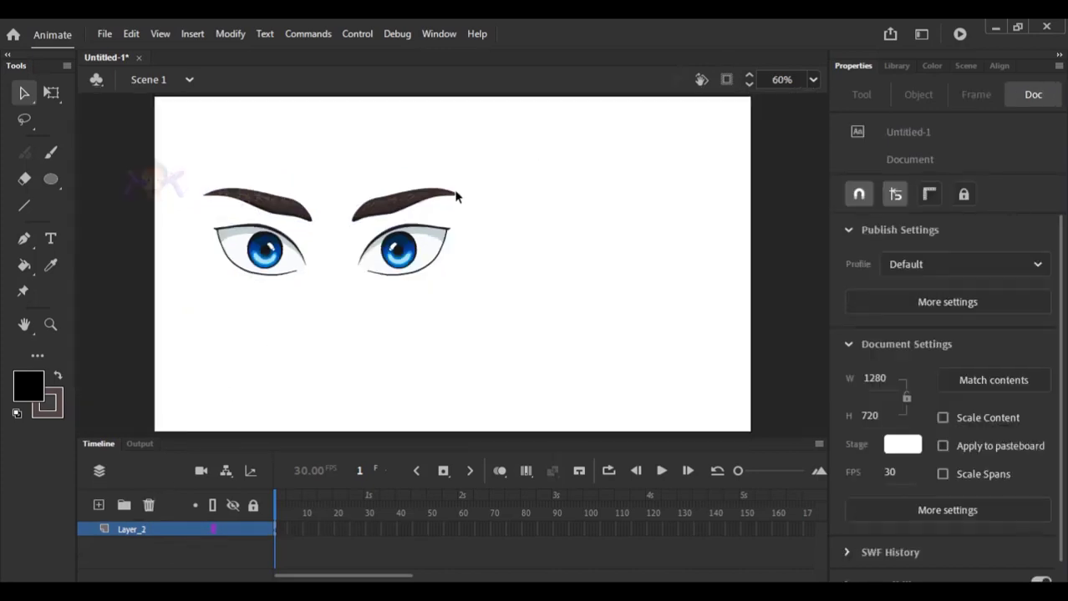
# Select both eyes and convert them together into a single movie clip symbol.
pyautogui.moveTo(408, 238); pyautogui.dragTo(304, 245)
pyautogui.hotkey('ctrl', 'z')
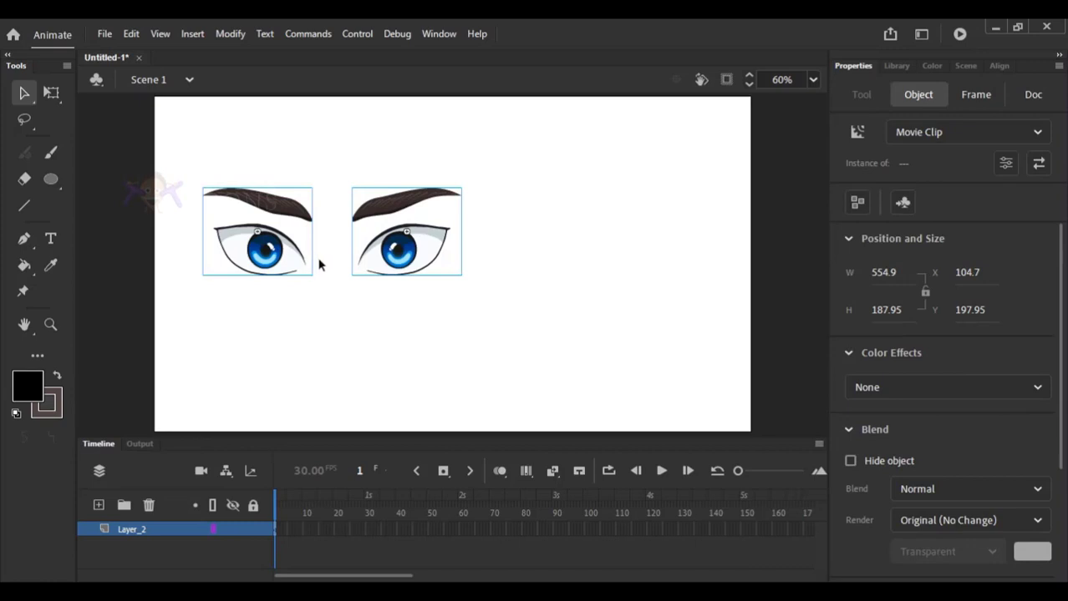
pyautogui.press('F8')
pyautogui.press('Return')
# Enlarge the pair of eyes proportionally to about 1014 by 344 px and move it to the middle of the stage.
pyautogui.press('q')
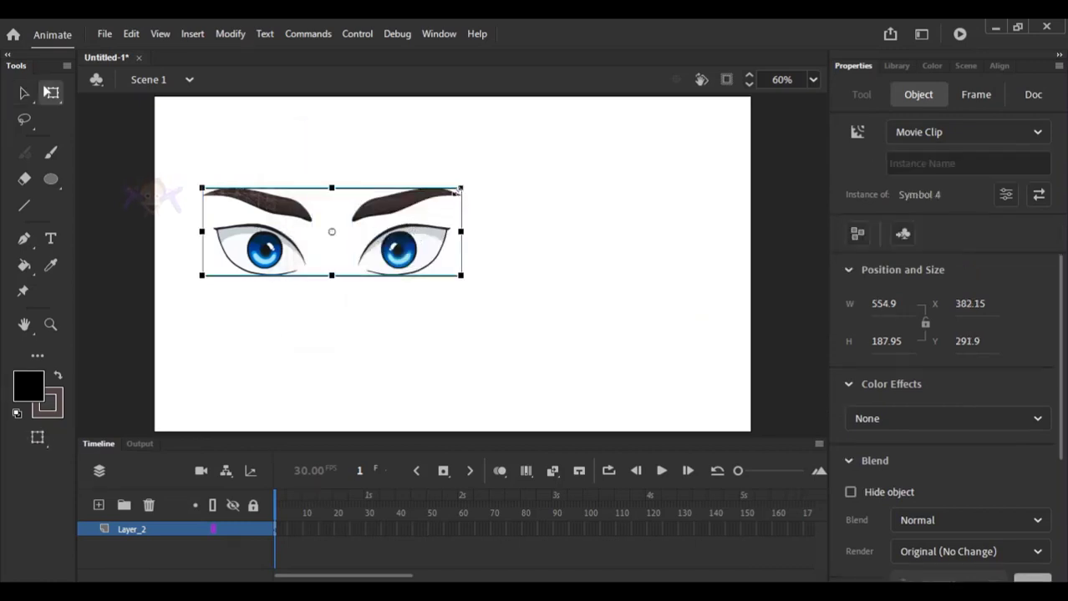
pyautogui.moveTo(460, 188); pyautogui.dragTo(568, 150)
pyautogui.moveTo(477, 274); pyautogui.dragTo(589, 283)
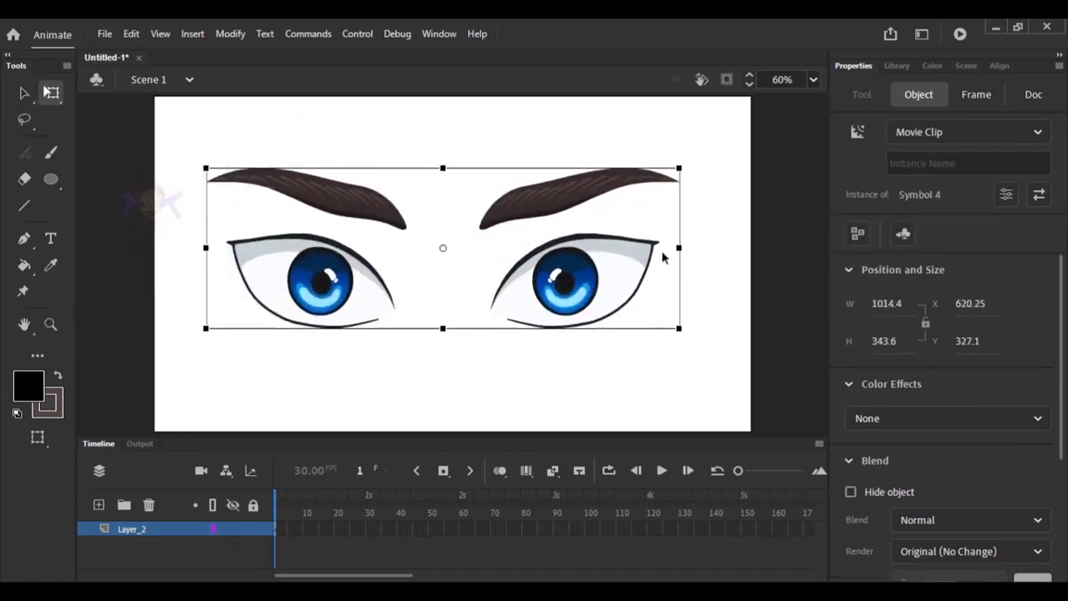
# Narrow the pair of eyes slightly about its centre and shift it slightly down on the stage.
pyautogui.moveTo(677, 248)
pyautogui.mouseDown()
pyautogui.moveTo(659, 249)
pyautogui.moveTo(673, 248)
pyautogui.mouseUp()
pyautogui.click(688, 206)
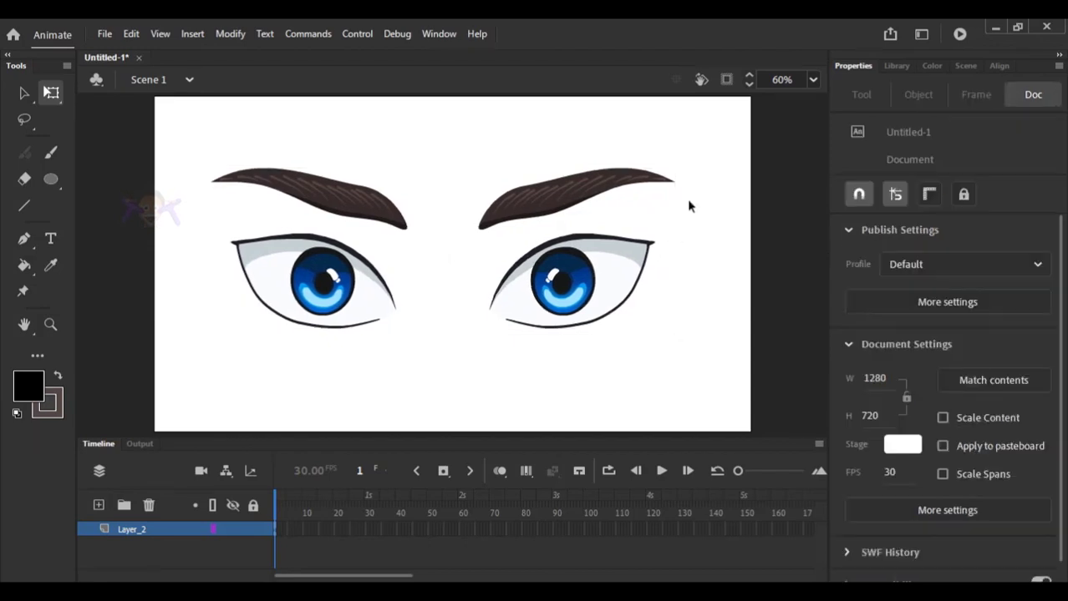
pyautogui.moveTo(620, 286); pyautogui.dragTo(620, 291)
pyautogui.click(635, 159)
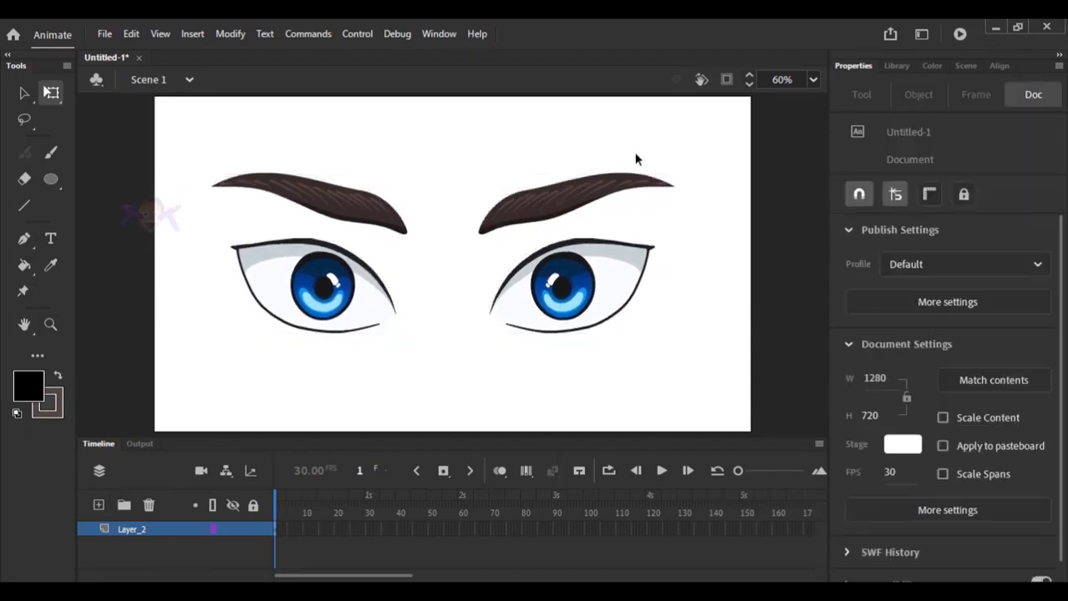